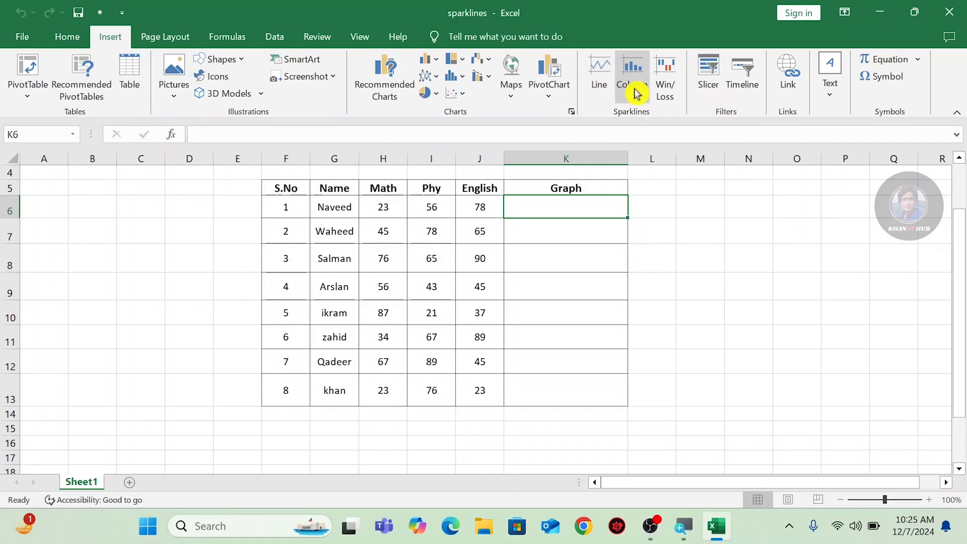
Start a line sparkline with the first student's marks in H6:J6 as its data range.
left_click(599, 82)
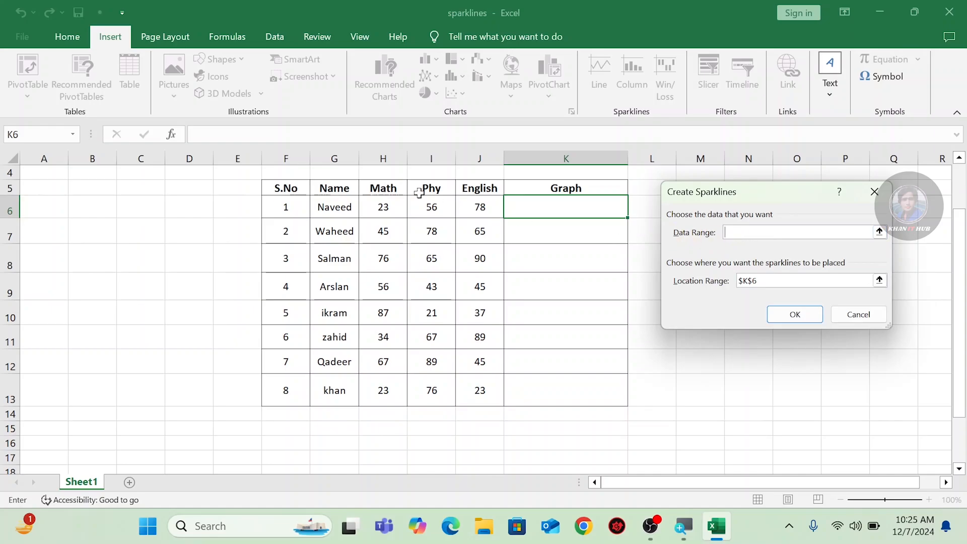
left_click(383, 211)
left_click_drag(382, 210, 469, 210)
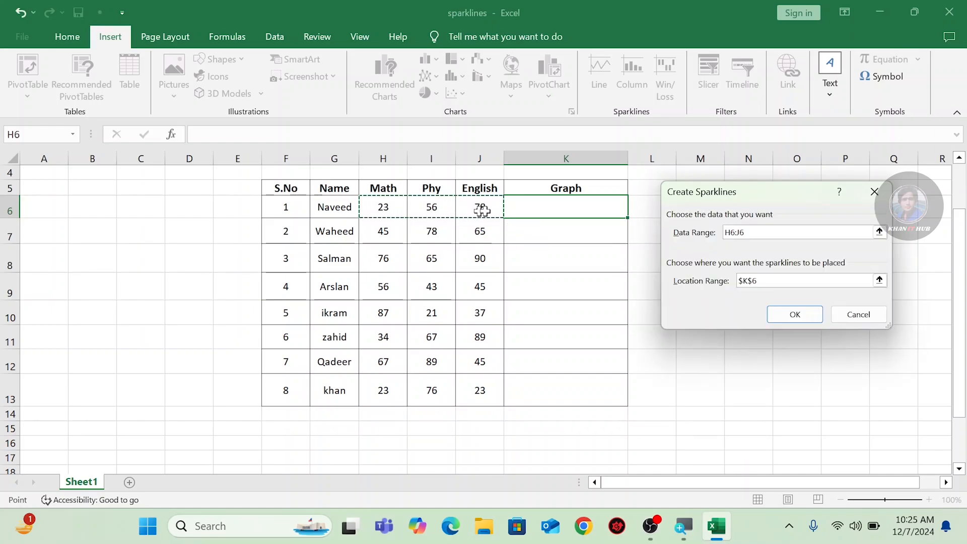
Set the sparkline's location range to cell K6 only and create it.
left_click(739, 281)
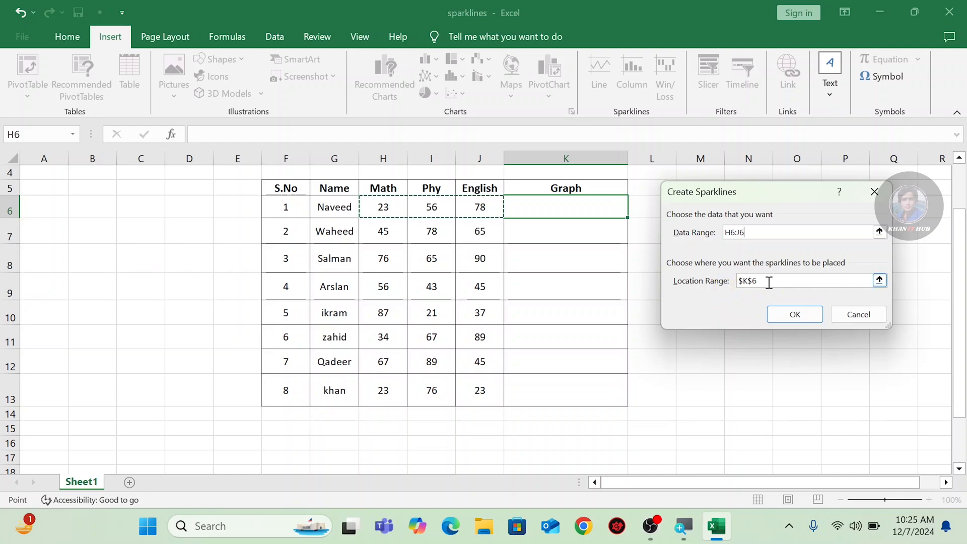
left_click(769, 283)
left_click(558, 208)
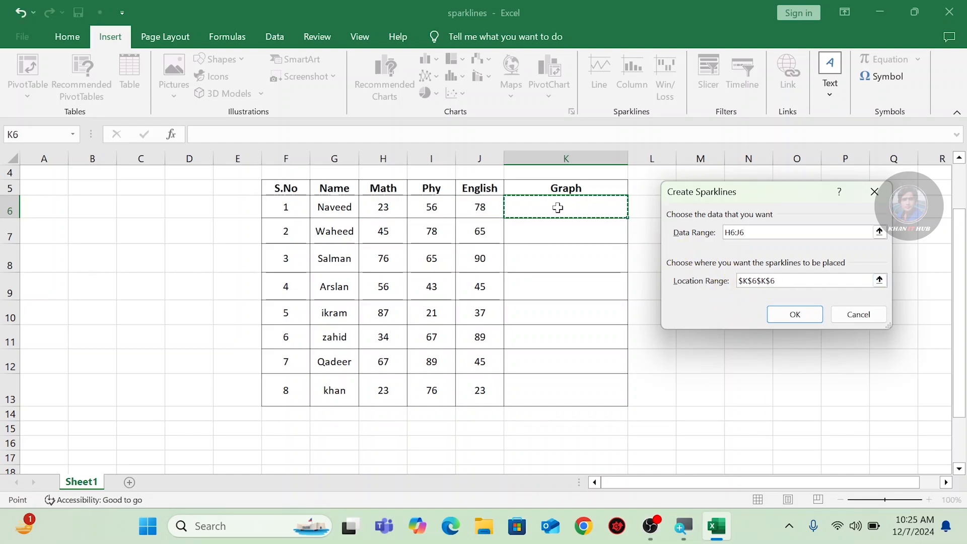
left_click(792, 280)
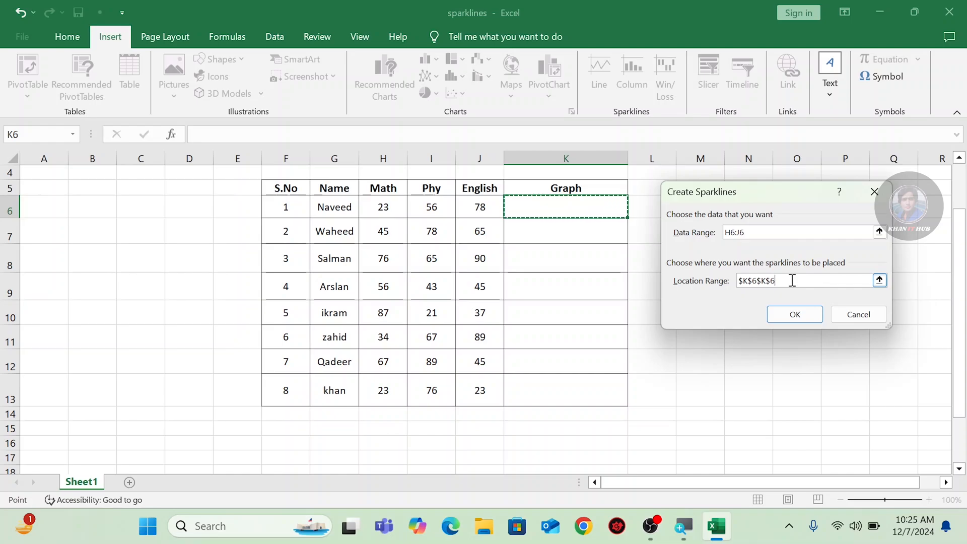
key("BackSpace")
key("BackSpace")
key("BackSpace")
key("BackSpace")
key("BackSpace")
key("BackSpace")
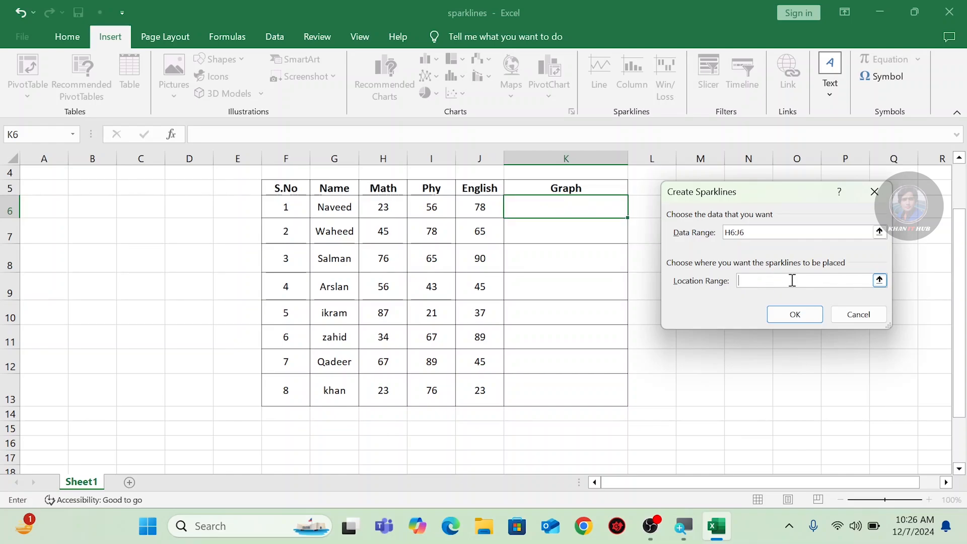
left_click(575, 204)
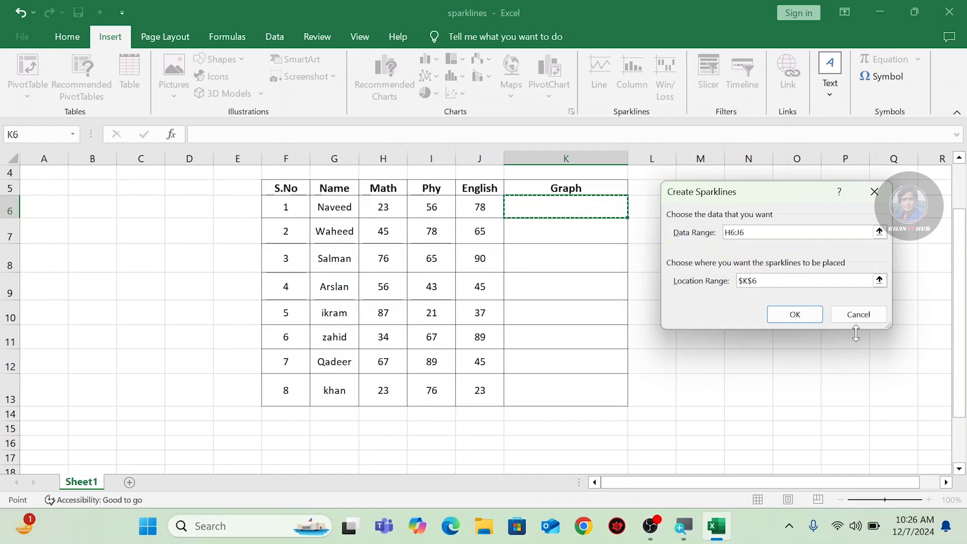
left_click(802, 321)
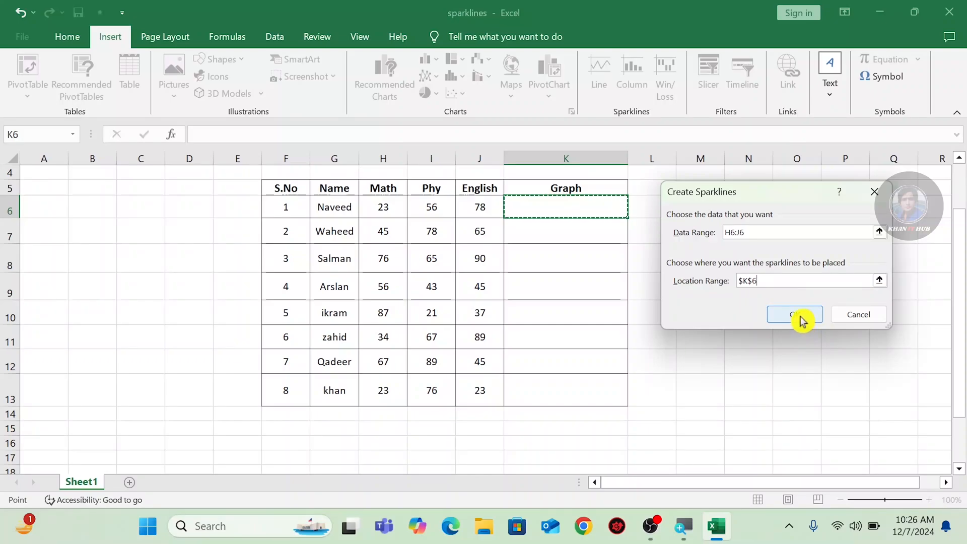
left_click(802, 320)
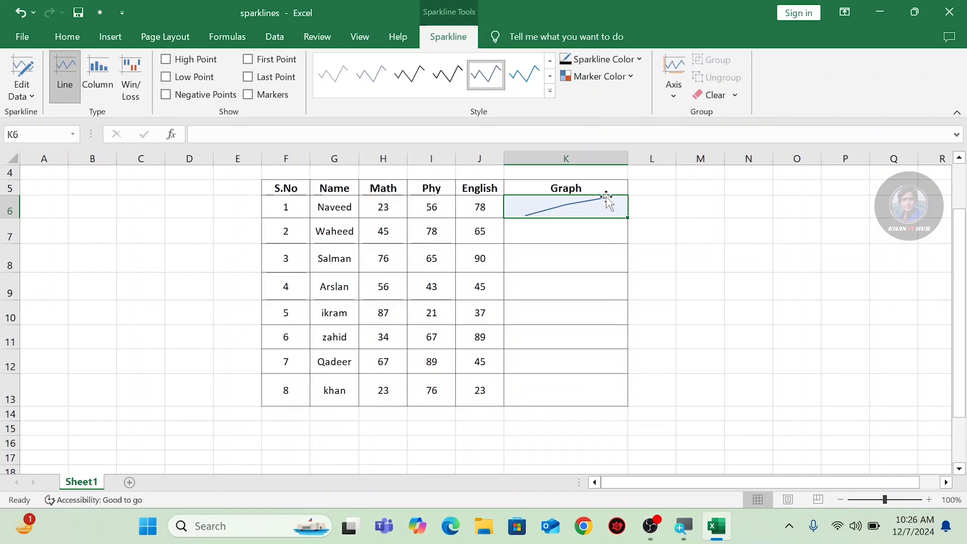
Review the group location and data settings of the sparkline in K6, and dismiss them without changes.
left_click(444, 40)
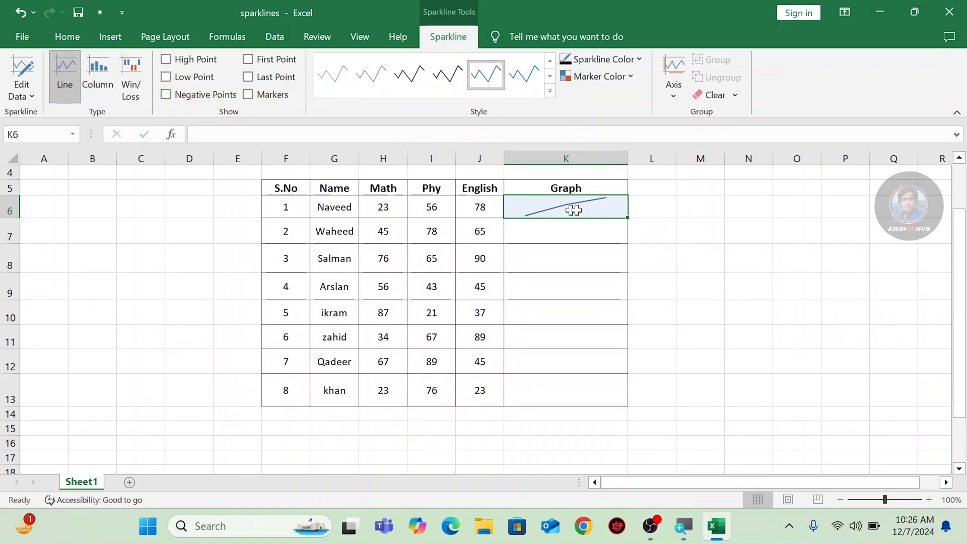
left_click(706, 214)
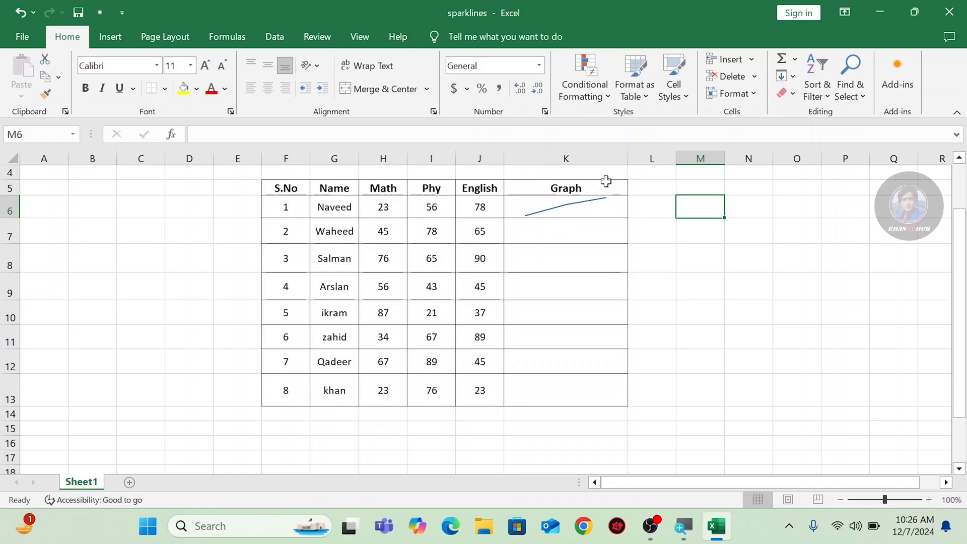
left_click(562, 207)
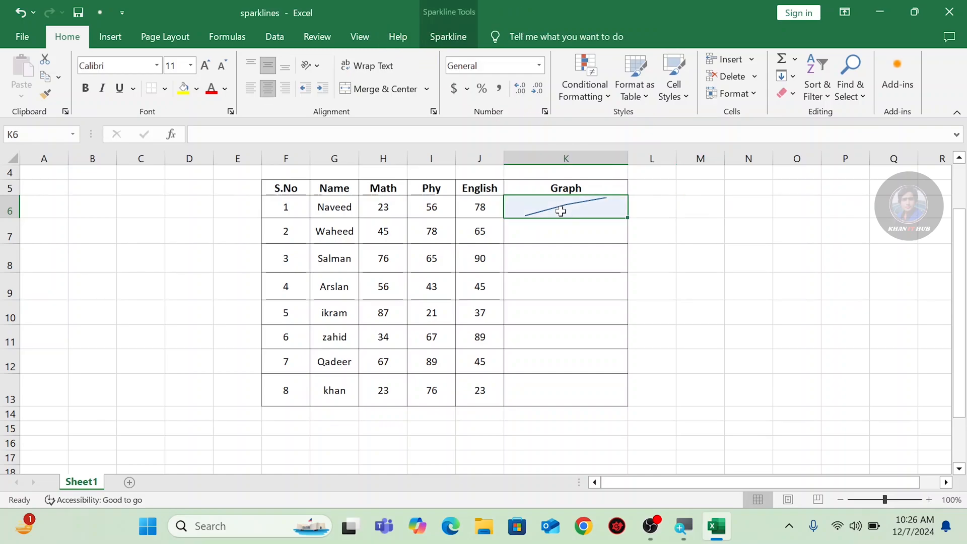
left_click(450, 36)
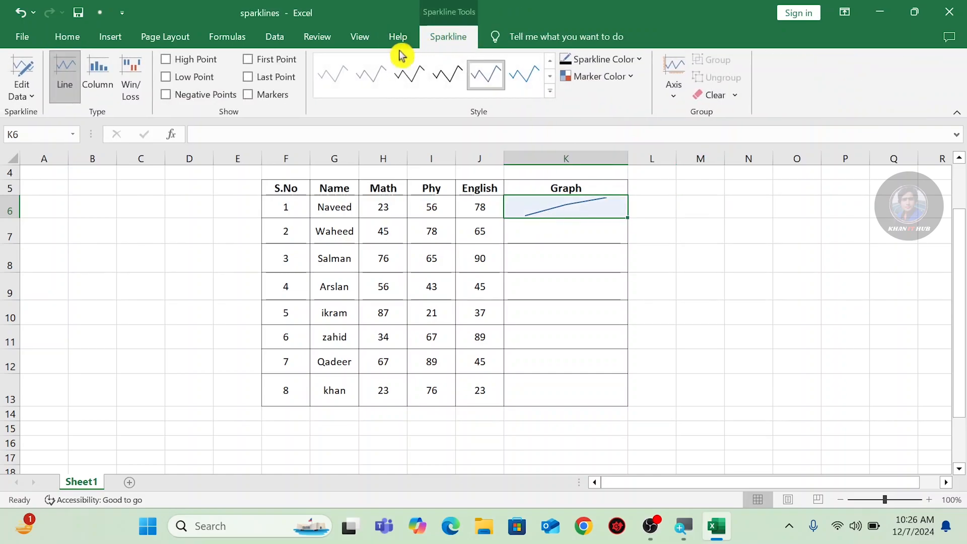
left_click(30, 102)
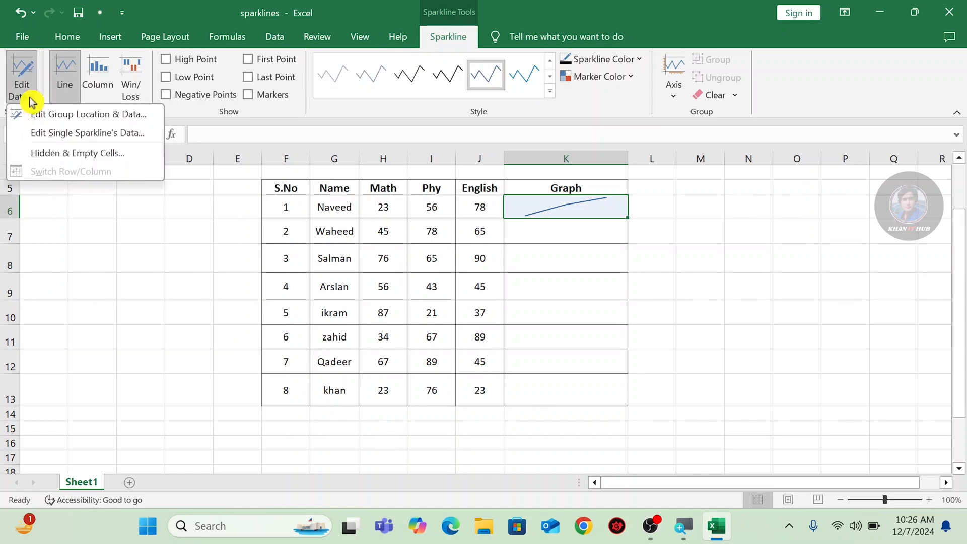
left_click(73, 123)
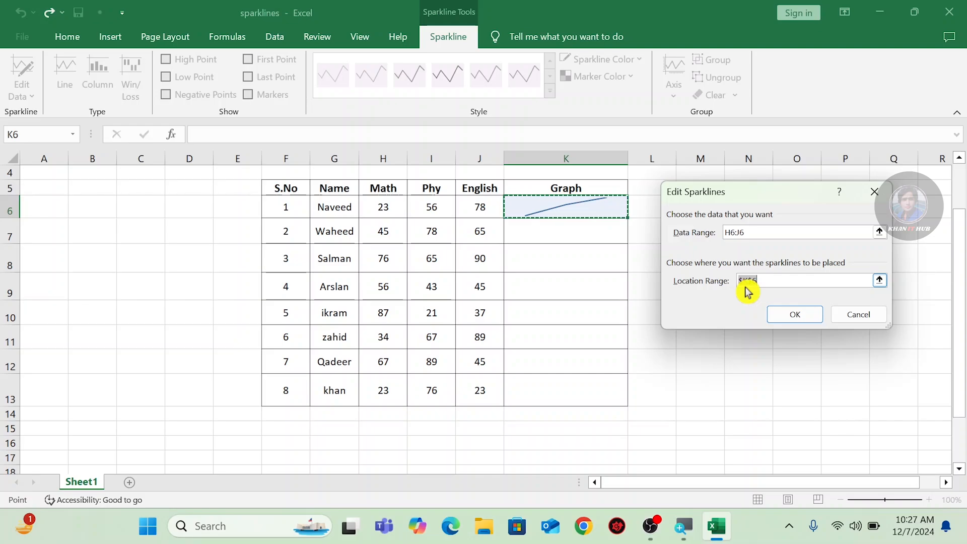
left_click(858, 317)
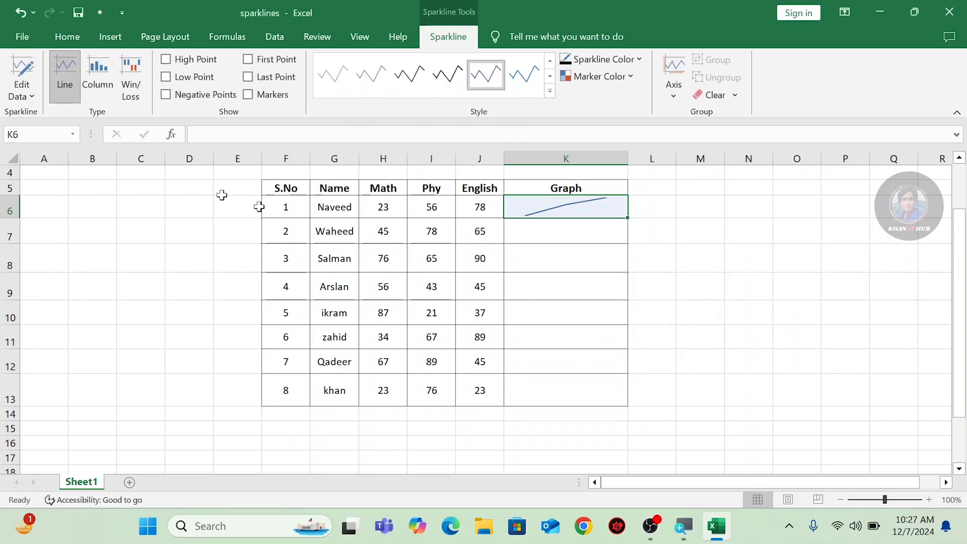
Try H7:J7 as the source data for the single sparkline in K6, and undo the change.
left_click(25, 95)
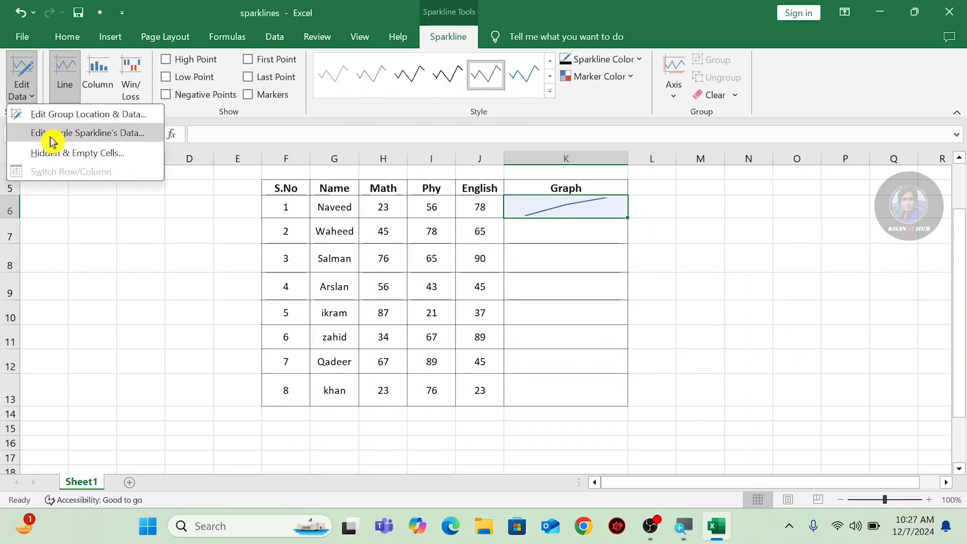
left_click(76, 141)
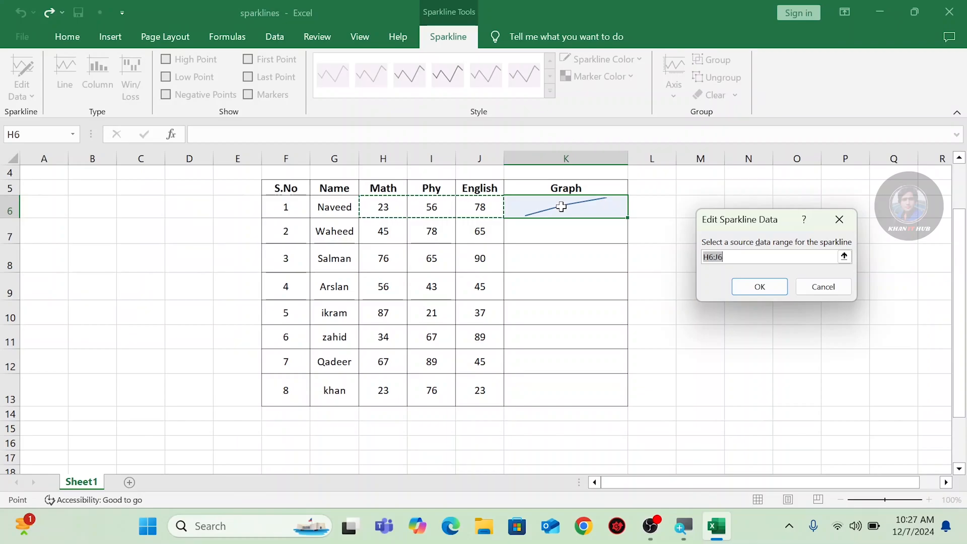
left_click_drag(378, 232, 462, 232)
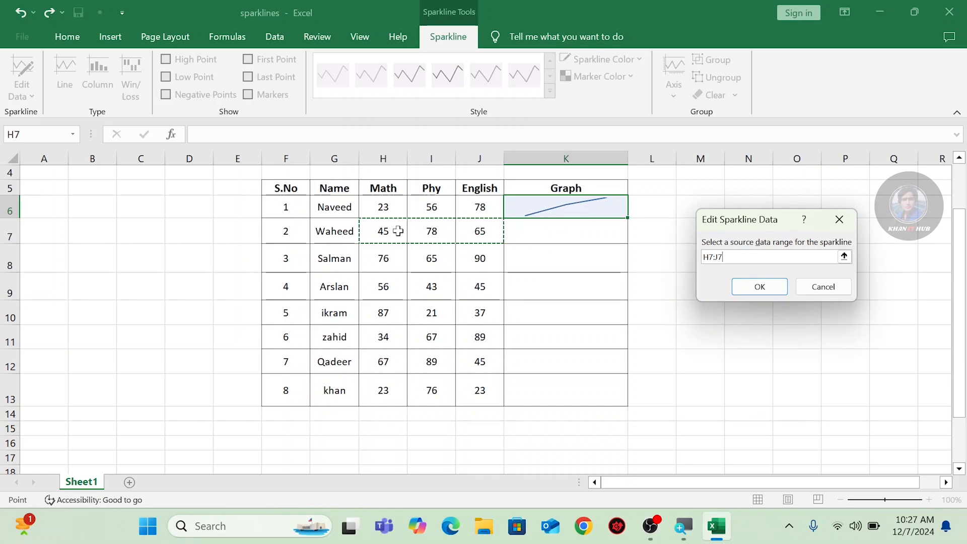
left_click(760, 286)
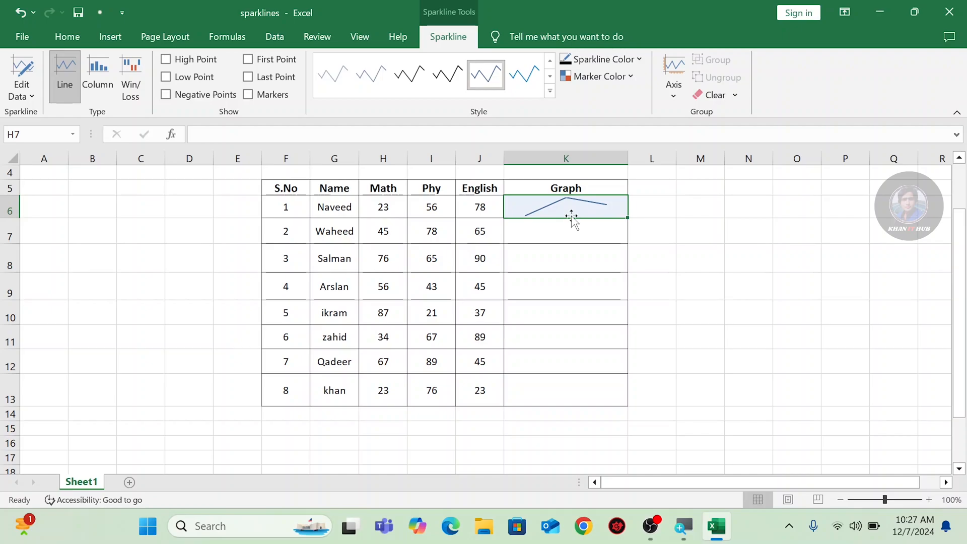
key("ctrl+z")
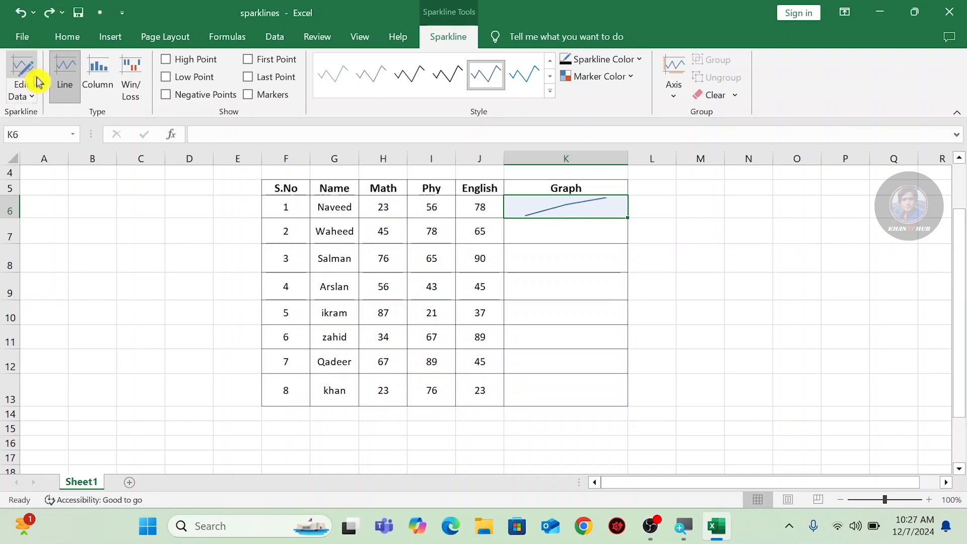
Clear the first student's Phy mark in cell I6 so it is empty.
left_click(34, 101)
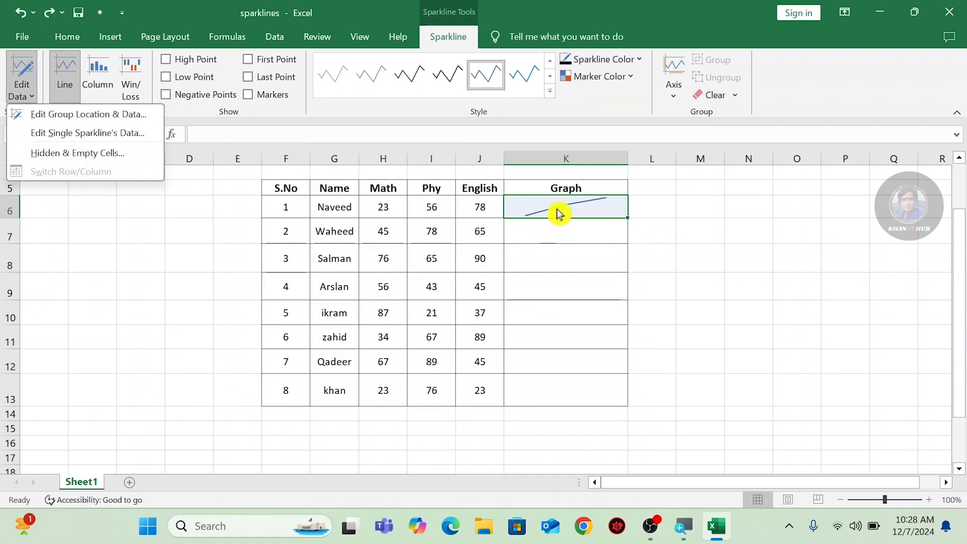
left_click(436, 213)
left_click(439, 210)
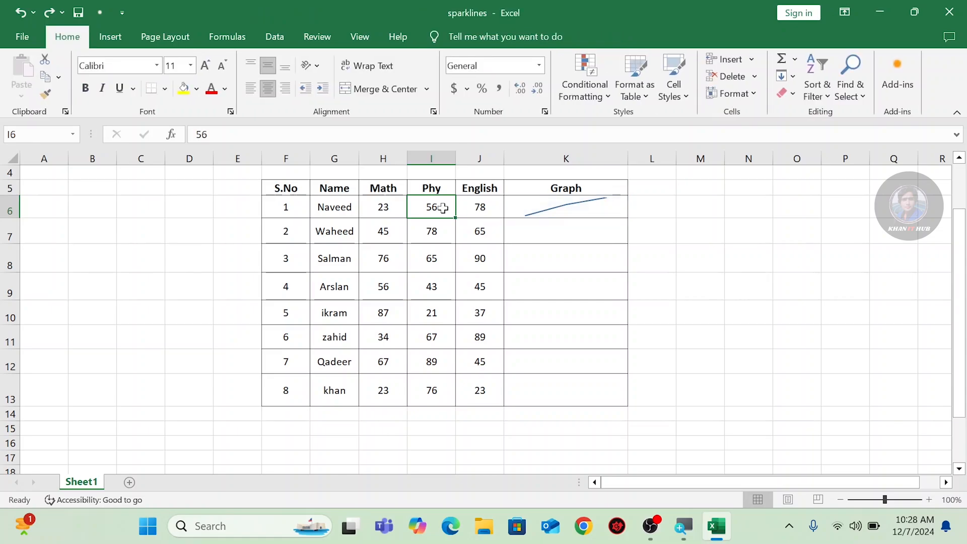
double_click(445, 208)
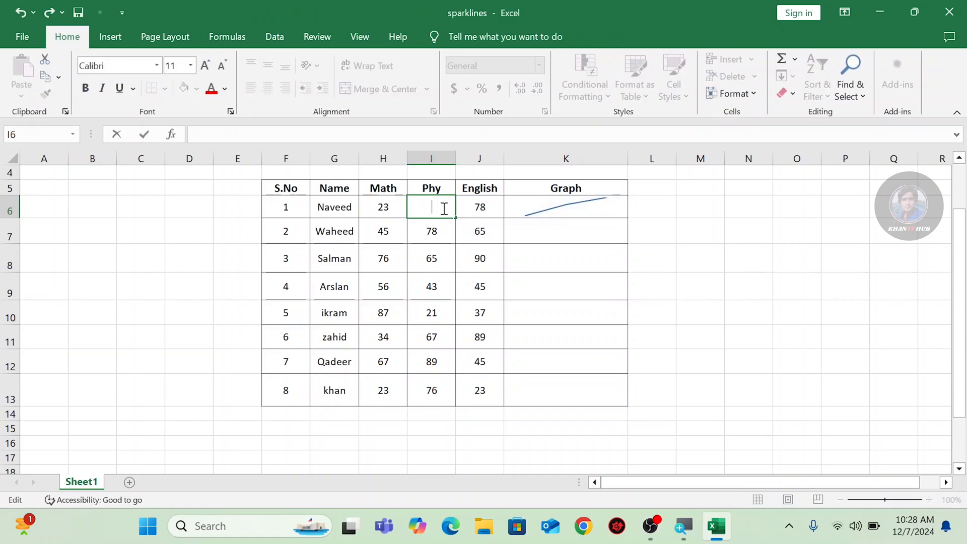
left_click(489, 228)
Set the K6 sparkline to show empty cells as Zero and to show data in hidden rows and columns.
left_click(550, 207)
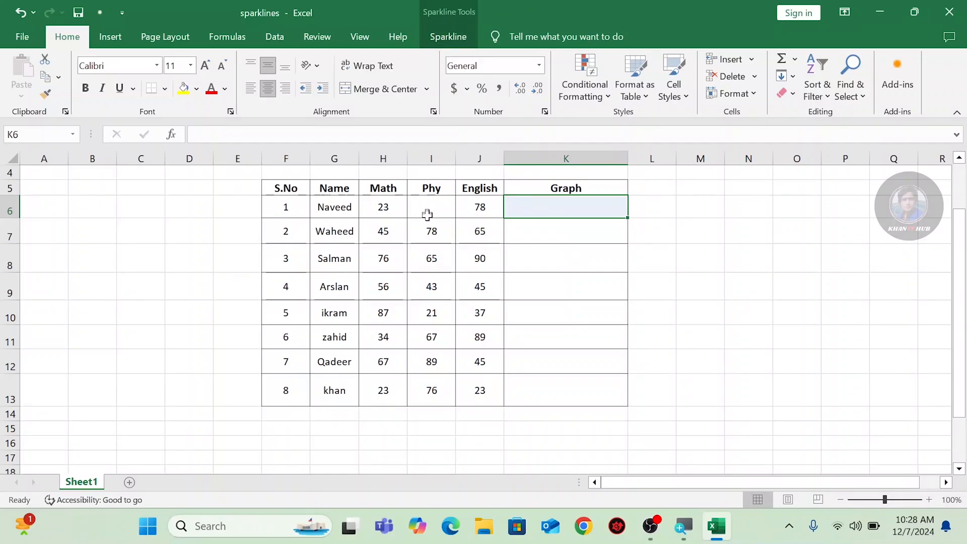
left_click(446, 37)
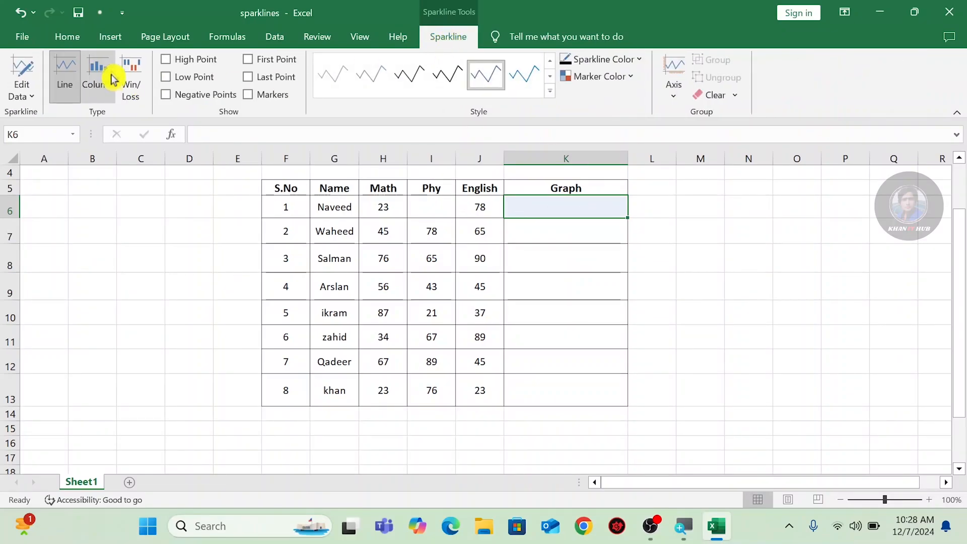
left_click(19, 92)
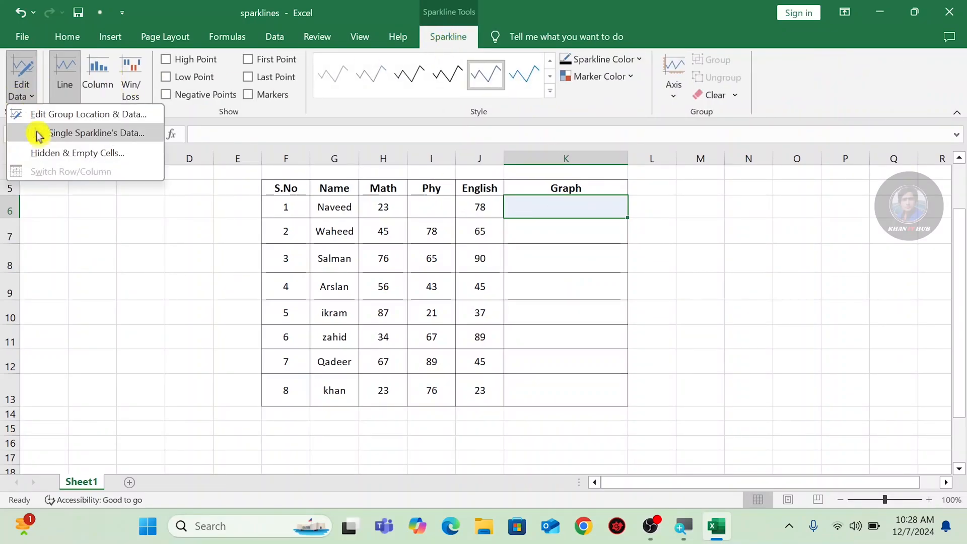
left_click(73, 154)
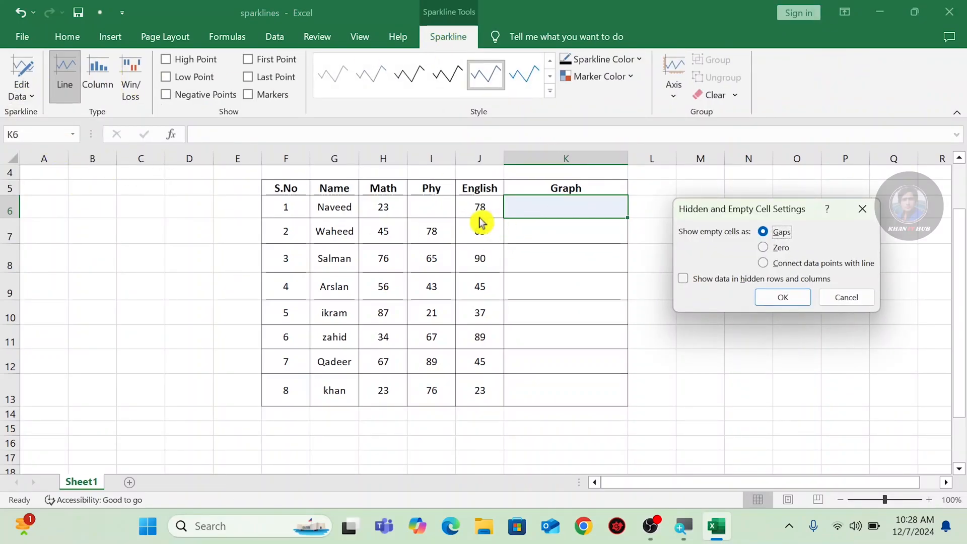
left_click(764, 249)
left_click(685, 280)
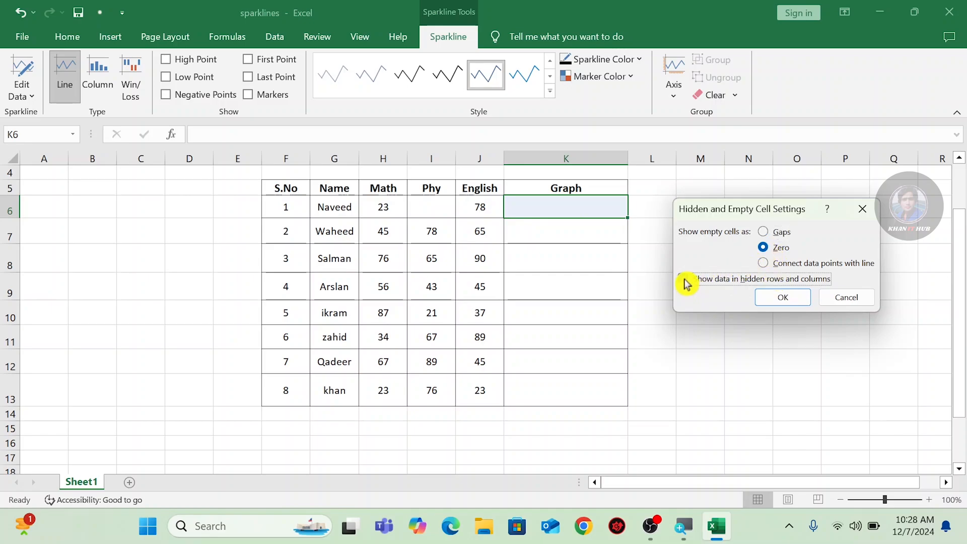
left_click(784, 298)
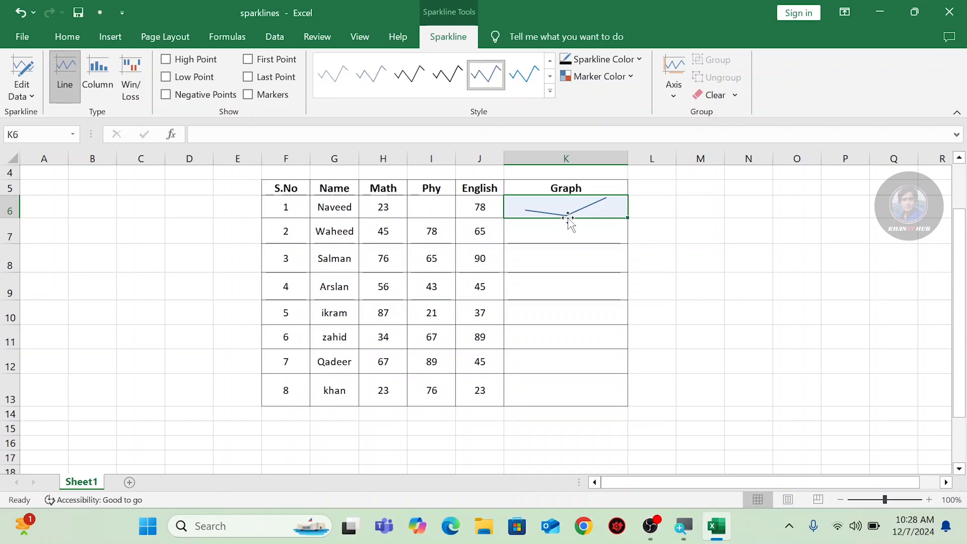
Undo the empty-cell setting and the clearing of I6, and reselect the sparkline in K6.
key("ctrl+z")
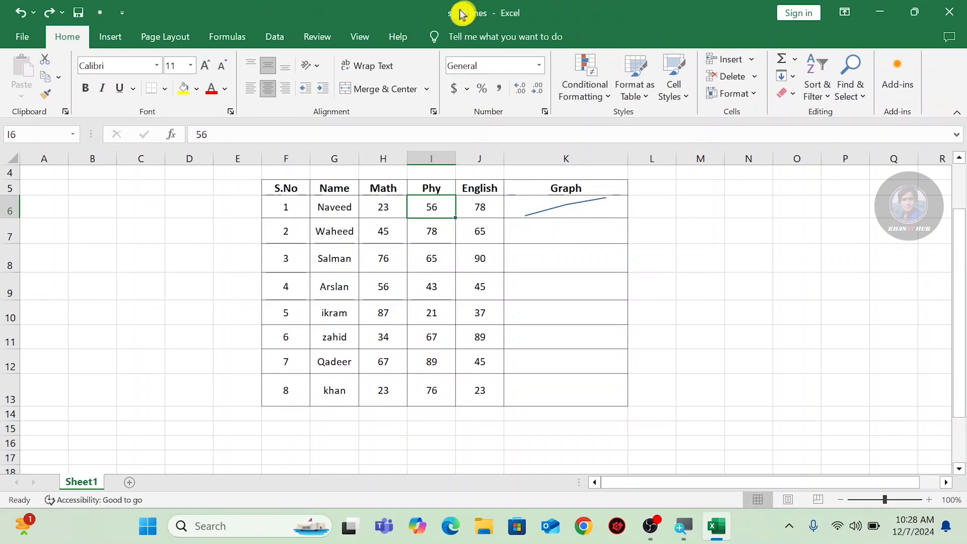
left_click(553, 209)
left_click(449, 37)
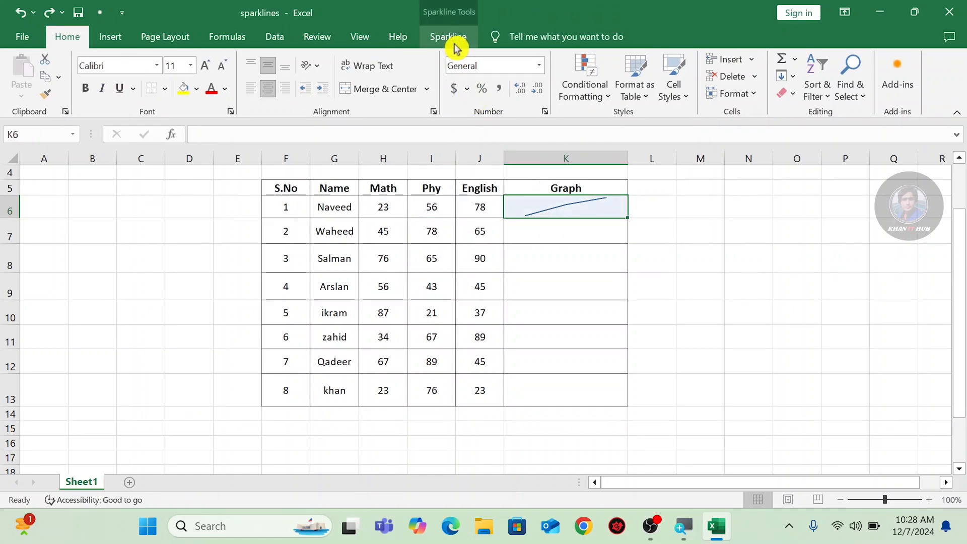
left_click(65, 100)
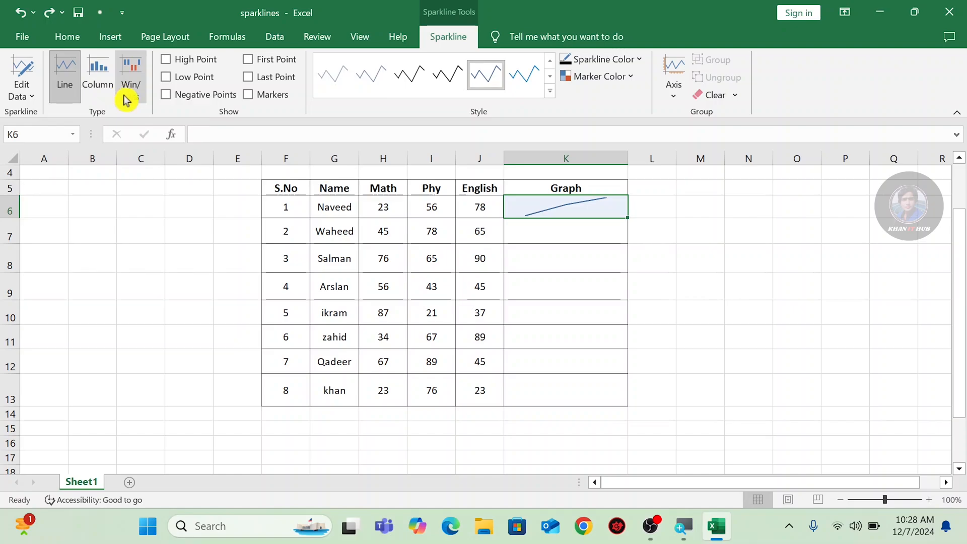
left_click(112, 41)
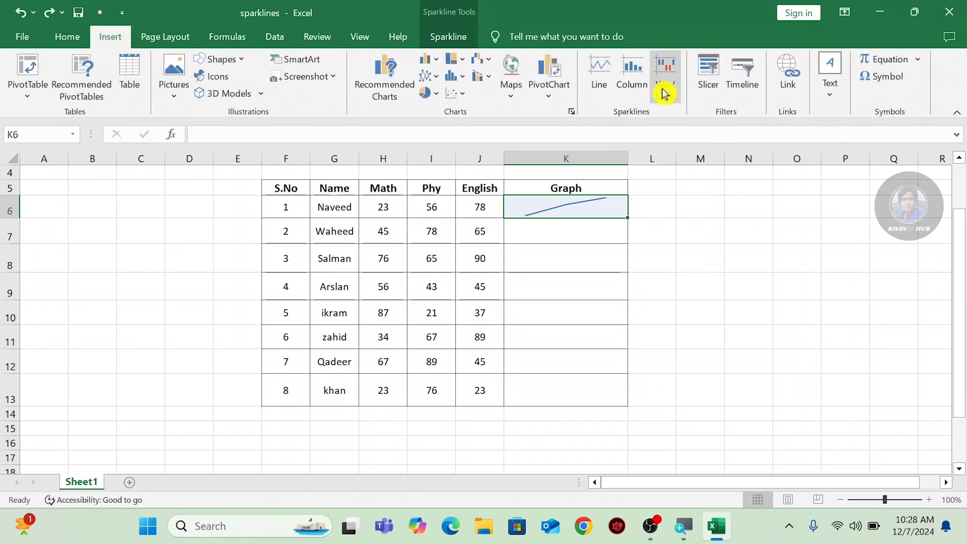
left_click(448, 36)
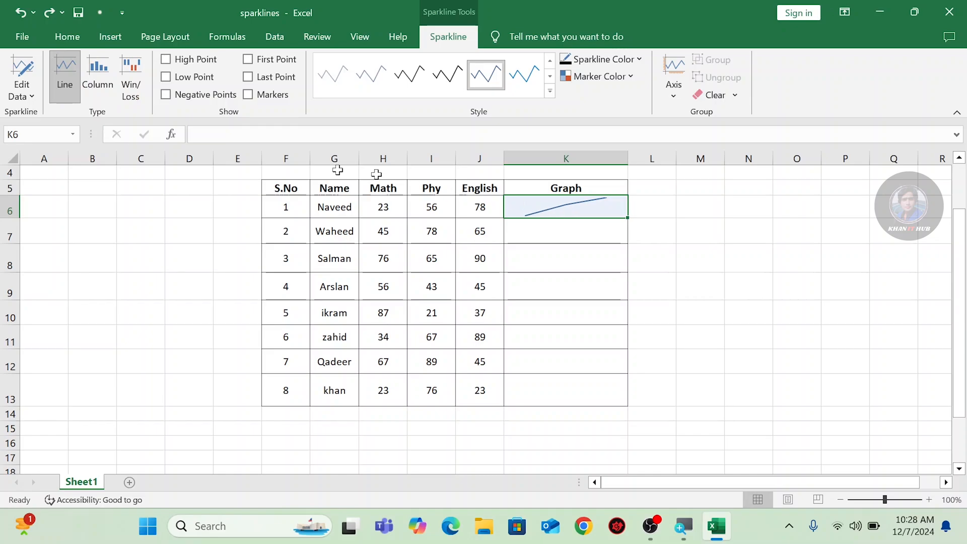
Try the Column sparkline type on K6 and switch it to Win/Loss.
left_click(100, 85)
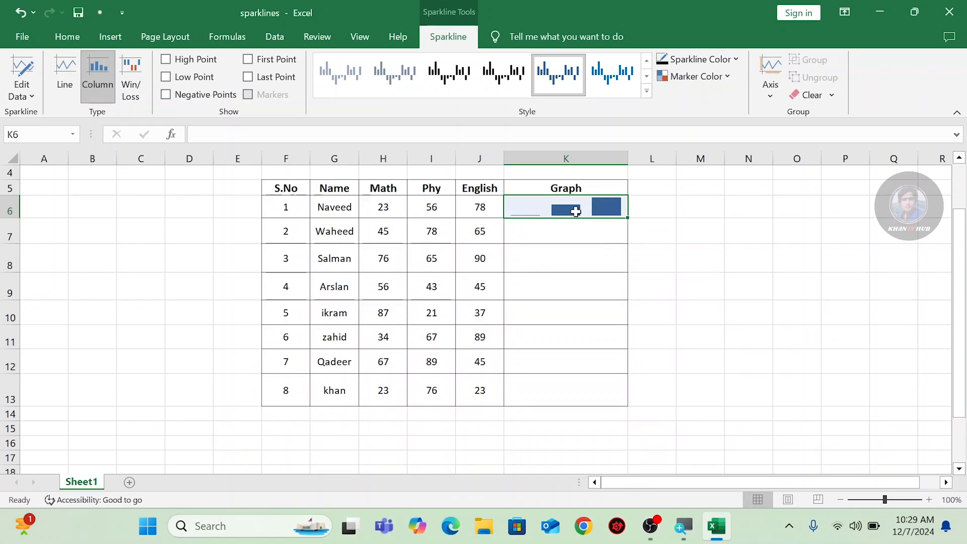
left_click(132, 80)
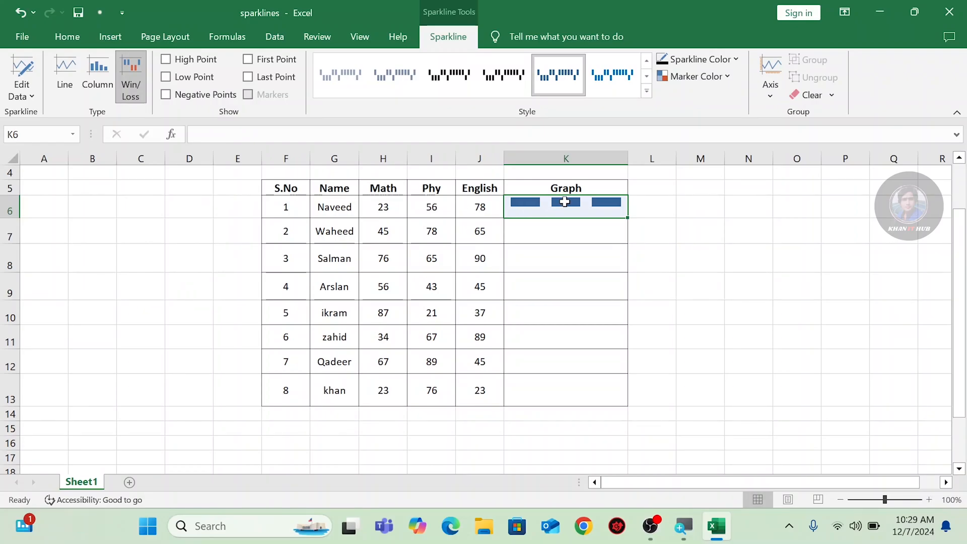
Replace the first student's Phy mark in I6 with -1 to test the Win/Loss sparkline in K6.
left_click(436, 208)
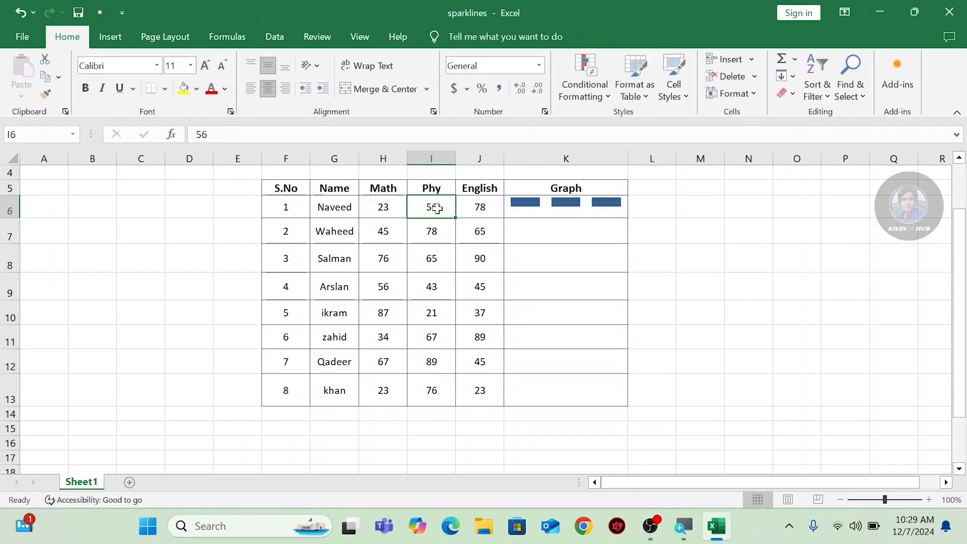
key("BackSpace")
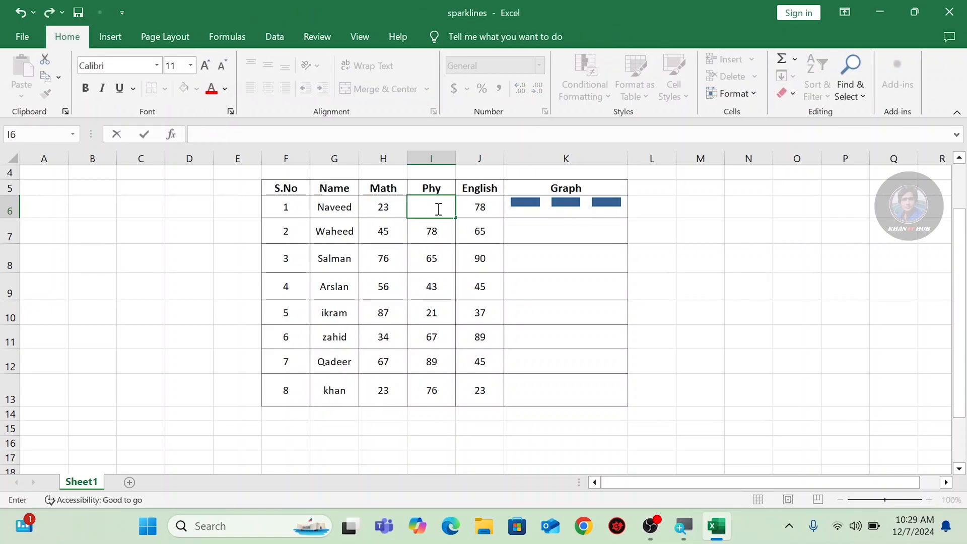
type("-1")
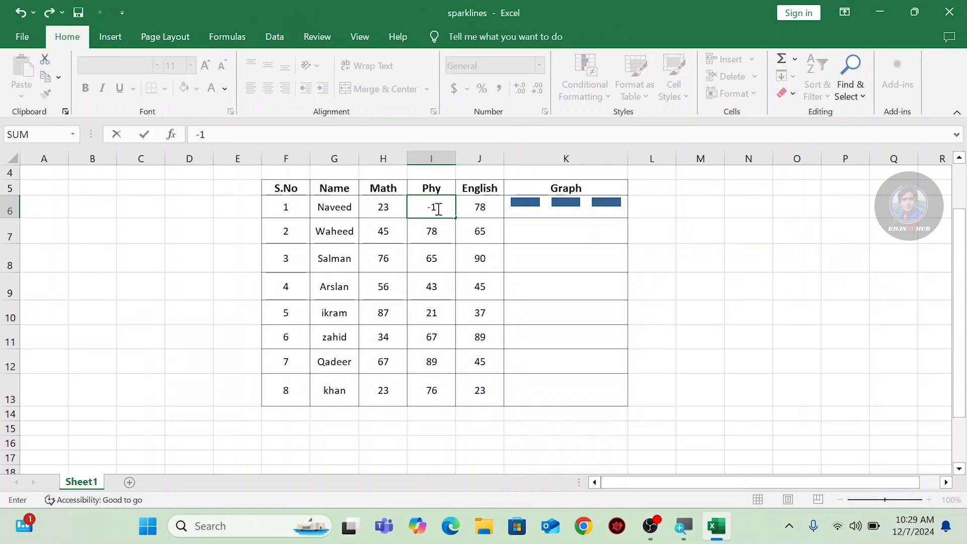
left_click(576, 210)
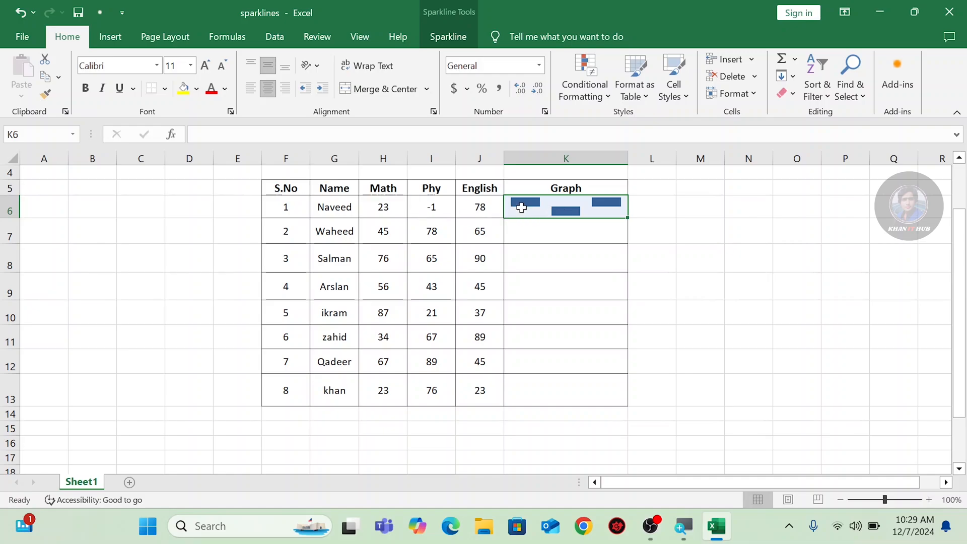
Undo the I6 entry and the Win/Loss change, and set the K6 sparkline back to the Line type.
key("ctrl+z")
key("ctrl+z")
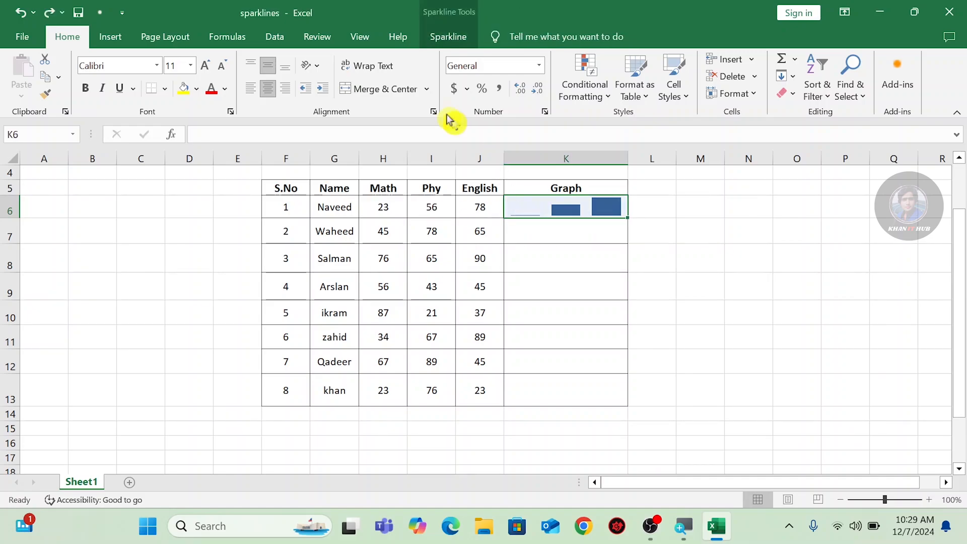
left_click(448, 36)
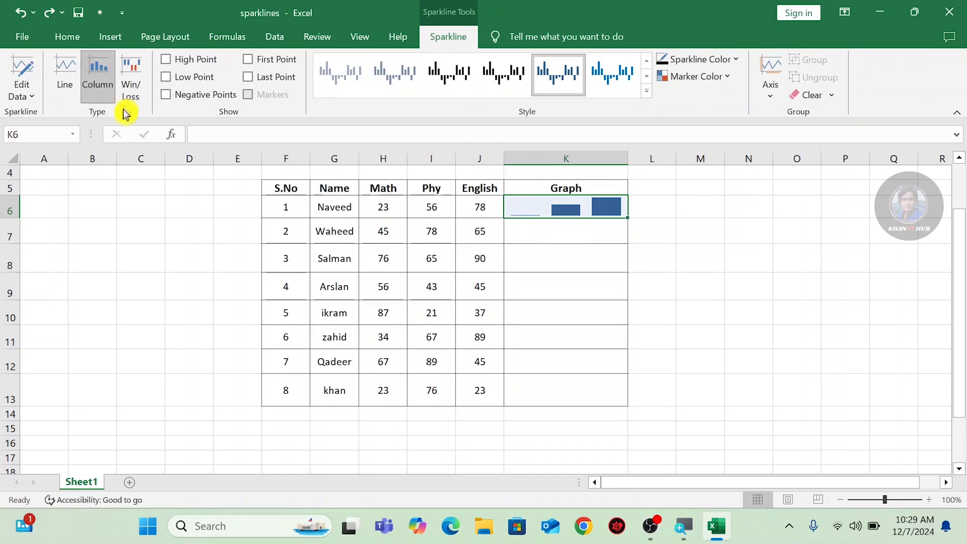
left_click(65, 81)
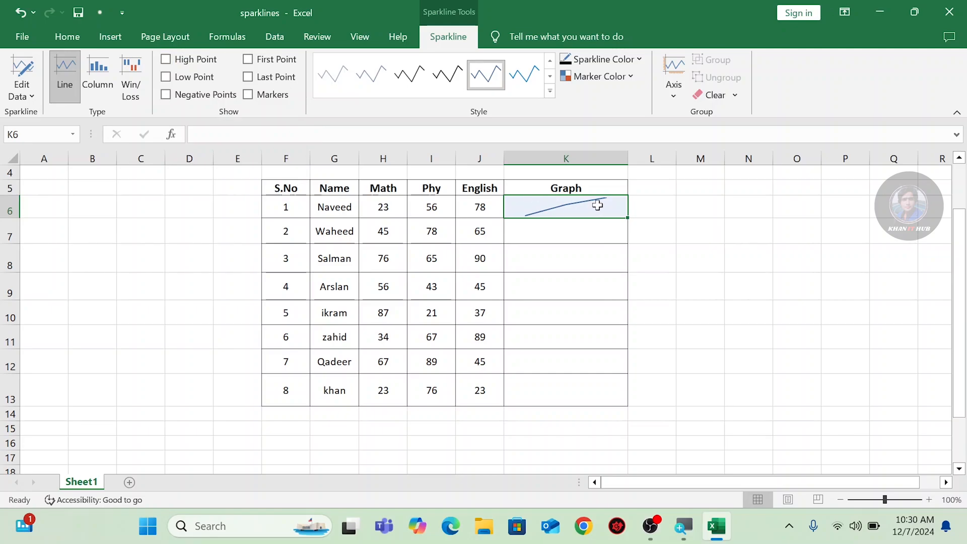
Try the High Point, Low Point and Negative Points highlights on the K6 sparkline, turning each one off again.
left_click(165, 60)
left_click(167, 79)
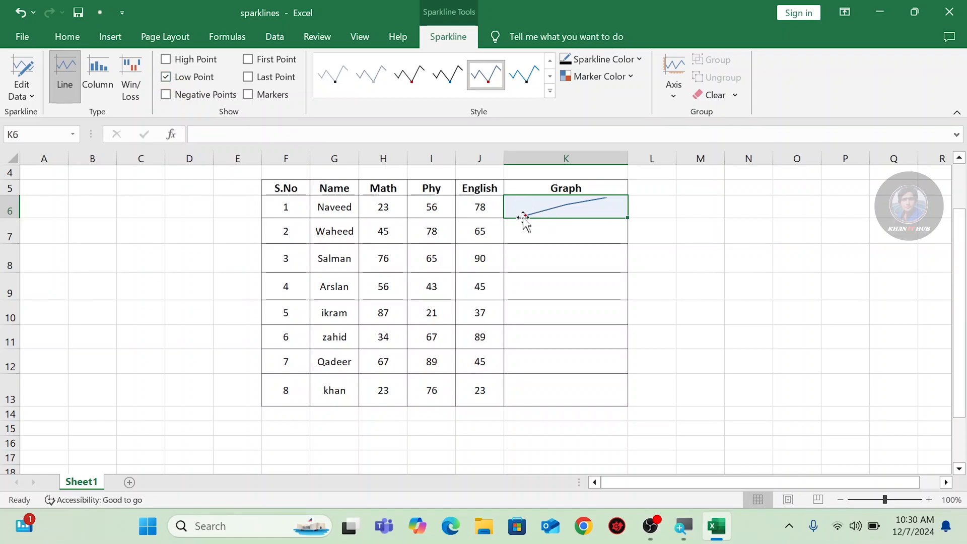
left_click(167, 77)
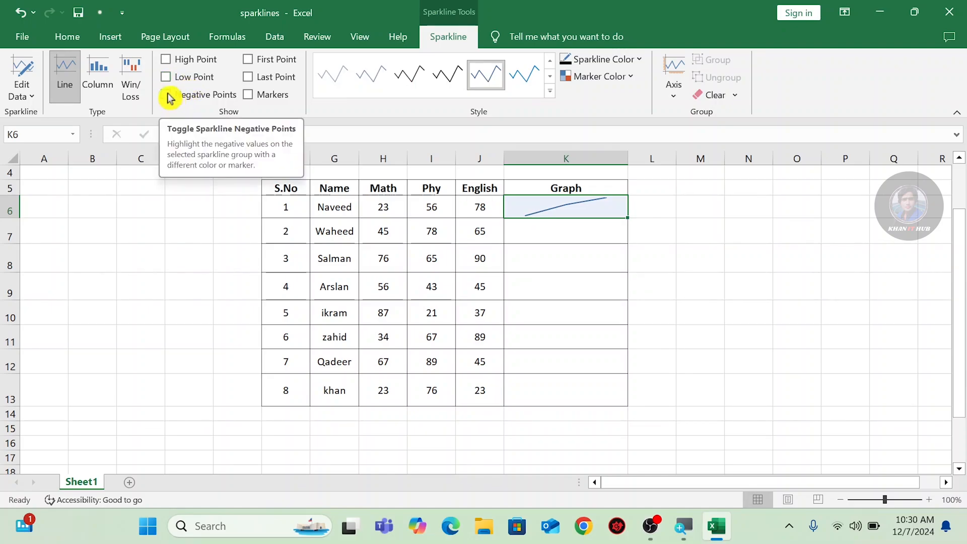
left_click(167, 95)
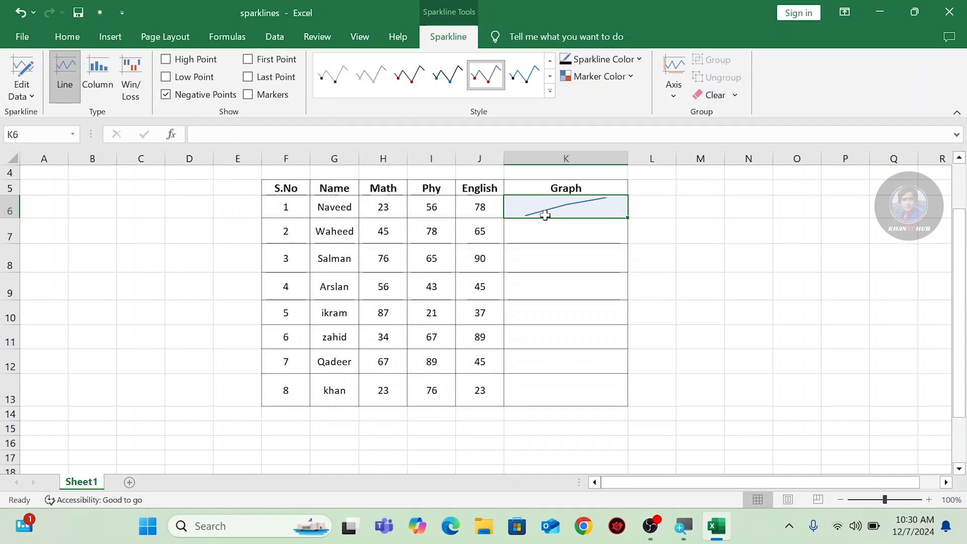
left_click(166, 95)
Enter -1 as the first student's Phy mark in cell I6 and reselect the sparkline in K6.
left_click(434, 209)
type("-1")
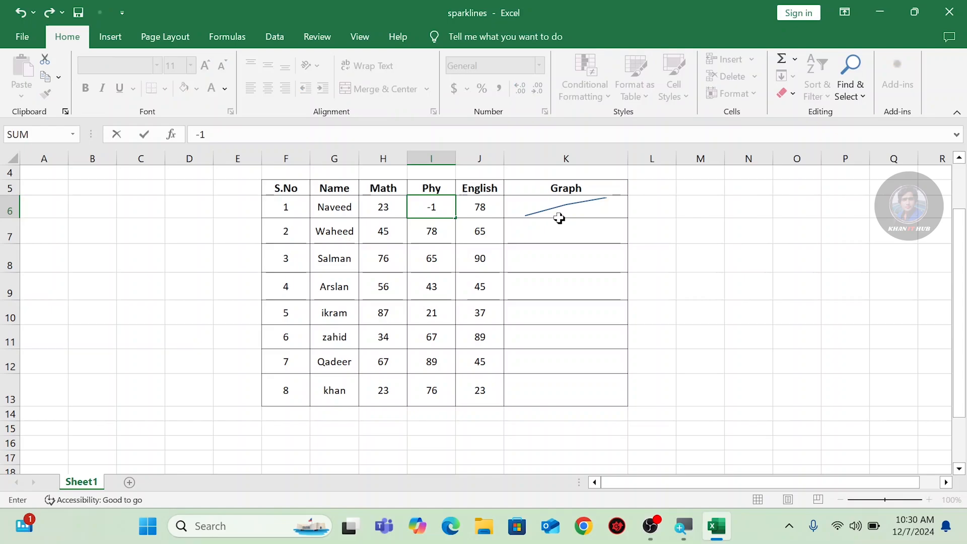
left_click(549, 212)
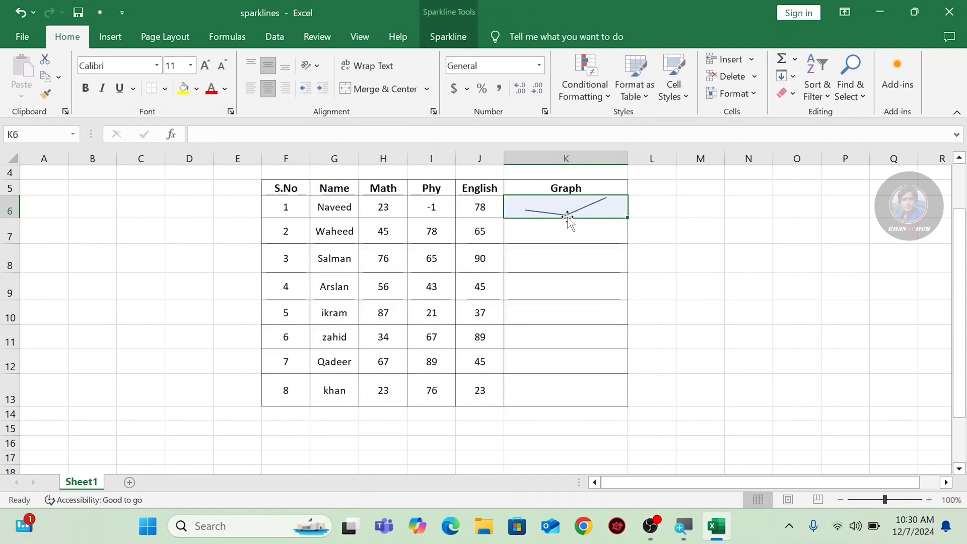
Highlight the negative points, first point and last point on the K6 line sparkline.
left_click(436, 36)
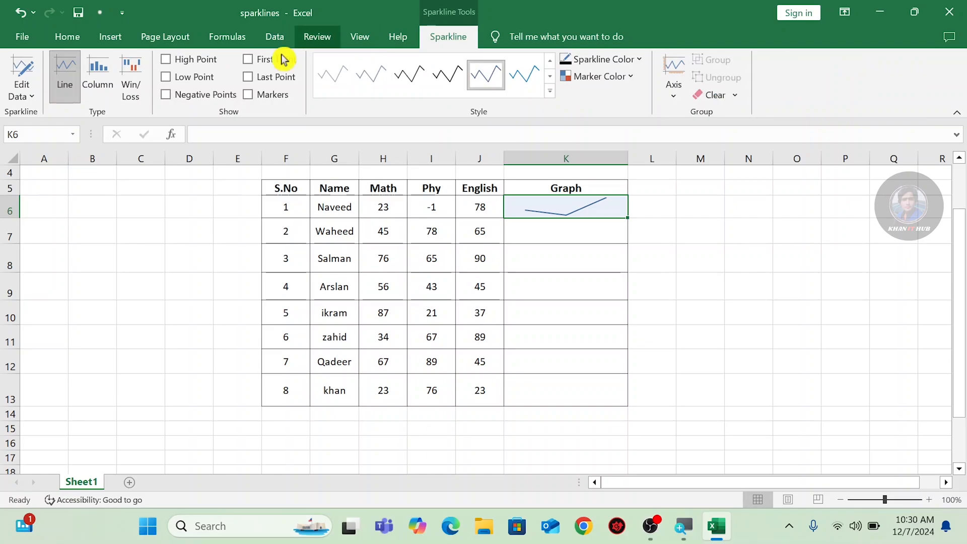
left_click(167, 96)
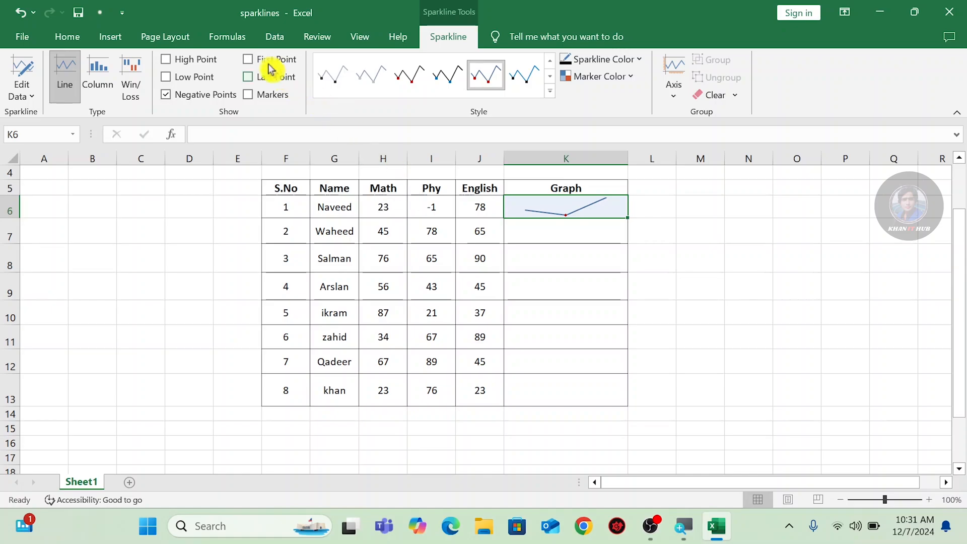
left_click(249, 60)
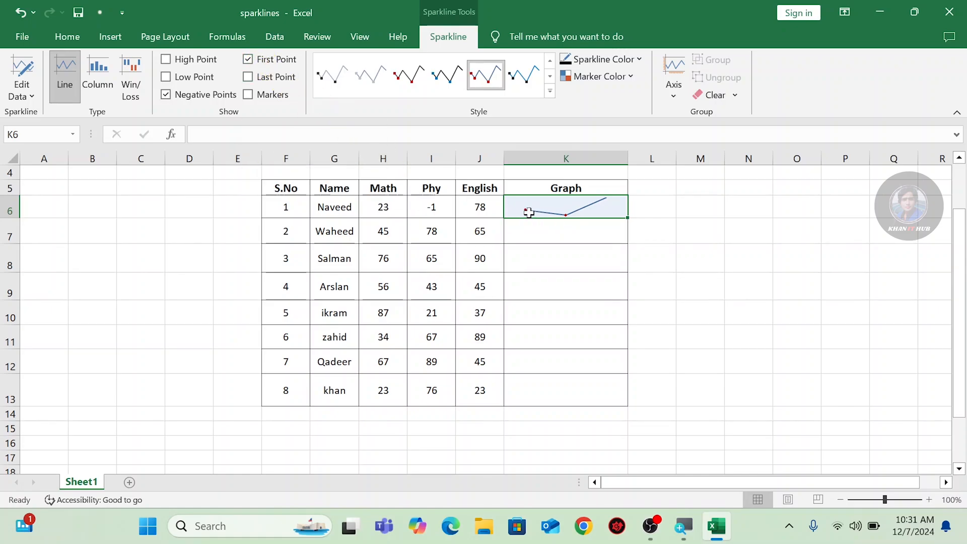
left_click(248, 78)
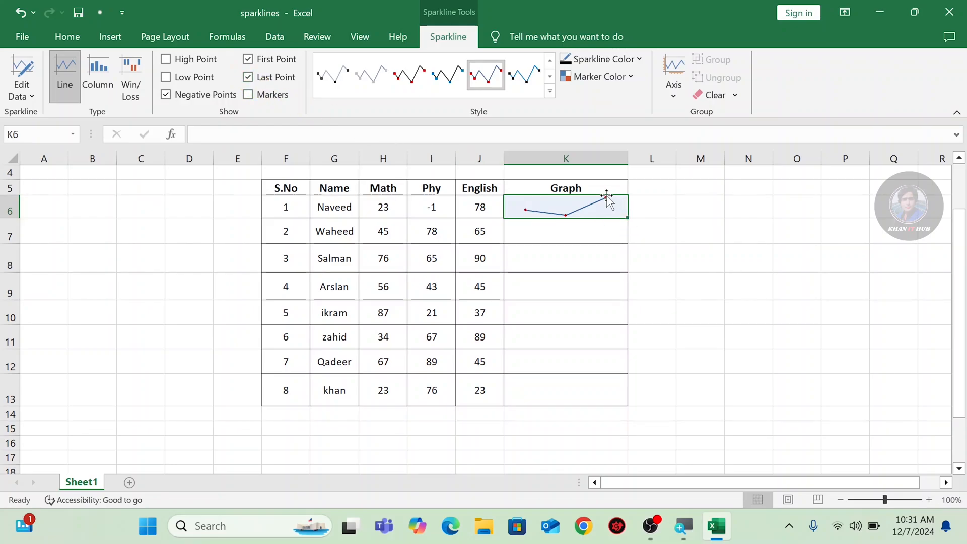
Turn off the Last Point, First Point and Negative Points highlights on the K6 sparkline and show Markers instead.
left_click(249, 77)
left_click(250, 59)
left_click(168, 95)
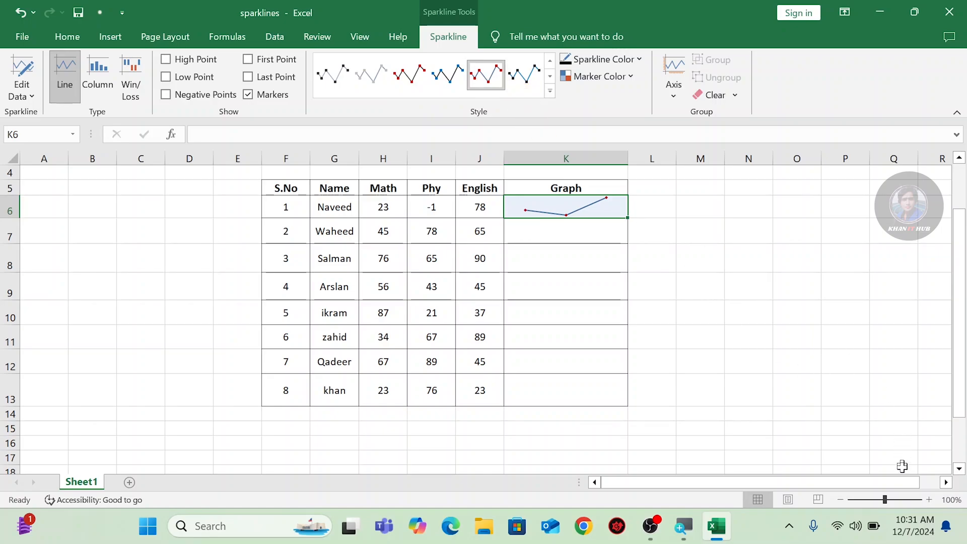
Enlarge the sheet to 184% and apply the style with a black line and red markers to the K6 sparkline.
left_click(896, 500)
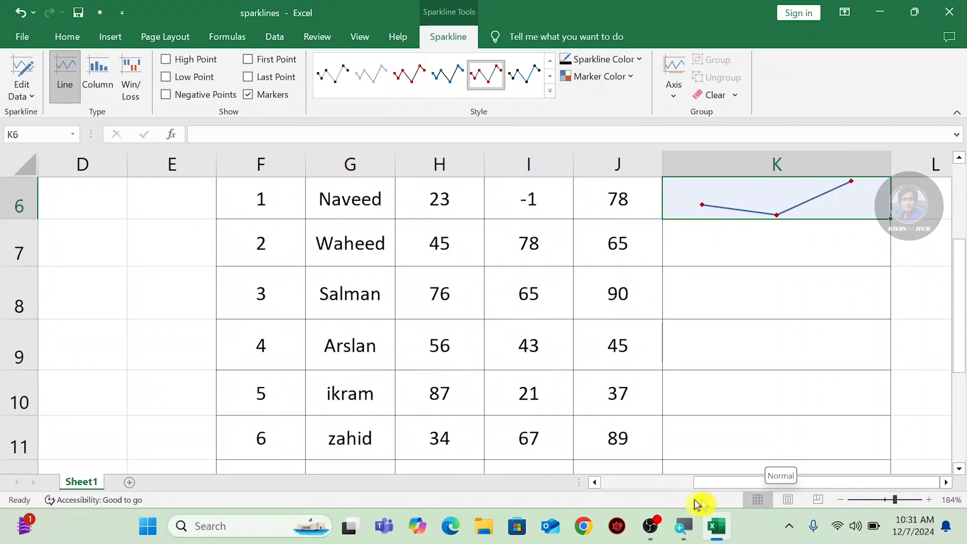
left_click(757, 486)
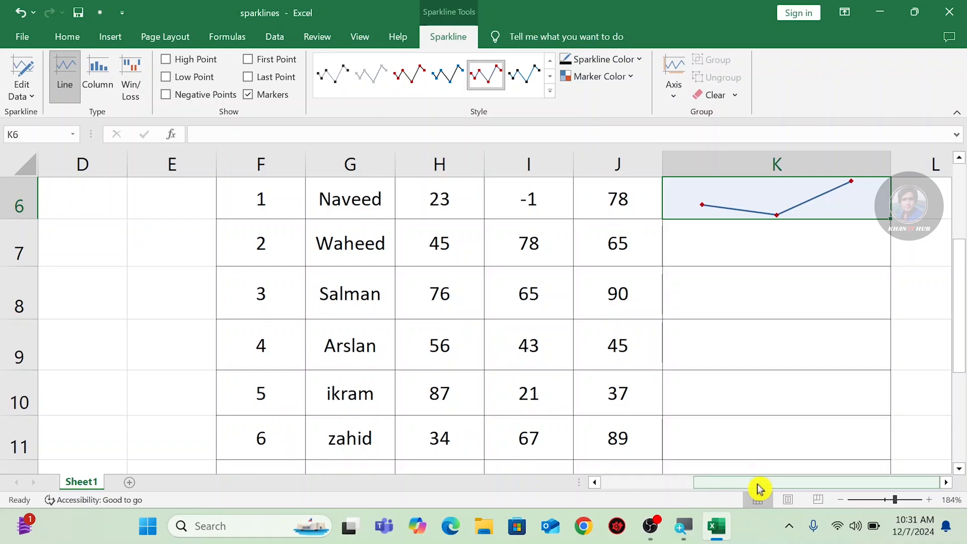
left_click(795, 486)
left_click_drag(957, 334, 961, 305)
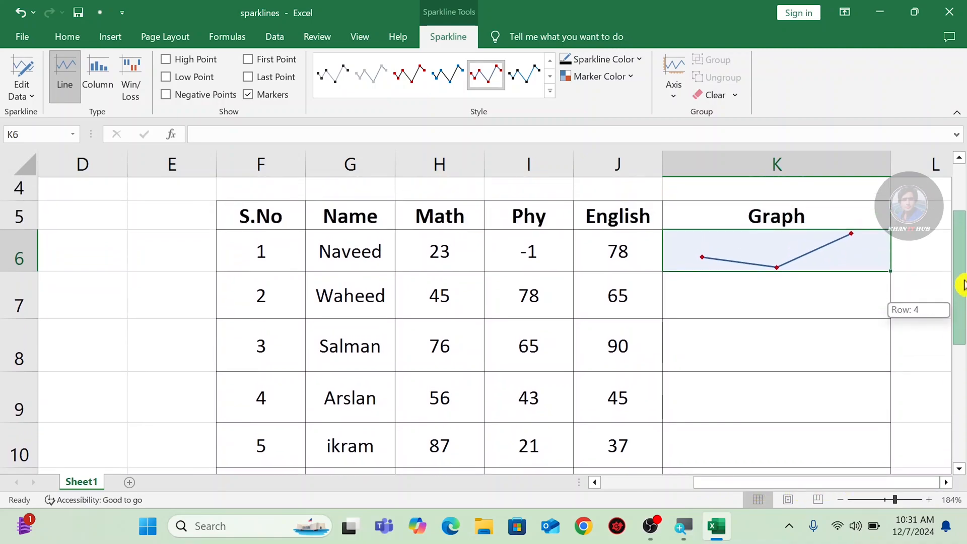
left_click(438, 76)
left_click(405, 77)
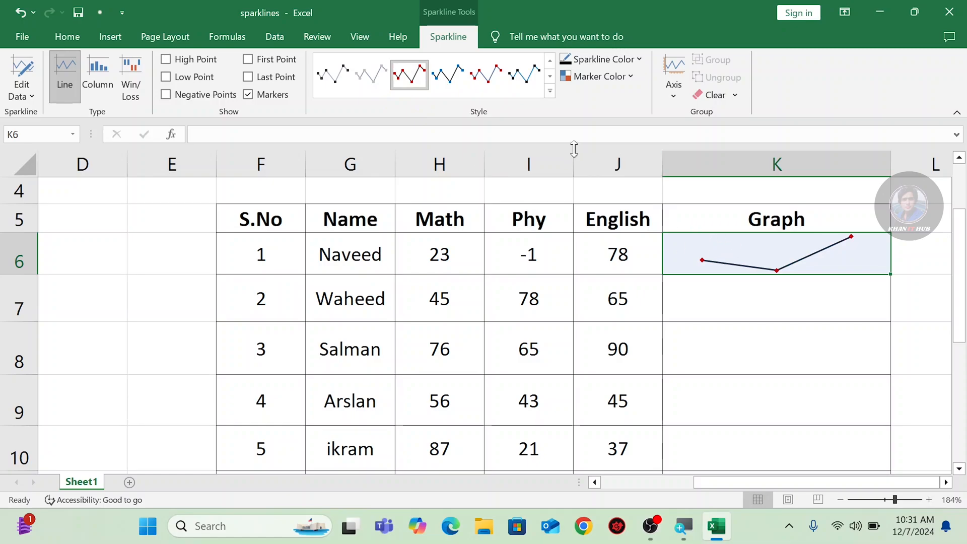
Try the dark blue style from the full style gallery on the K6 sparkline, and apply the dark orange style.
left_click(550, 91)
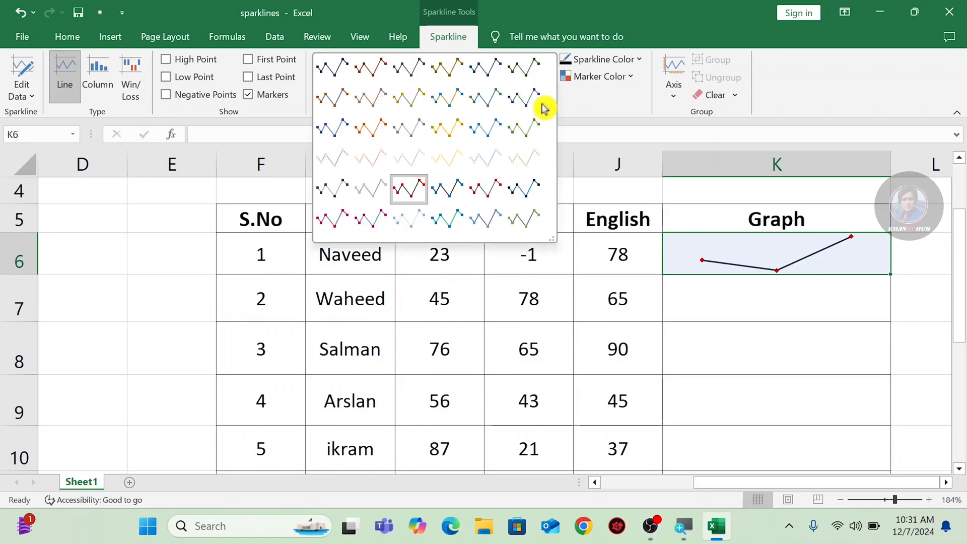
left_click(338, 76)
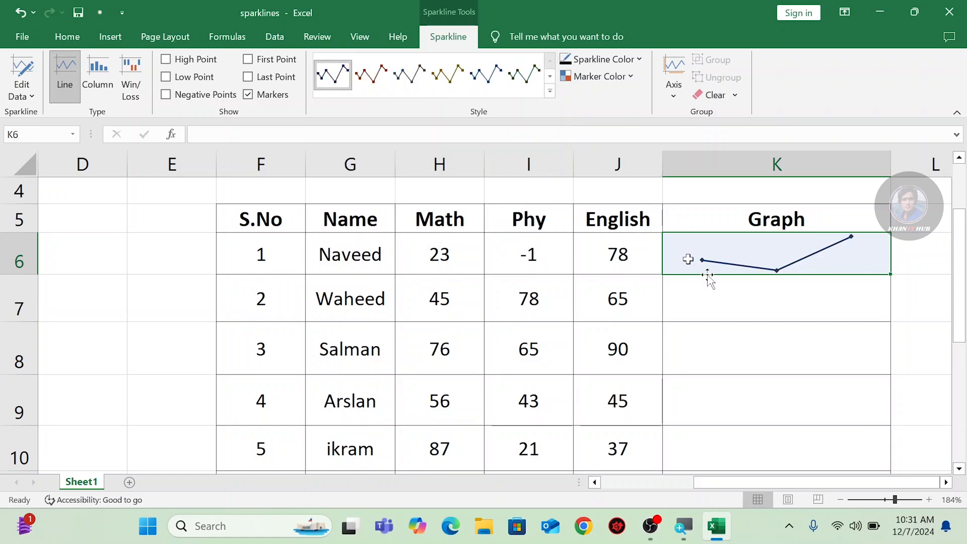
left_click(383, 79)
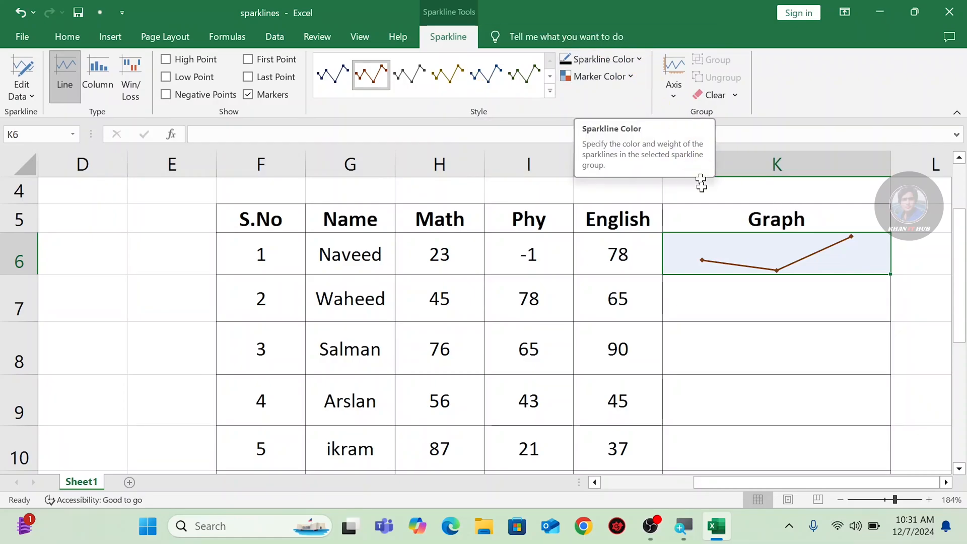
Try red and dark blue as the K6 sparkline's line color, and set it to yellow.
left_click(639, 59)
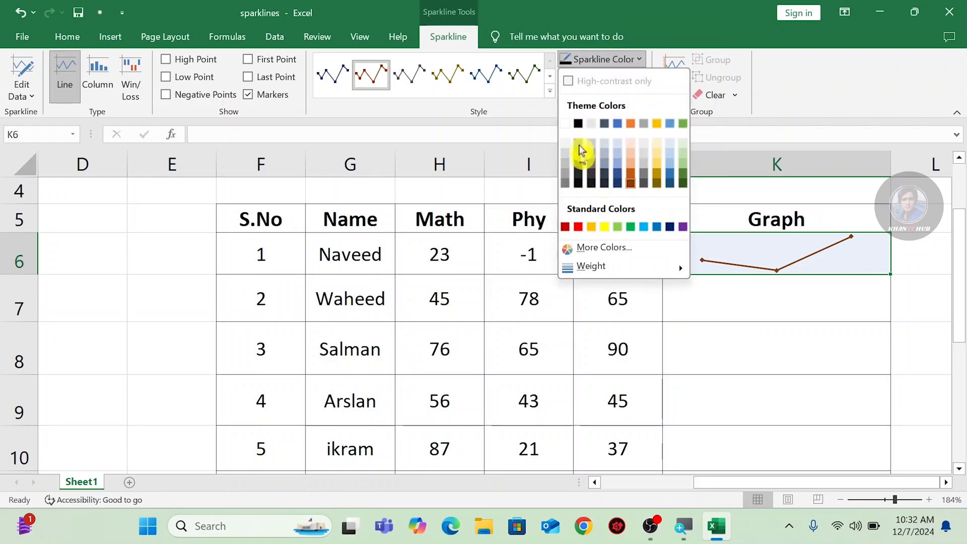
left_click(579, 227)
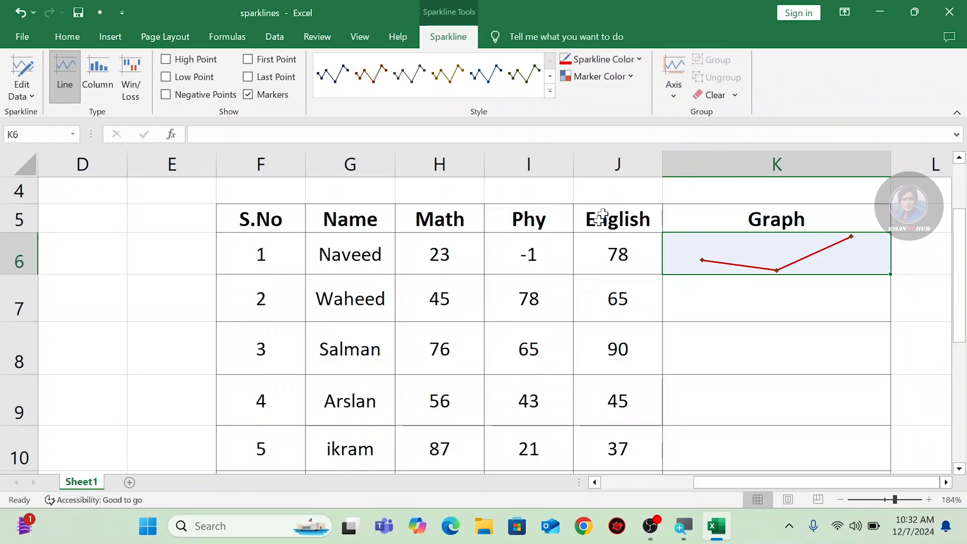
left_click(639, 60)
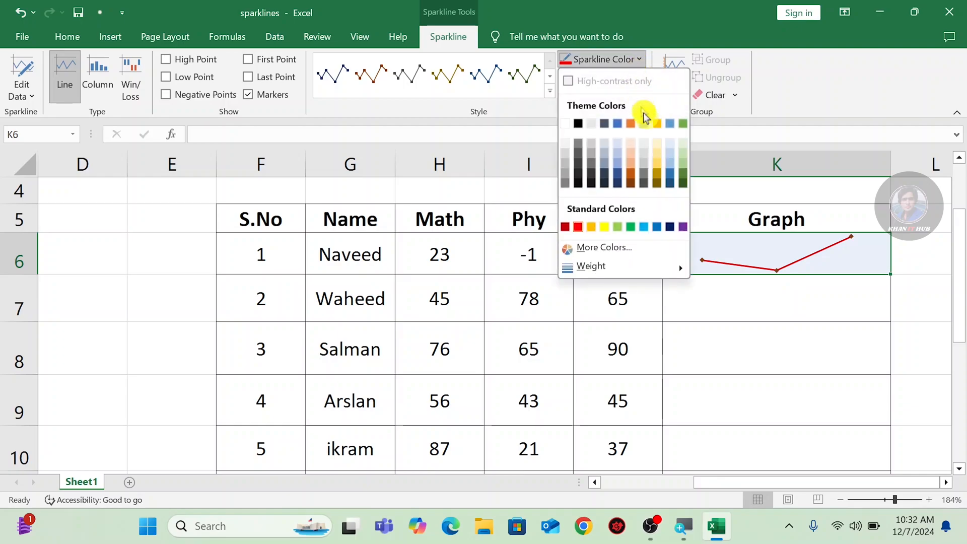
left_click(669, 225)
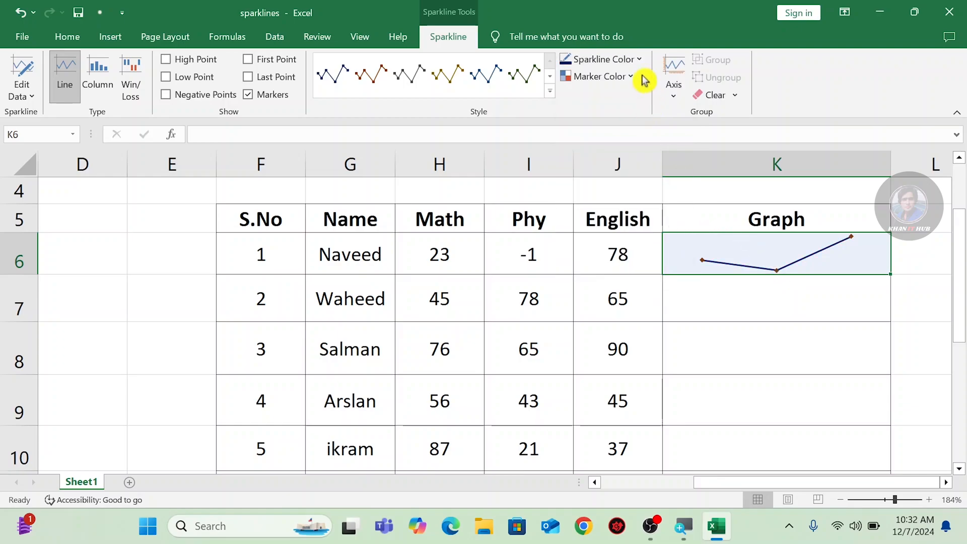
left_click(639, 60)
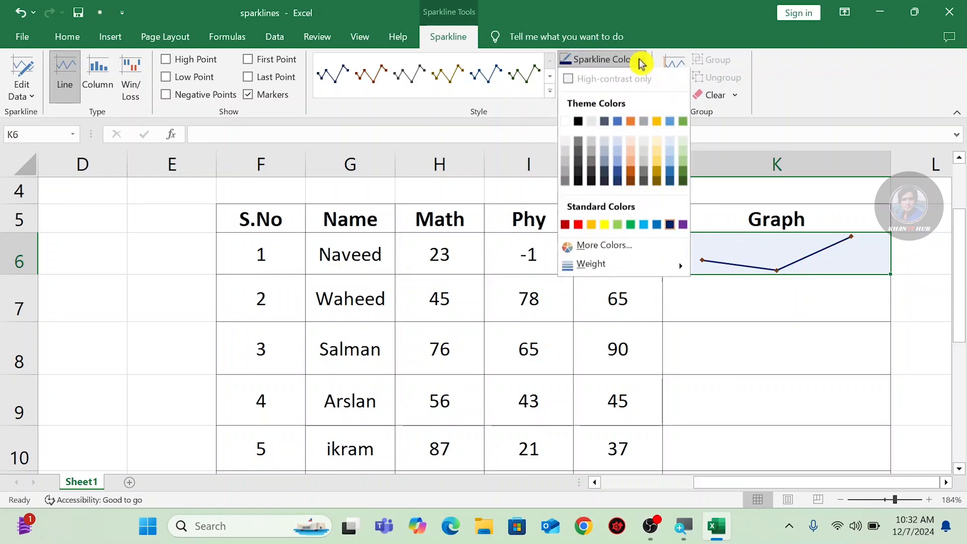
left_click(605, 227)
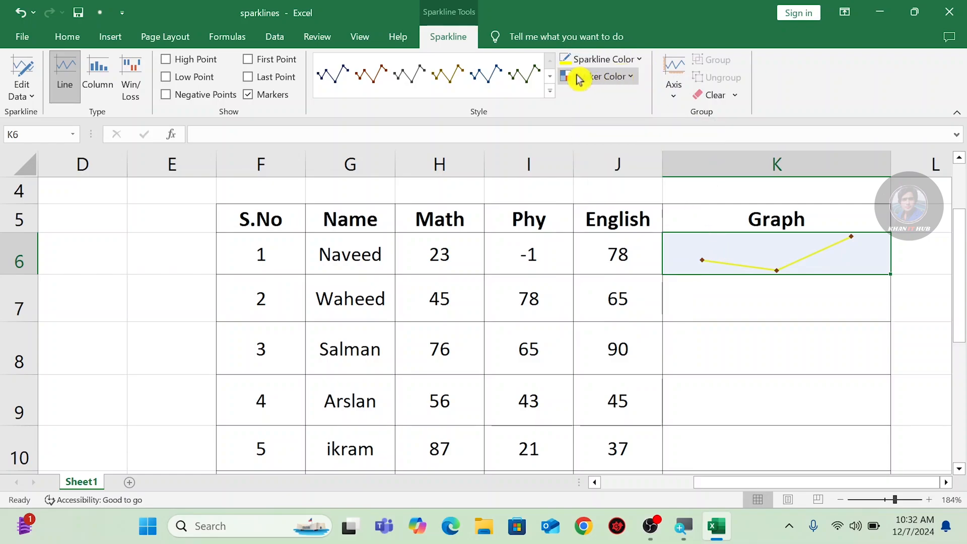
Try a few custom colors for the K6 sparkline's line and apply a dark crimson red from the standard color palette.
left_click(636, 63)
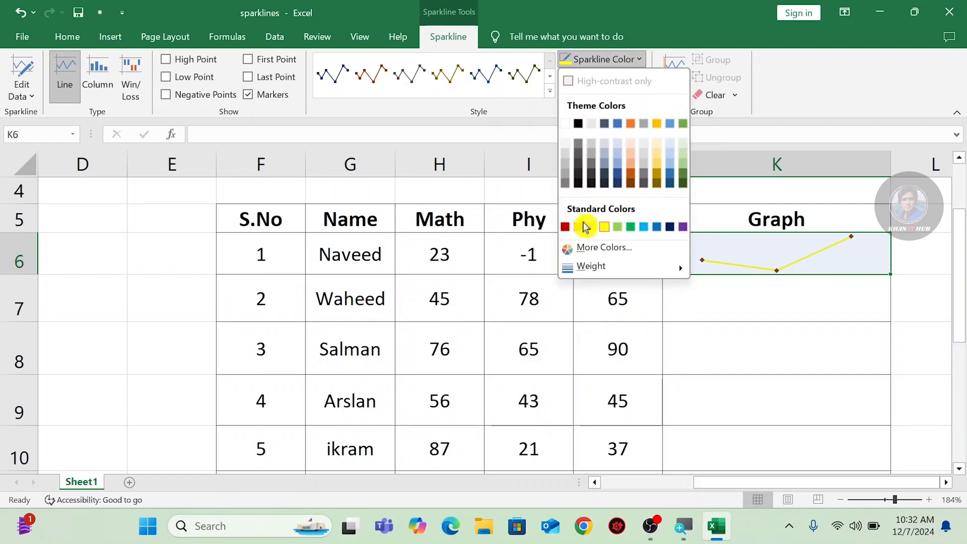
left_click(612, 249)
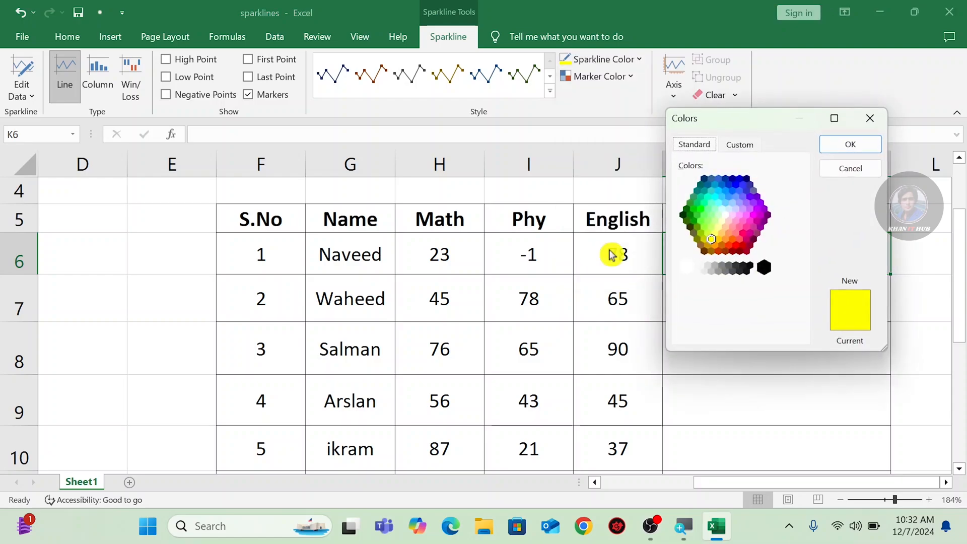
left_click(719, 204)
left_click(736, 224)
left_click(739, 254)
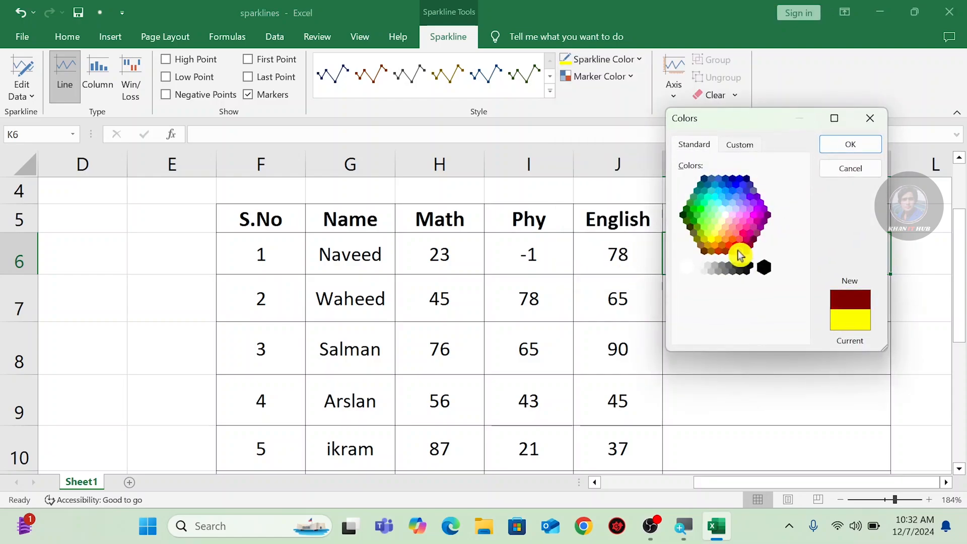
left_click(746, 251)
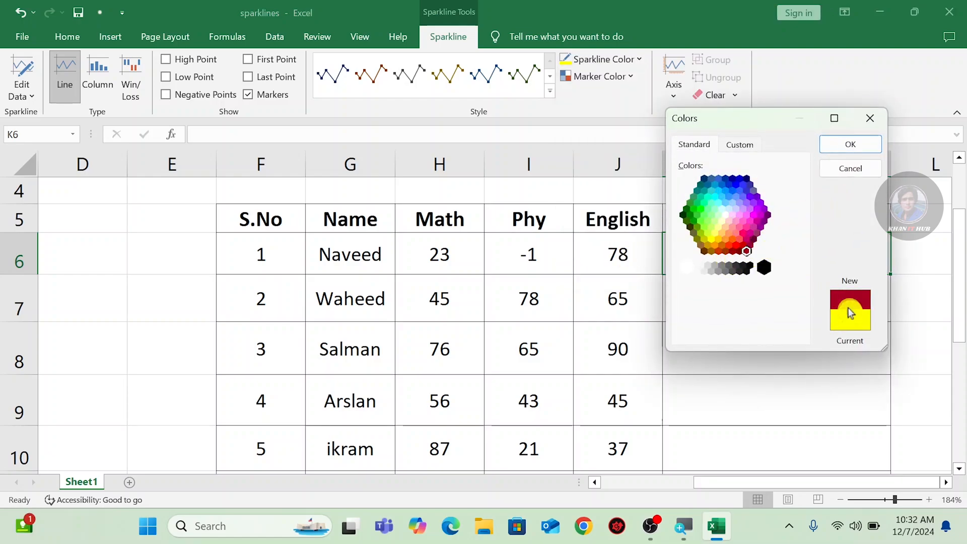
left_click(851, 144)
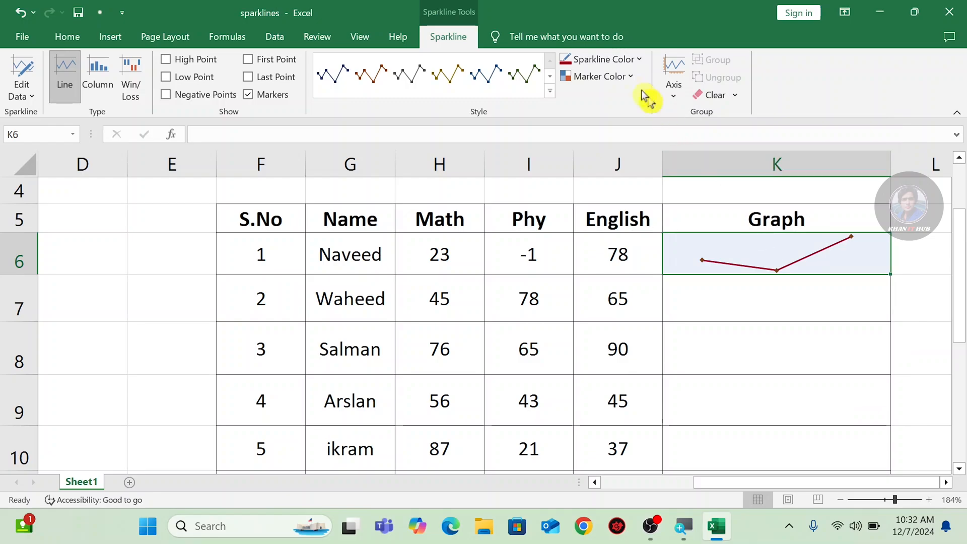
Try a 3 pt line weight on the K6 sparkline, and set the weight to 2¼ pt.
left_click(638, 59)
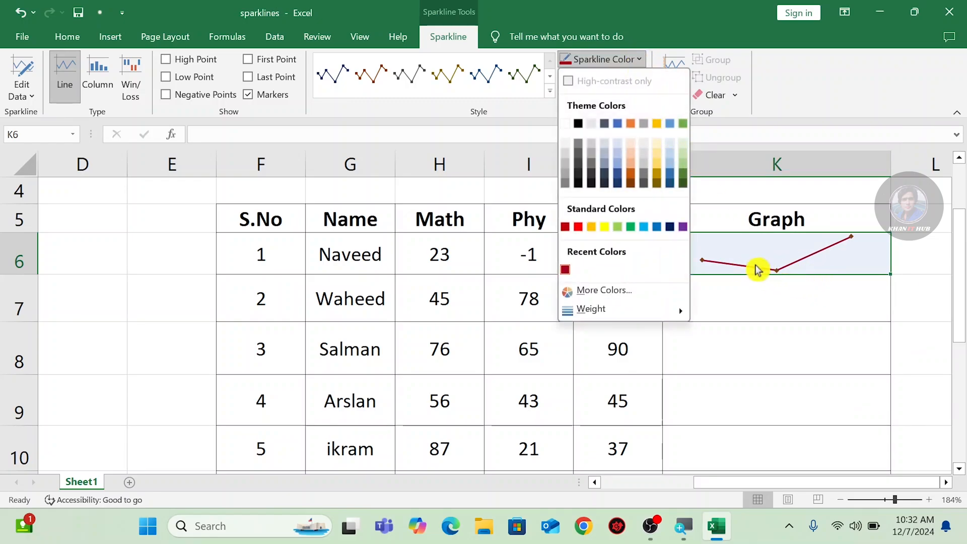
mouse_move(643, 314)
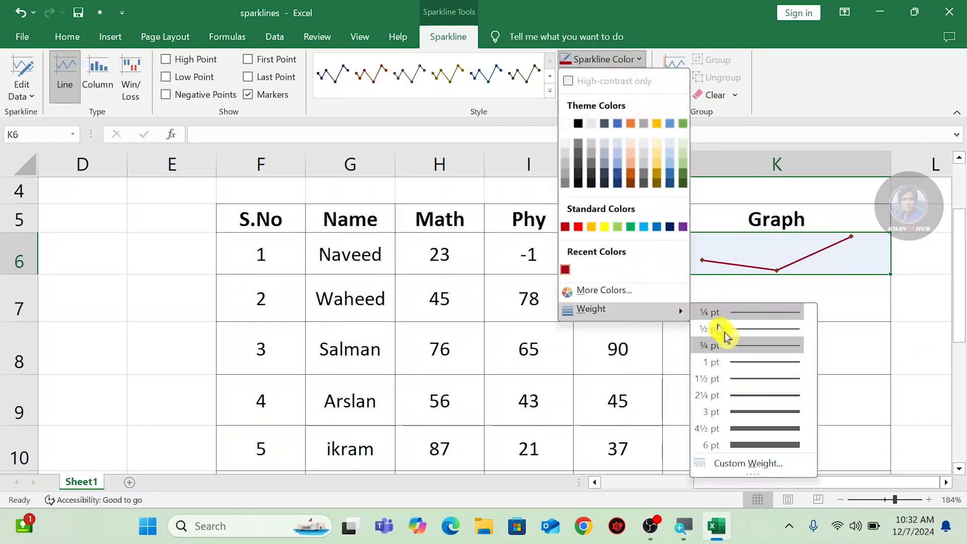
left_click(759, 413)
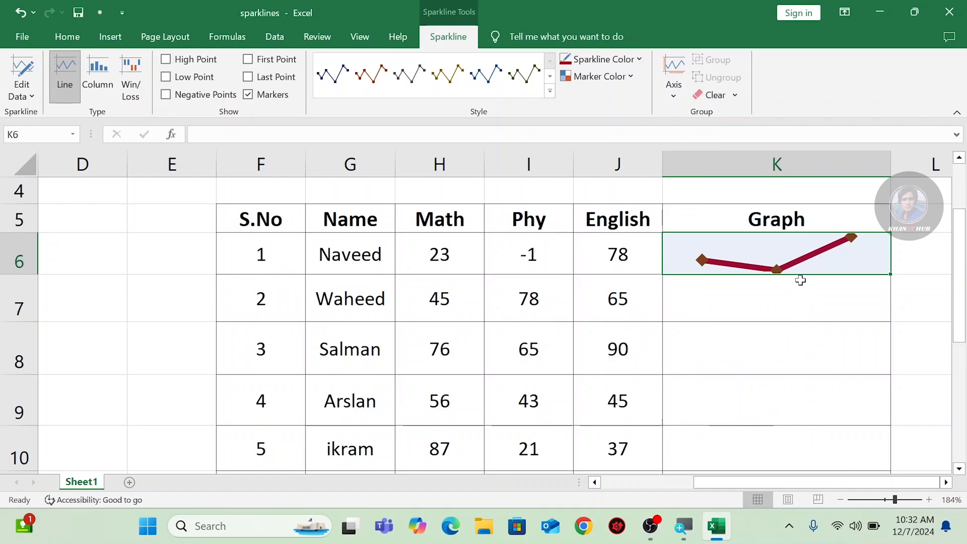
left_click(634, 61)
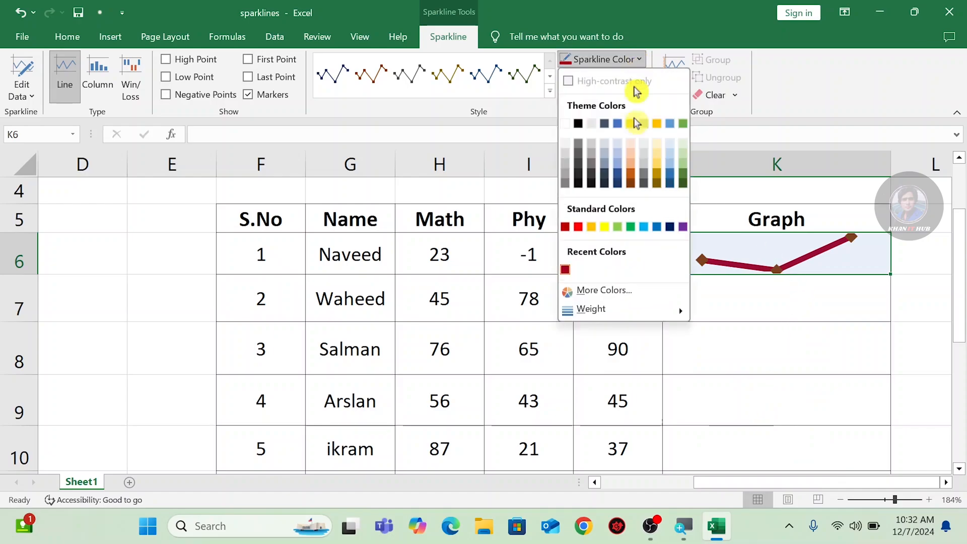
mouse_move(664, 320)
left_click(756, 395)
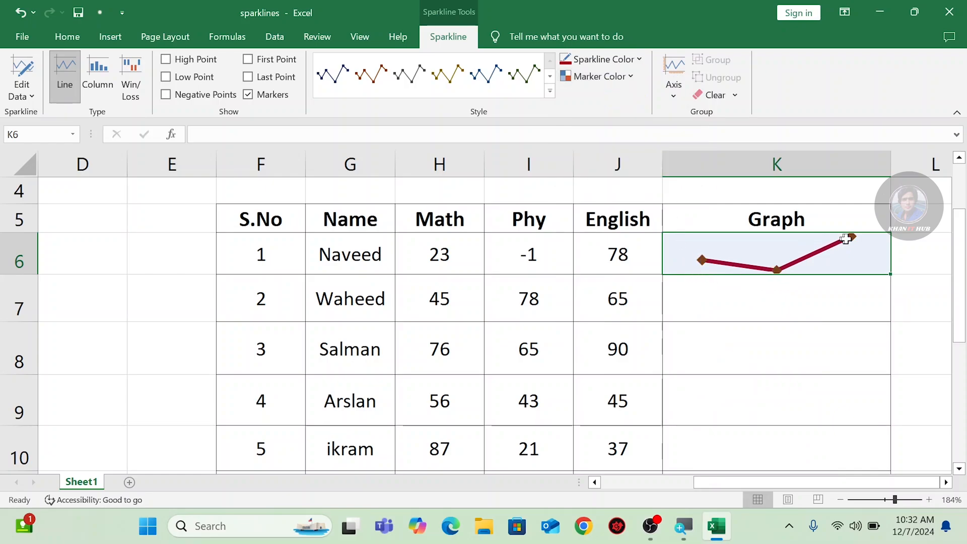
Try yellow as the K6 sparkline's general marker color, and set the markers to red.
left_click(628, 79)
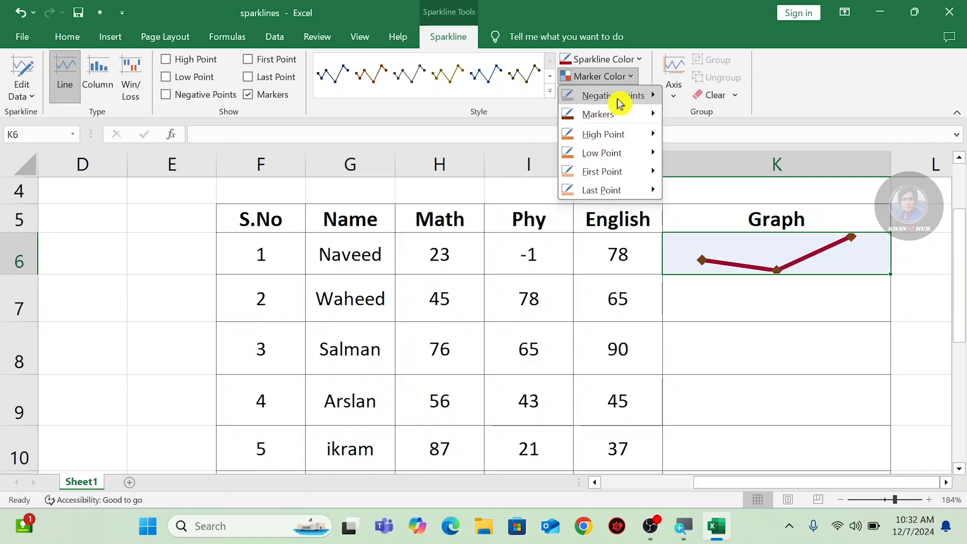
mouse_move(620, 103)
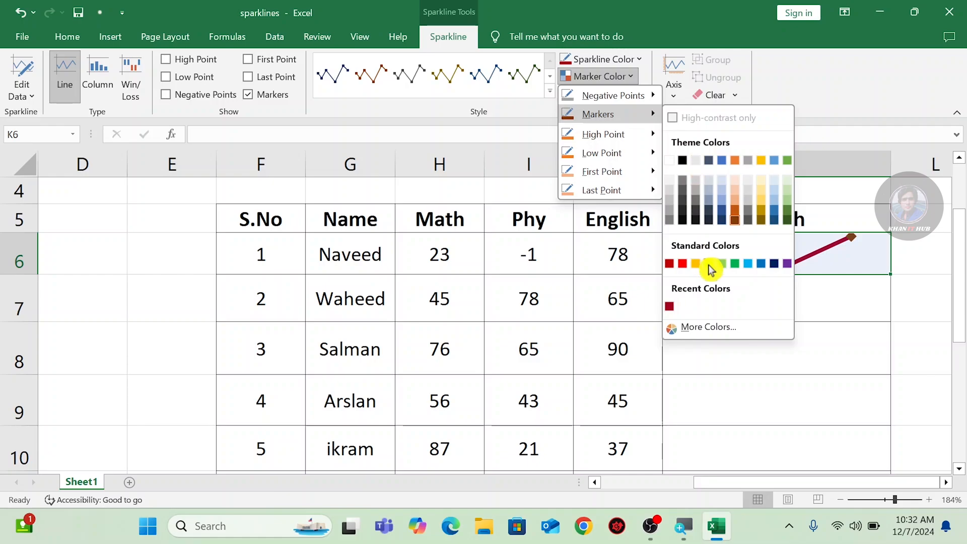
left_click(709, 264)
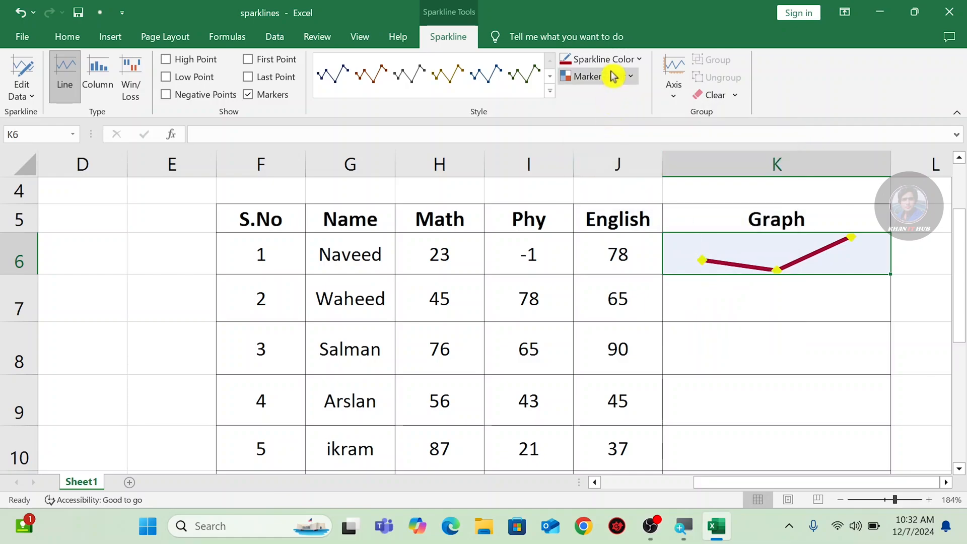
left_click(629, 79)
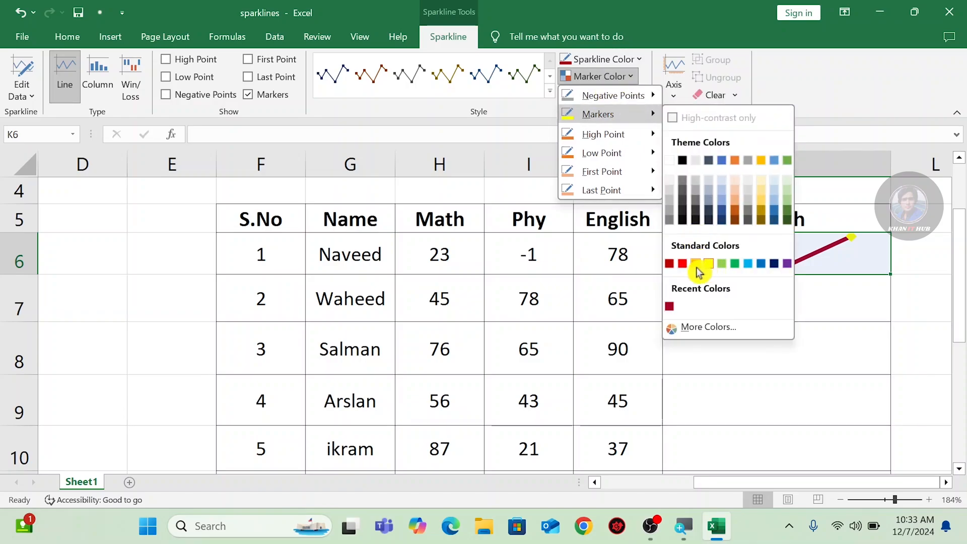
left_click(683, 265)
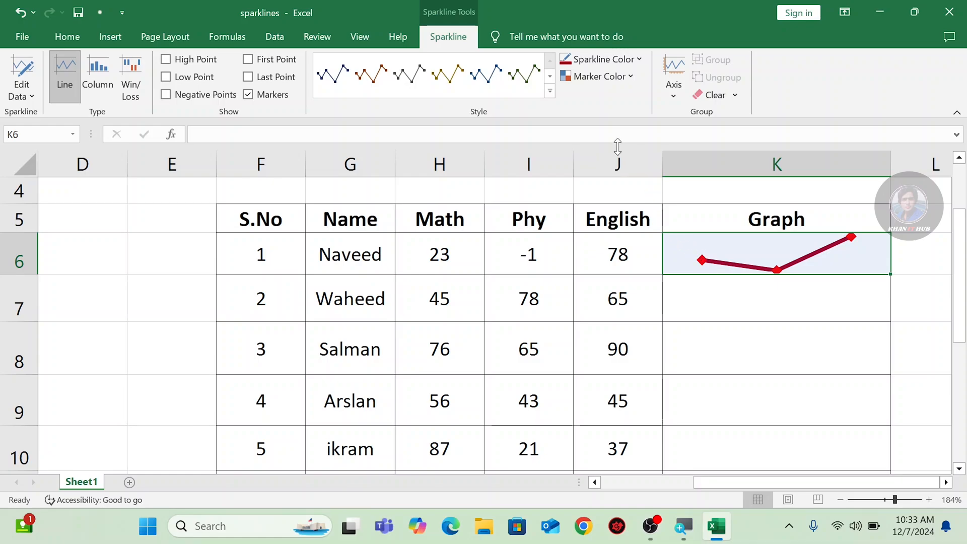
Set the K6 sparkline's high point marker to yellow and its low point marker to dark blue.
left_click(632, 76)
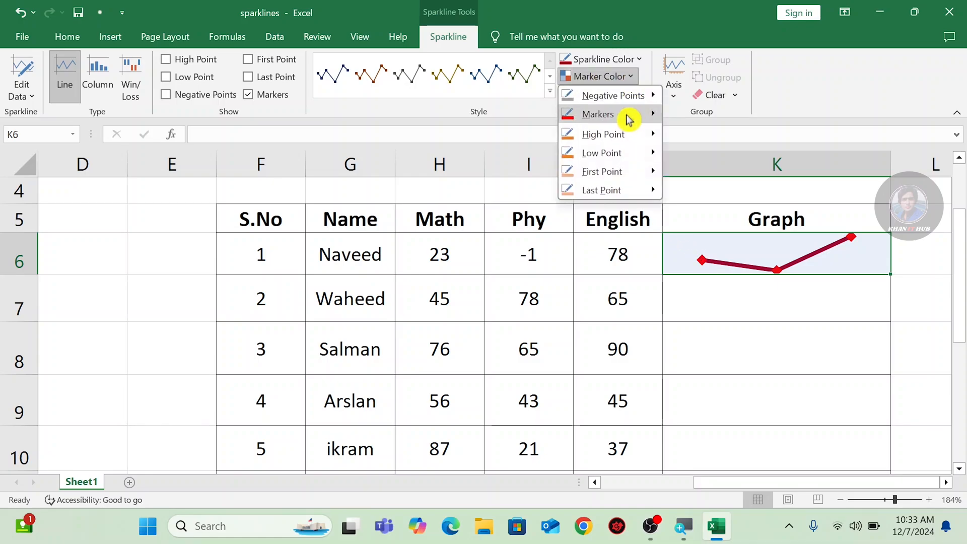
mouse_move(612, 134)
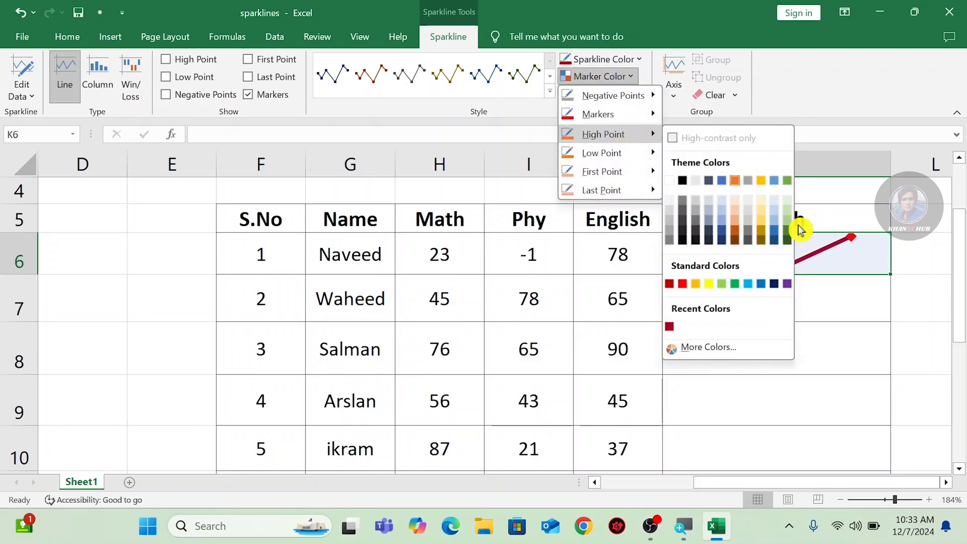
left_click(709, 286)
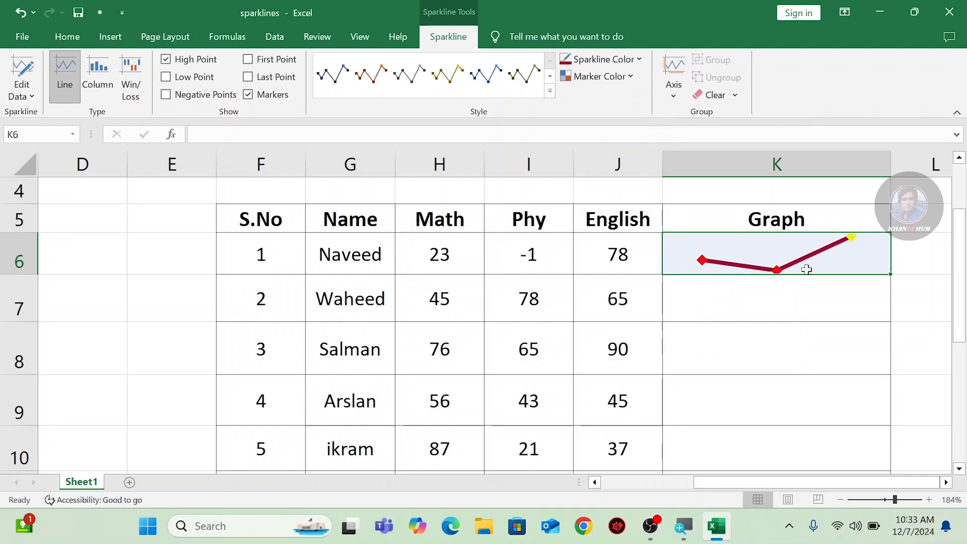
left_click(631, 76)
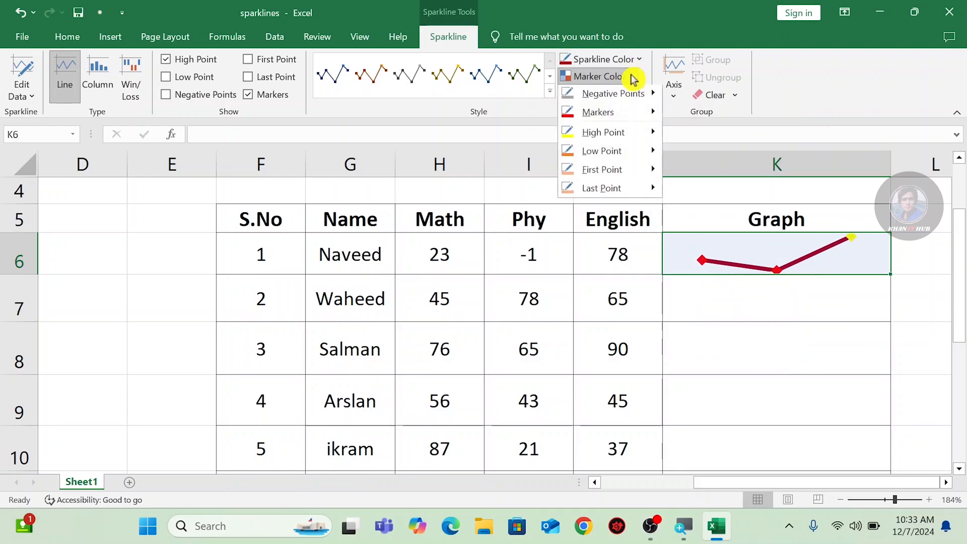
mouse_move(623, 152)
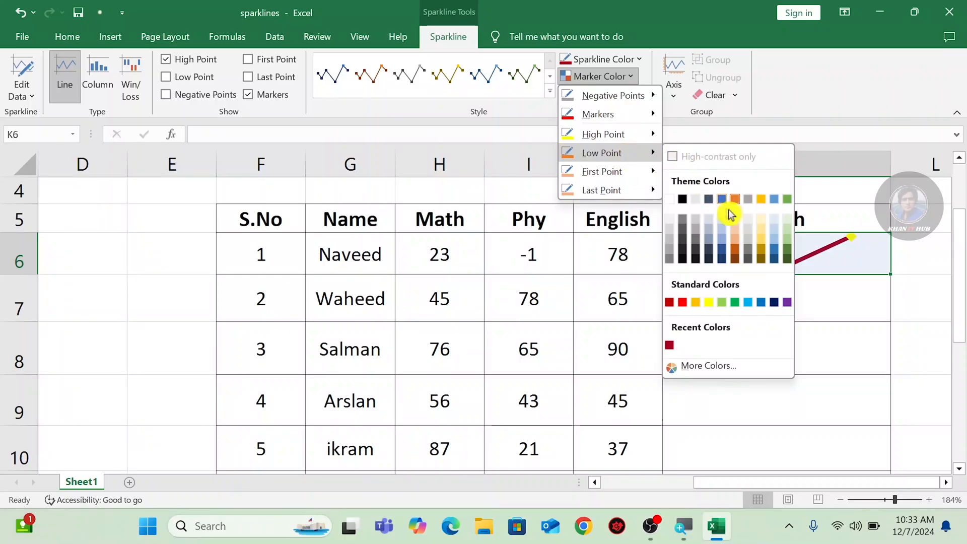
left_click(775, 304)
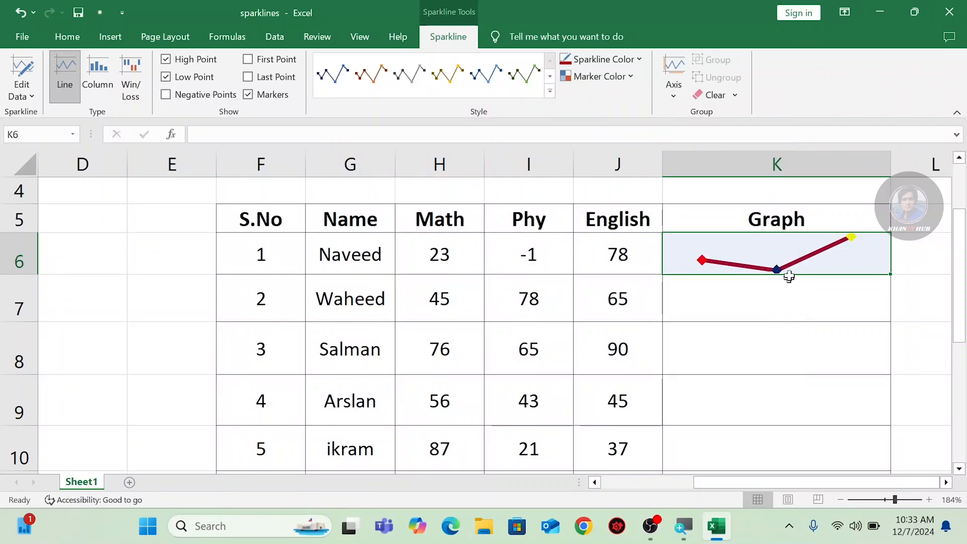
left_click(627, 78)
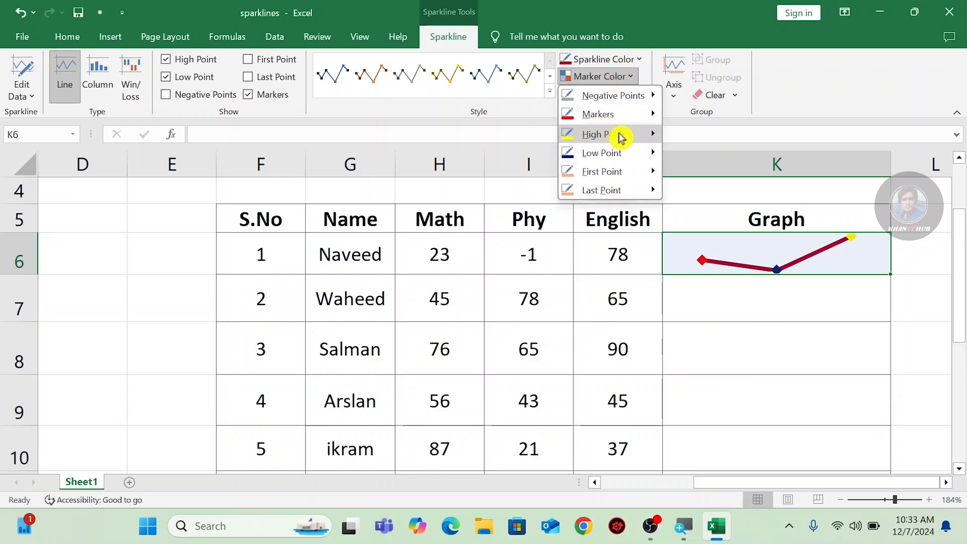
left_click(538, 132)
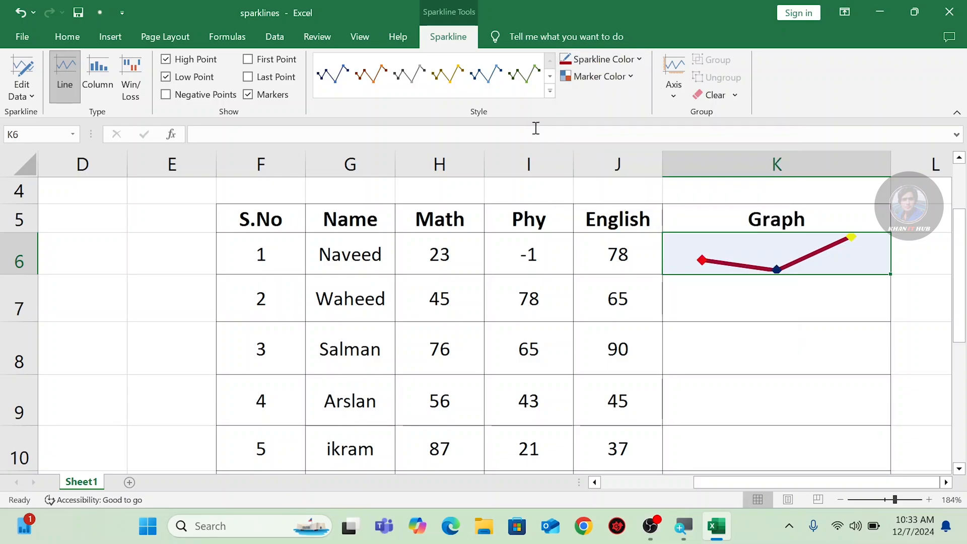
Examine the K6 sparkline's axis options and the date range dialog of the Date Axis Type, leaving it without a range.
left_click(675, 101)
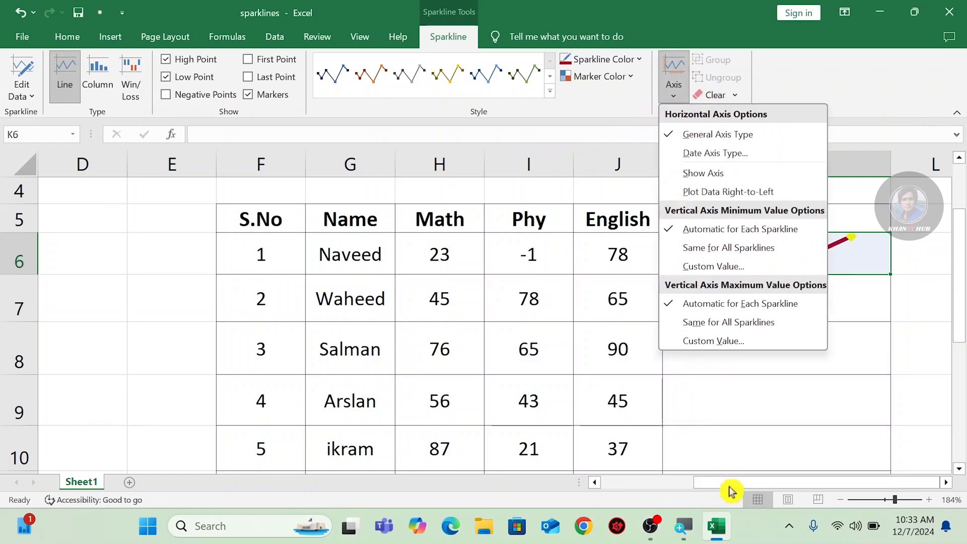
left_click(760, 484)
left_click(946, 483)
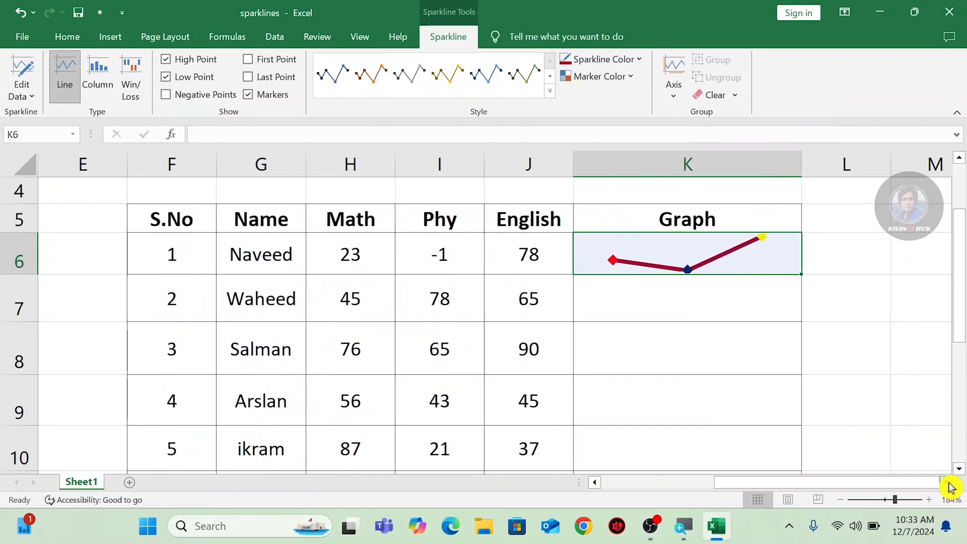
left_click(949, 484)
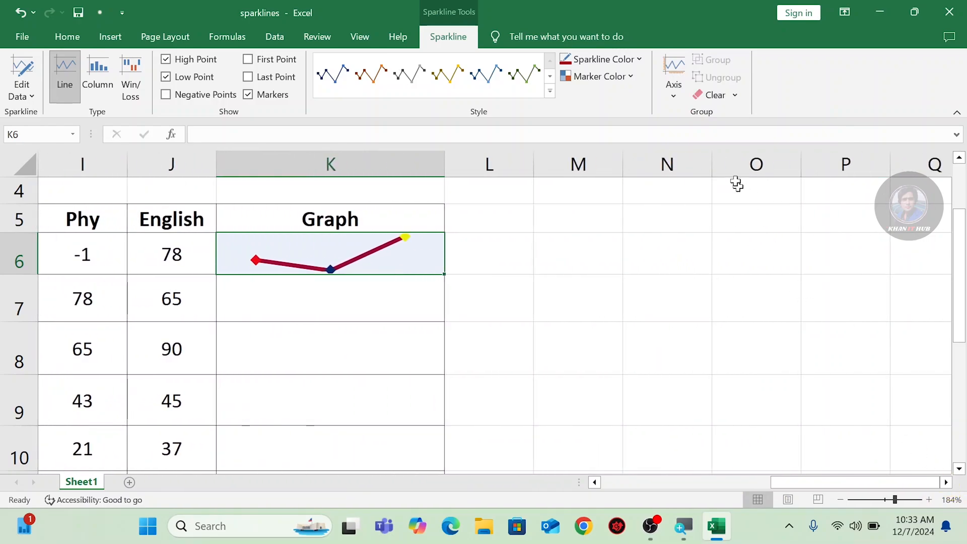
left_click(677, 97)
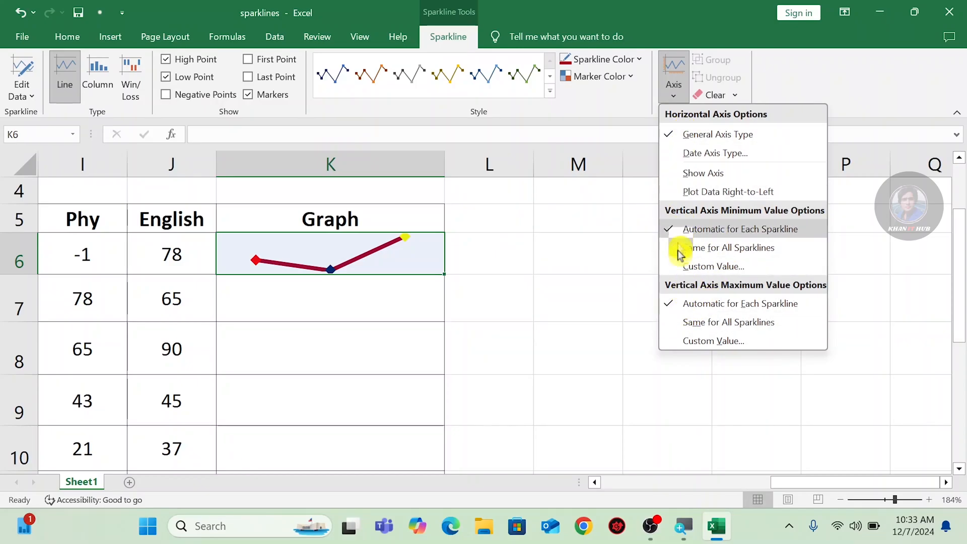
left_click(675, 154)
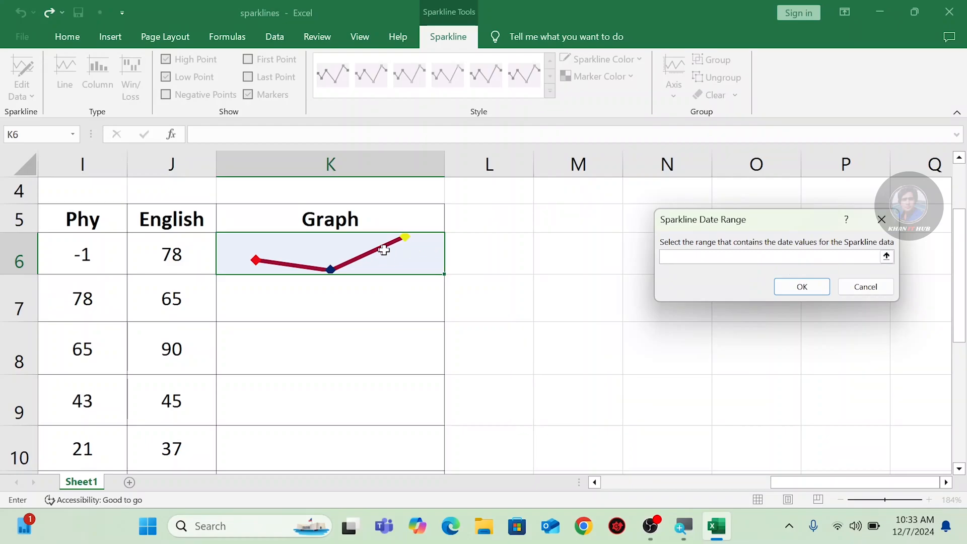
left_click(865, 288)
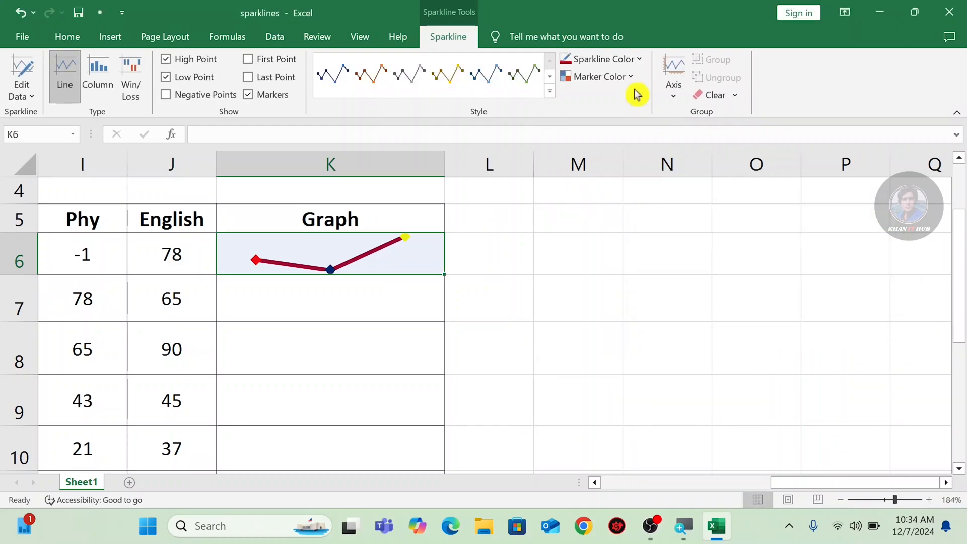
Try showing the horizontal axis on the K6 sparkline, and hide it again.
left_click(676, 99)
left_click(684, 176)
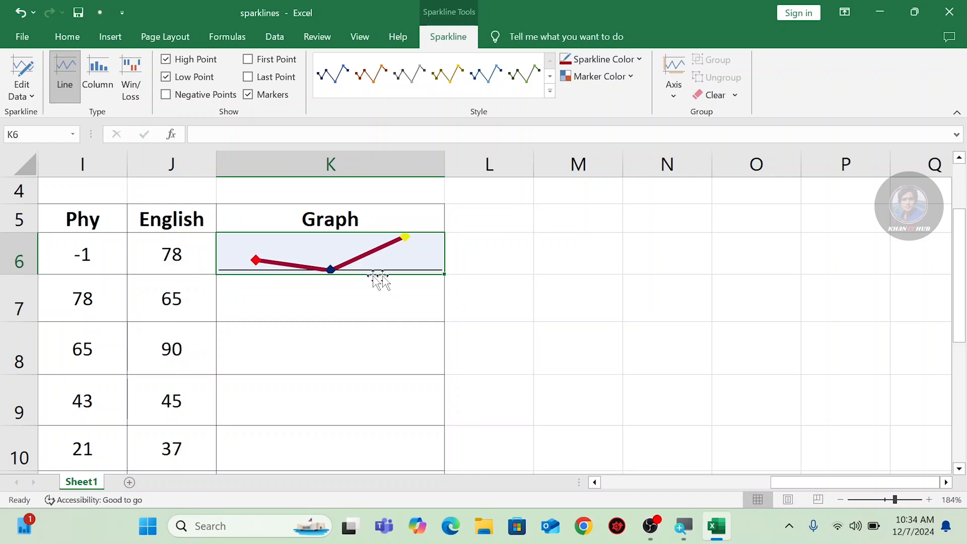
left_click(678, 99)
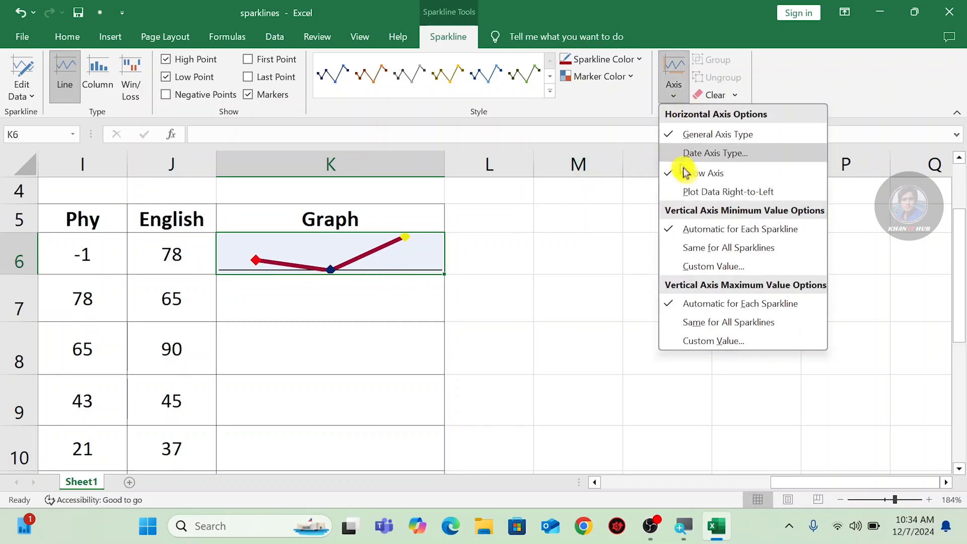
left_click(675, 170)
Try plotting the K6 sparkline's data right-to-left, and turn that option off again.
left_click(676, 97)
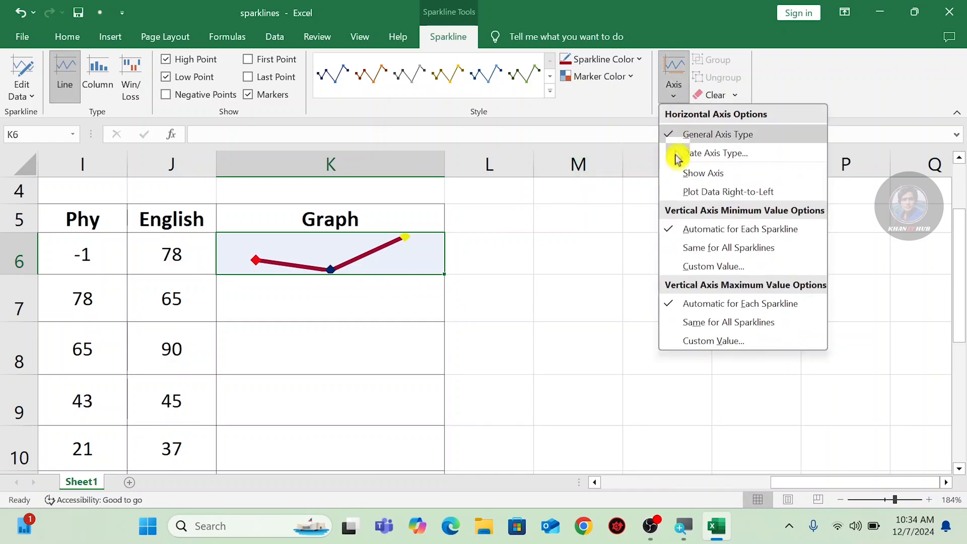
left_click(701, 194)
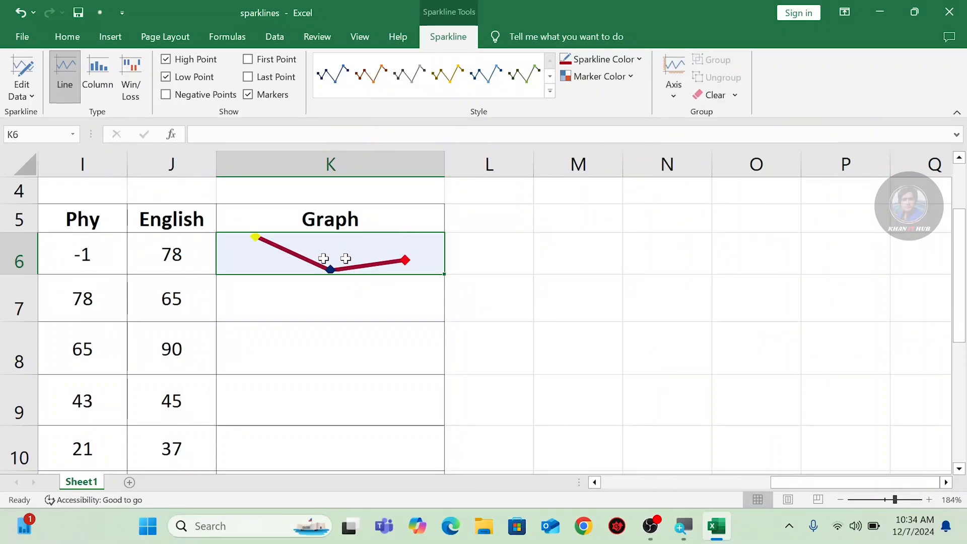
left_click(676, 99)
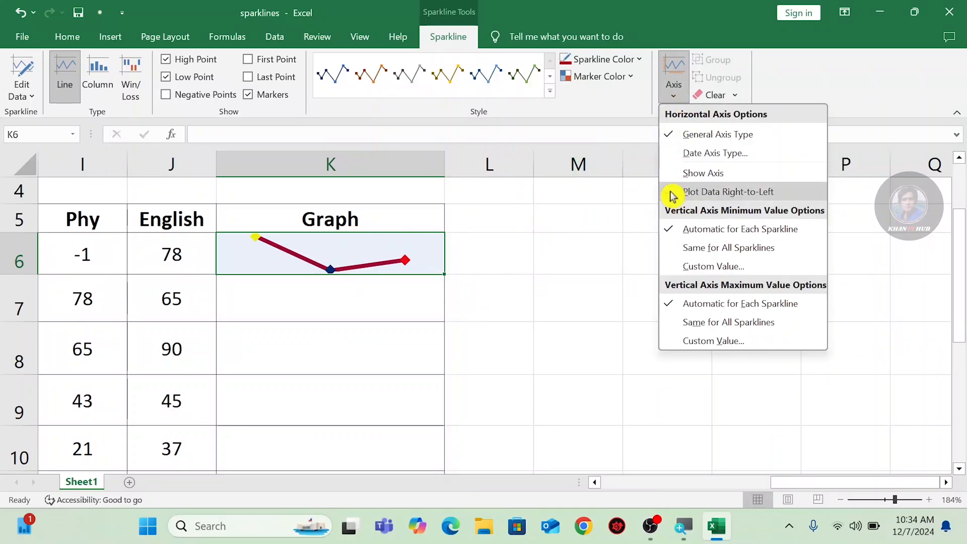
left_click(674, 193)
Try the Same for All Sparklines vertical axis minimum on the K6 sparkline, and return it to Automatic for Each Sparkline.
left_click(674, 95)
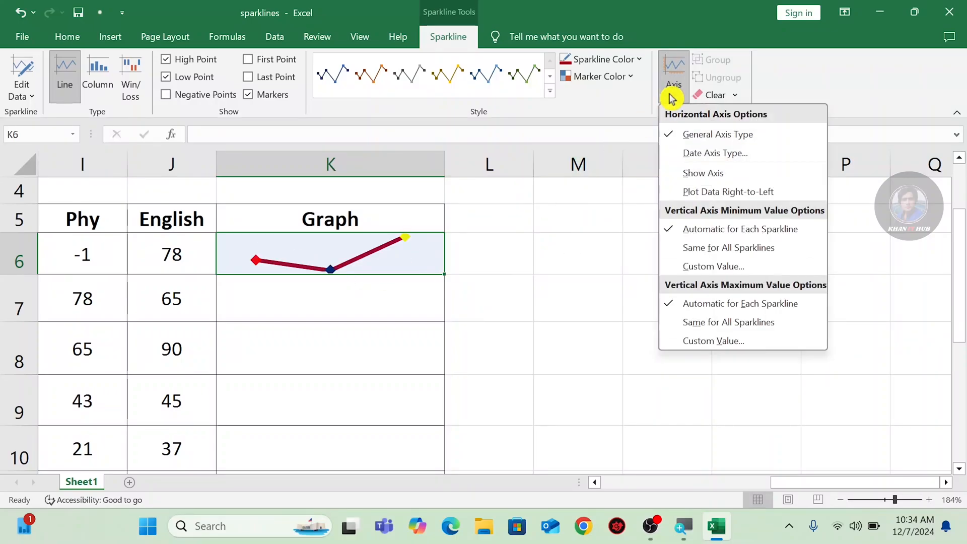
left_click(685, 251)
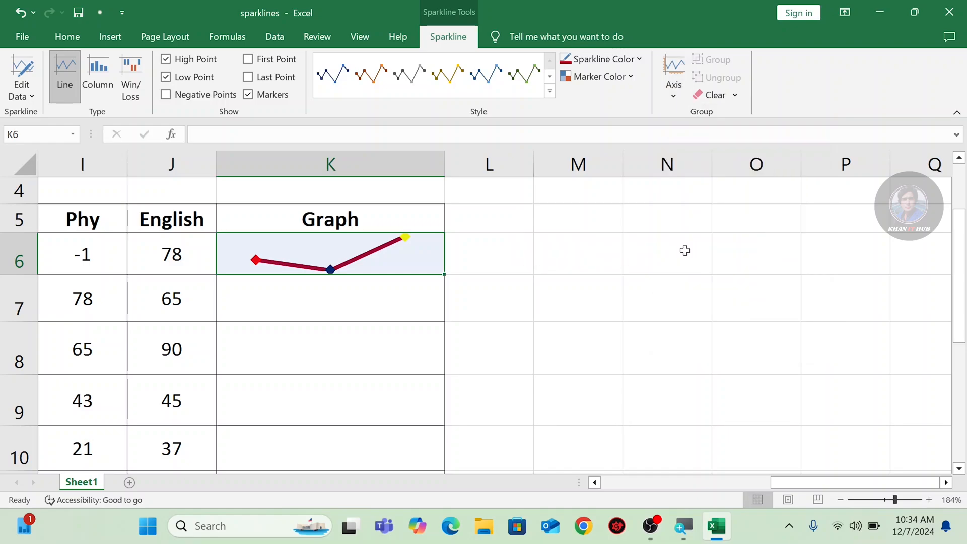
left_click(674, 96)
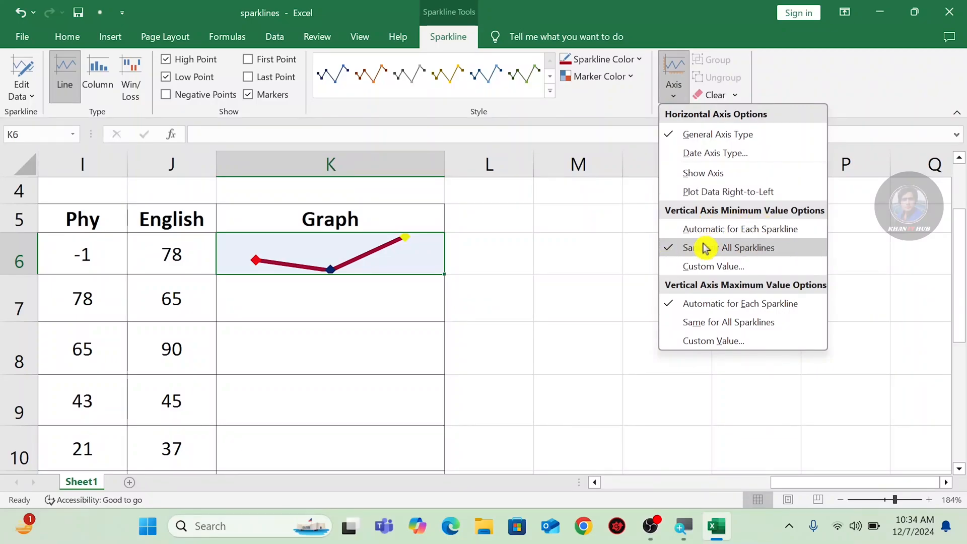
left_click(676, 231)
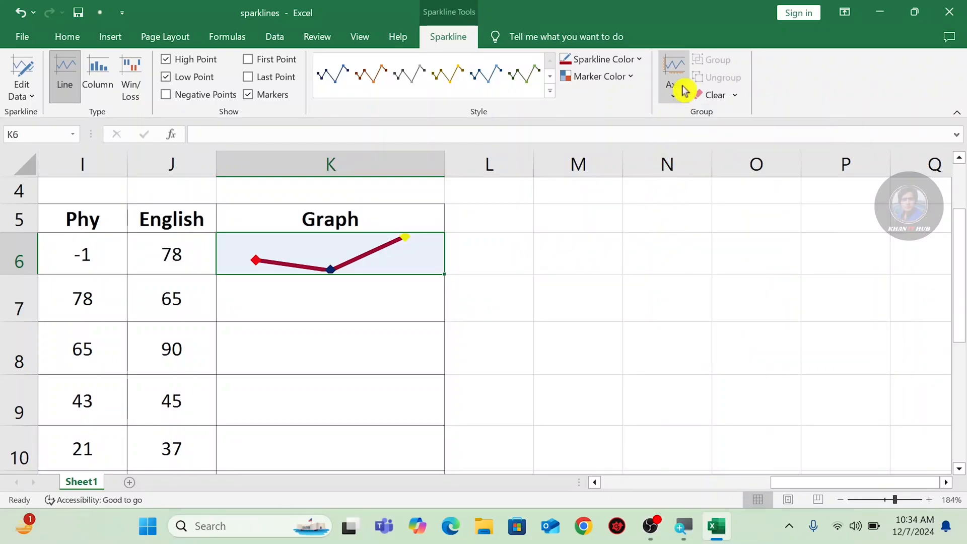
Set the K6 sparkline's vertical axis maximum value to Same for All Sparklines.
left_click(679, 100)
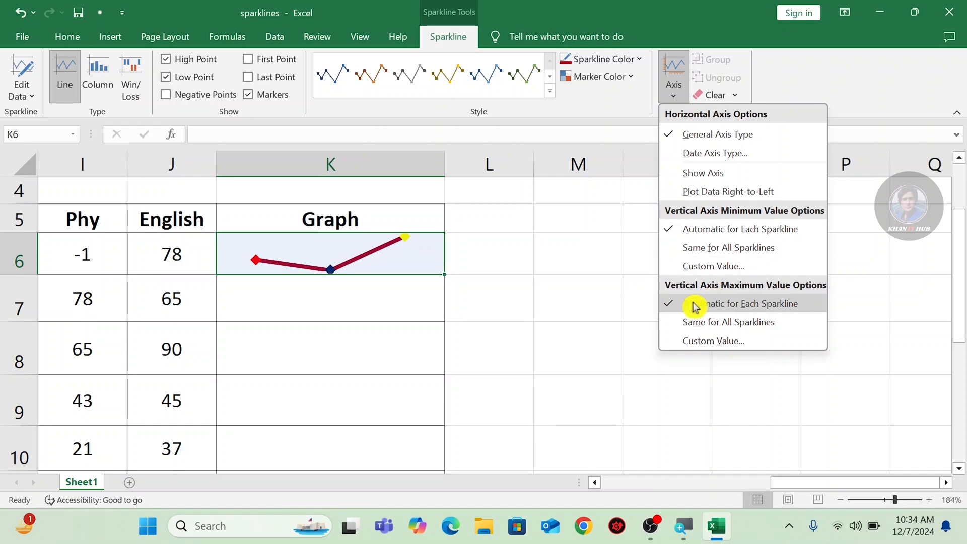
left_click(674, 323)
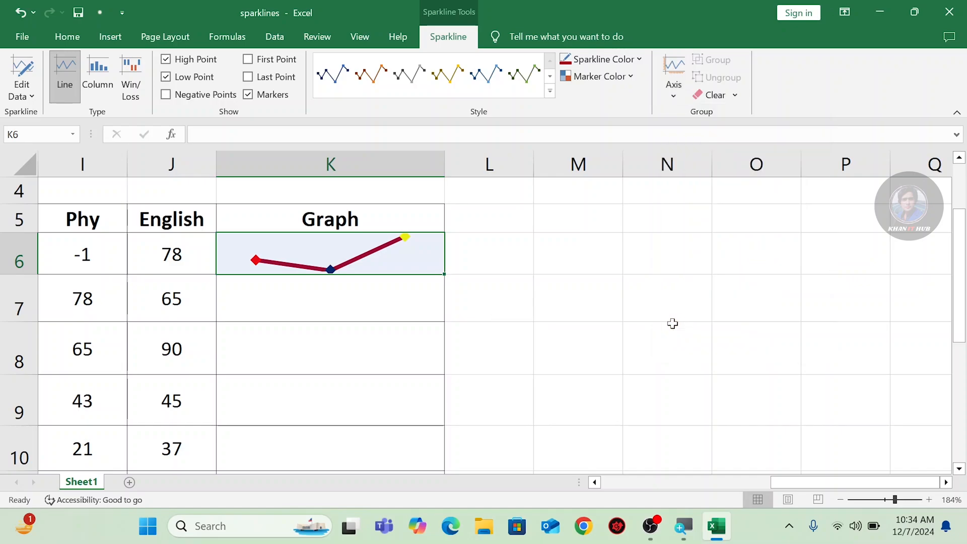
Try showing the horizontal axis with the shared vertical maximum on the K6 sparkline, and hide it again.
left_click(678, 98)
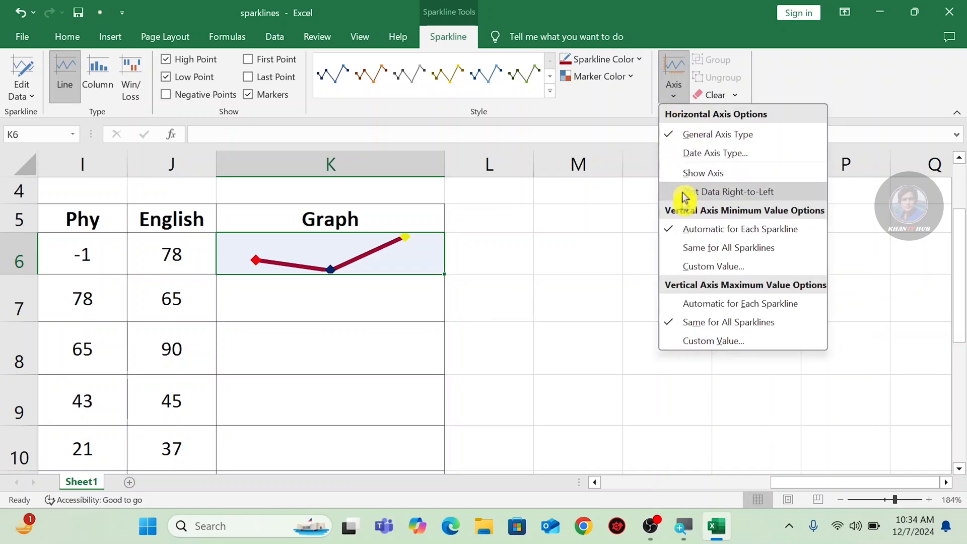
left_click(680, 170)
left_click(681, 98)
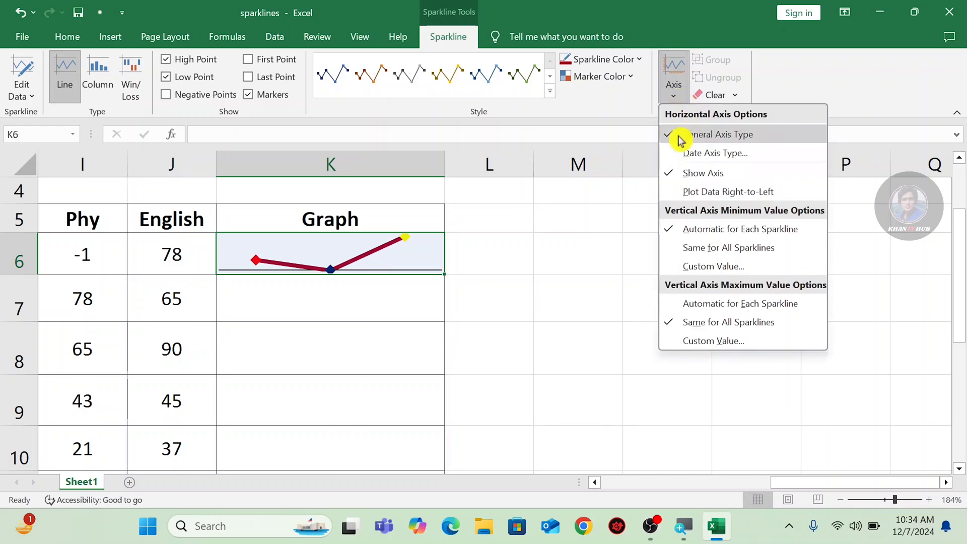
left_click(670, 175)
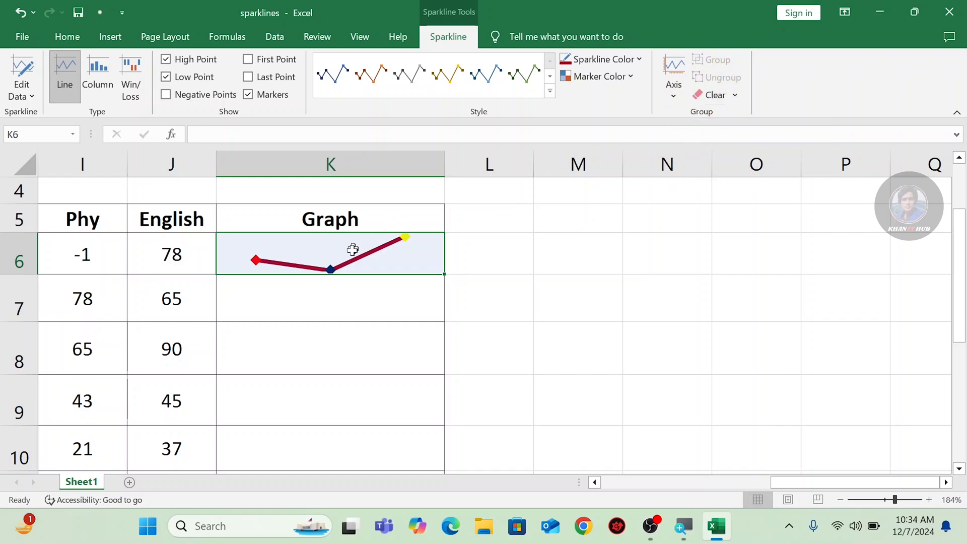
left_click(739, 96)
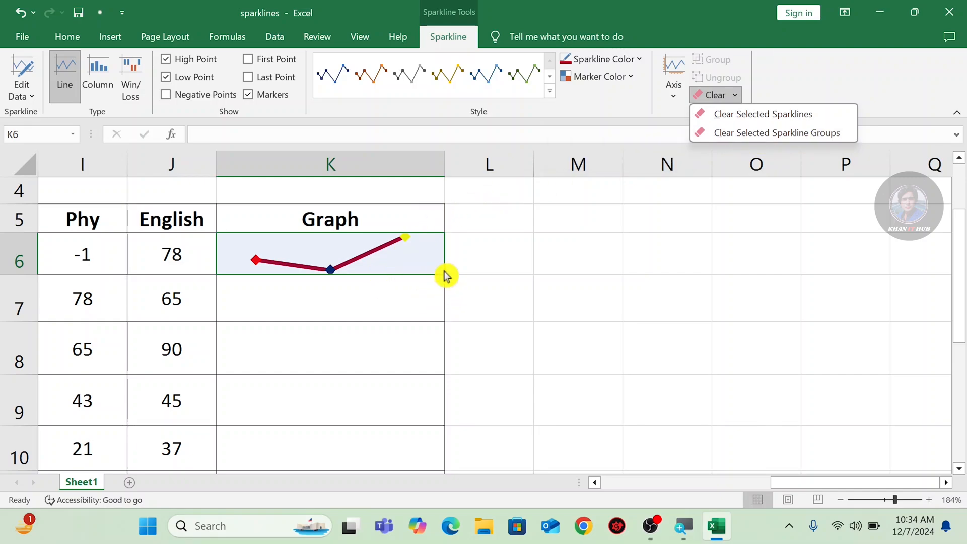
left_click(401, 259)
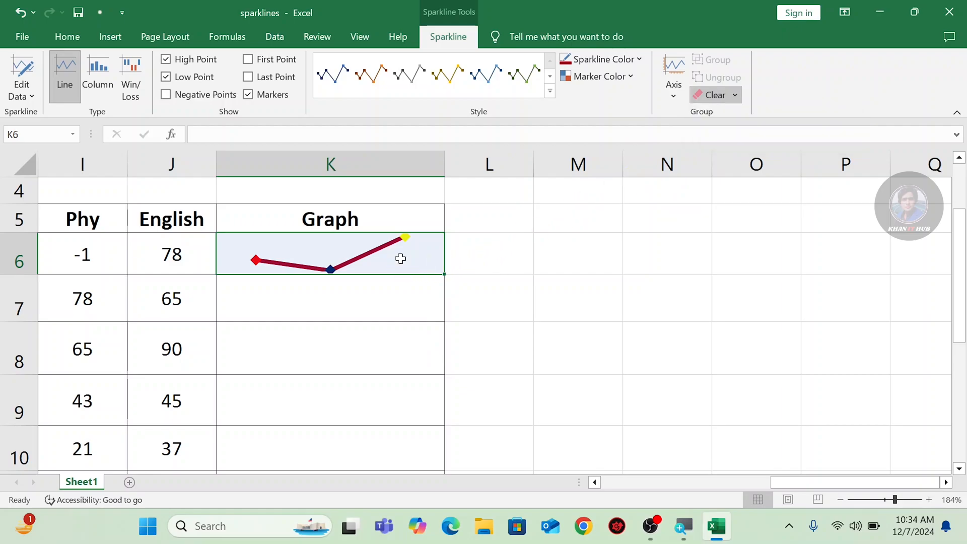
Fill the K6 sparkline down through K13 so every student row in the Graph column has a sparkline.
scroll(484, 267, "down", 1)
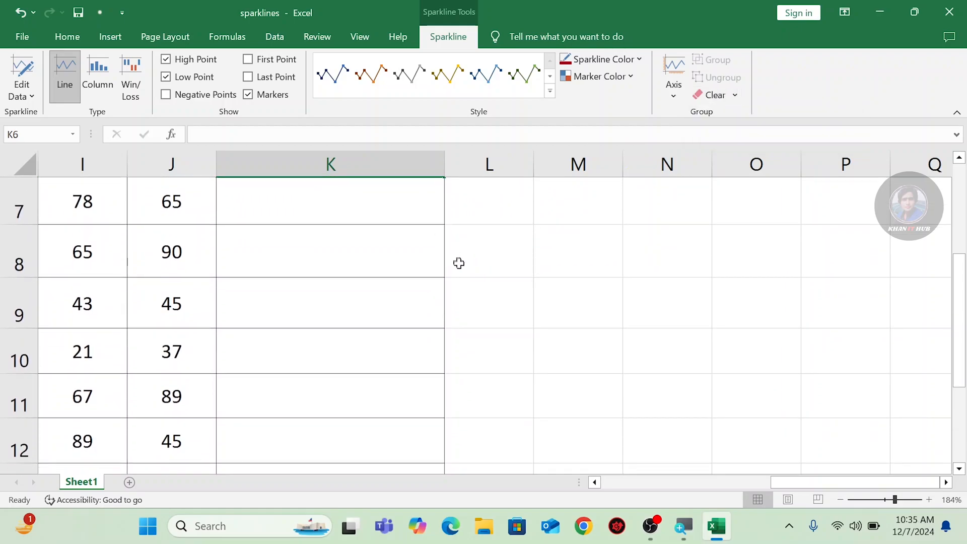
scroll(474, 259, "up", 1)
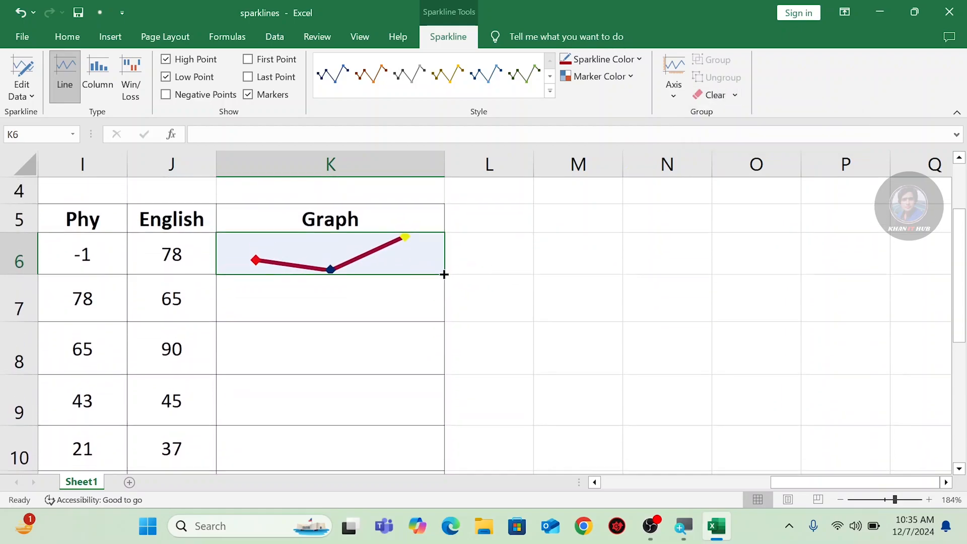
left_click_drag(444, 275, 437, 365)
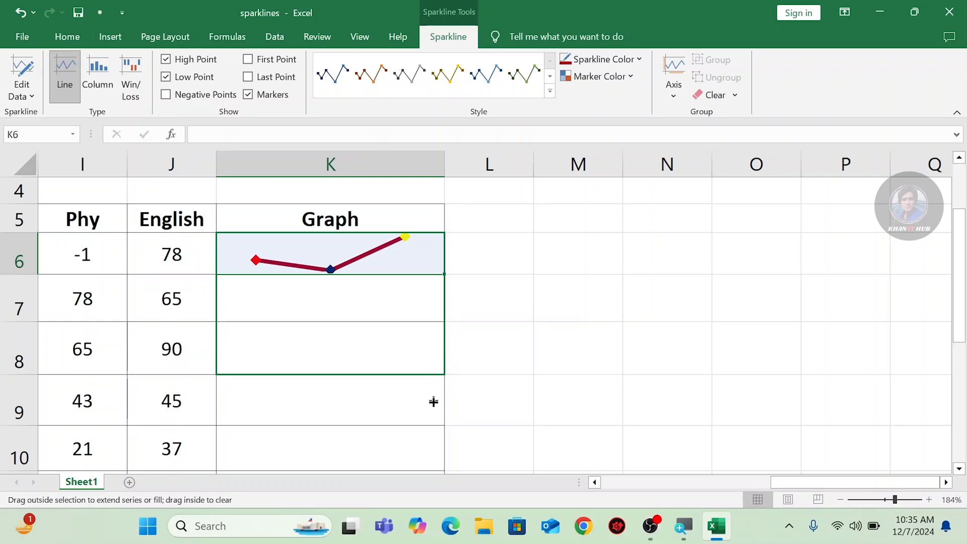
left_click_drag(433, 401, 429, 454)
scroll(626, 288, "down", 2)
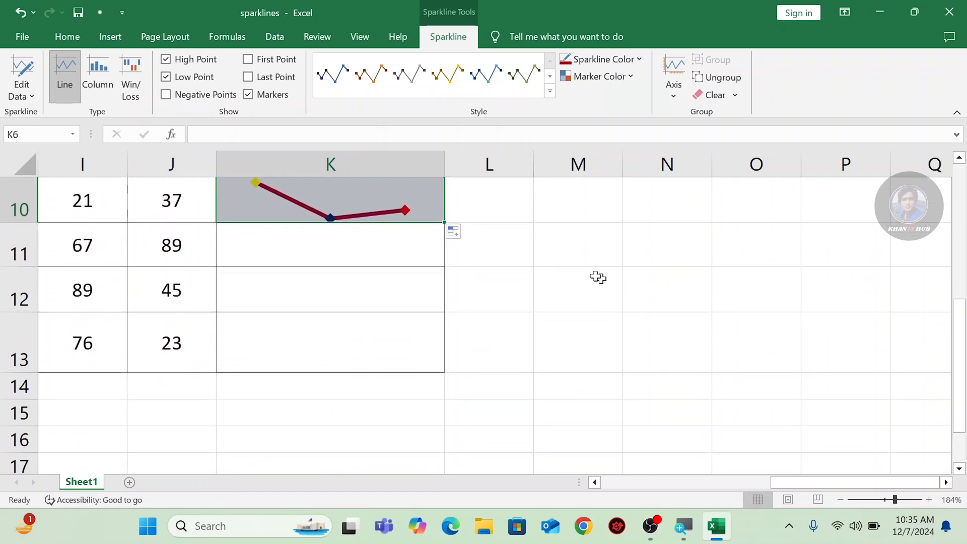
left_click_drag(443, 225, 433, 347)
scroll(674, 309, "up", 3)
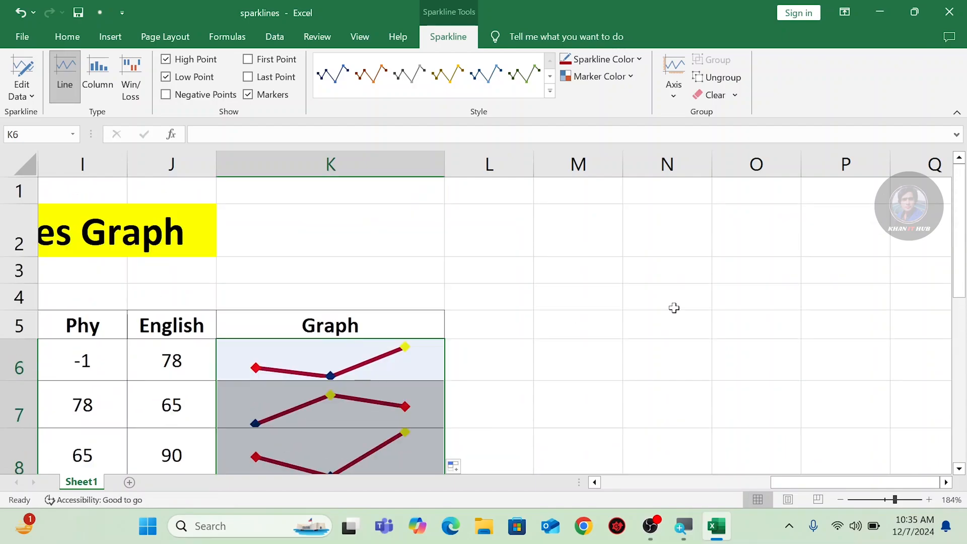
scroll(674, 307, "down", 1)
scroll(670, 305, "down", 1)
scroll(670, 305, "up", 1)
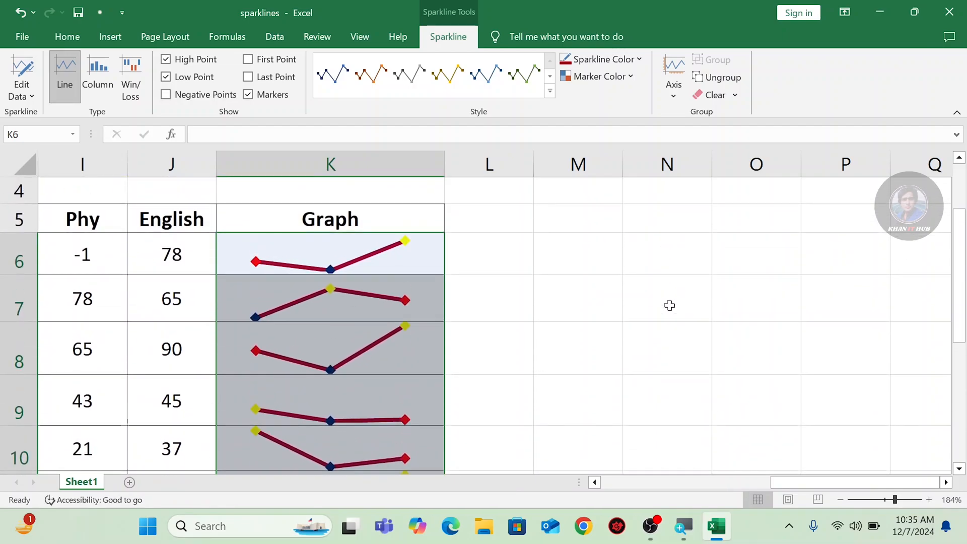
Try clearing only the selected sparkline in K6, and undo the clearing.
left_click(349, 262)
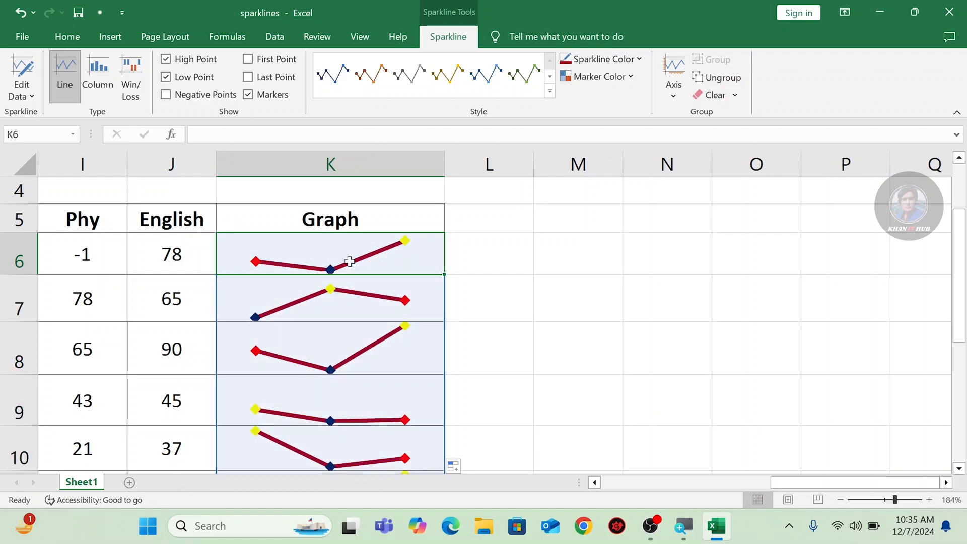
left_click(738, 97)
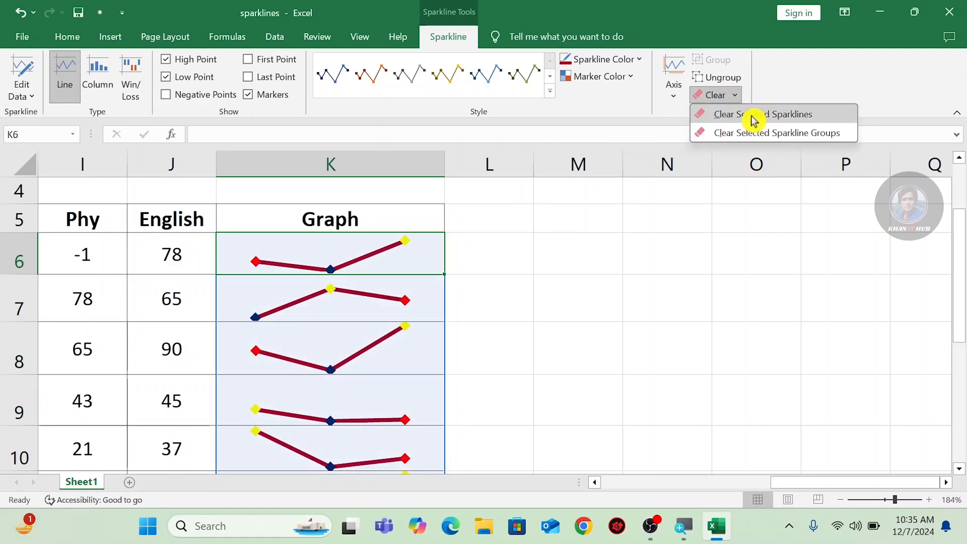
left_click(754, 119)
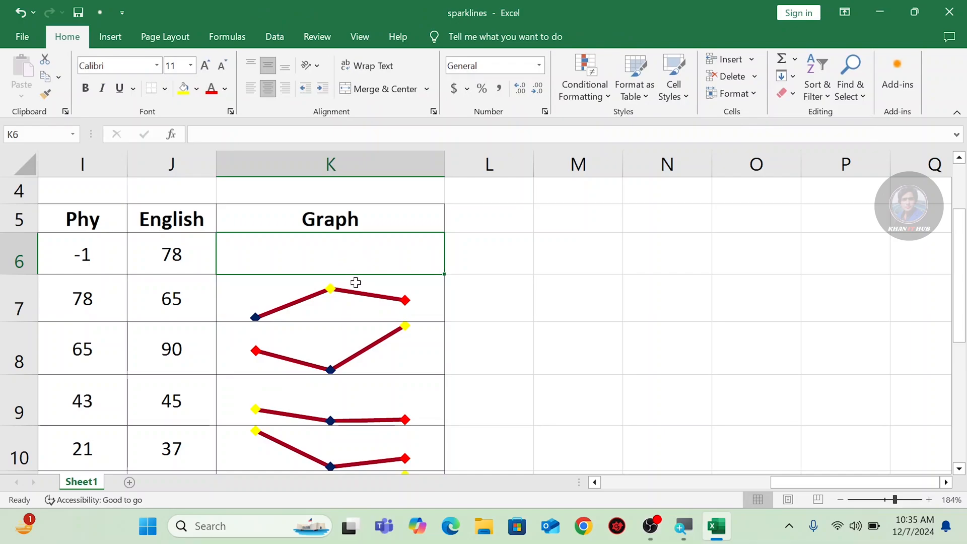
key("ctrl+z")
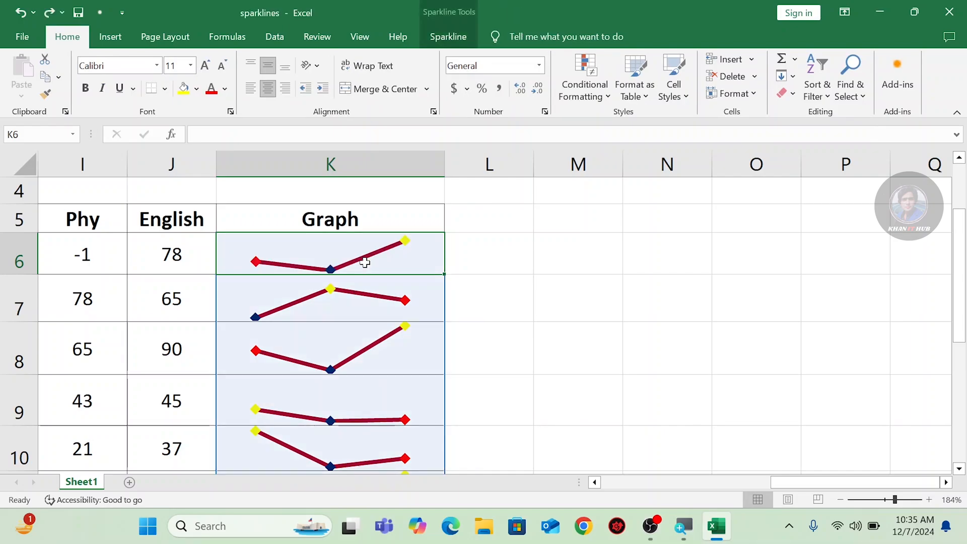
Try clearing the whole selected sparkline group in the Graph column, and undo the clearing.
left_click(452, 37)
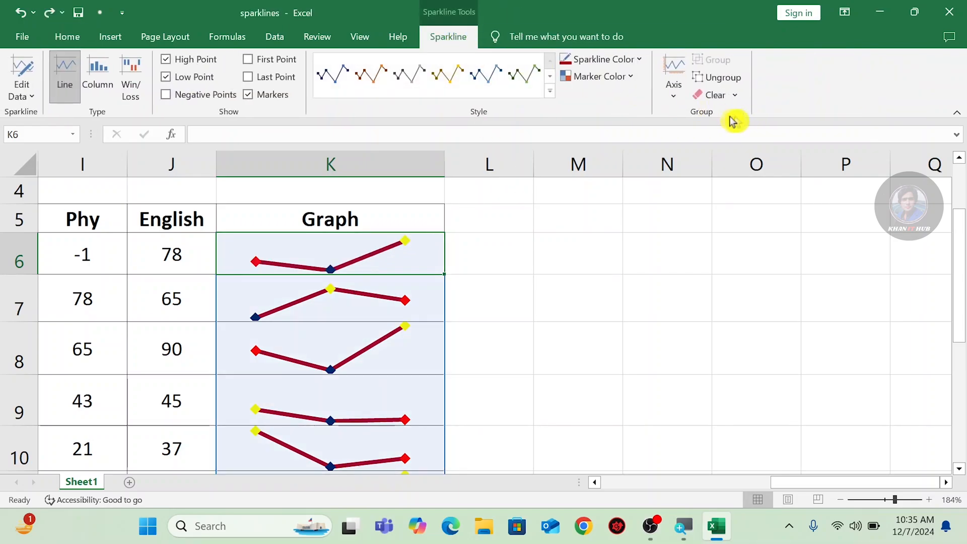
left_click(737, 98)
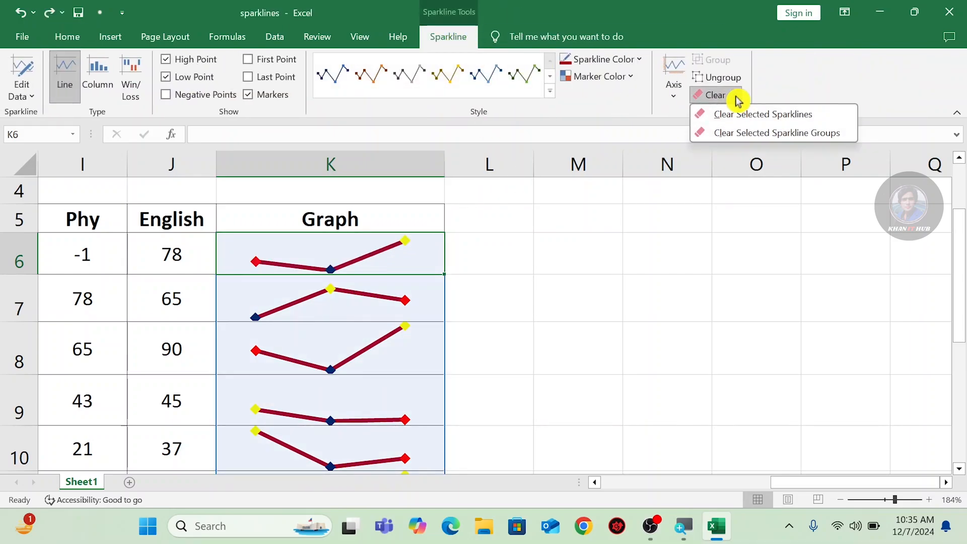
left_click(736, 135)
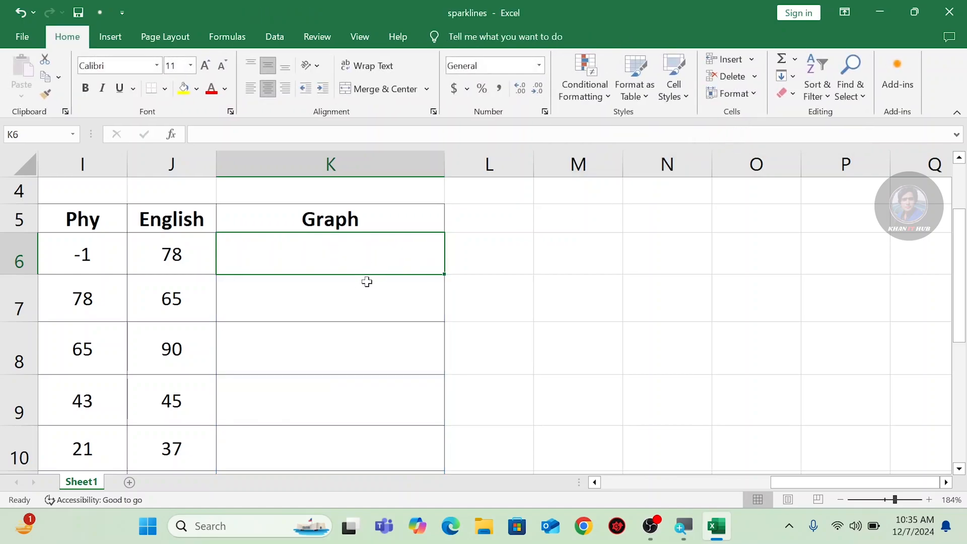
key("ctrl+z")
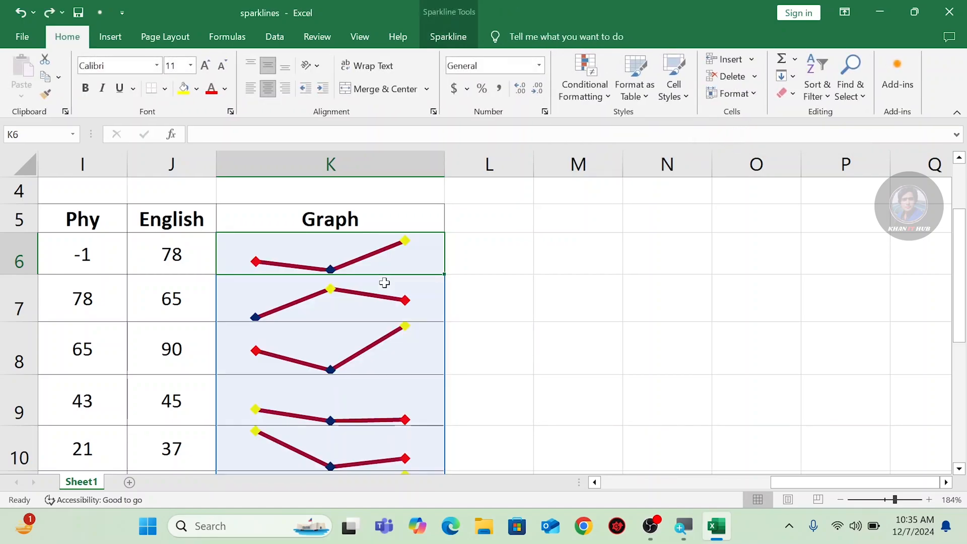
Ungroup the K6 sparkline from the other sparklines in the Graph column.
left_click(460, 37)
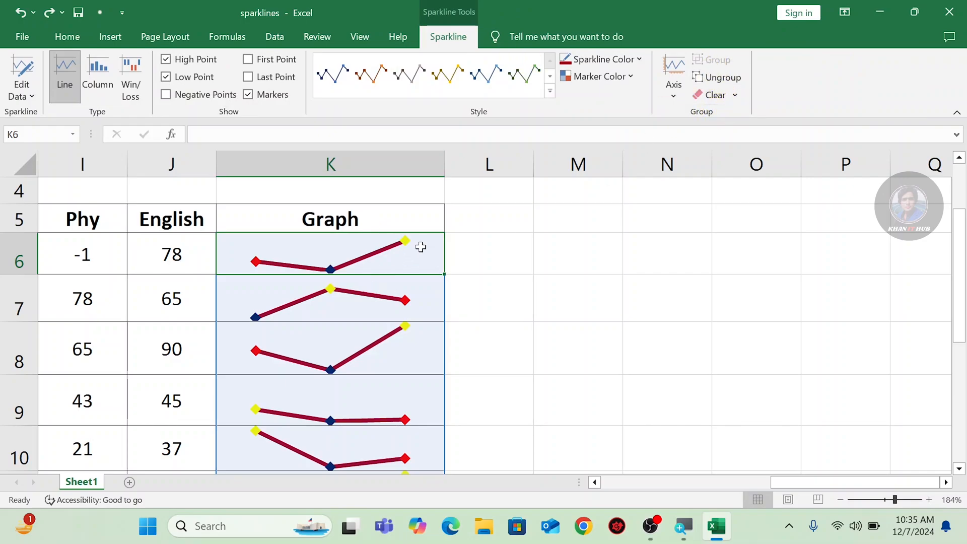
left_click(368, 308)
left_click(366, 254)
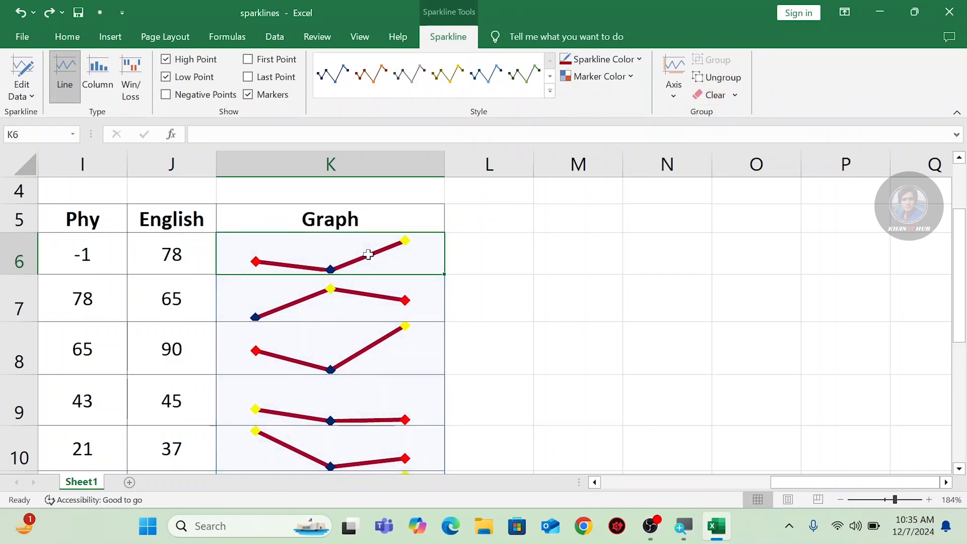
left_click(717, 78)
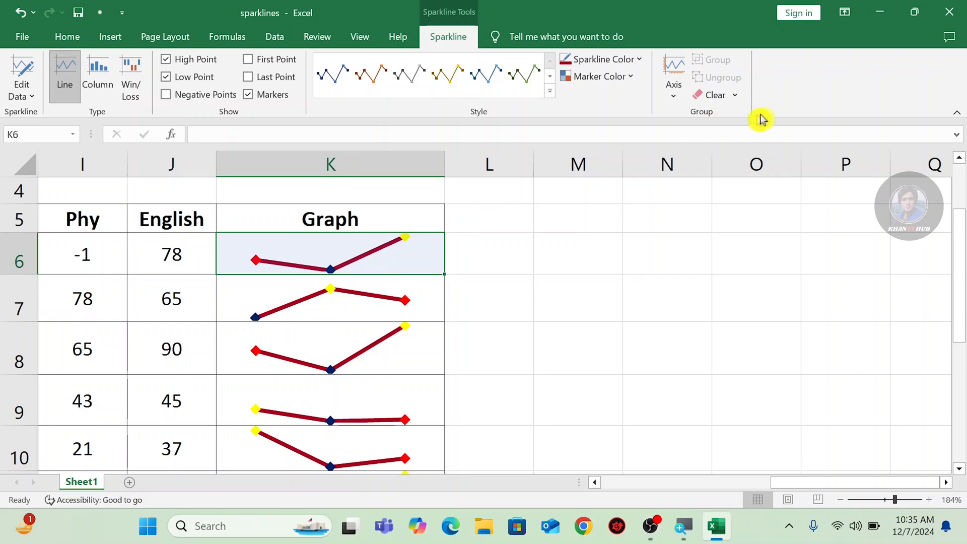
Try Clear Selected Sparkline Groups on the ungrouped K6 sparkline, and undo it.
left_click(736, 96)
left_click(736, 133)
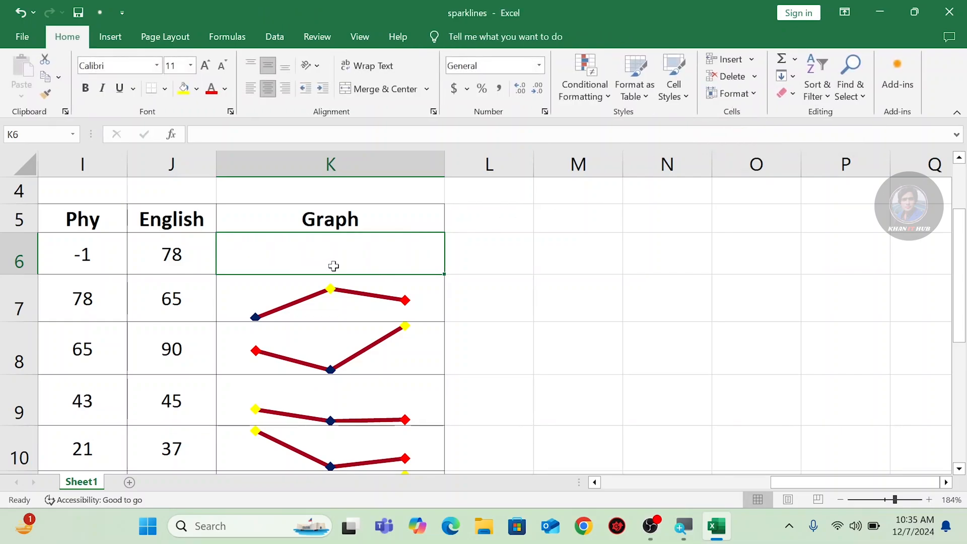
key("ctrl+z")
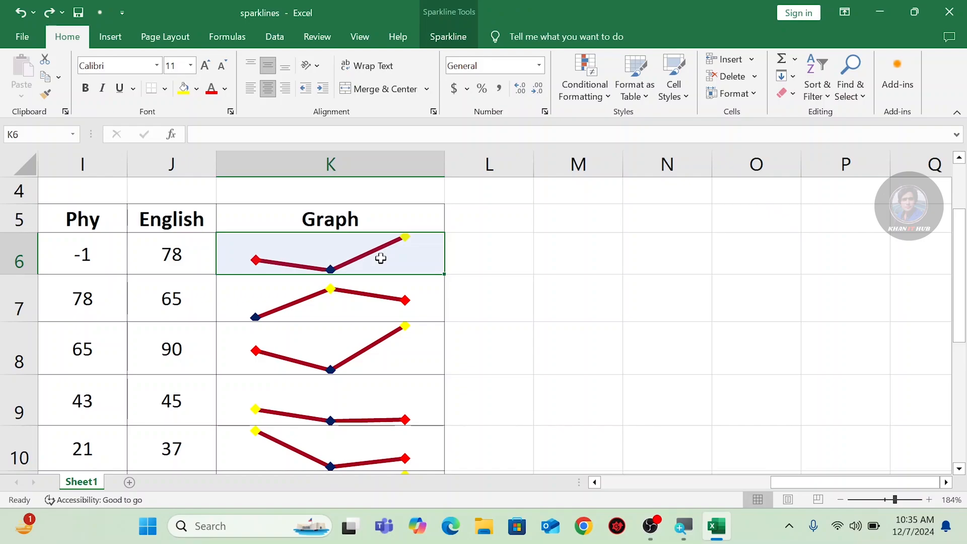
Group all the sparklines in K6:K13 into one sparkline group.
left_click(456, 36)
left_click(736, 96)
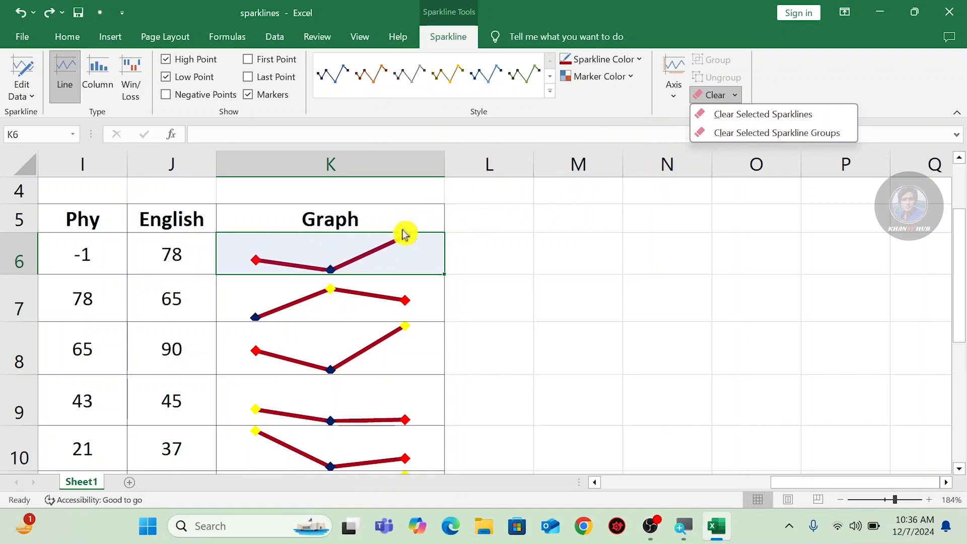
left_click(394, 247)
left_click_drag(395, 249, 392, 344)
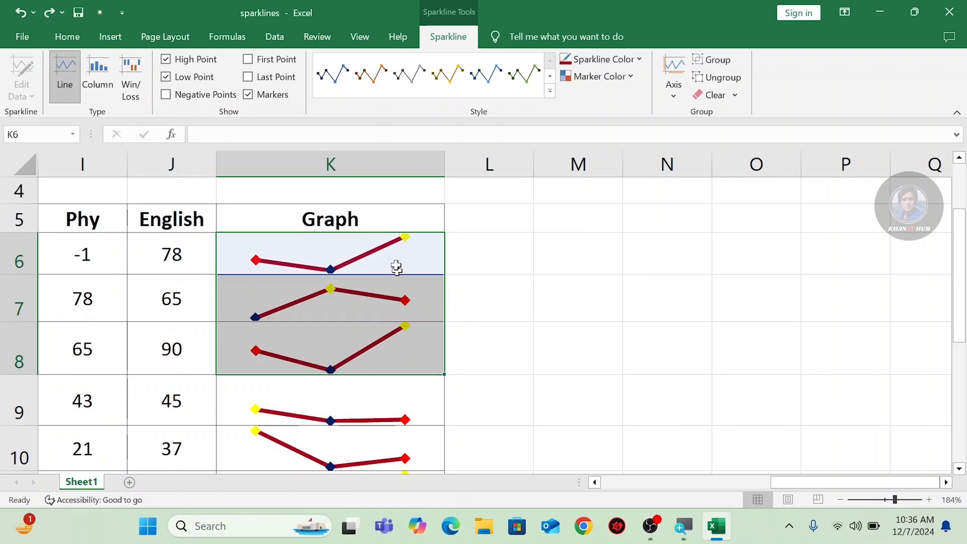
left_click(402, 251)
left_click_drag(402, 249, 390, 459)
left_click_drag(385, 390, 386, 391)
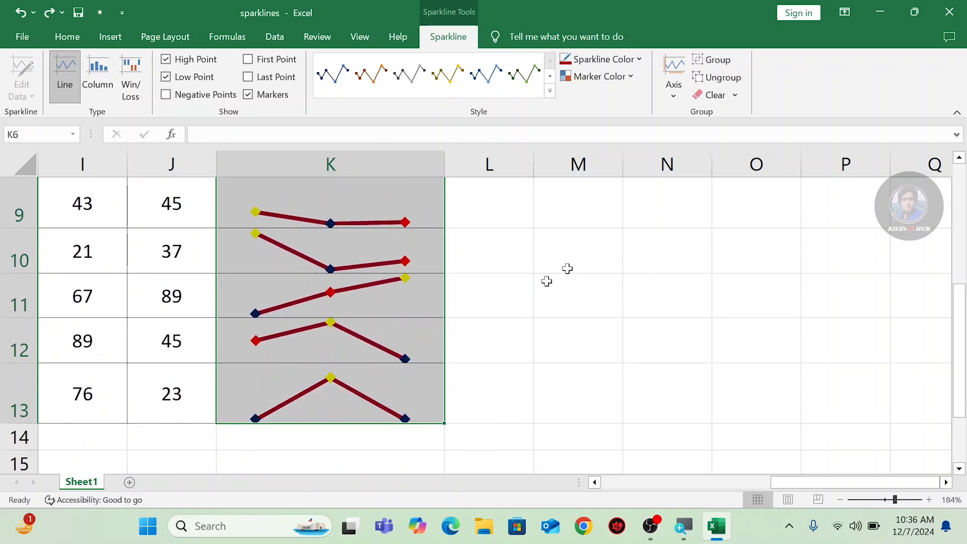
left_click(718, 63)
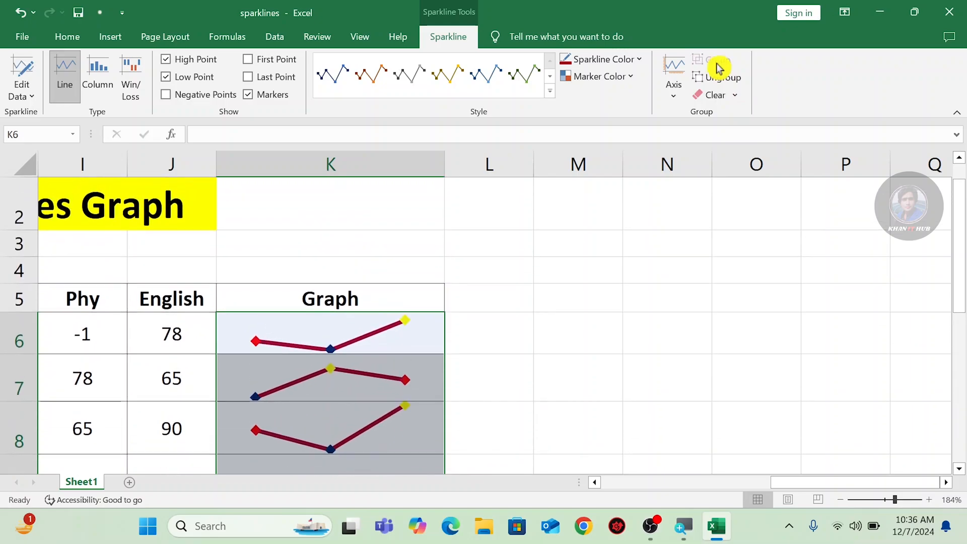
Try Clear Selected Sparkline Groups on the grouped K6:K13 sparklines, and undo it.
left_click(735, 96)
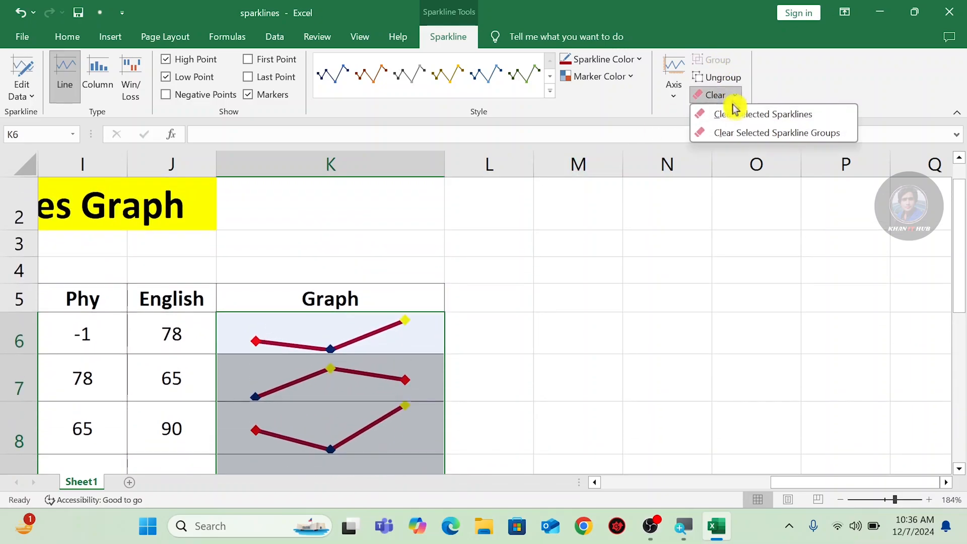
left_click(734, 133)
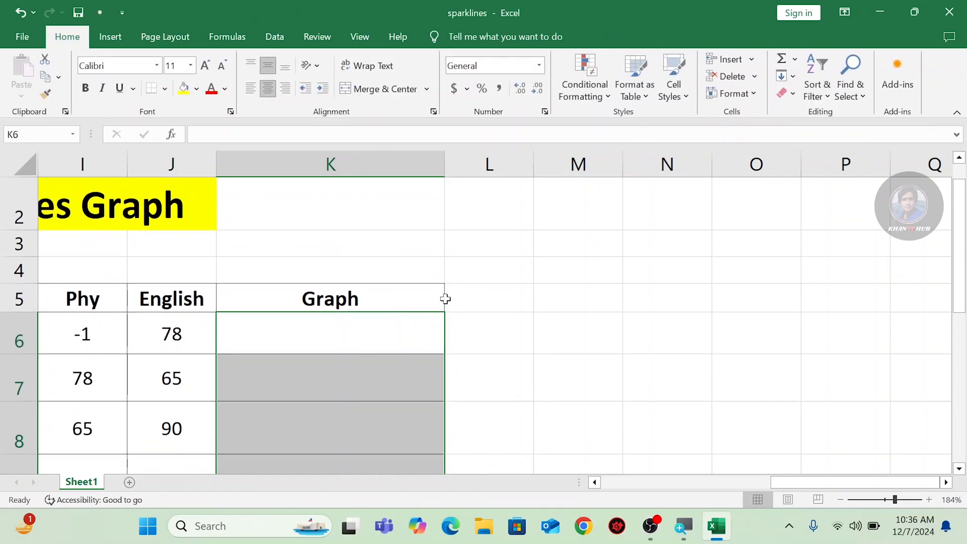
key("ctrl+z")
Ungroup all the selected sparklines in the Graph column.
left_click(448, 36)
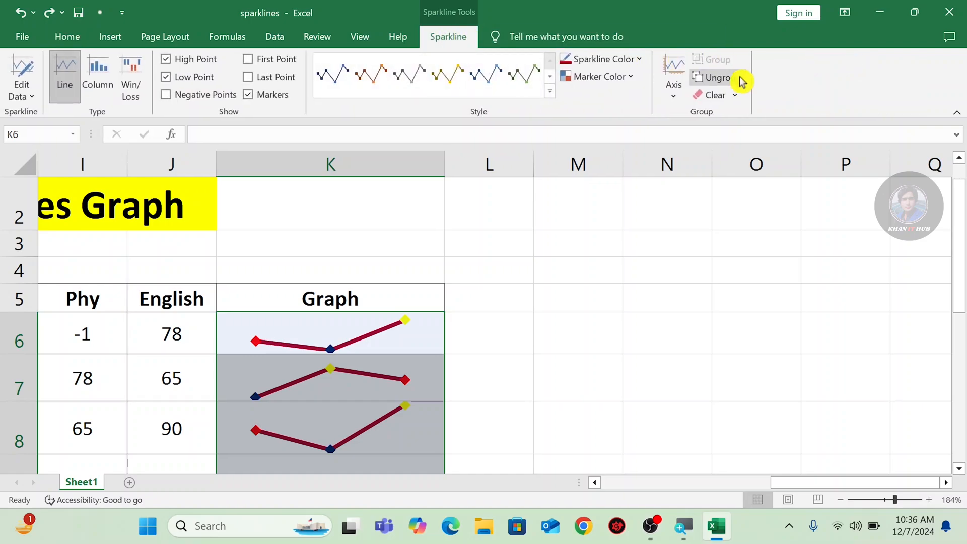
left_click(721, 83)
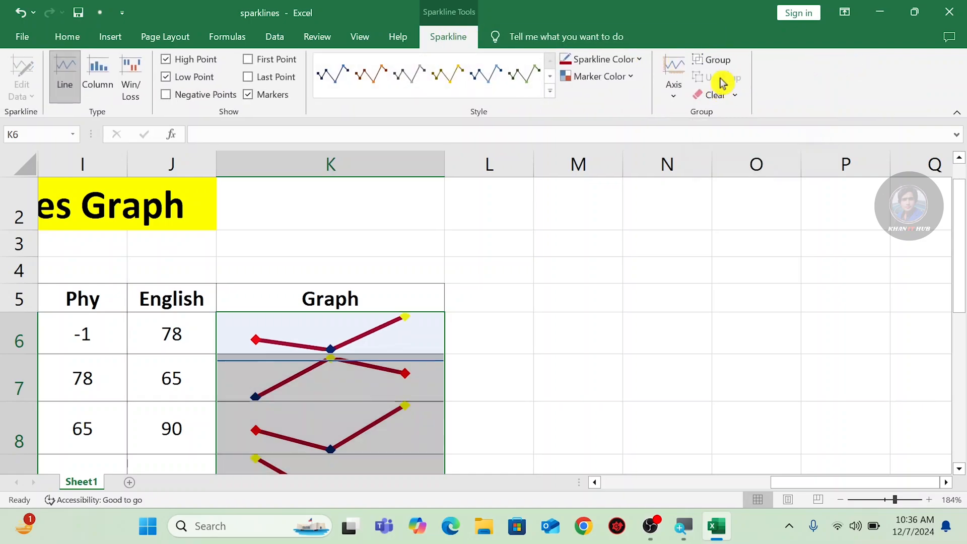
Try clearing only the K6 sparkline with Clear Selected Sparkline Groups after the ungrouping, and undo the clearing.
left_click(353, 334)
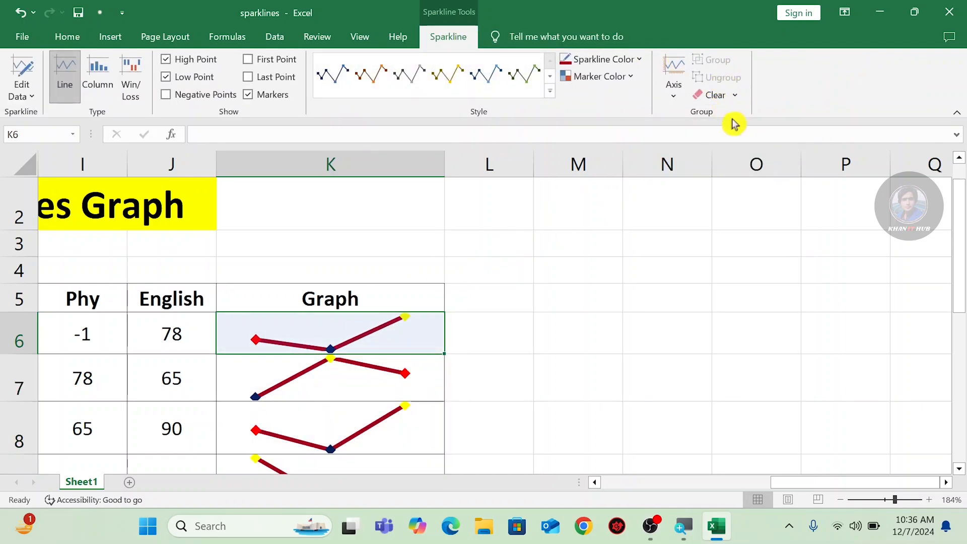
left_click(728, 96)
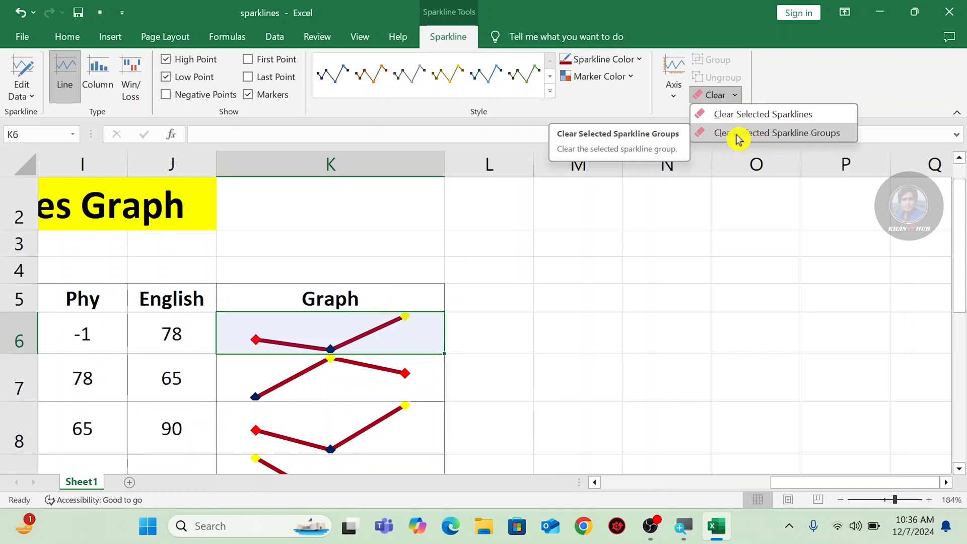
left_click(774, 134)
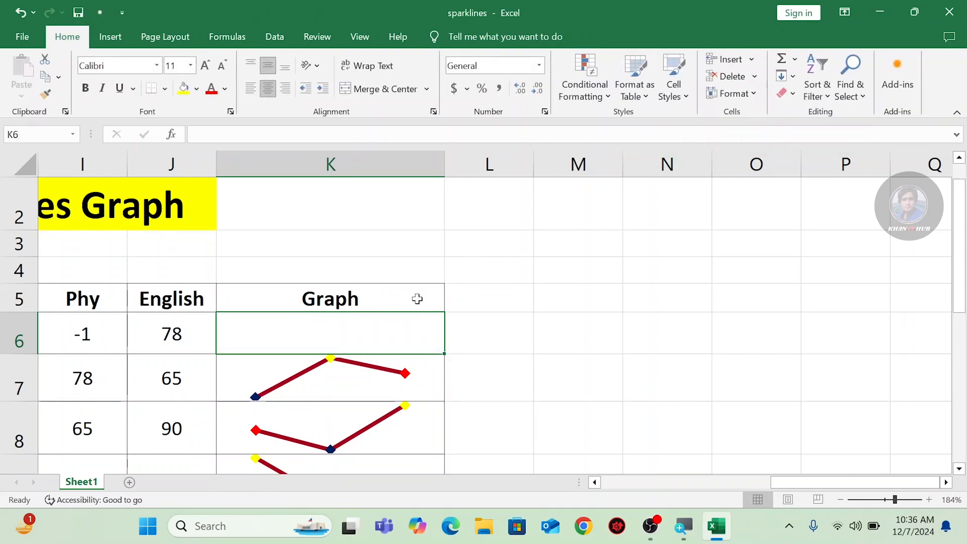
key("ctrl+z")
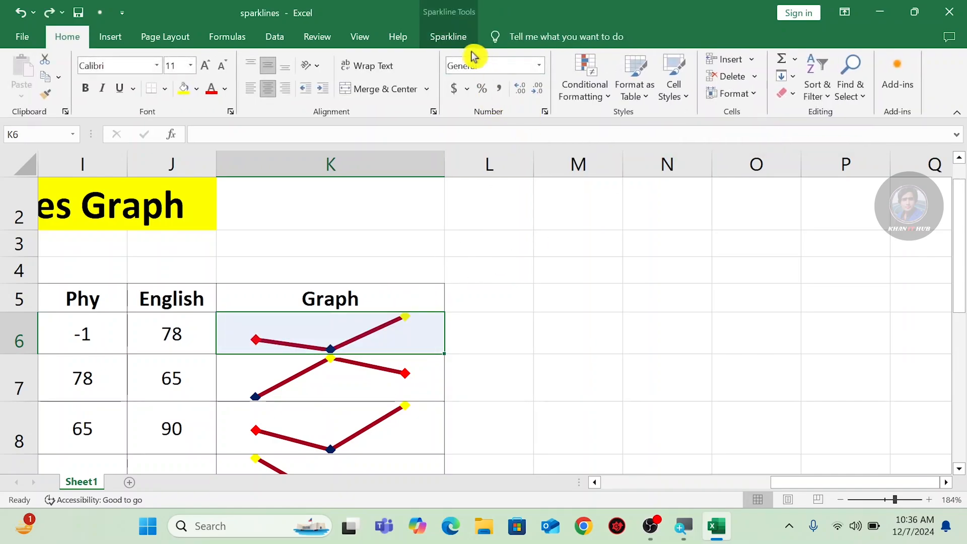
left_click(448, 36)
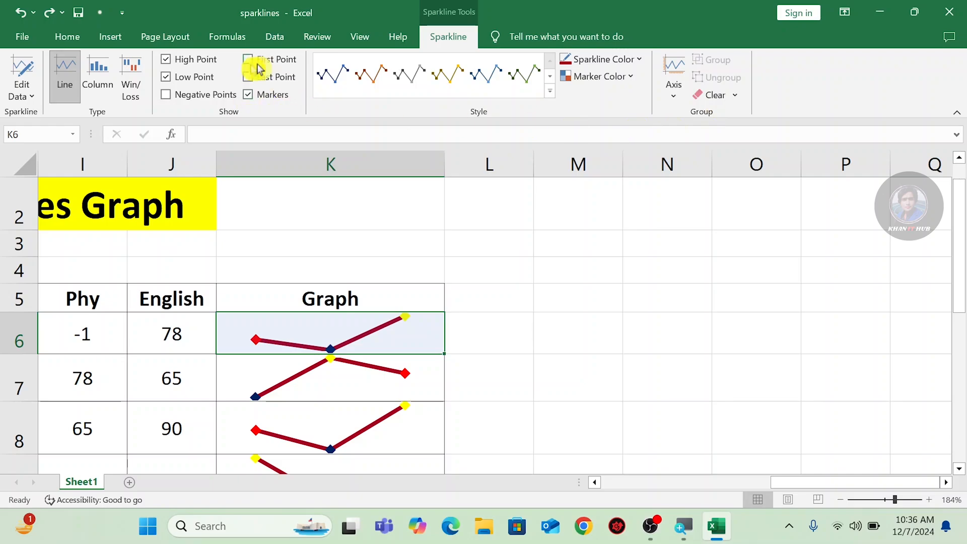
left_click(111, 38)
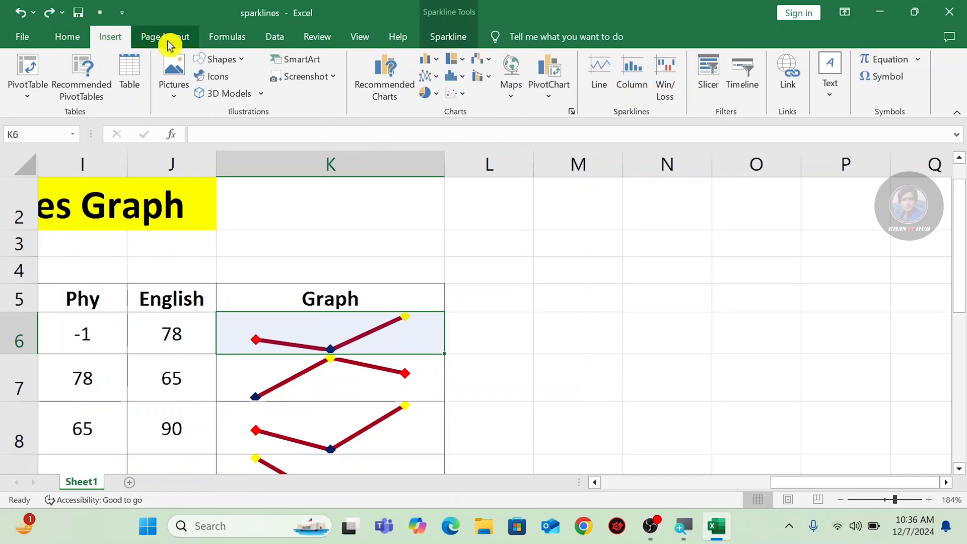
left_click(447, 36)
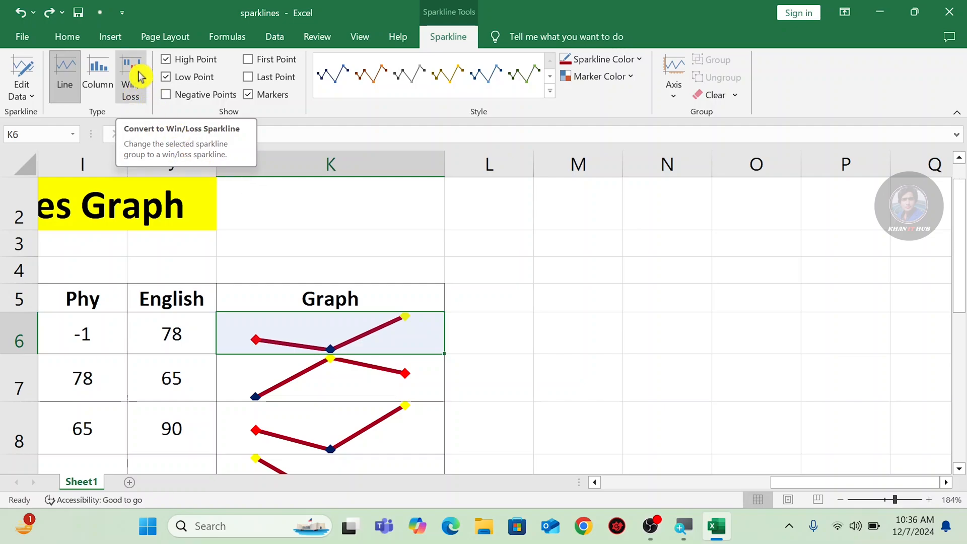
Select the marks table F23:K31 and try inserting a slicer directly from the plain range, dismissing the Existing Connections dialog.
left_click(111, 41)
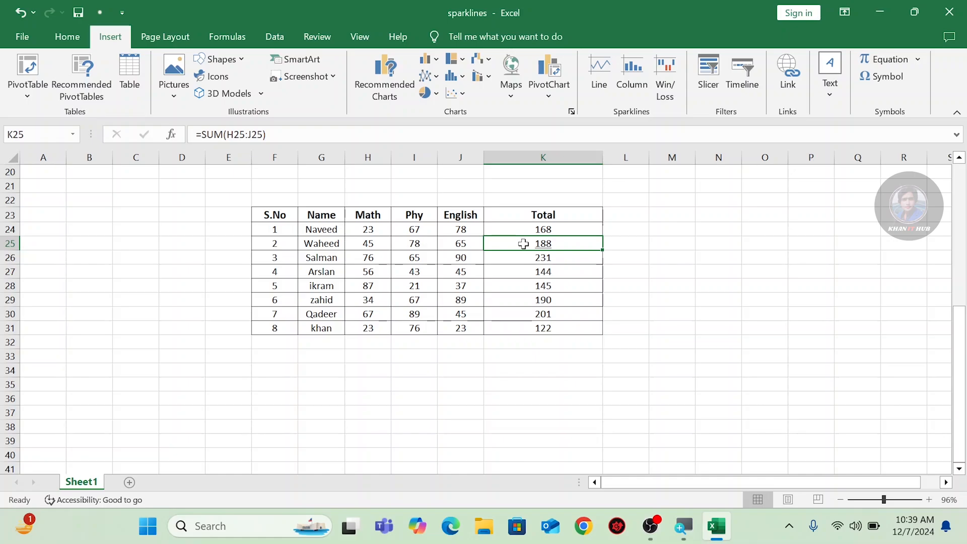
left_click_drag(292, 221, 543, 328)
left_click(708, 101)
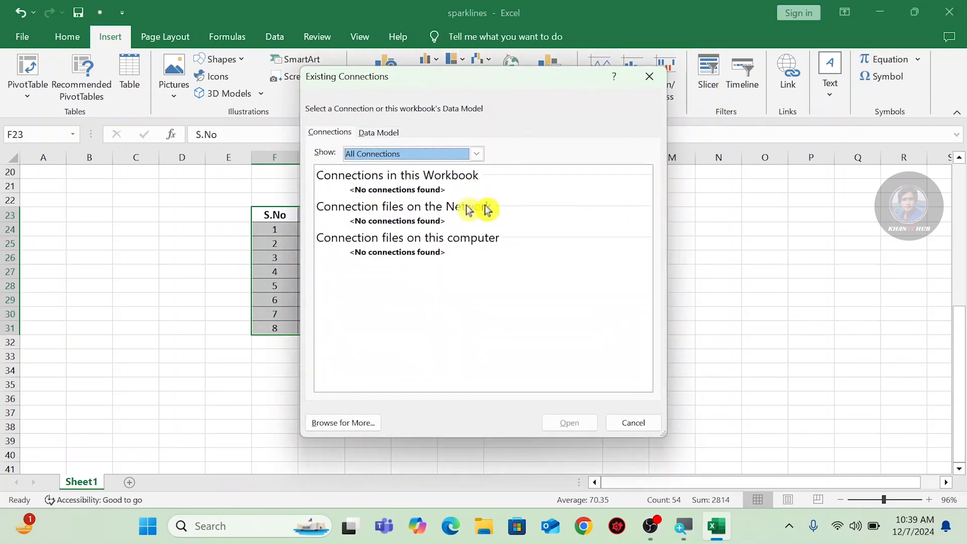
left_click(650, 78)
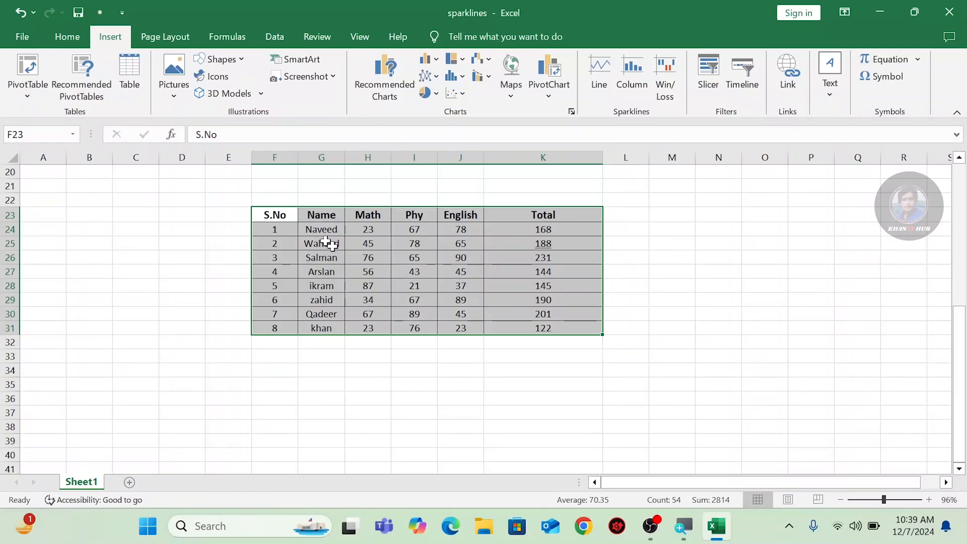
Create a PivotTable from the range Sheet1!$F$23:$K$31 on a new worksheet.
left_click(30, 96)
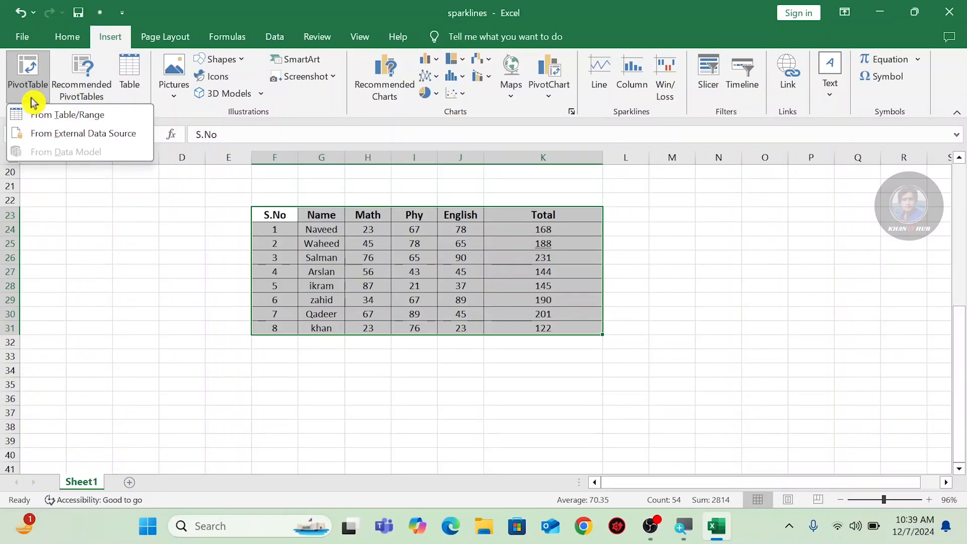
left_click(65, 116)
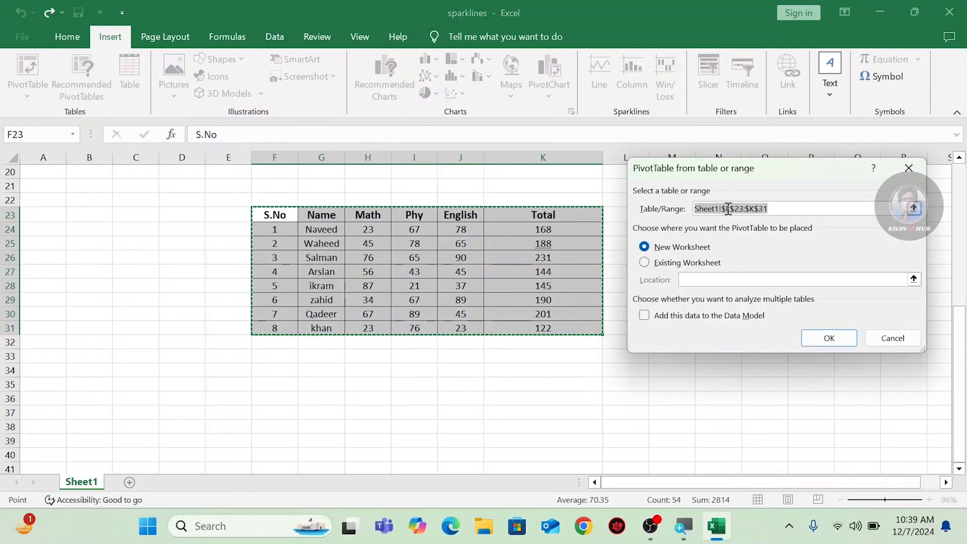
left_click(827, 338)
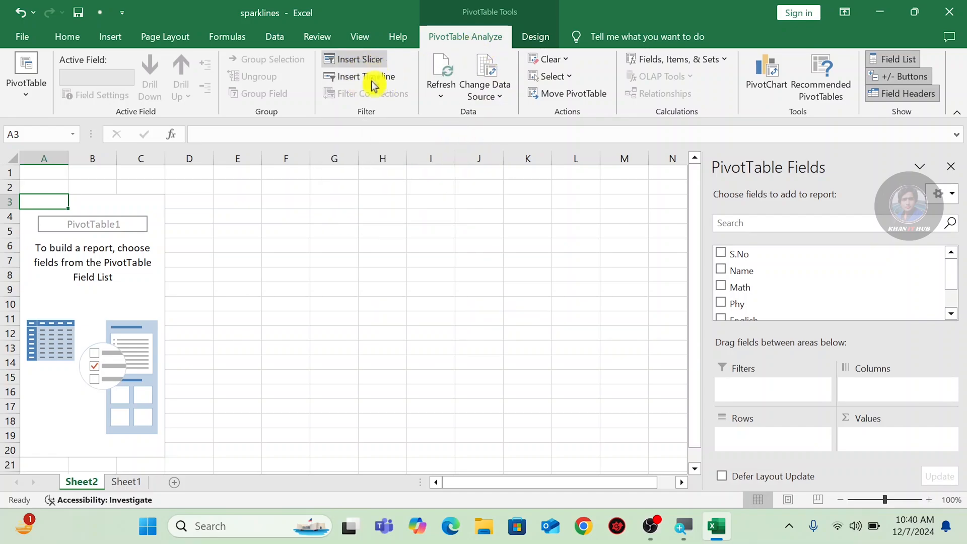
Add the S.No, Name, Math, Phy, English and Total fields to the PivotTable report.
left_click(132, 43)
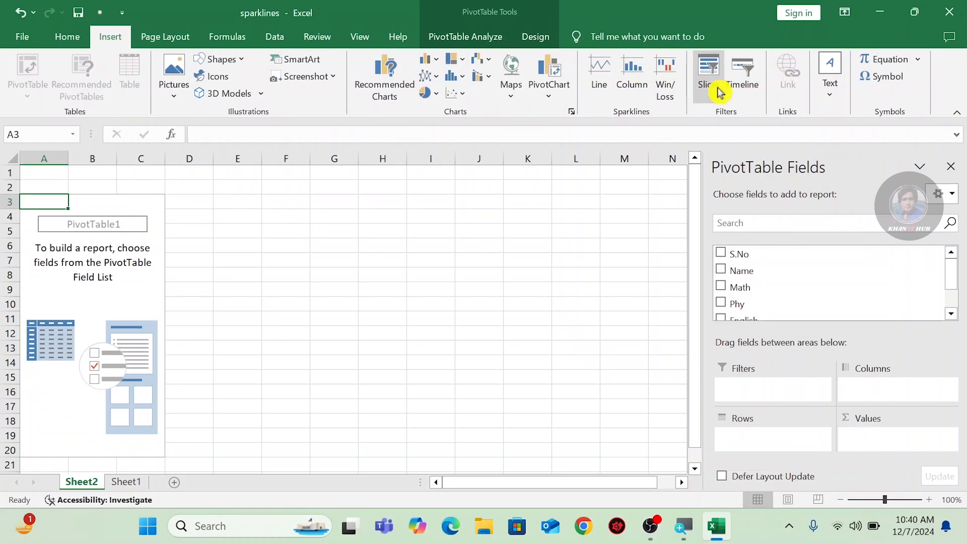
left_click(487, 40)
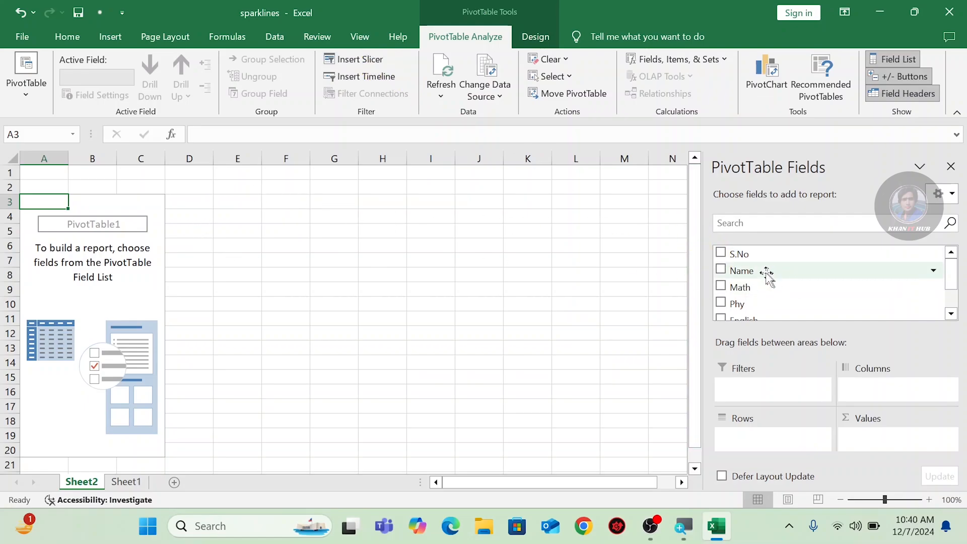
left_click(722, 254)
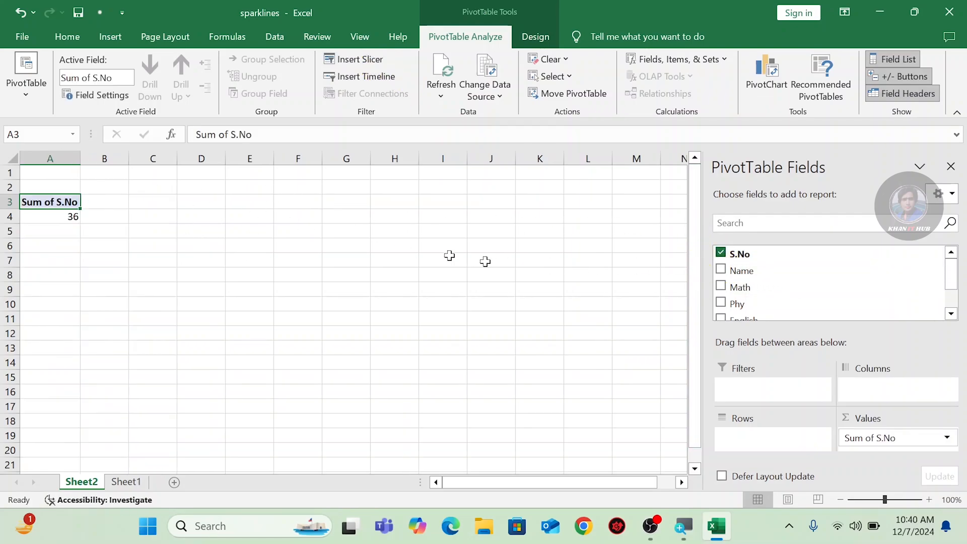
left_click(721, 269)
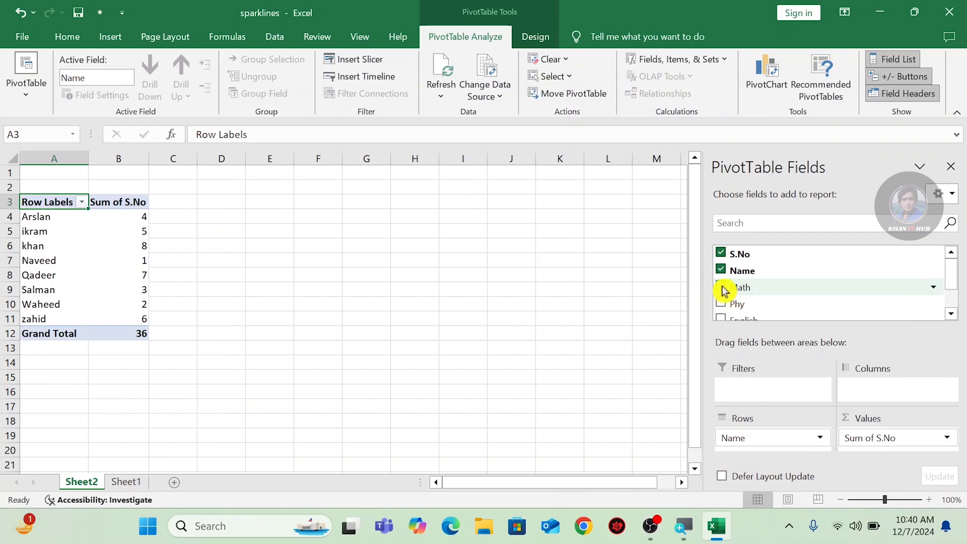
left_click(723, 289)
left_click(951, 314)
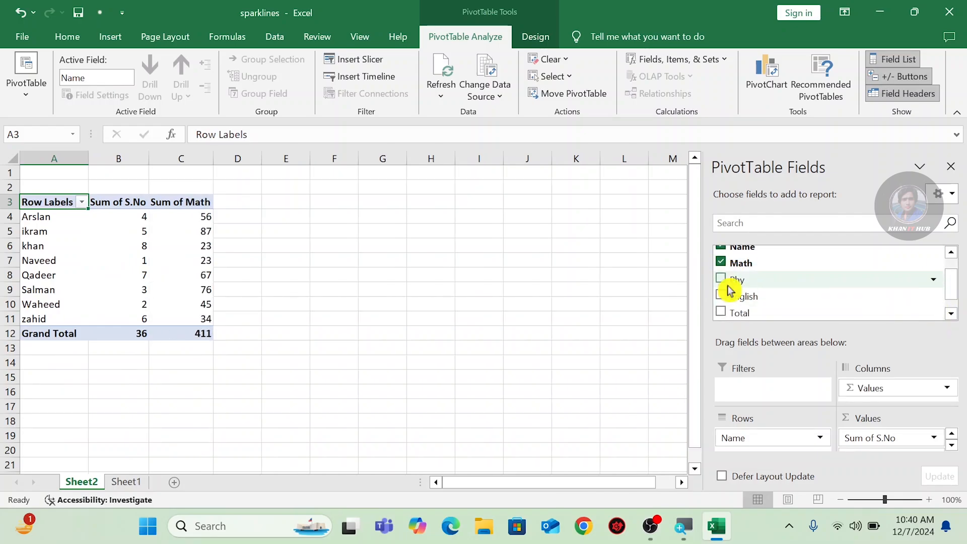
left_click(722, 279)
left_click(722, 296)
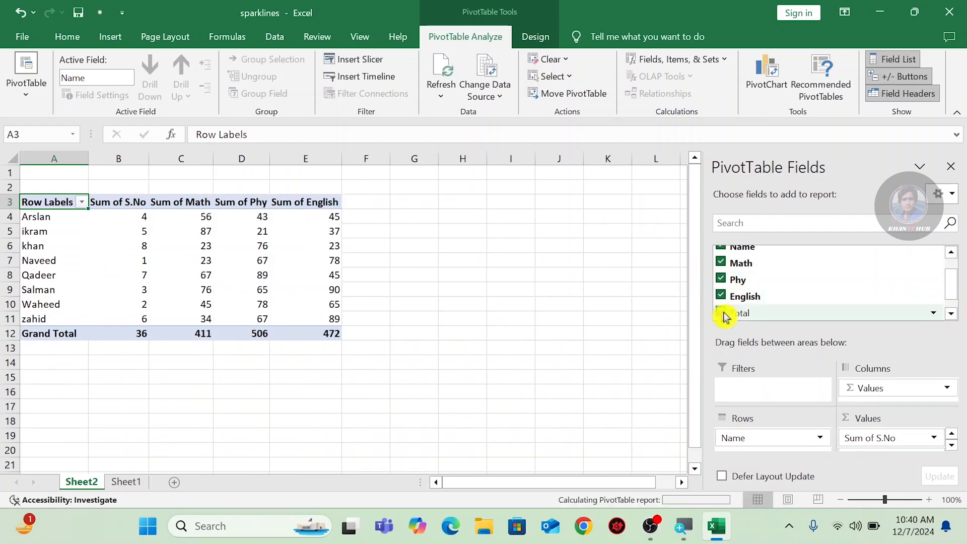
left_click(951, 313)
left_click_drag(956, 306, 957, 275)
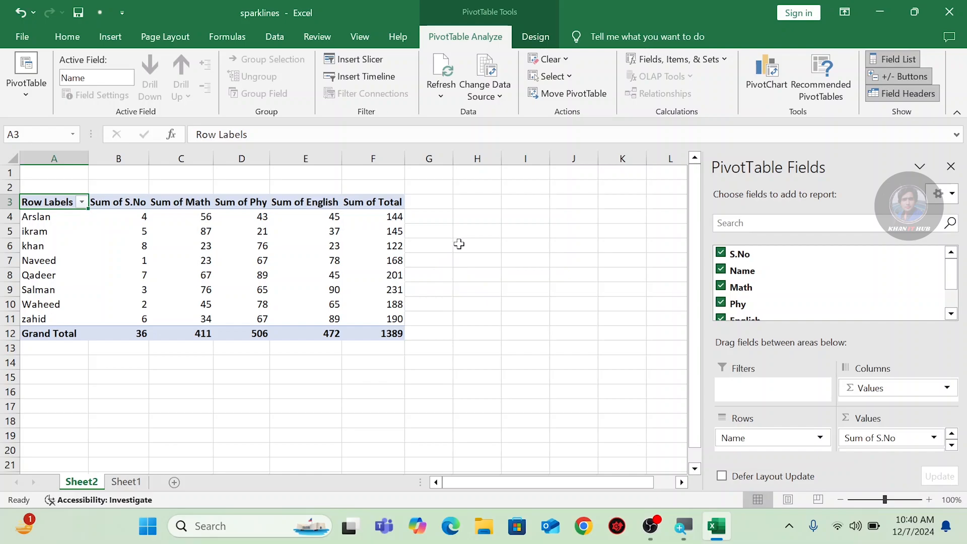
left_click(342, 67)
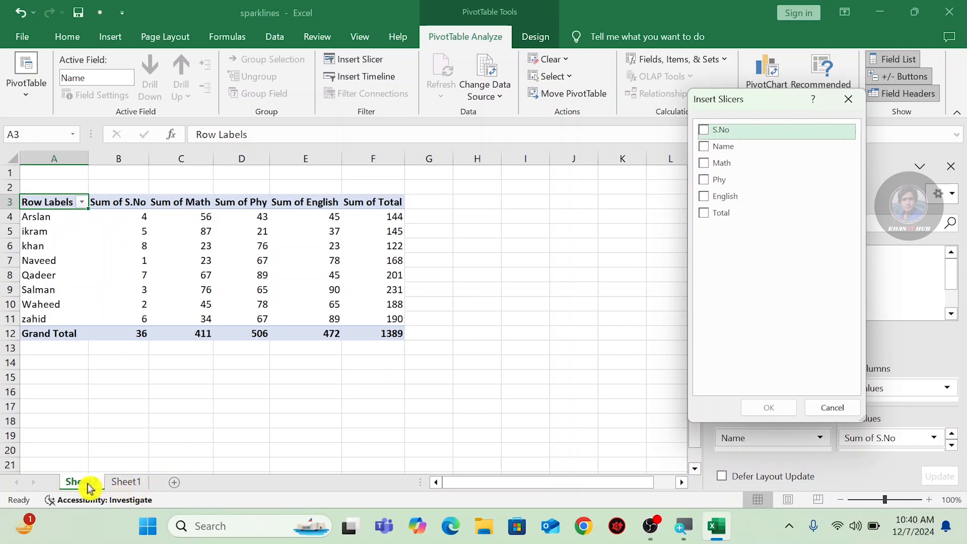
left_click(848, 99)
left_click(145, 482)
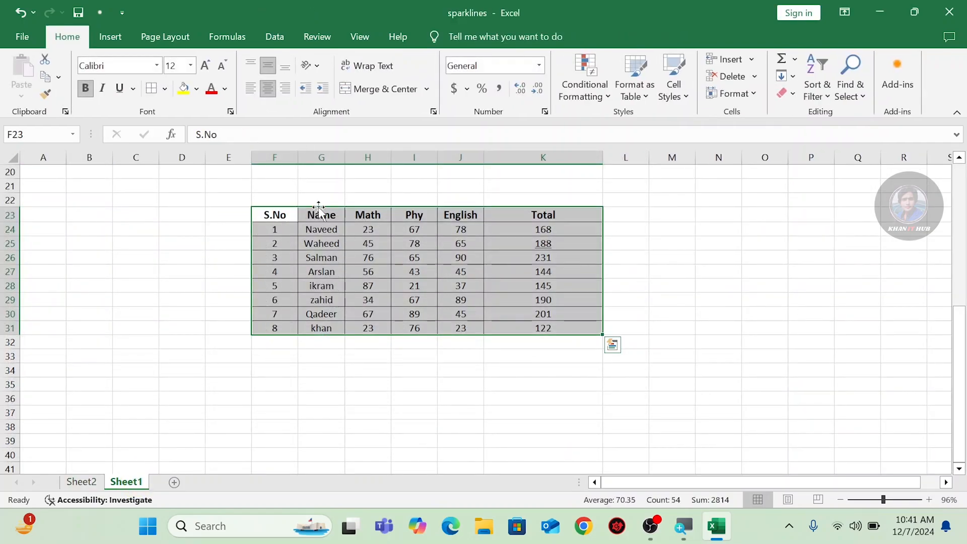
left_click(85, 482)
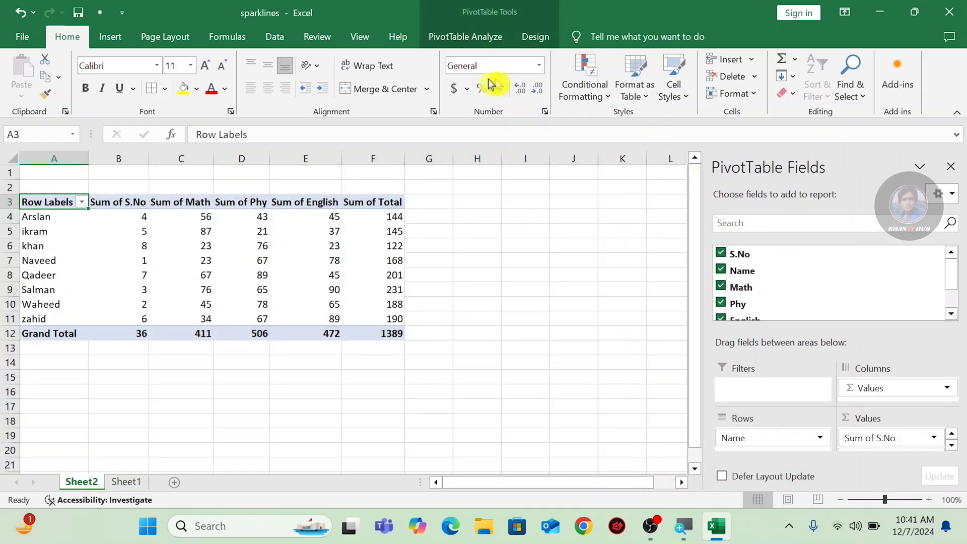
Insert slicers into the PivotTable for S.No, Name, Math, Phy, English and Total.
left_click(476, 38)
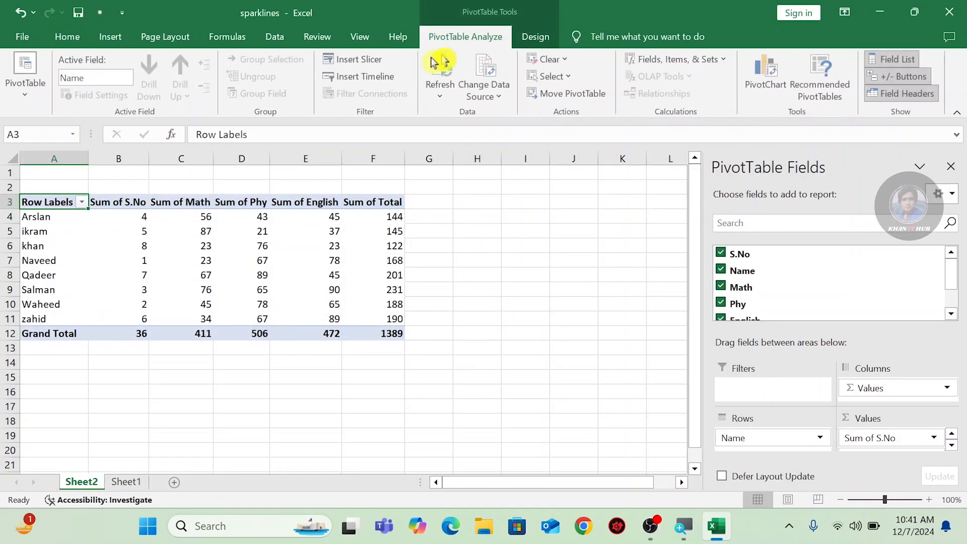
left_click(377, 65)
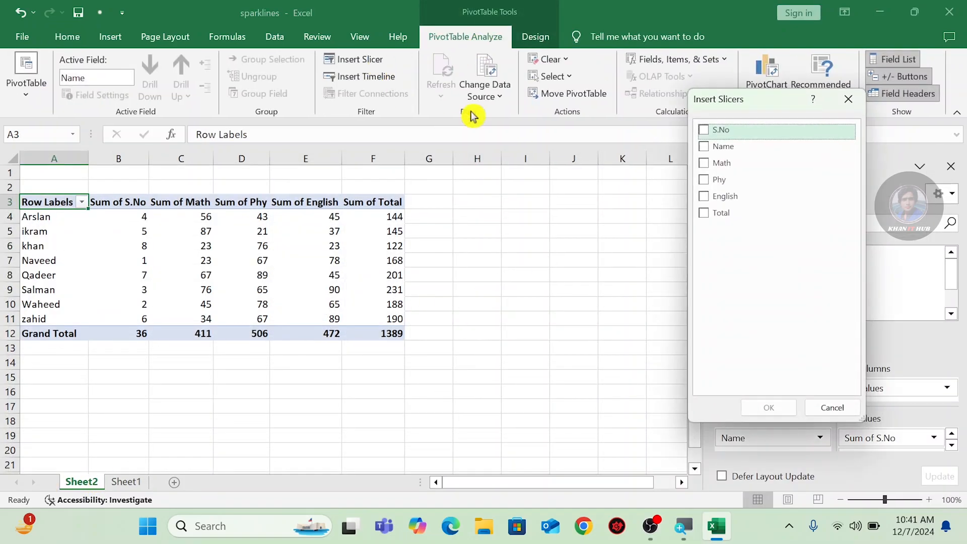
left_click(707, 133)
left_click(705, 147)
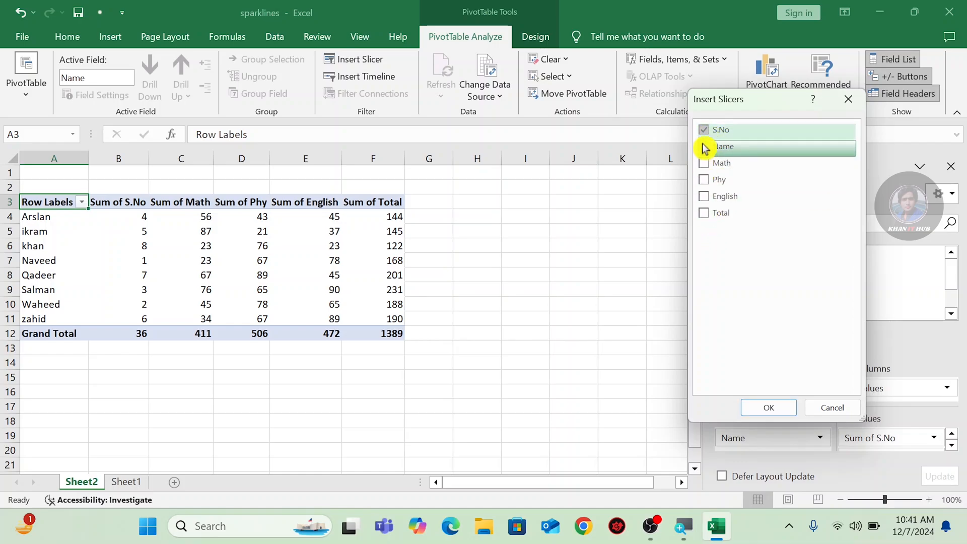
left_click(705, 163)
left_click(705, 182)
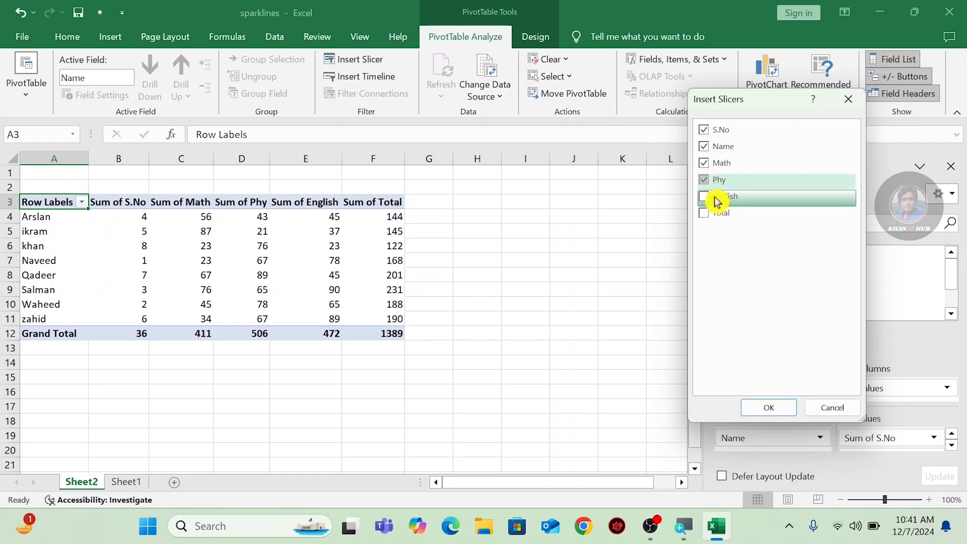
left_click(705, 197)
left_click(705, 213)
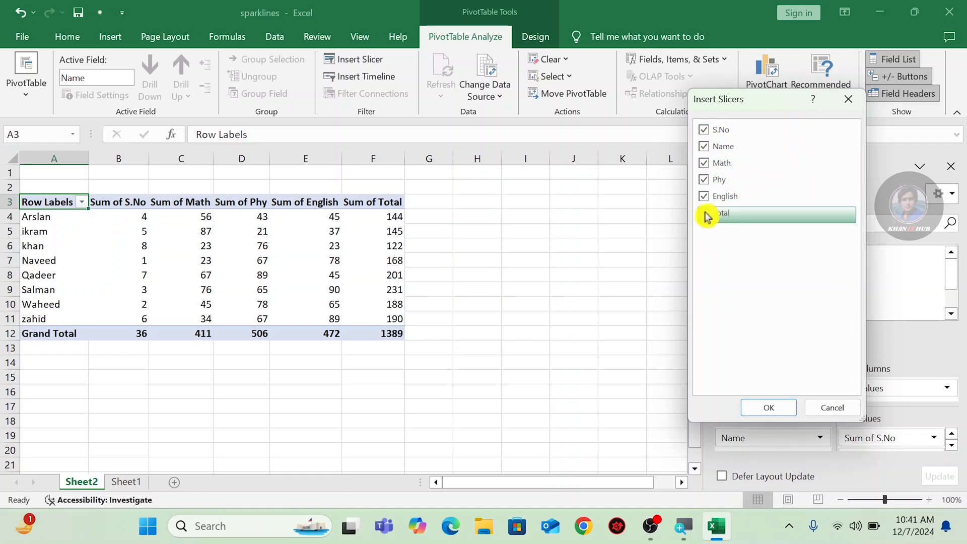
left_click(784, 407)
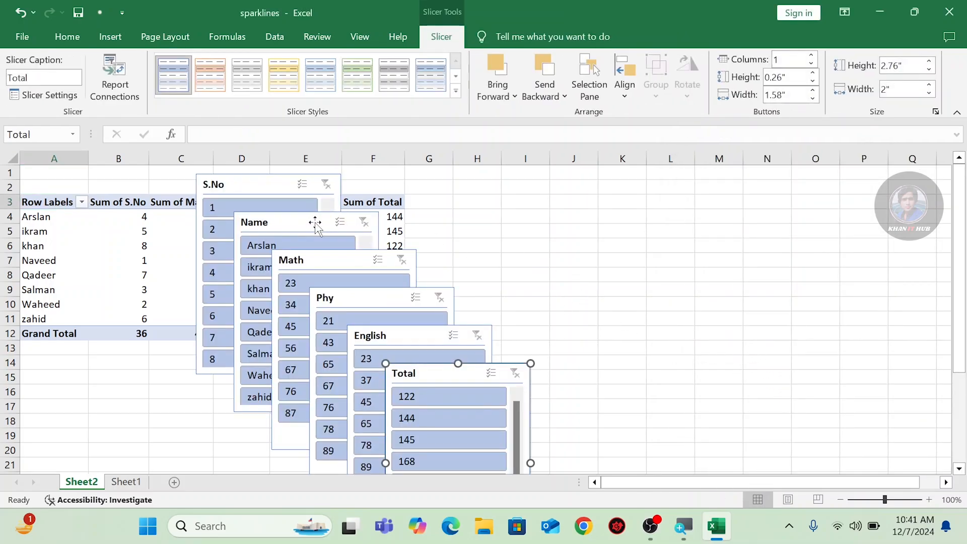
Arrange the S.No, Name, Math, Phy, English and Total slicers in an overlapping row beside the PivotTable, in that order.
left_click_drag(305, 226, 609, 188)
left_click_drag(228, 185, 449, 182)
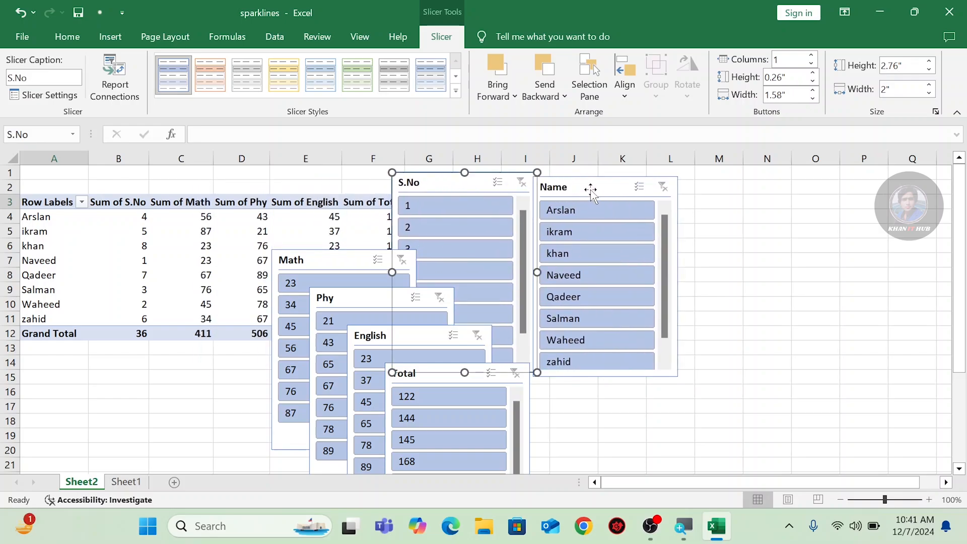
left_click_drag(590, 188, 494, 185)
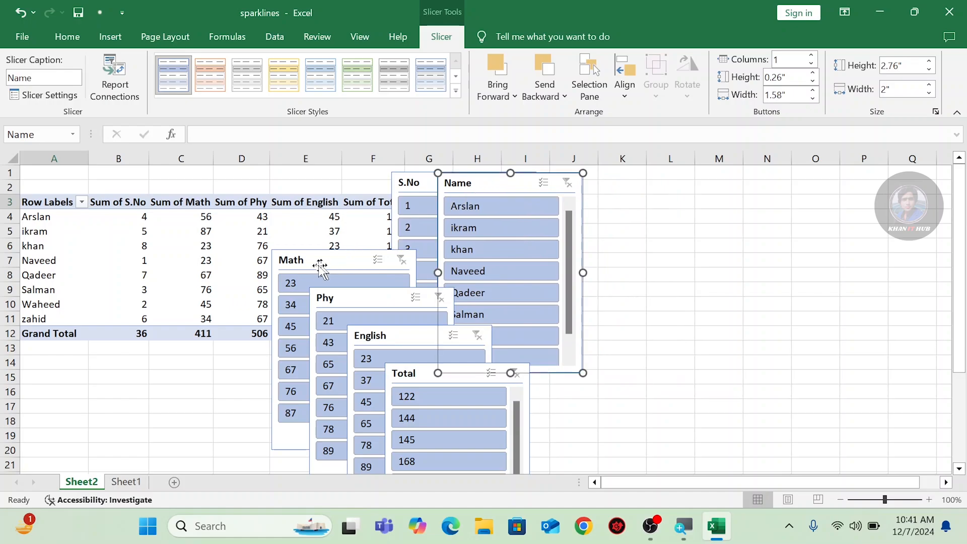
left_click_drag(327, 260, 568, 186)
left_click_drag(371, 300, 618, 194)
left_click_drag(383, 335, 675, 190)
left_click_drag(448, 375, 750, 191)
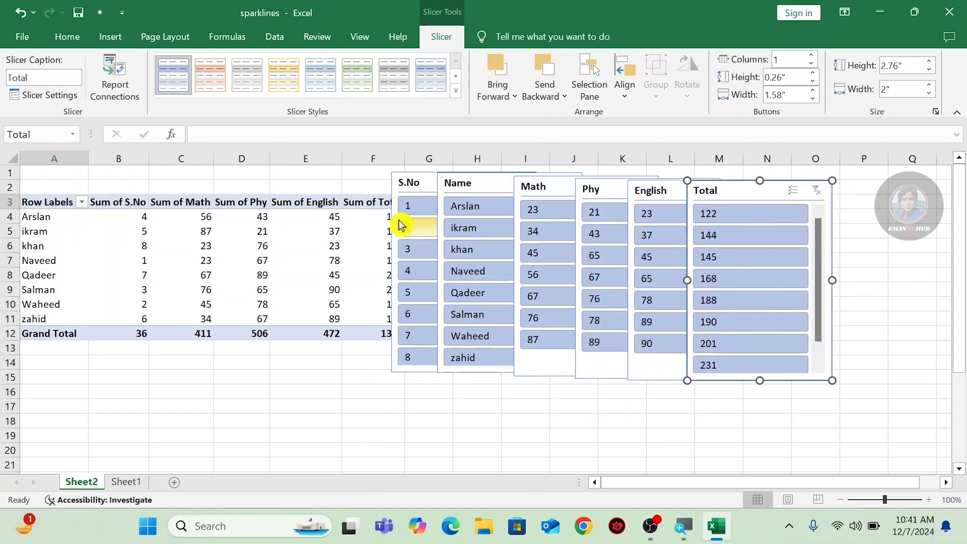
Filter the PivotTable with the S.No slicer by items 1, 3, 4, 5, 7 and 8, one at a time.
left_click(413, 211)
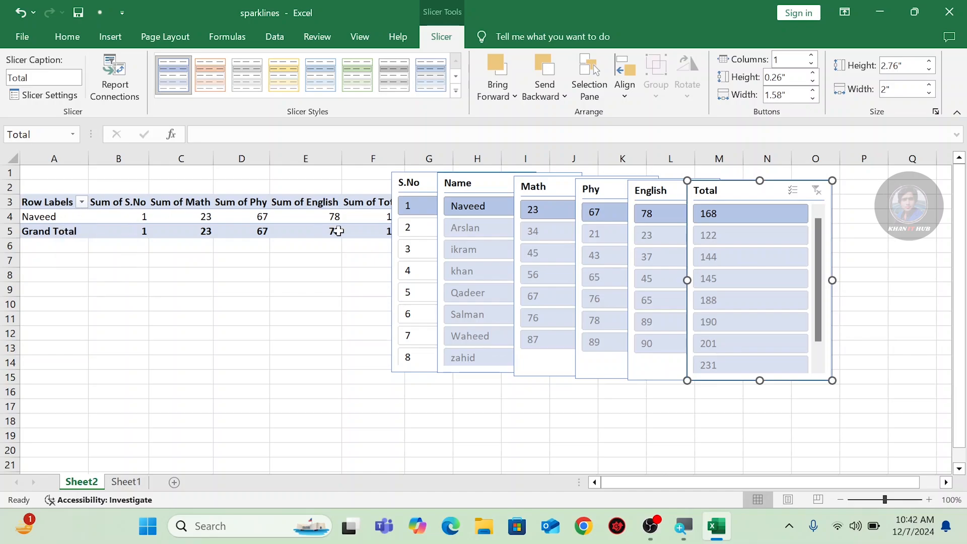
left_click(411, 256)
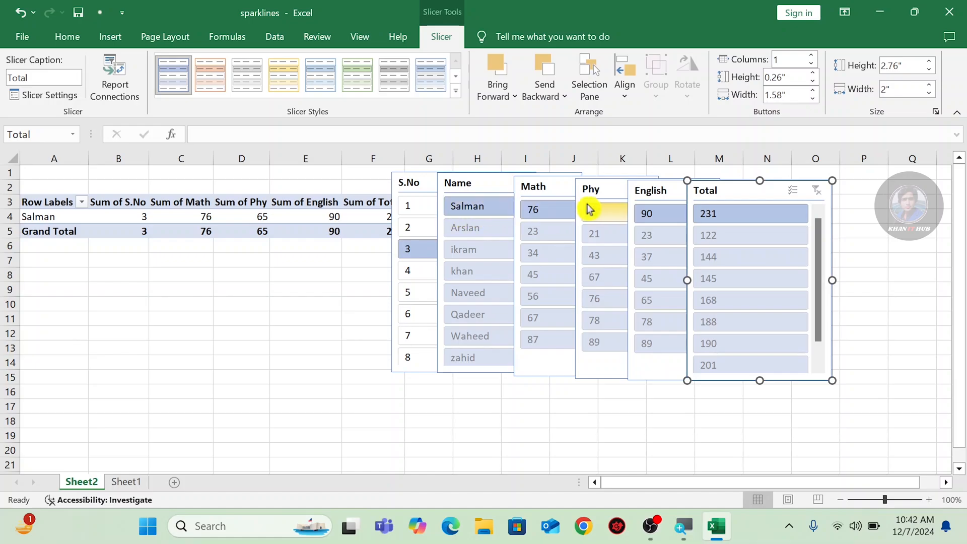
left_click(409, 277)
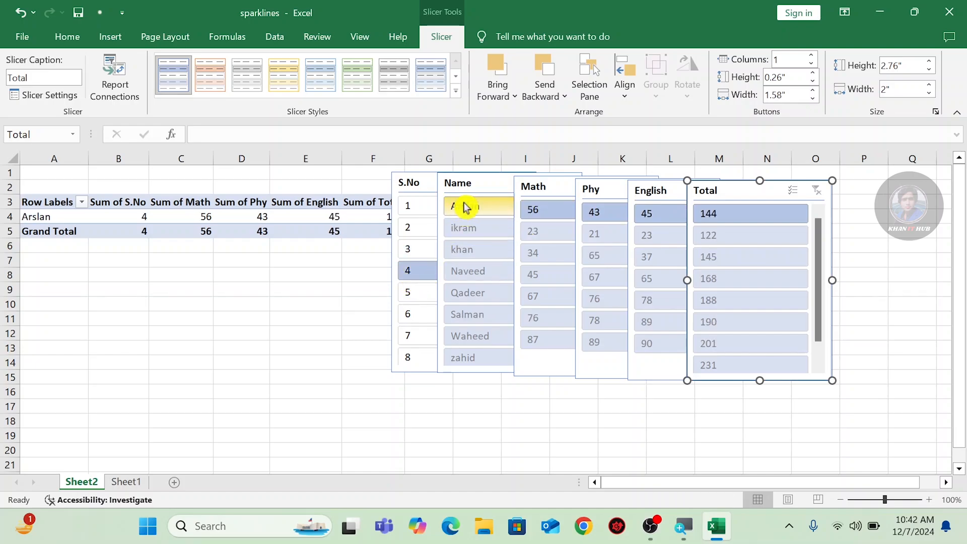
left_click(409, 295)
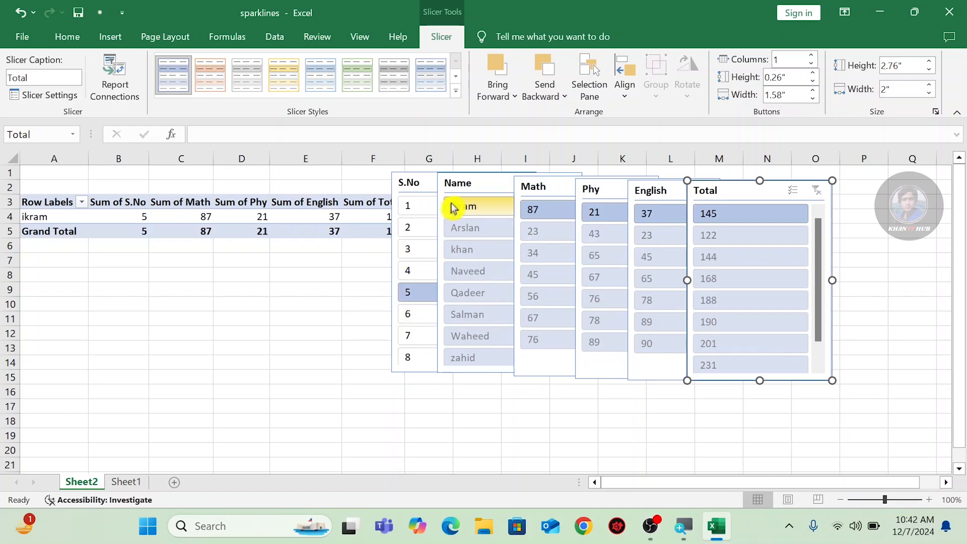
left_click(409, 337)
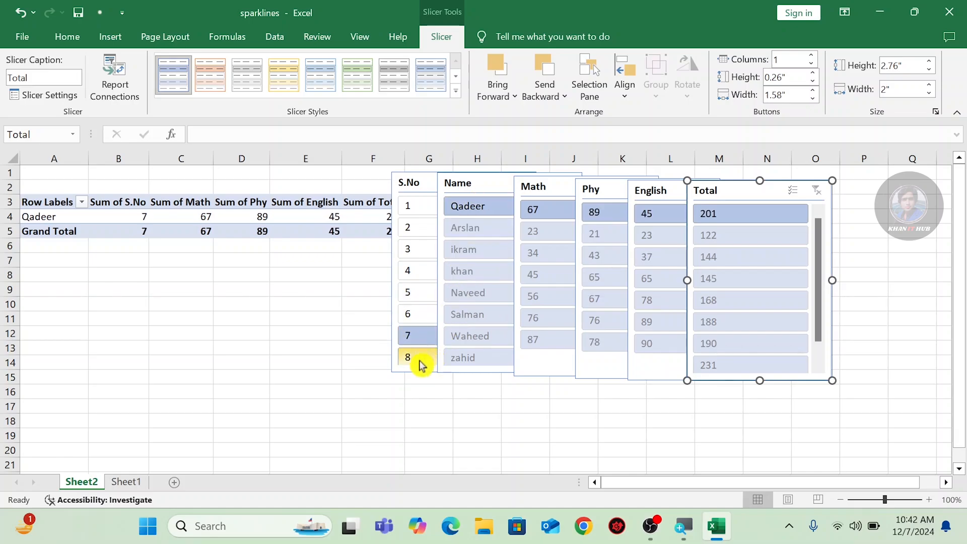
left_click(419, 359)
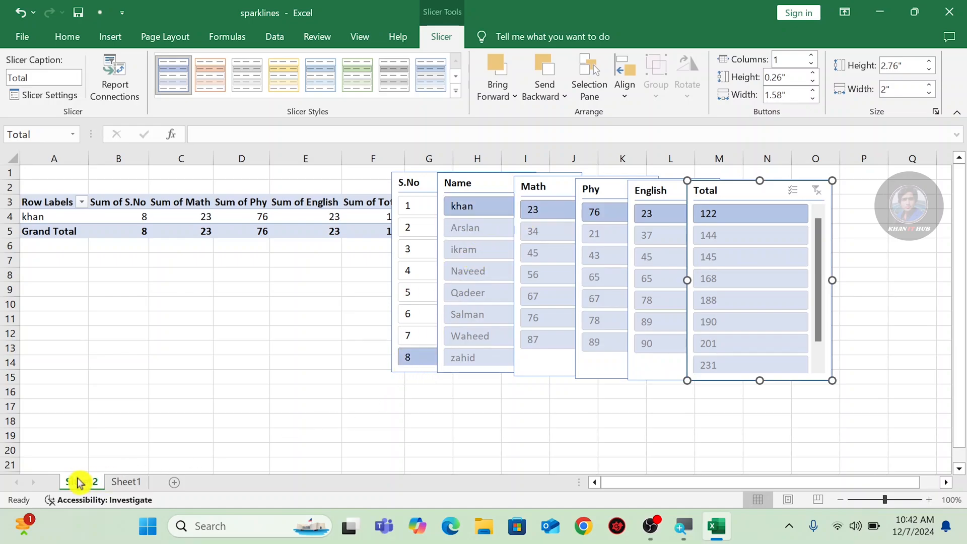
Check the source marks table on Sheet1, and filter the Sheet2 PivotTable by S.No 5 and finally by S.No 1.
left_click(127, 482)
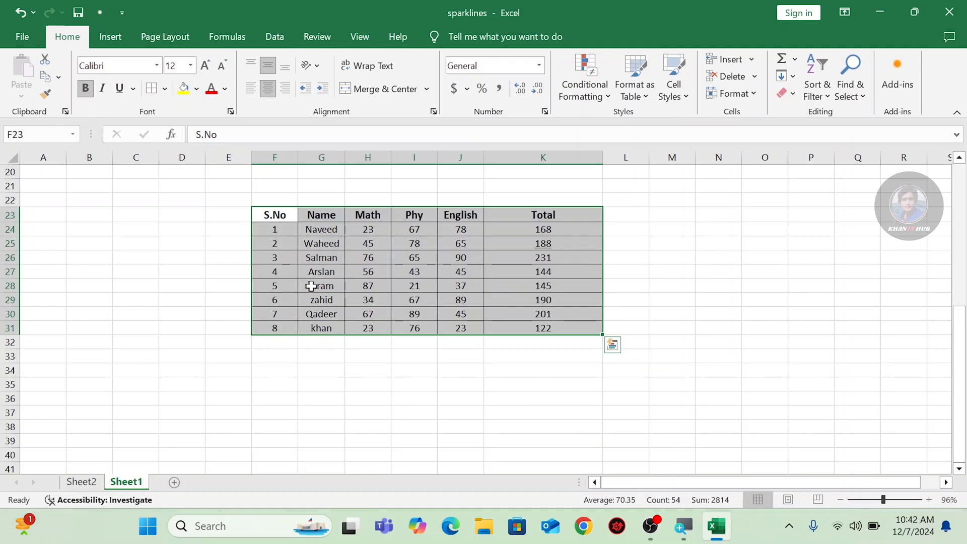
left_click(79, 482)
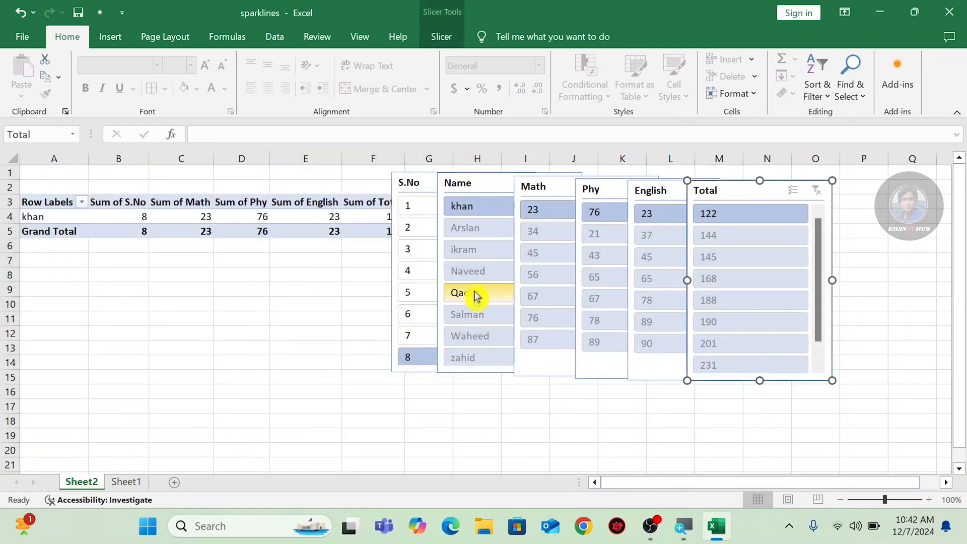
left_click(409, 290)
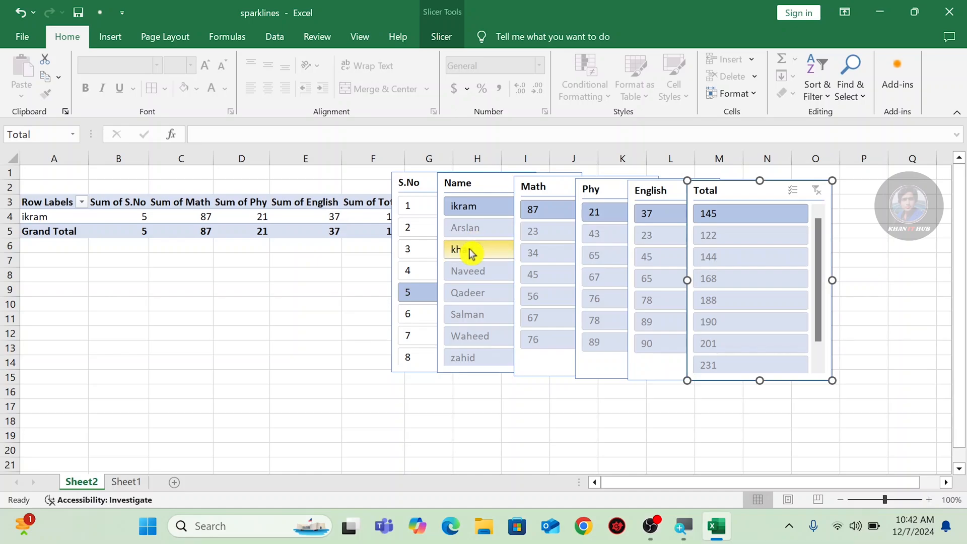
left_click(404, 207)
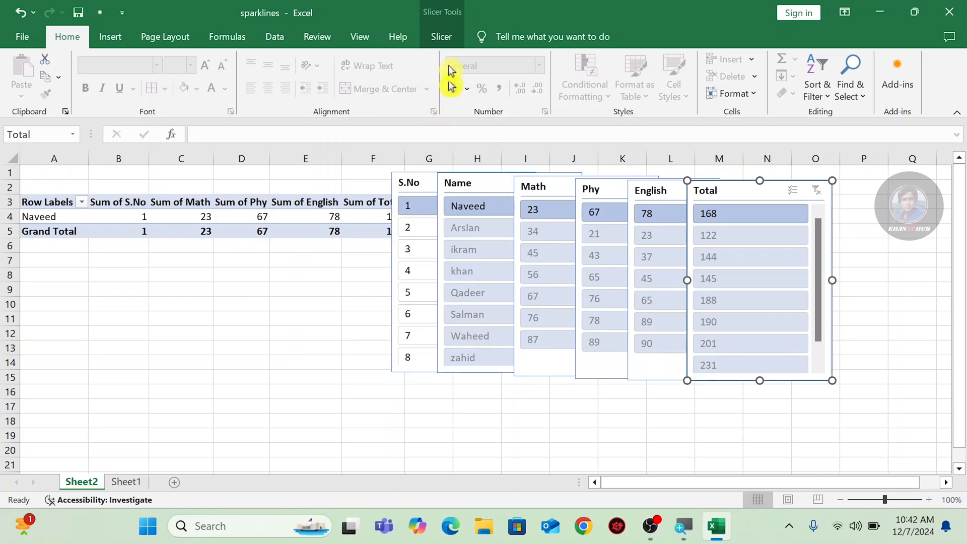
Change the Name slicer's caption to "Name k".
left_click(443, 41)
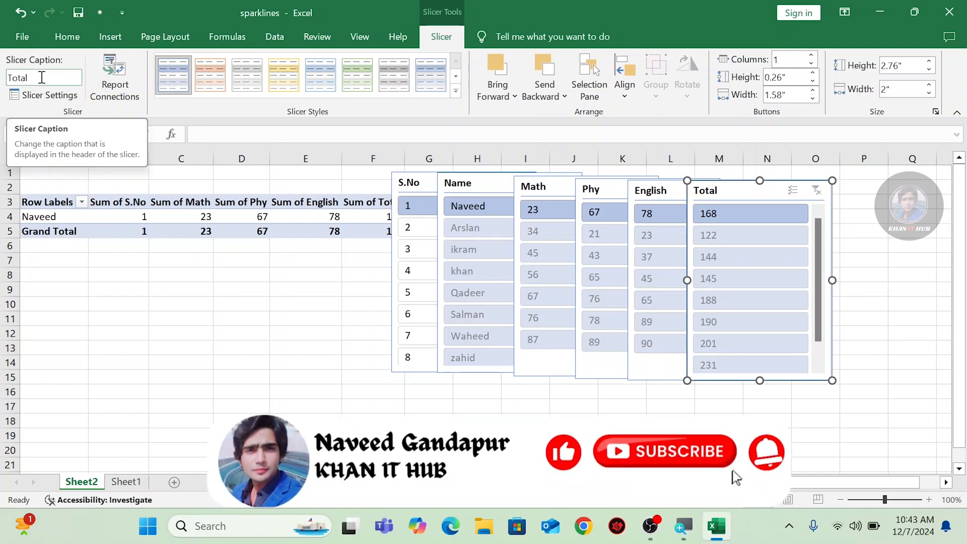
left_click(31, 76)
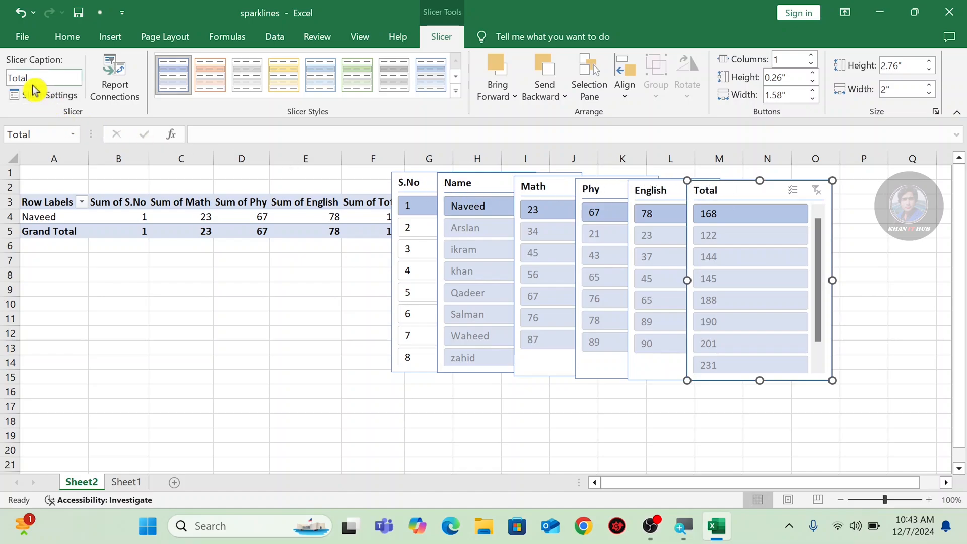
left_click(408, 181)
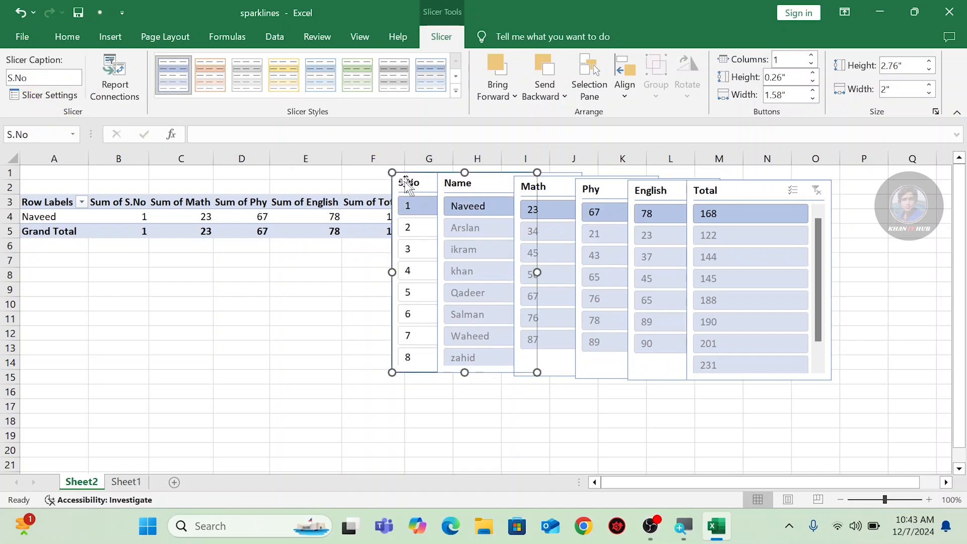
left_click(461, 184)
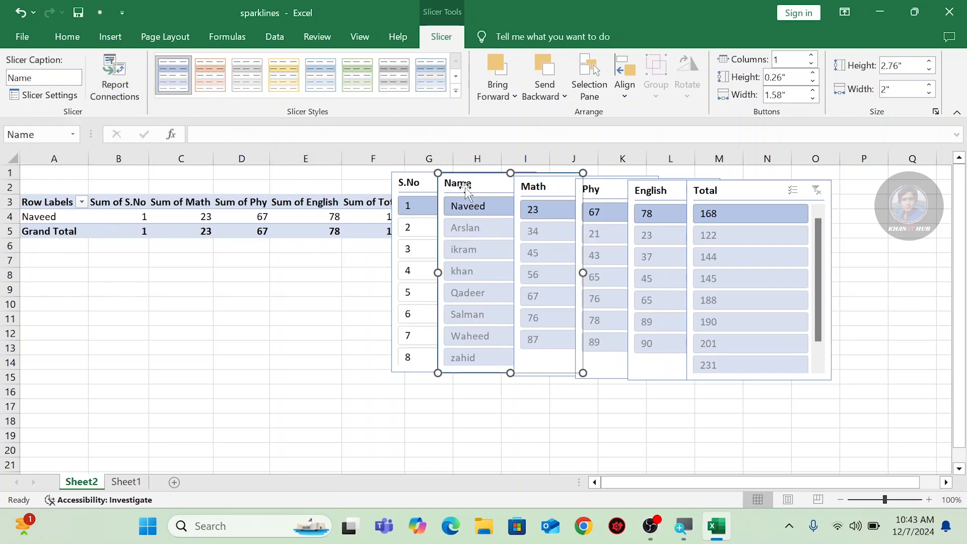
left_click(40, 79)
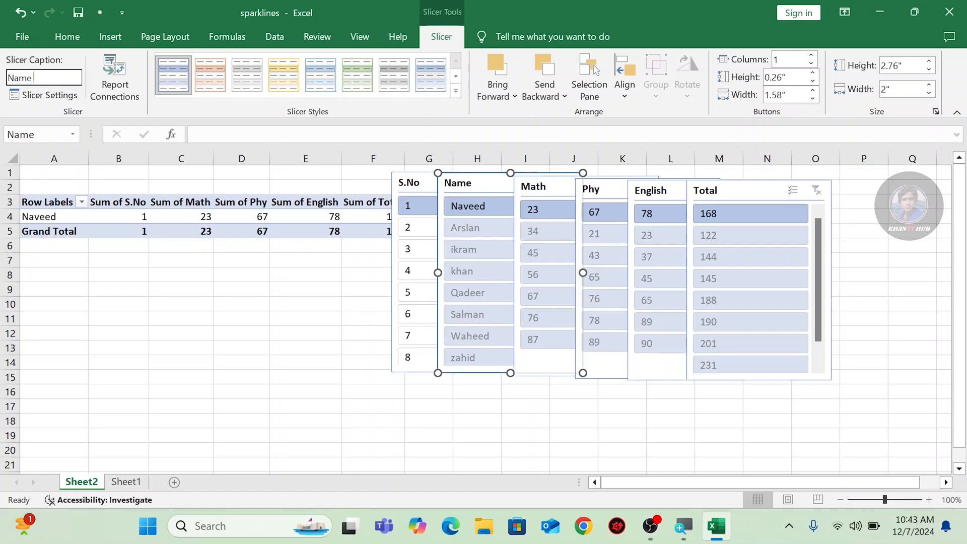
left_click(317, 285)
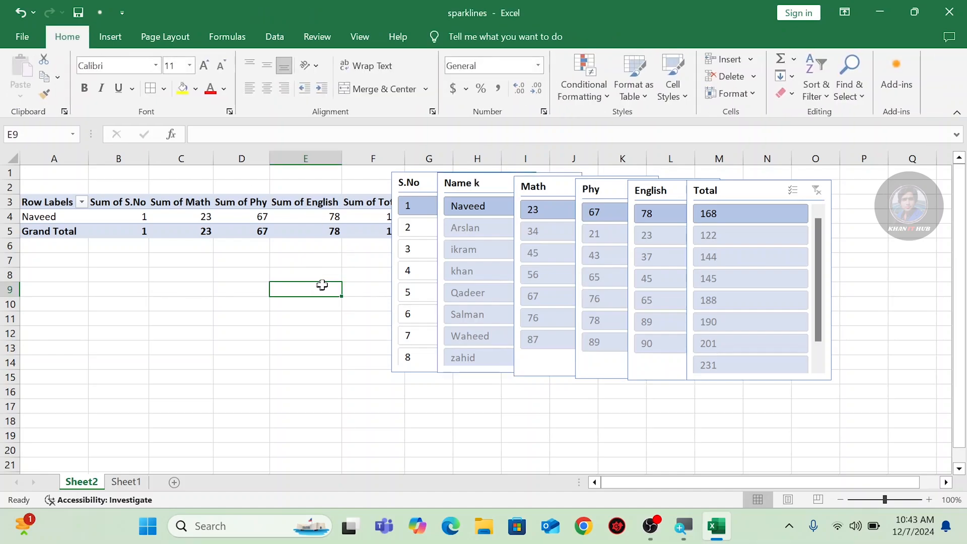
Review the header, sorting and filtering options in the Name slicer's settings and close them without changes.
left_click(485, 189)
left_click(441, 38)
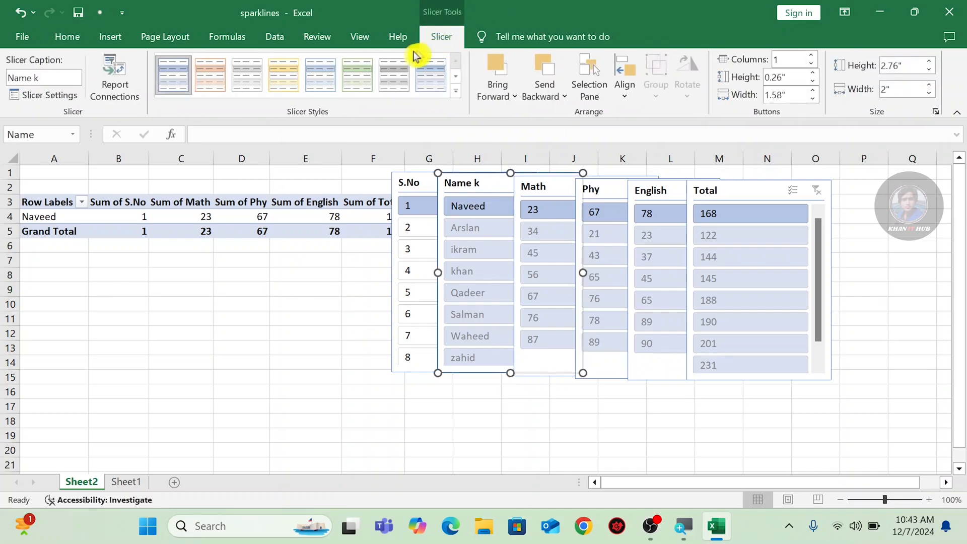
left_click(48, 96)
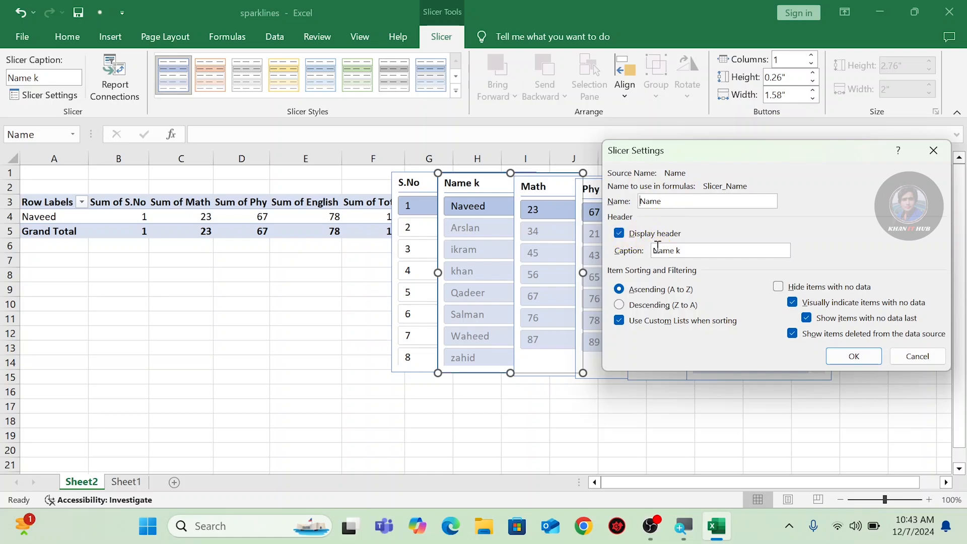
left_click(933, 151)
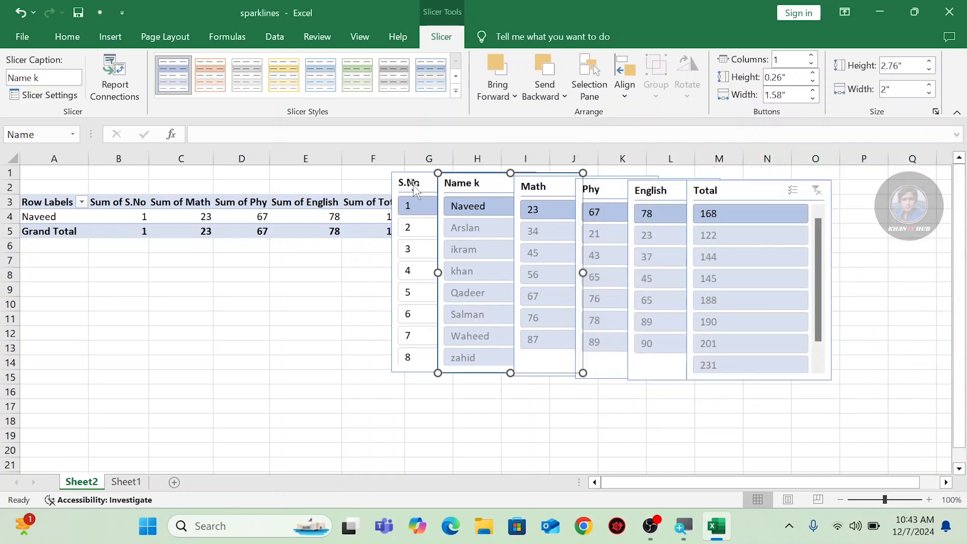
Move the S.No slicer away from the Name slicer toward column E and turn off its header display.
left_click(413, 187)
left_click_drag(417, 187, 338, 183)
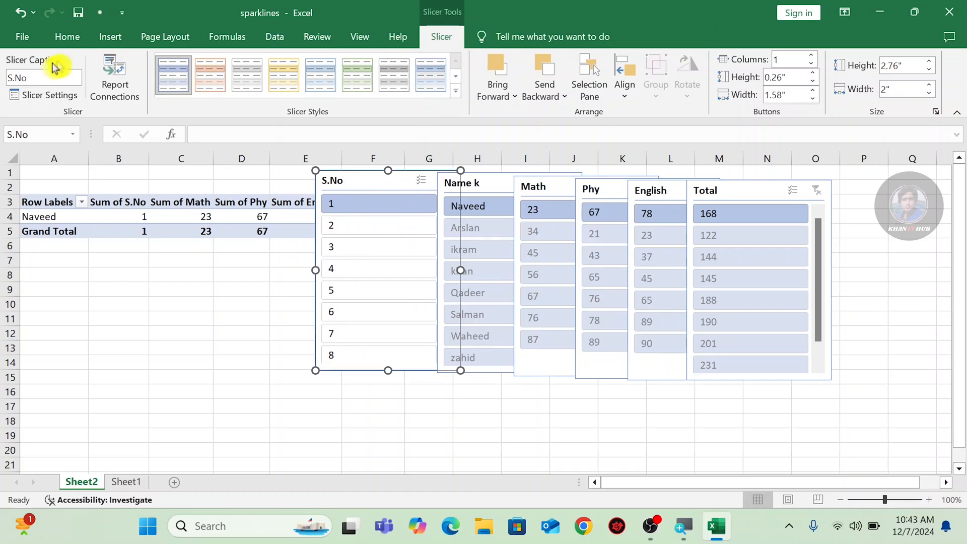
left_click(48, 99)
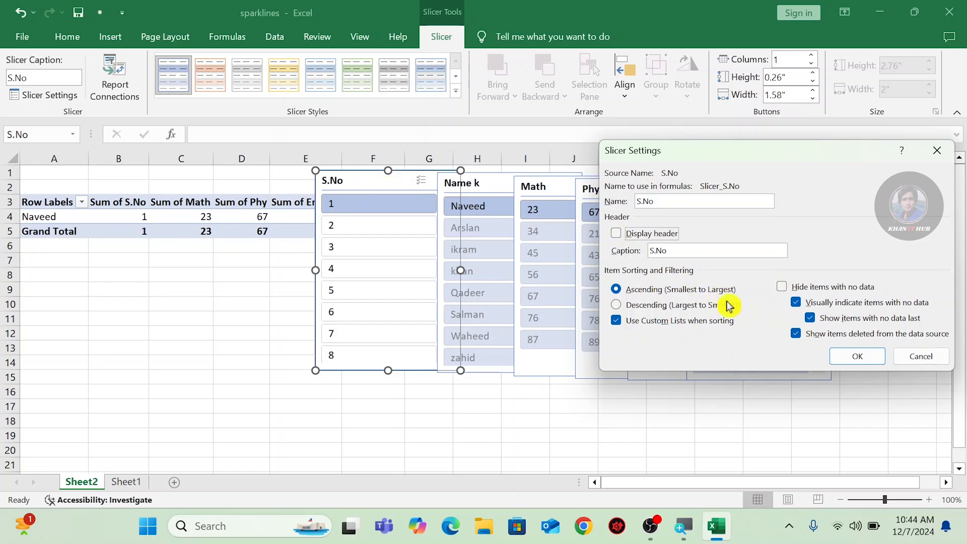
left_click(859, 357)
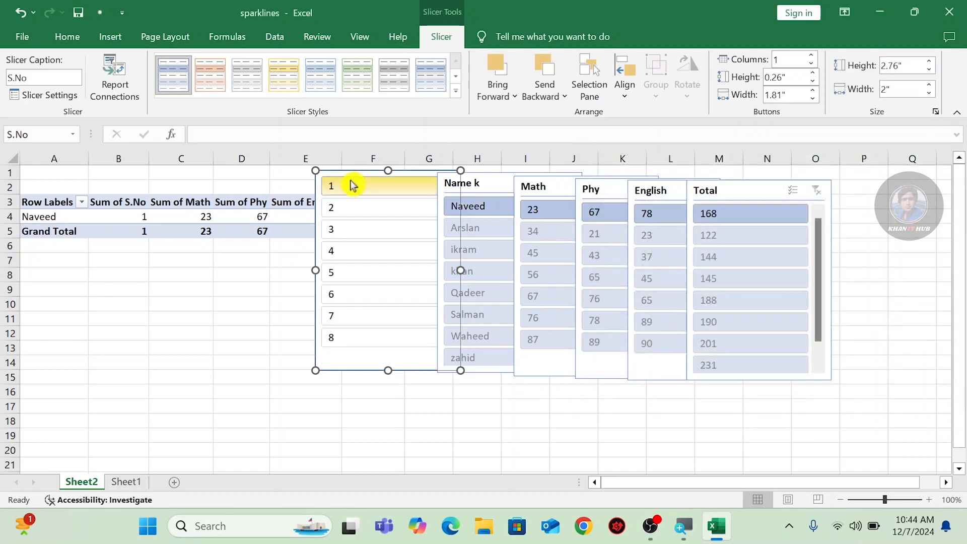
Display the S.No slicer's header with its items sorted Descending (Largest to Smallest), and undo that settings change.
left_click(68, 97)
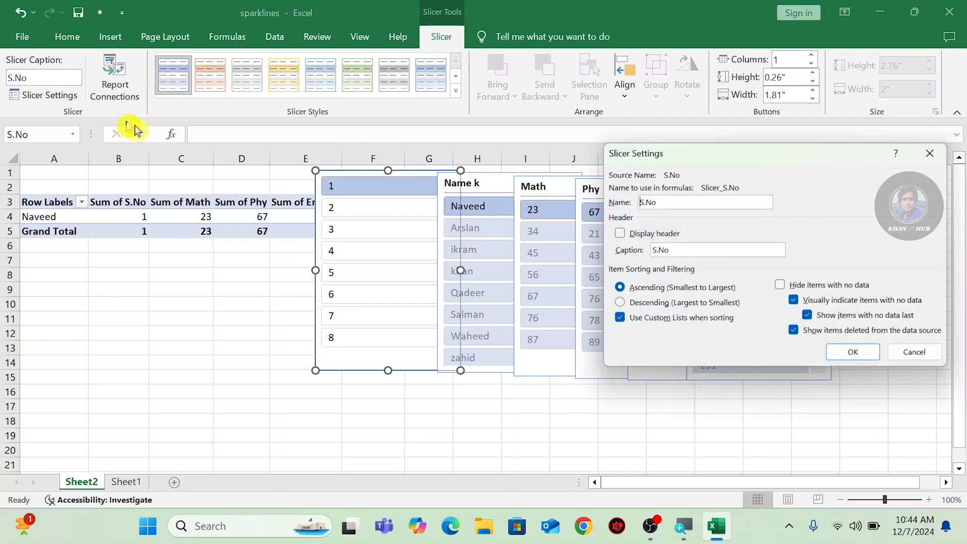
left_click(616, 234)
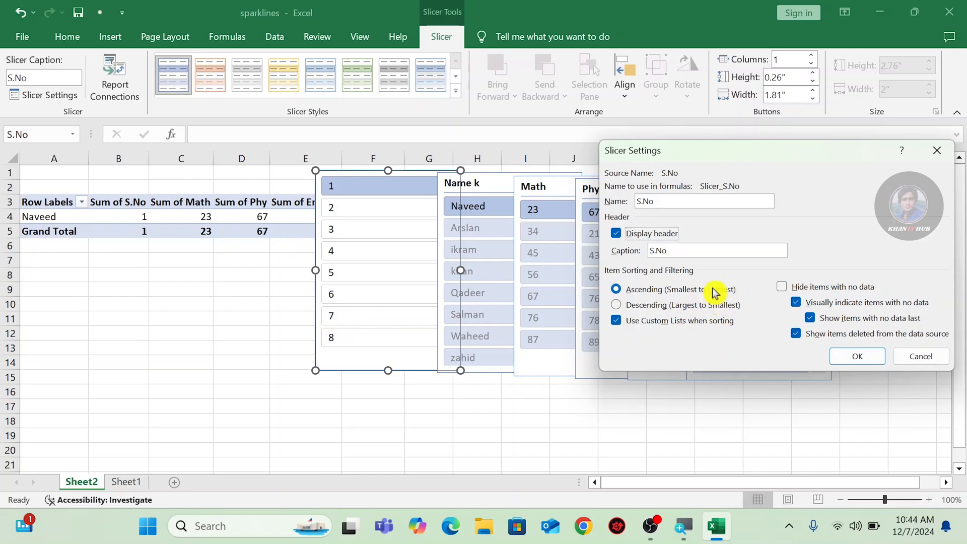
left_click(616, 306)
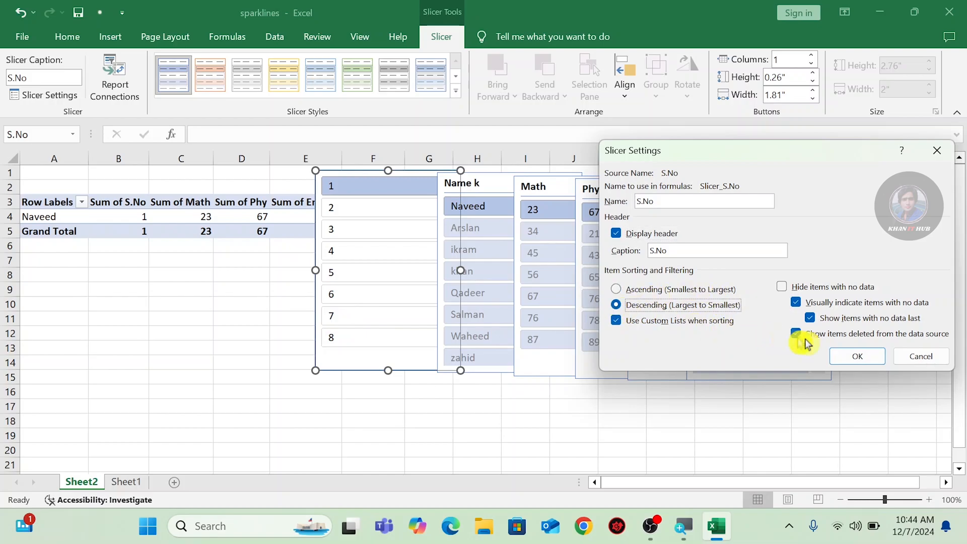
left_click(855, 357)
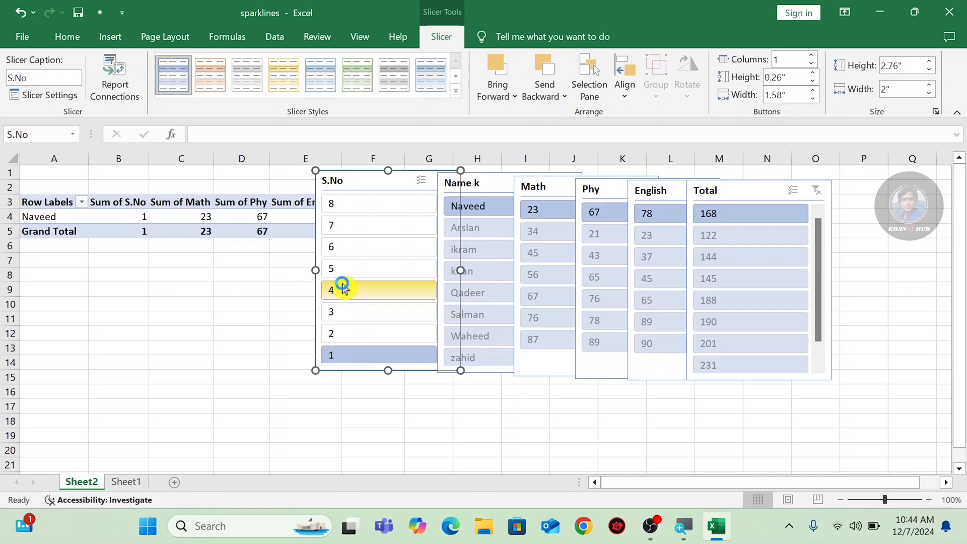
key("ctrl+z")
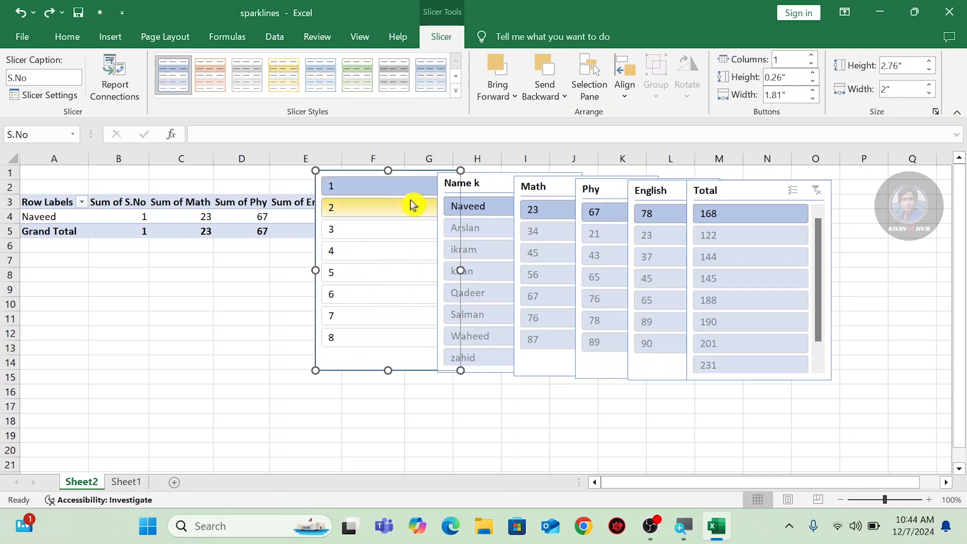
Turn the S.No slicer's header display back on, keeping the Ascending (Smallest to Largest) sort order.
left_click(47, 95)
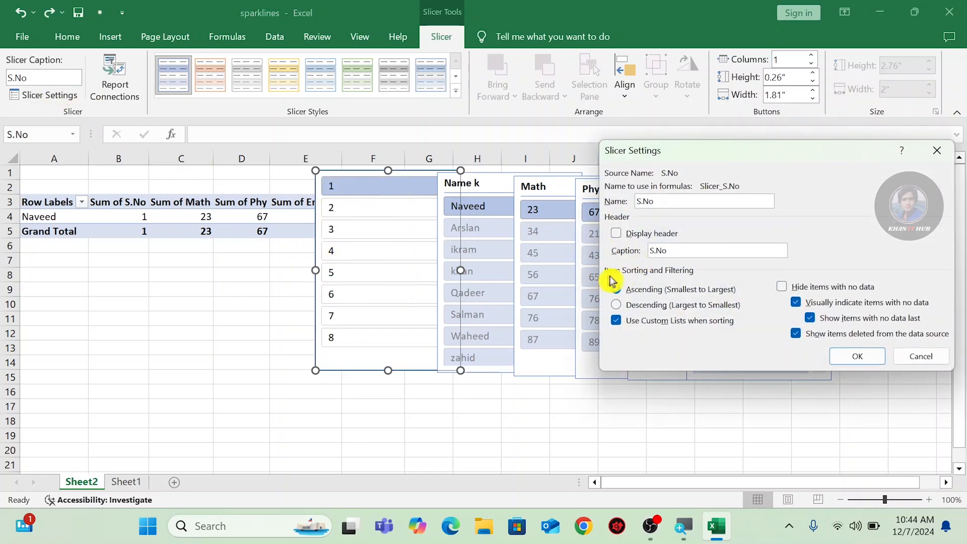
left_click(858, 356)
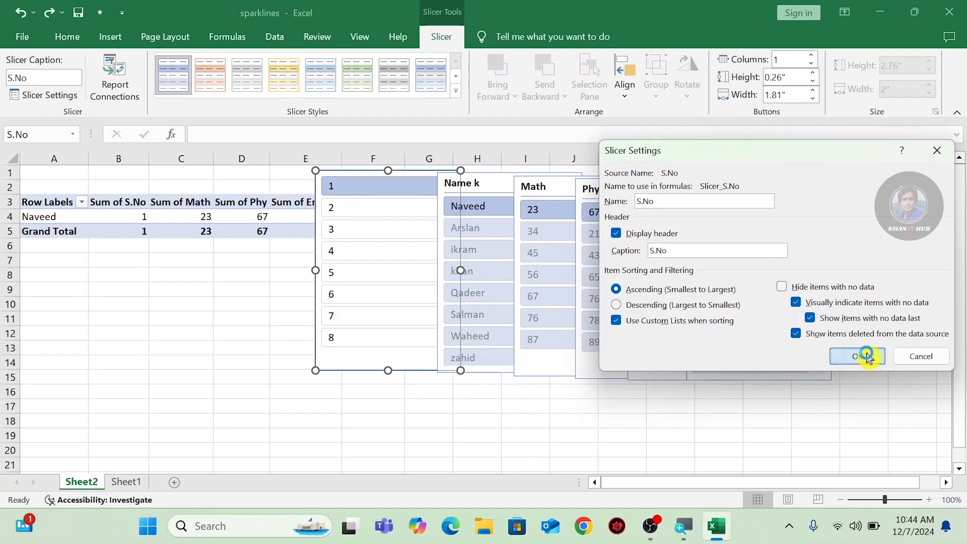
Examine which PivotTable reports are connected to the S.No slicer, and dismiss the Report Connections dialog.
left_click(121, 93)
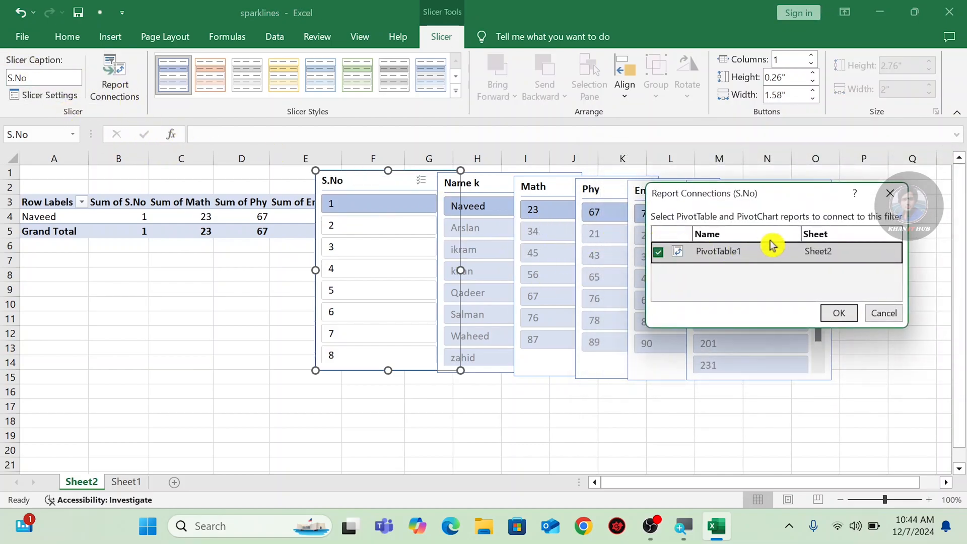
left_click_drag(824, 194, 740, 179)
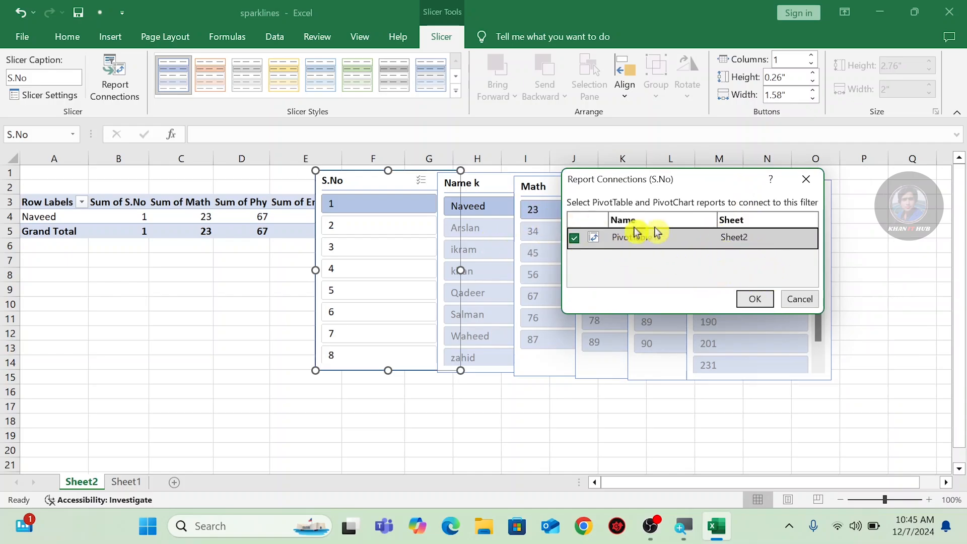
left_click(808, 187)
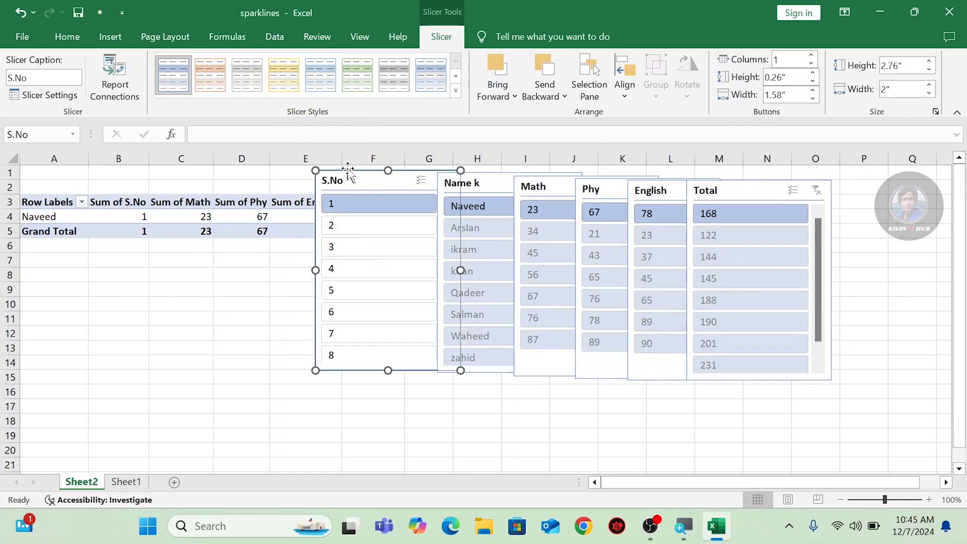
Try several light styles on the S.No slicer, including yellow, and apply the blue style from the Dark group.
left_click(283, 75)
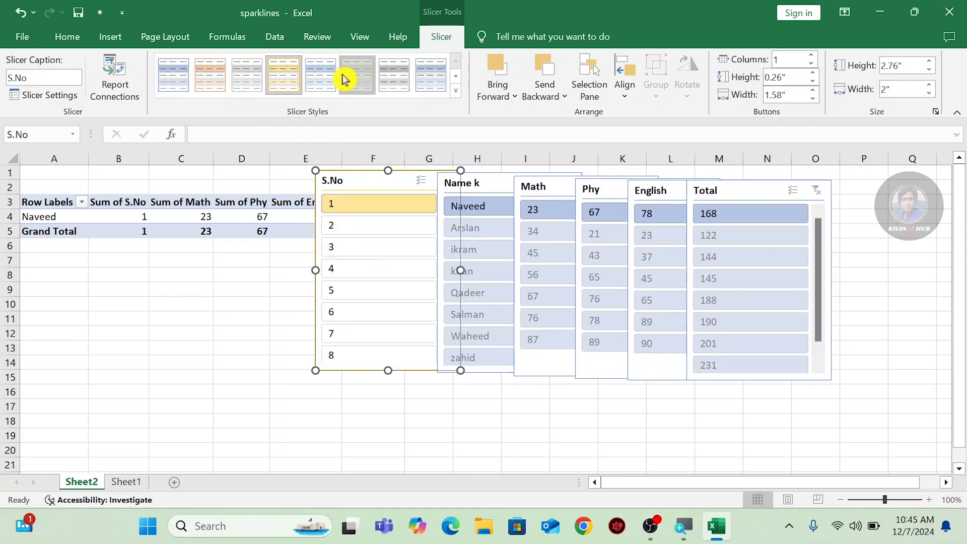
left_click(396, 76)
left_click(431, 86)
left_click(456, 91)
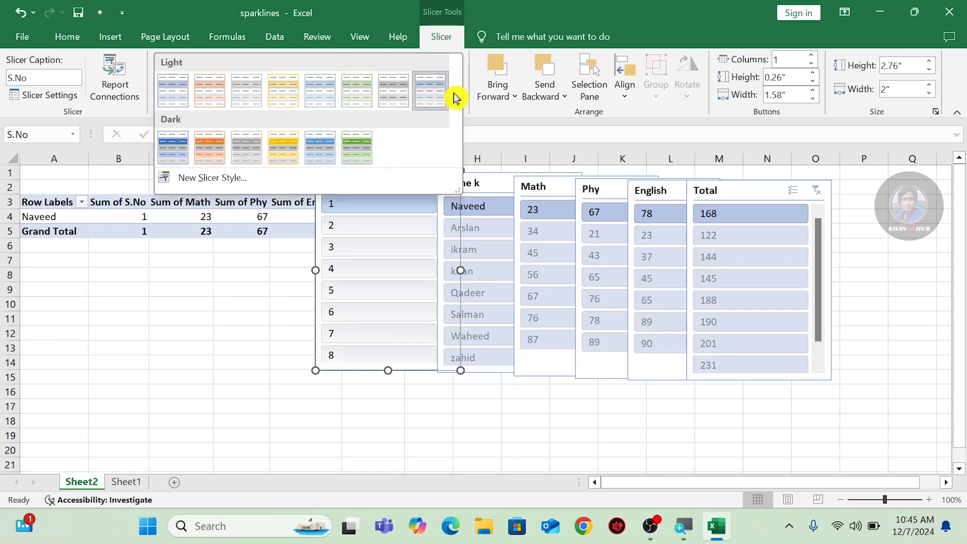
left_click(179, 149)
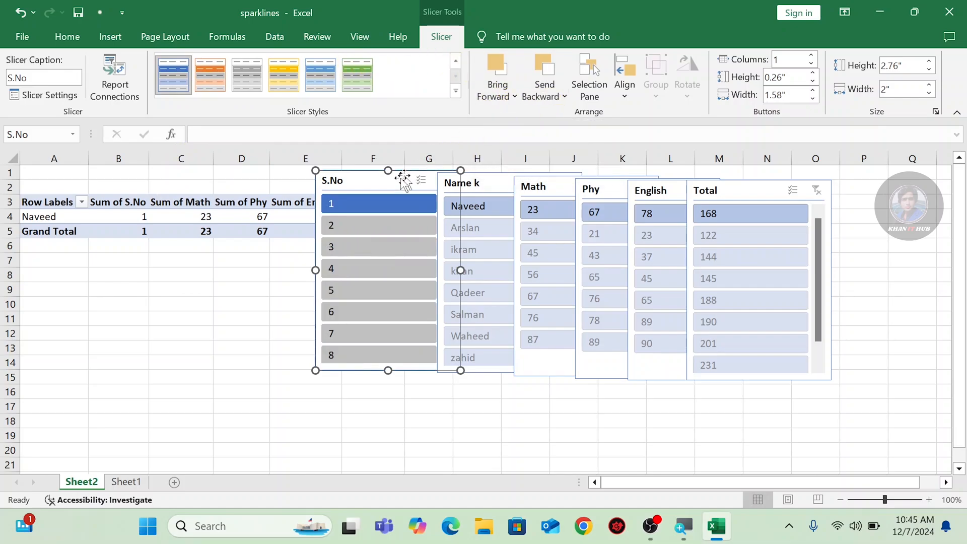
Move the S.No slicer over columns D to F and overlap it with the Name and Math slicers, leaving its header title uncovered.
left_click_drag(389, 186, 313, 196)
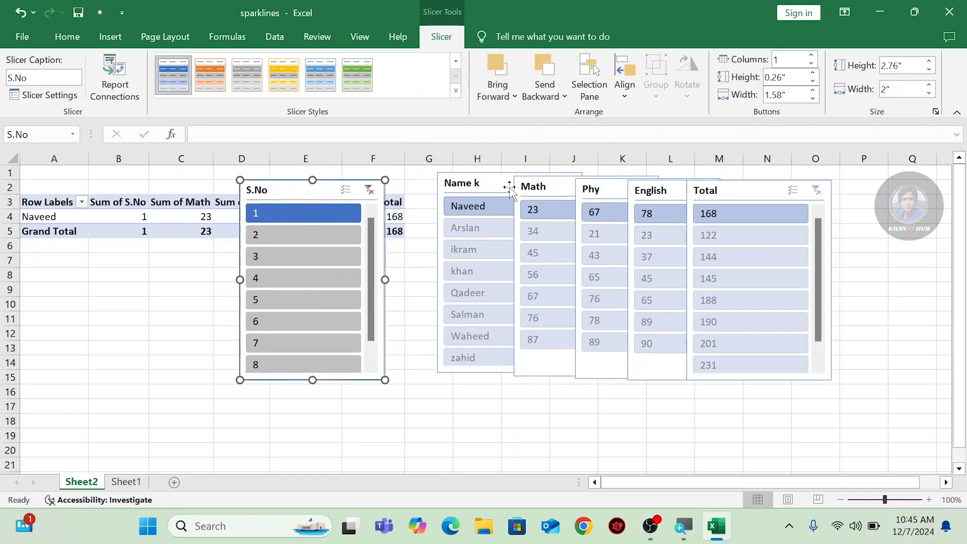
left_click(479, 189)
left_click_drag(479, 189, 330, 191)
left_click(255, 191)
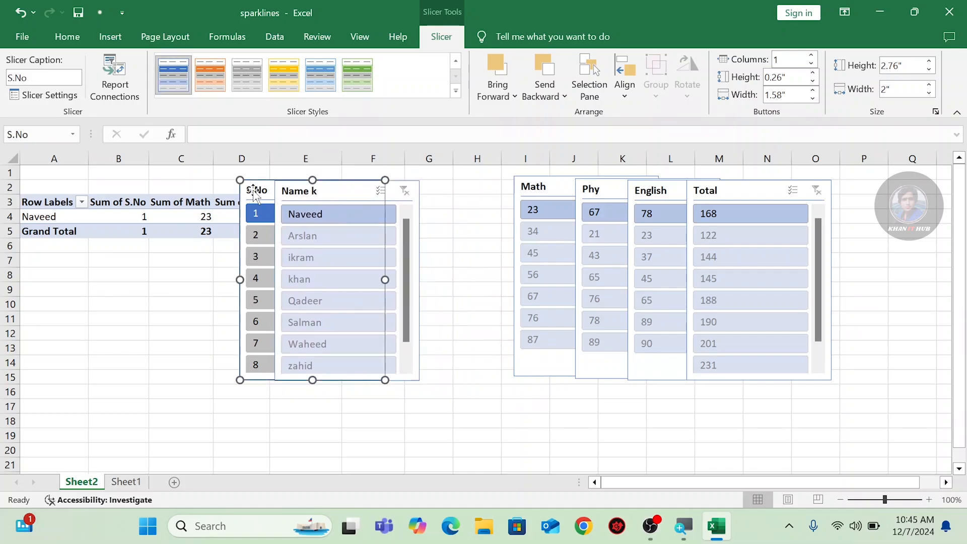
left_click(514, 97)
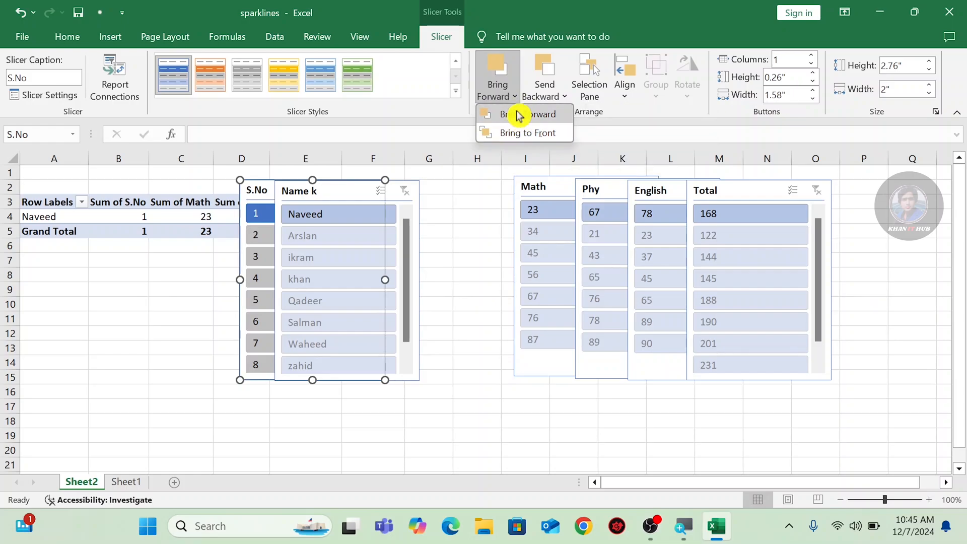
left_click(450, 222)
left_click_drag(541, 190, 326, 192)
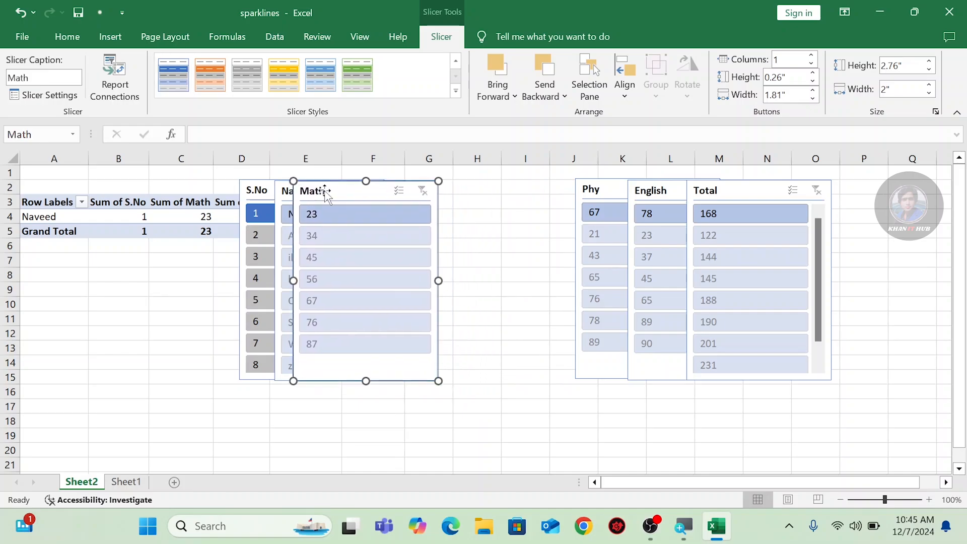
Bring the S.No slicer forward past the Name slicer, and bring it to the front over the Math slicer.
left_click(252, 195)
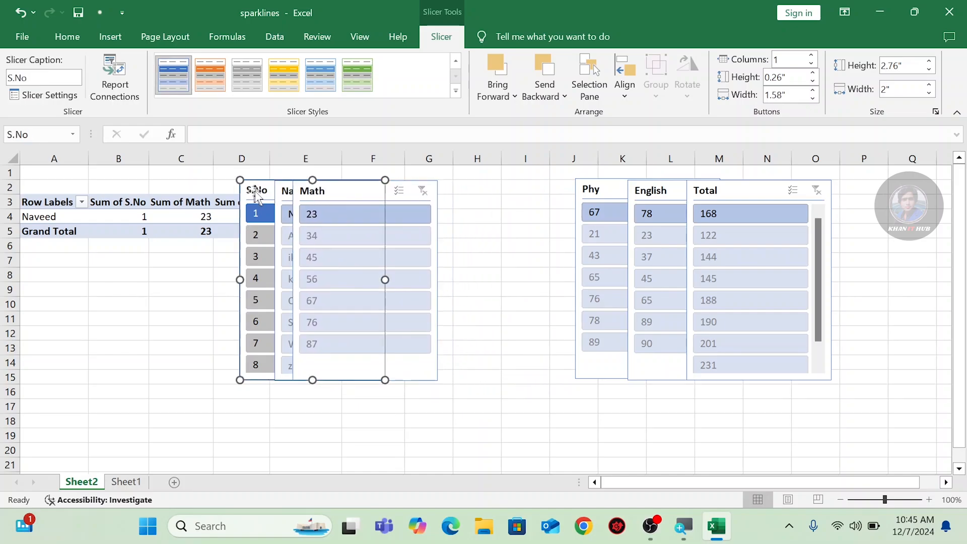
left_click(510, 99)
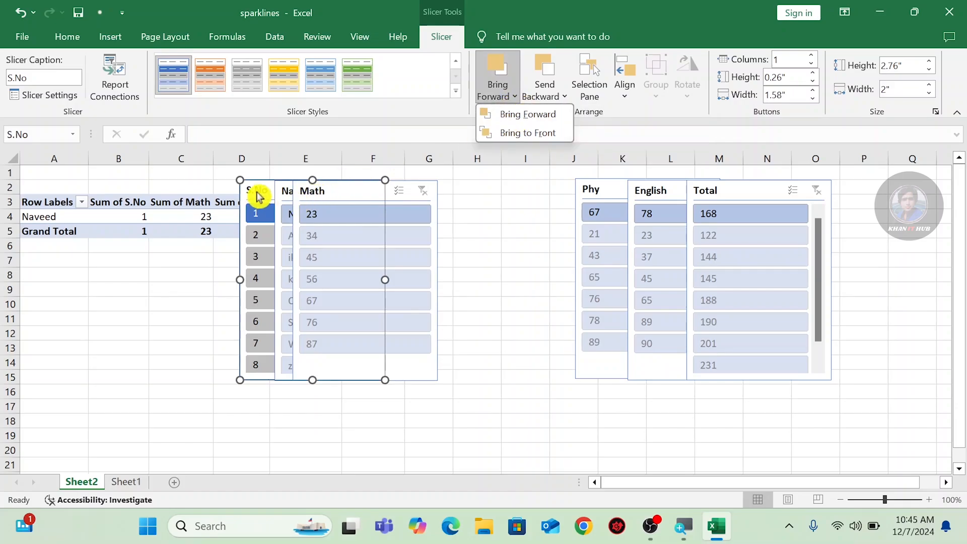
left_click(542, 129)
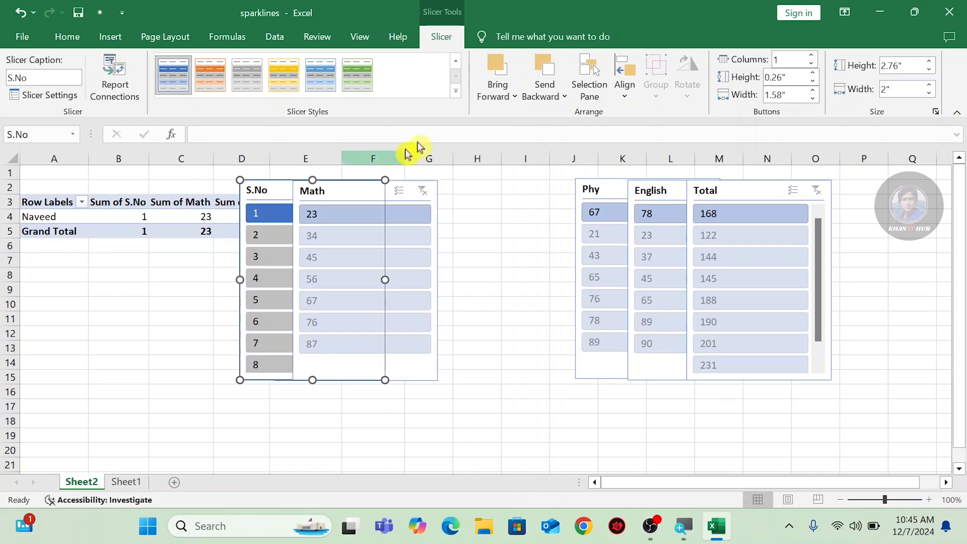
left_click(511, 96)
left_click(516, 134)
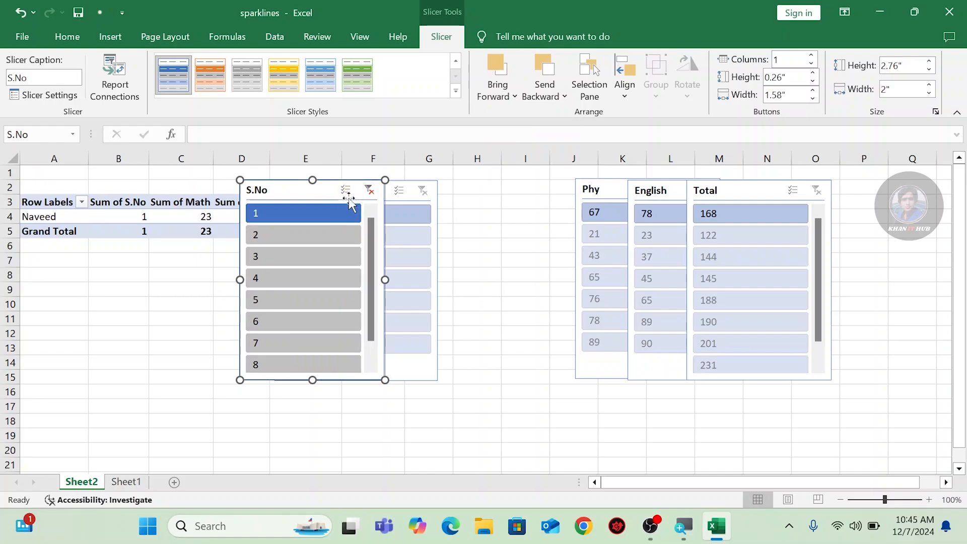
Send the S.No slicer behind the overlapping slicers, bring it back to the front, and try sending it to the back again.
left_click(558, 99)
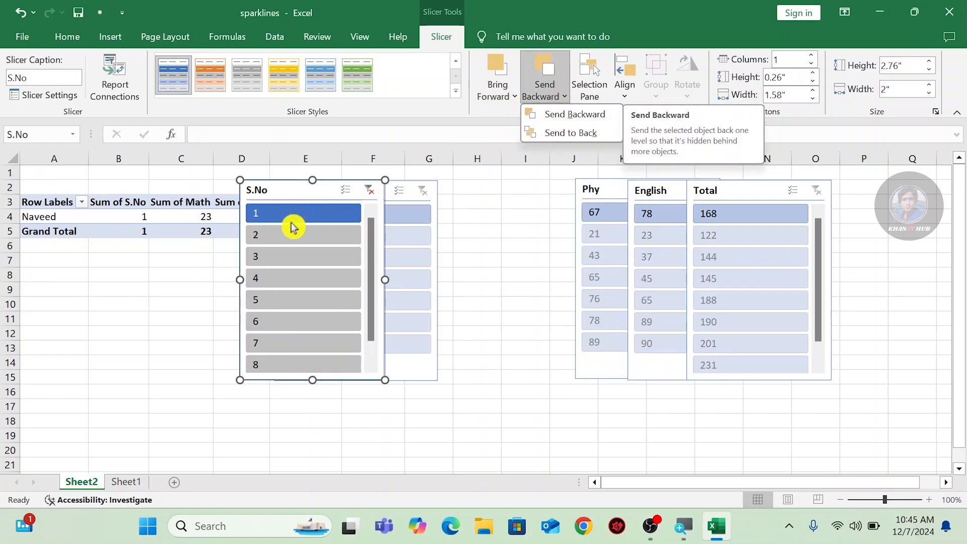
left_click(555, 135)
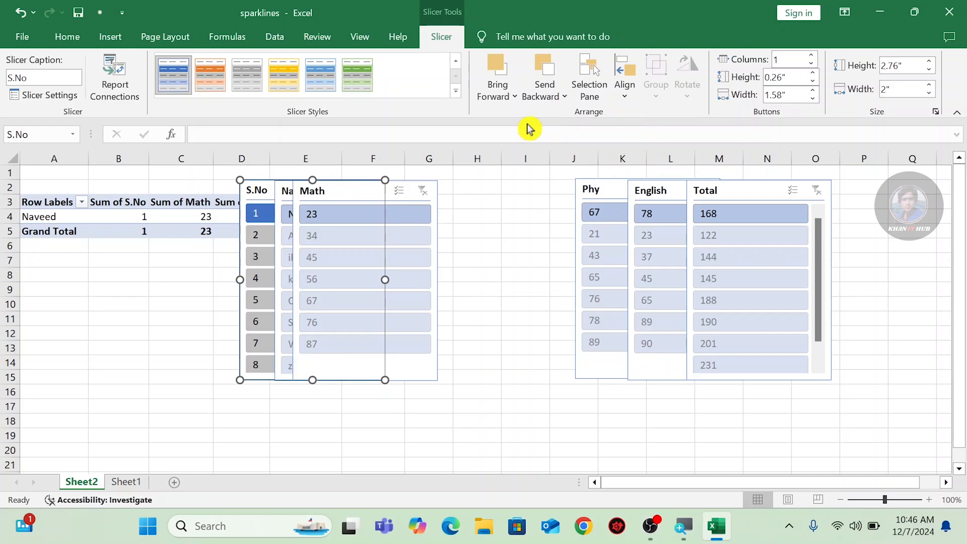
left_click(515, 96)
left_click(520, 135)
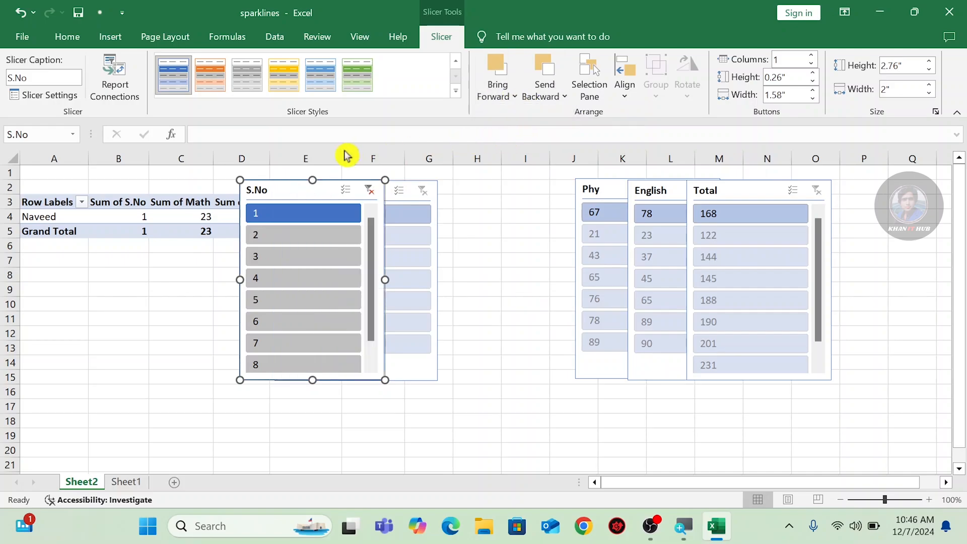
left_click(562, 102)
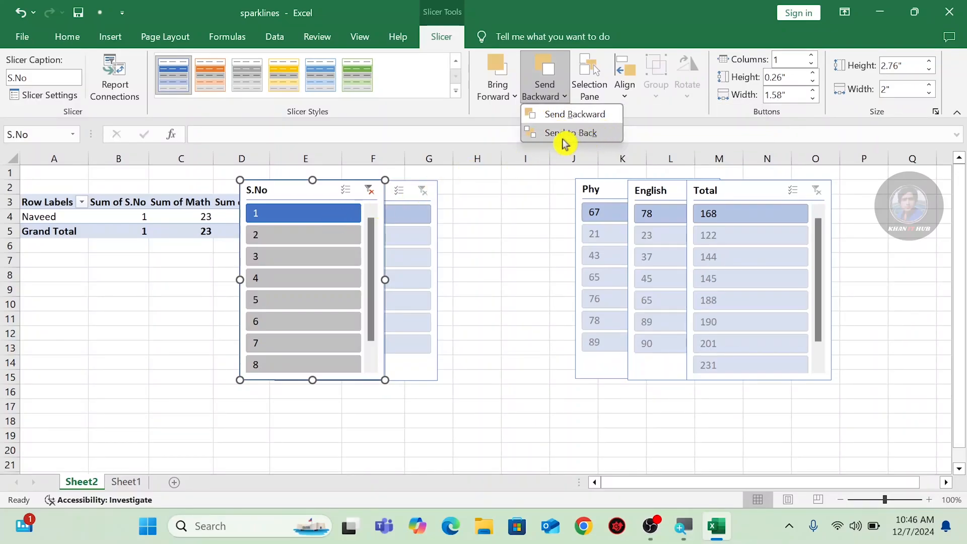
left_click(579, 134)
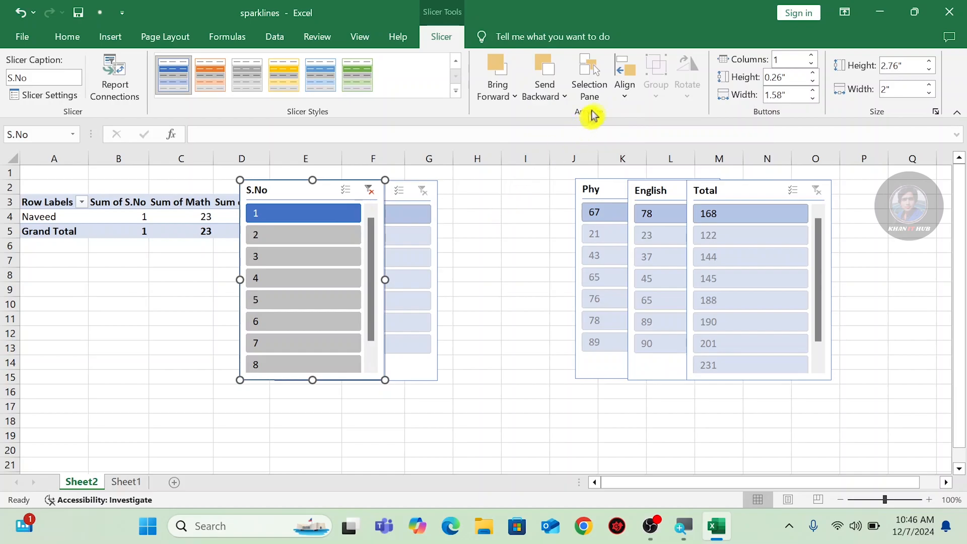
Open the Selection pane and hide the S.No, Total, English, Phy, Math and Name slicers one by one.
left_click(598, 96)
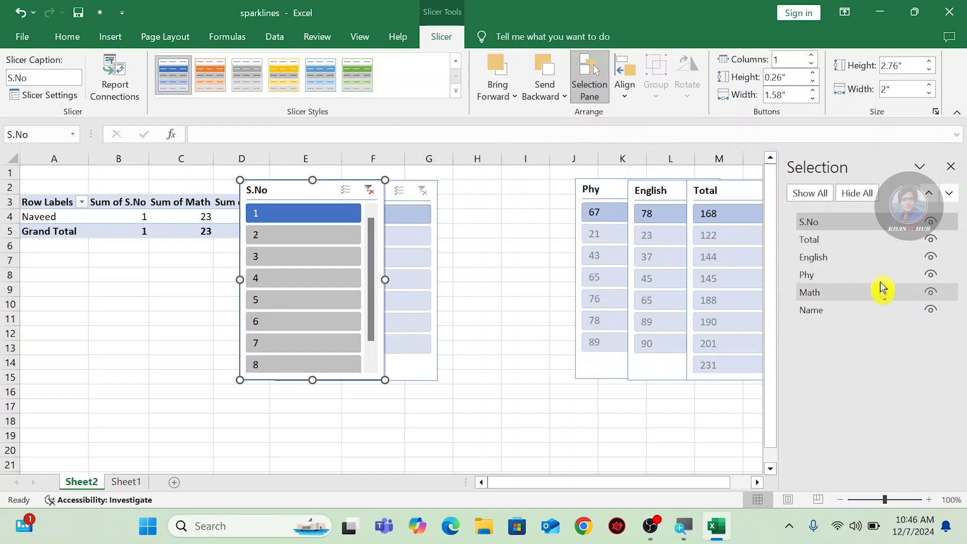
left_click(931, 222)
left_click(931, 239)
left_click(931, 257)
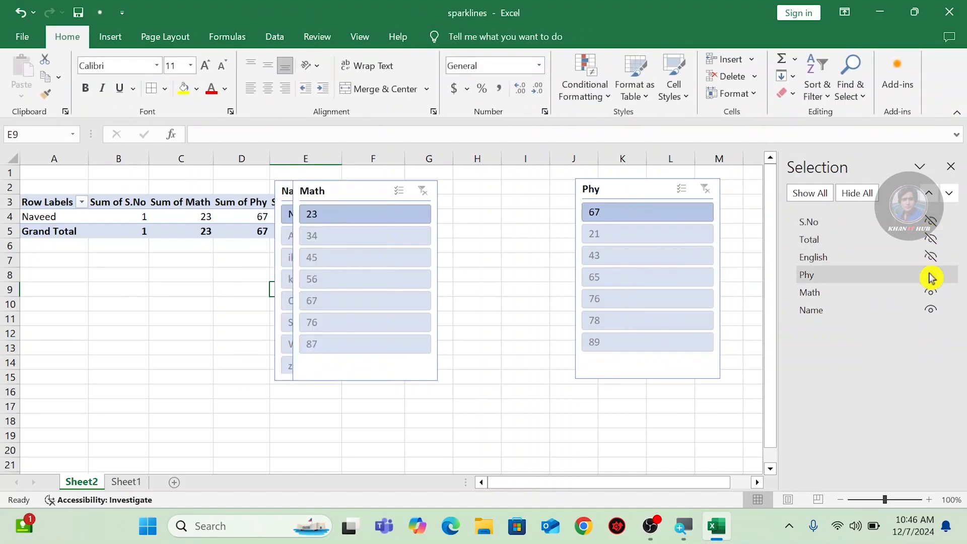
left_click(931, 275)
left_click(931, 293)
left_click(931, 310)
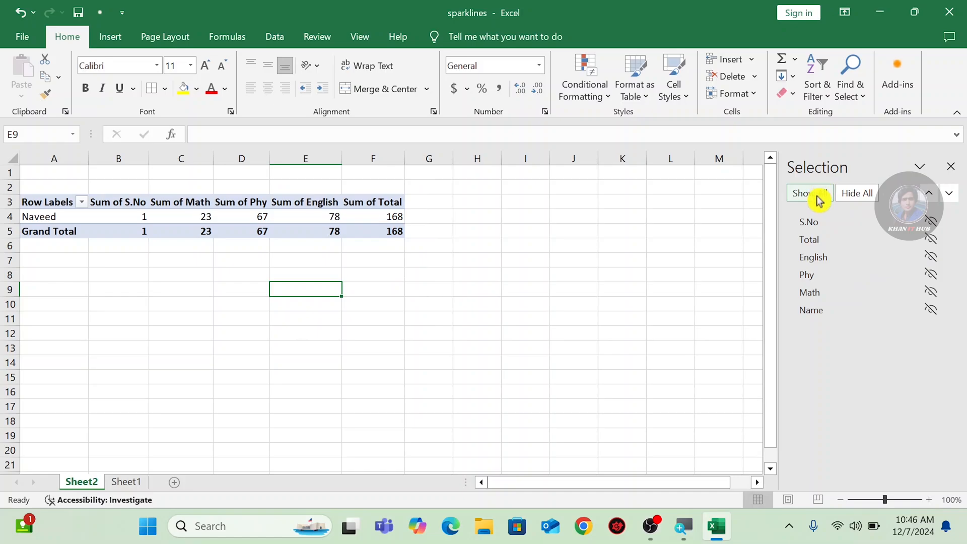
Show all slicers, hide them all, show them all again and close the Selection pane.
left_click(818, 200)
left_click(855, 199)
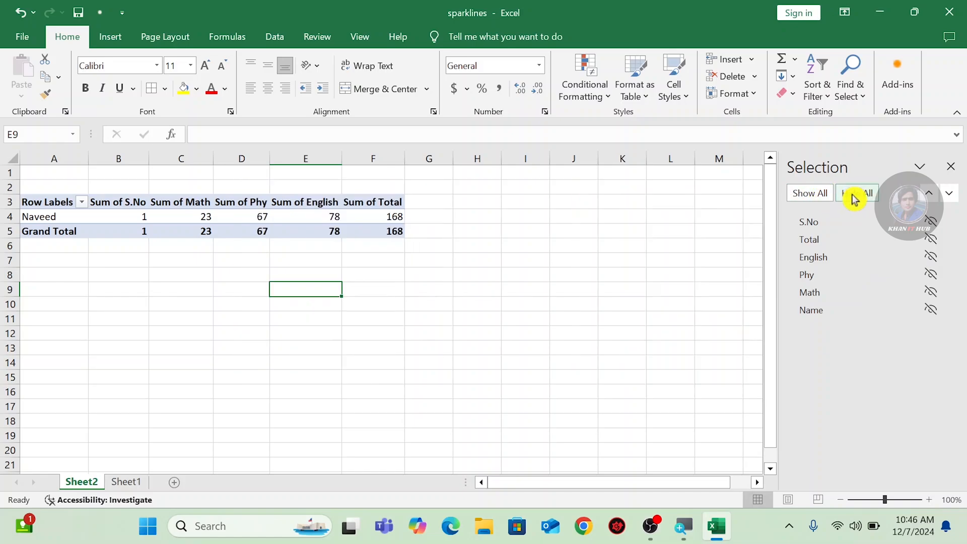
left_click(803, 195)
left_click(950, 173)
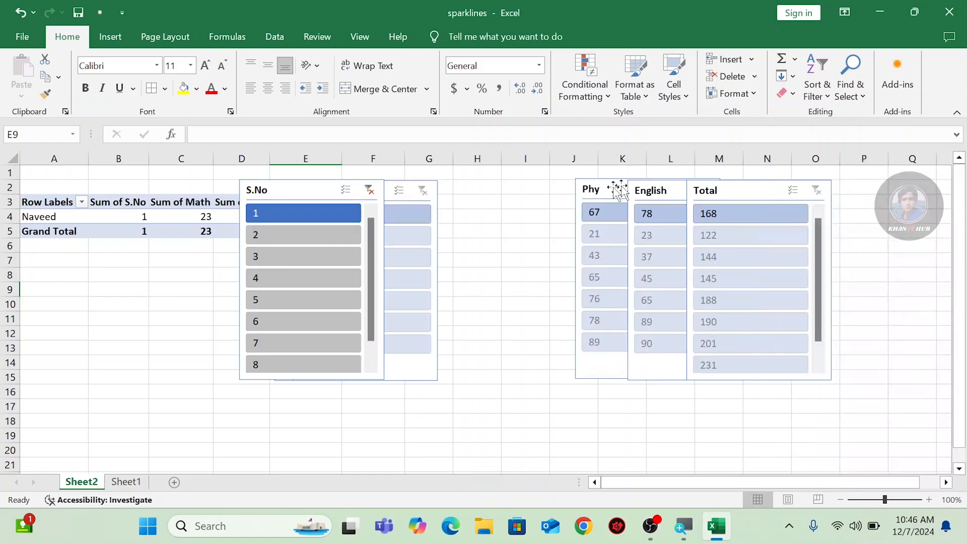
Select only the S.No slicer and check which alignment options are available for it.
left_click(285, 194)
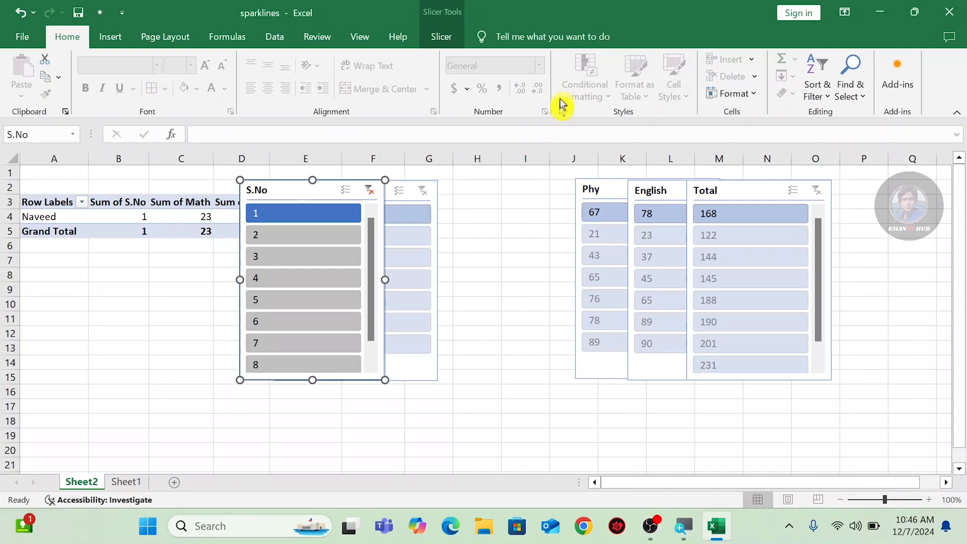
left_click(453, 37)
left_click(627, 90)
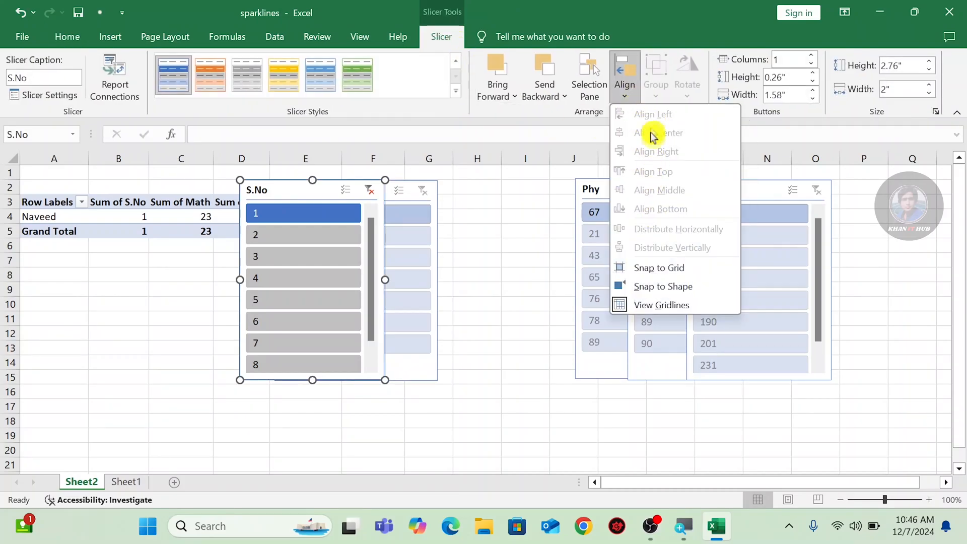
left_click(489, 230)
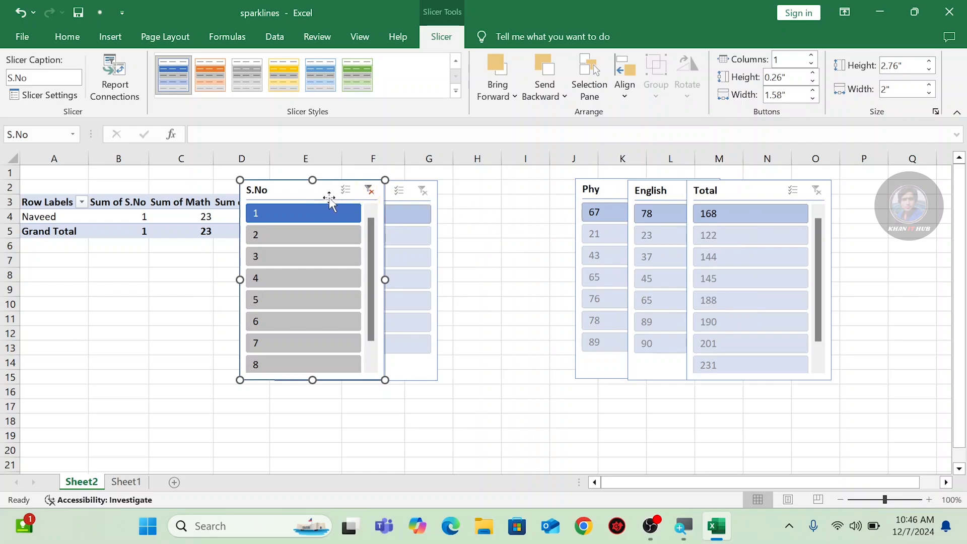
Pull the S.No slicer away from the Math slicer and move the Phy, Total and English slicers out to around columns P and Q.
left_click_drag(329, 191, 272, 210)
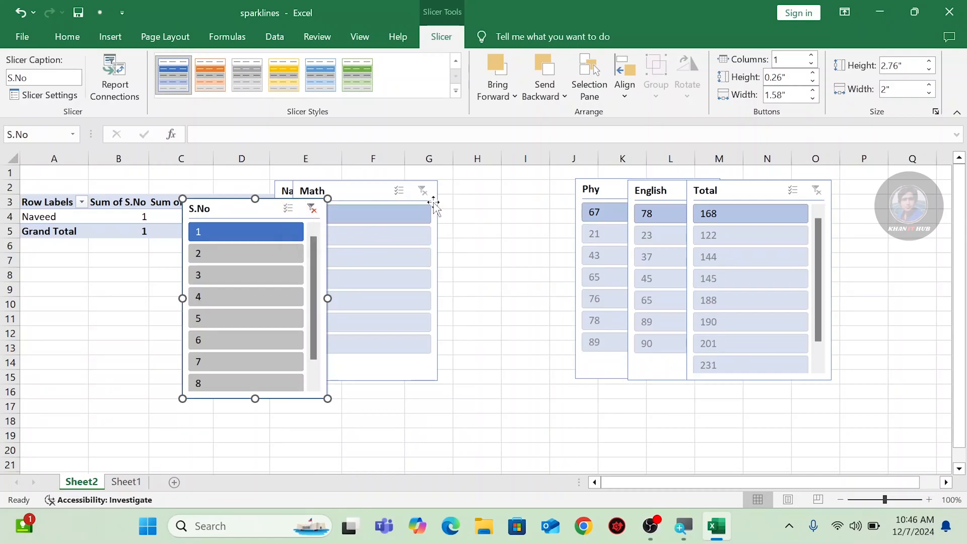
left_click_drag(605, 190, 931, 191)
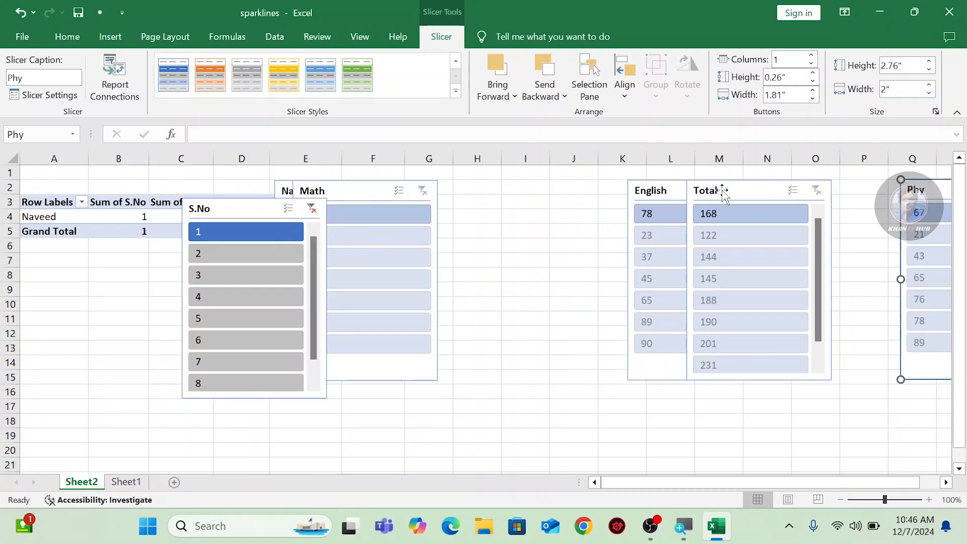
left_click_drag(707, 191, 887, 191)
left_click_drag(696, 194, 920, 194)
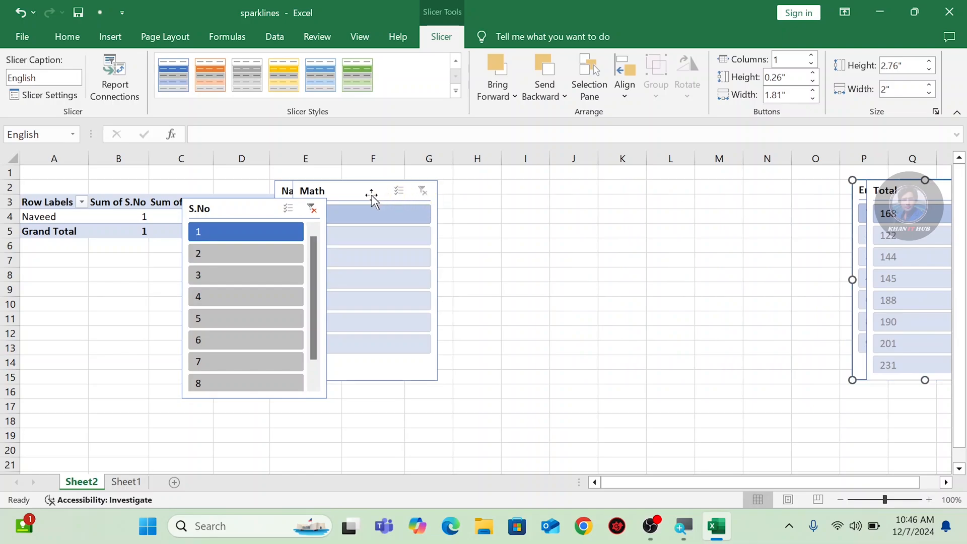
Arrange the S.No, Name k and Math slicers side by side with gaps between them, S.No over column B and Math over column I.
left_click_drag(371, 199, 417, 195)
left_click_drag(250, 207, 181, 184)
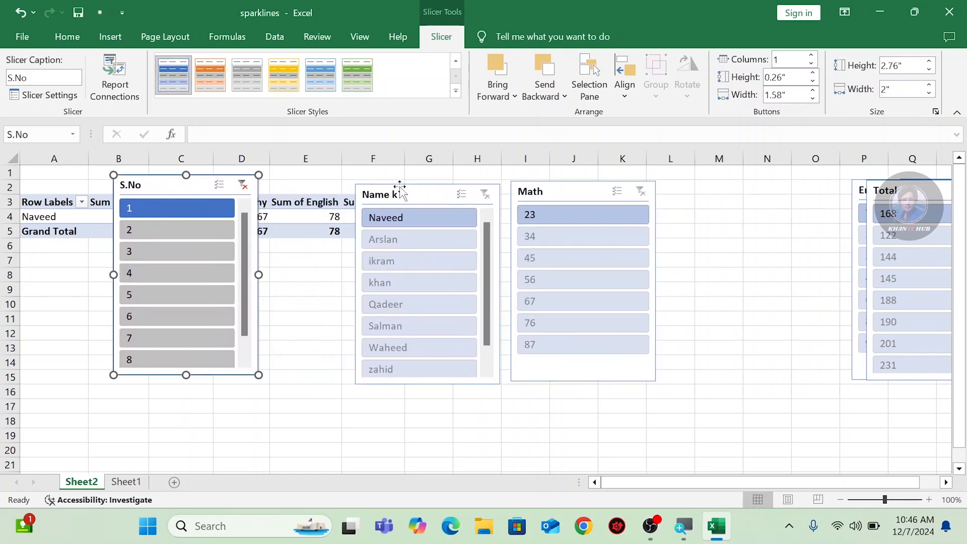
left_click_drag(400, 191, 361, 187)
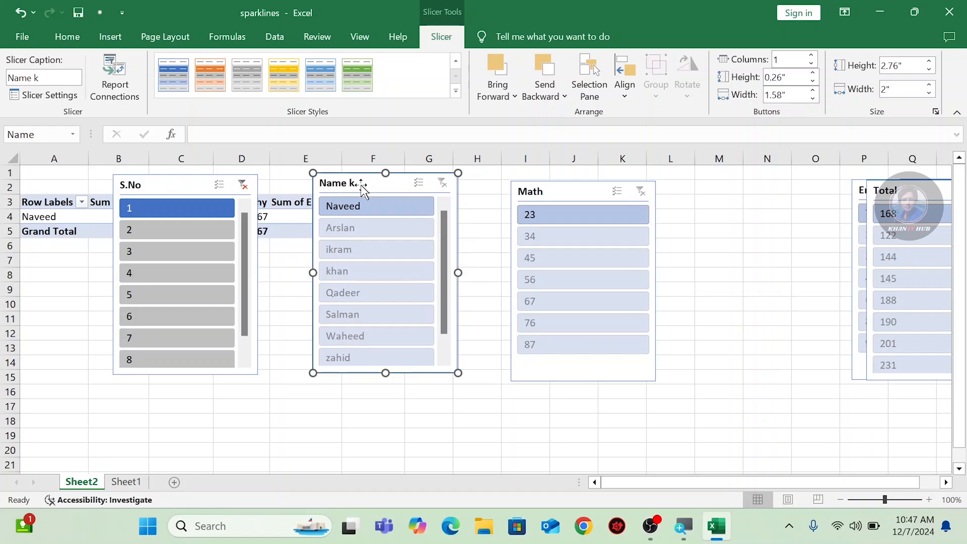
Select the S.No, Name k and Math slicers together.
left_click(197, 189)
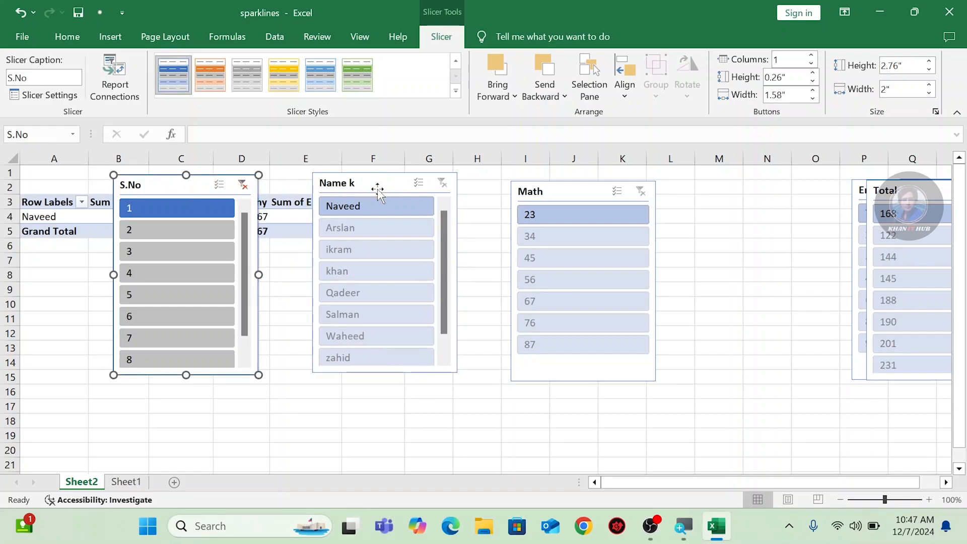
left_click(381, 188, "ctrl")
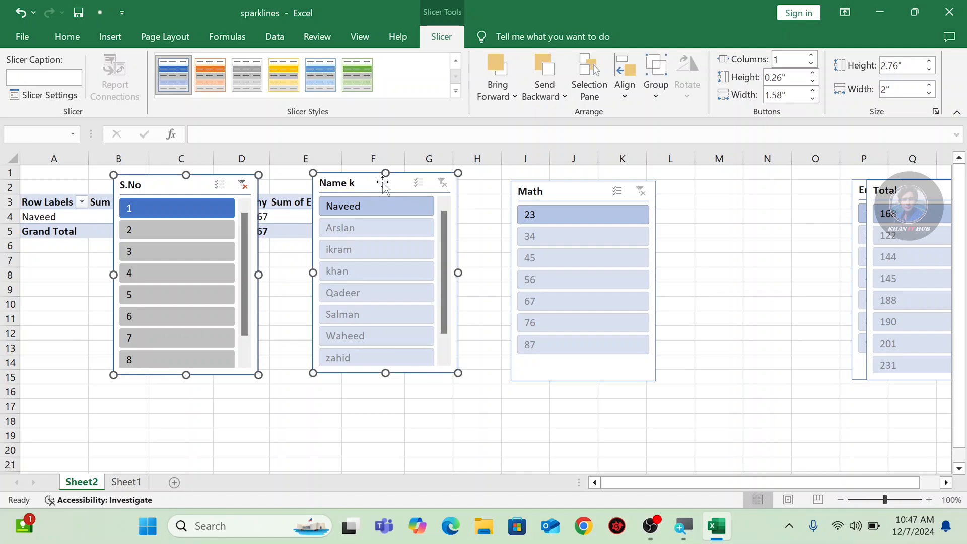
left_click(574, 190, "ctrl")
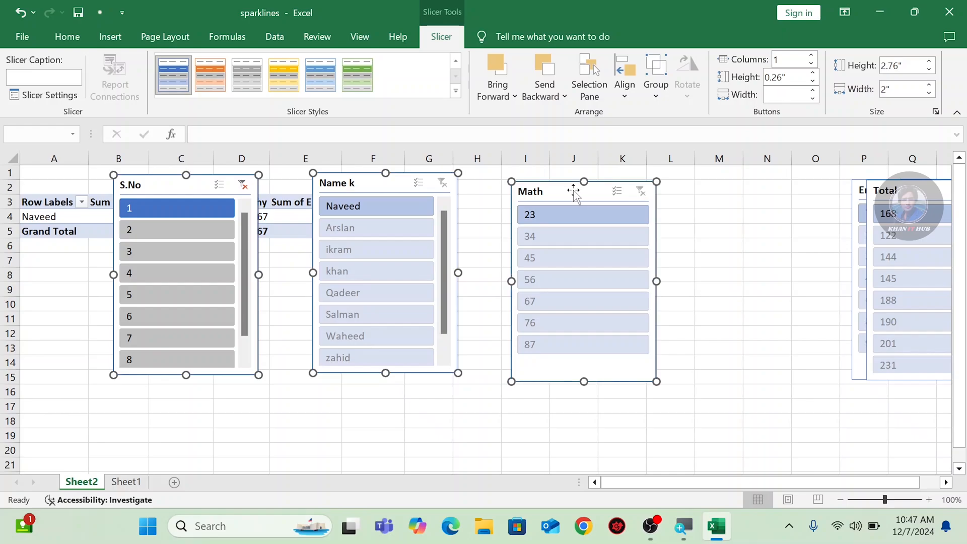
Try Align Left on the three selected slicers and undo it.
left_click(624, 95)
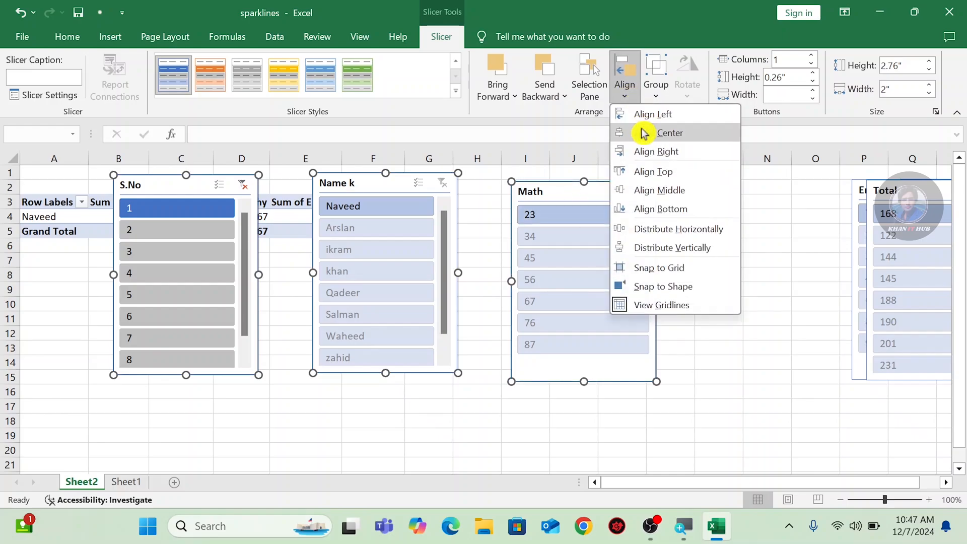
left_click(657, 118)
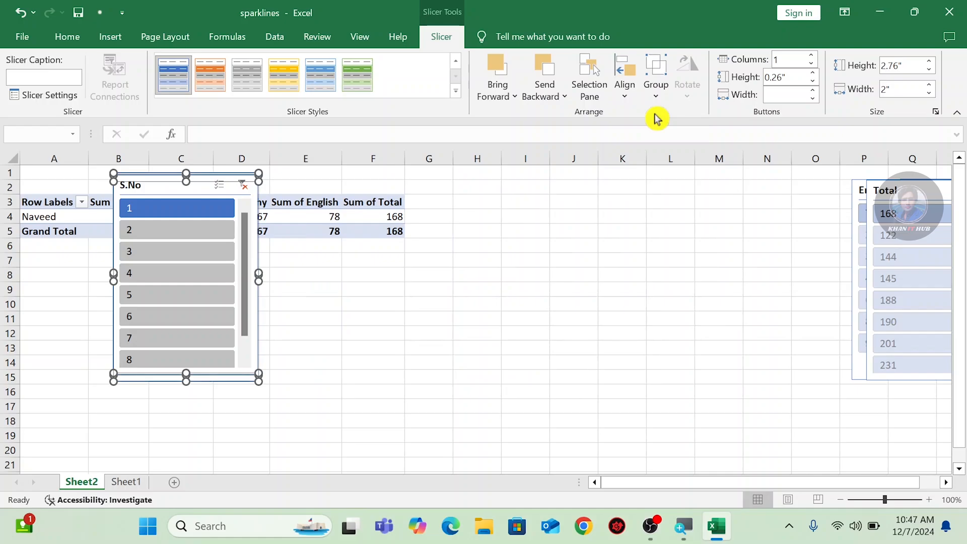
left_click(623, 96)
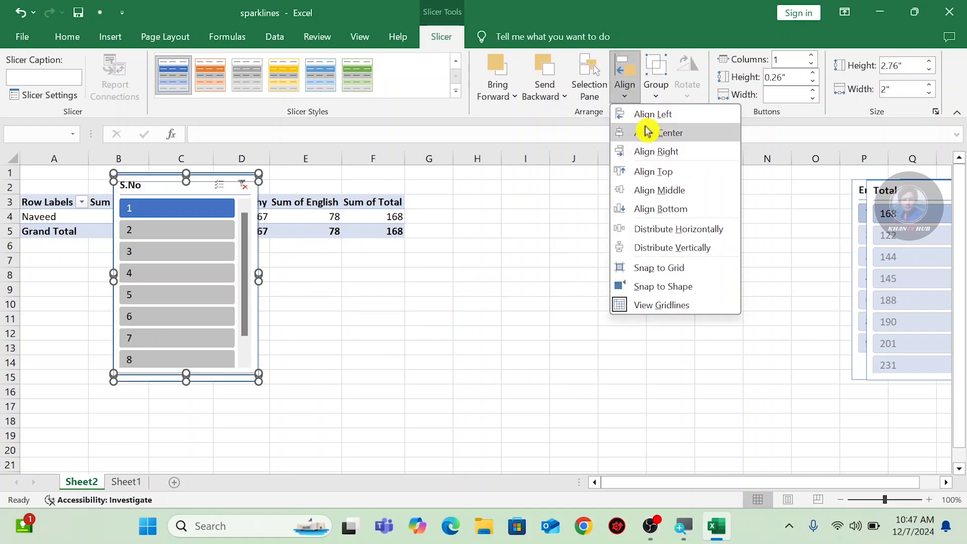
left_click(575, 207)
key("ctrl+z")
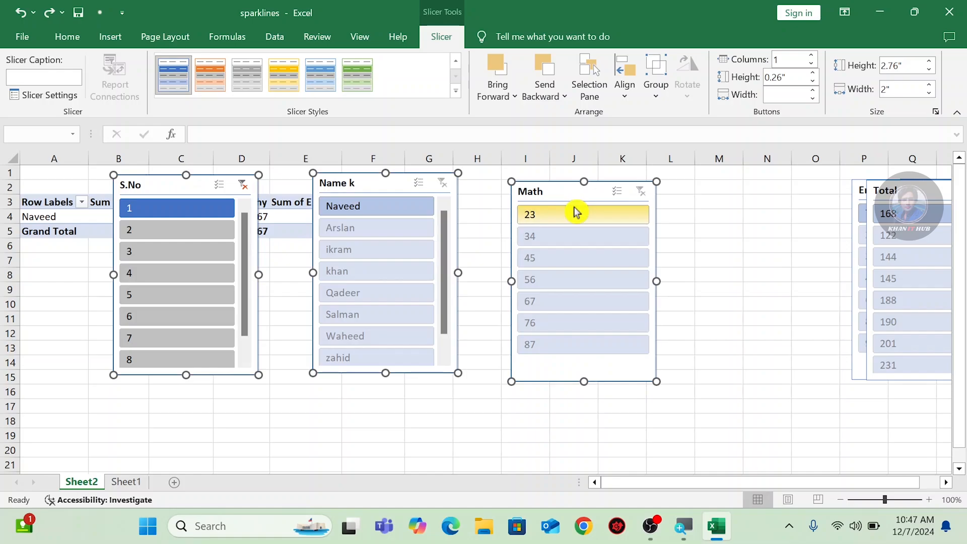
Try Align Center and Align Right on the three selected slicers, undoing each alignment.
left_click(625, 93)
left_click(654, 134)
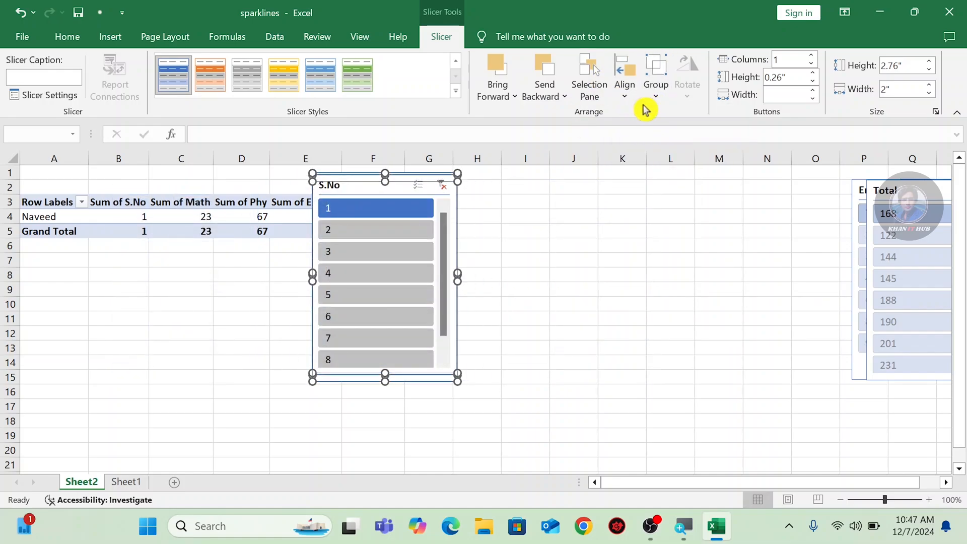
key("ctrl+z")
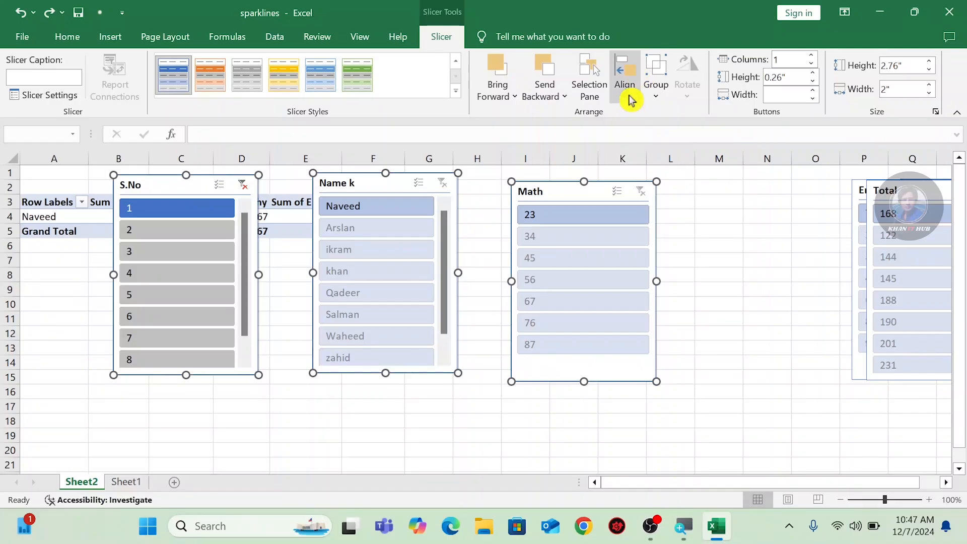
left_click(627, 95)
left_click(650, 151)
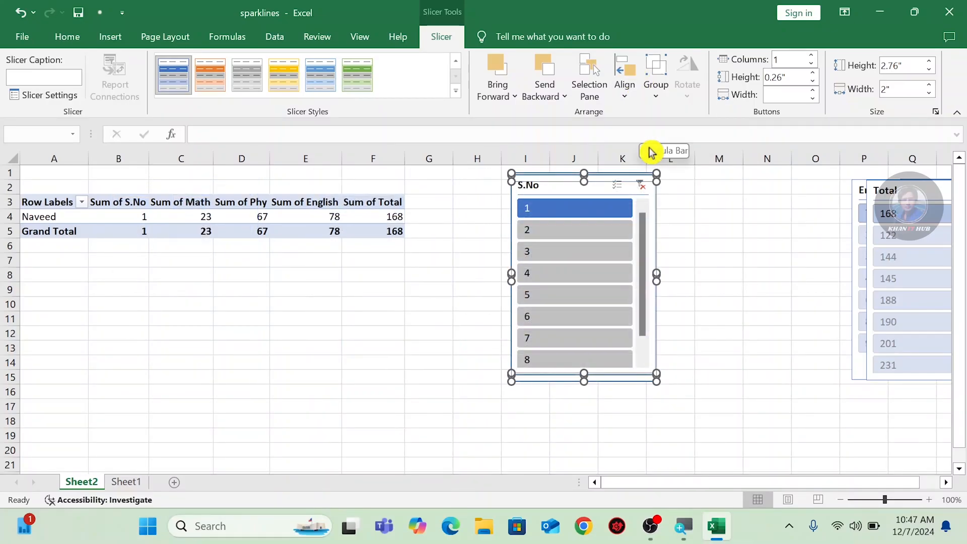
key("ctrl+z")
Try Align Top on the three selected slicers and undo it.
left_click(624, 99)
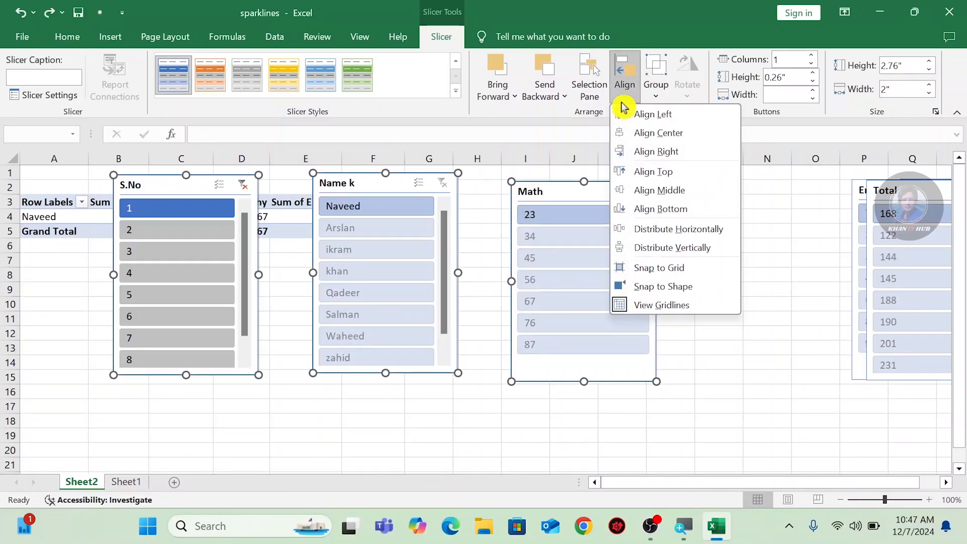
left_click(660, 173)
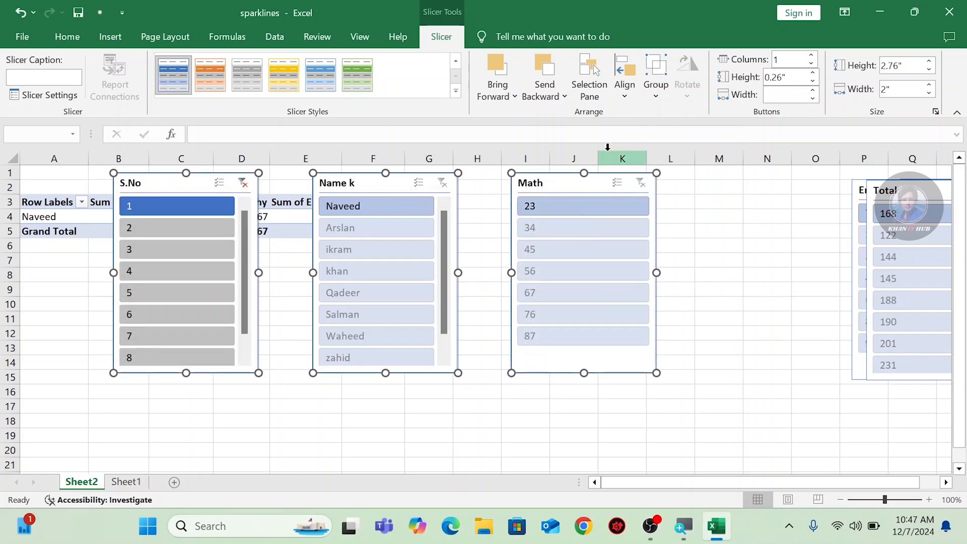
key("ctrl+z")
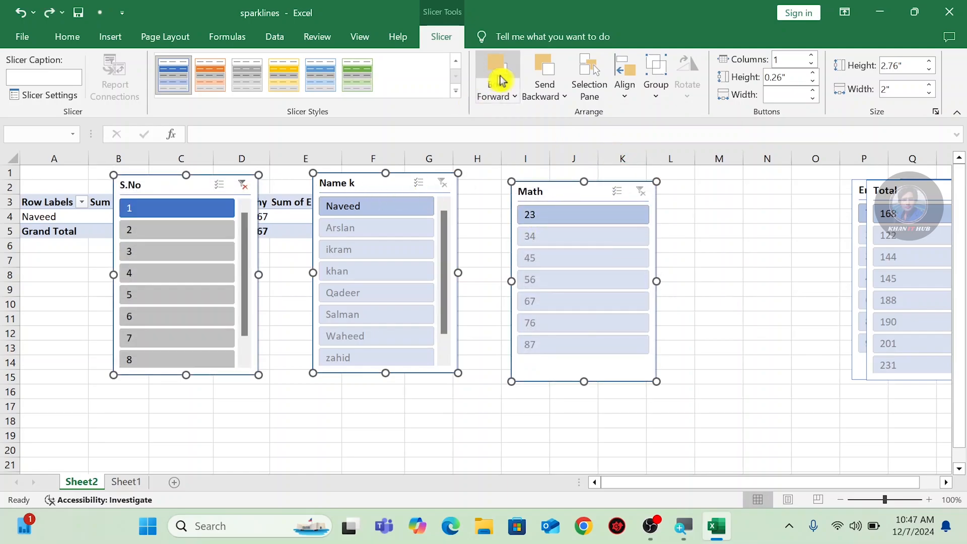
Apply Align Middle and Align Bottom to the S.No, Name k and Math slicers.
left_click(628, 96)
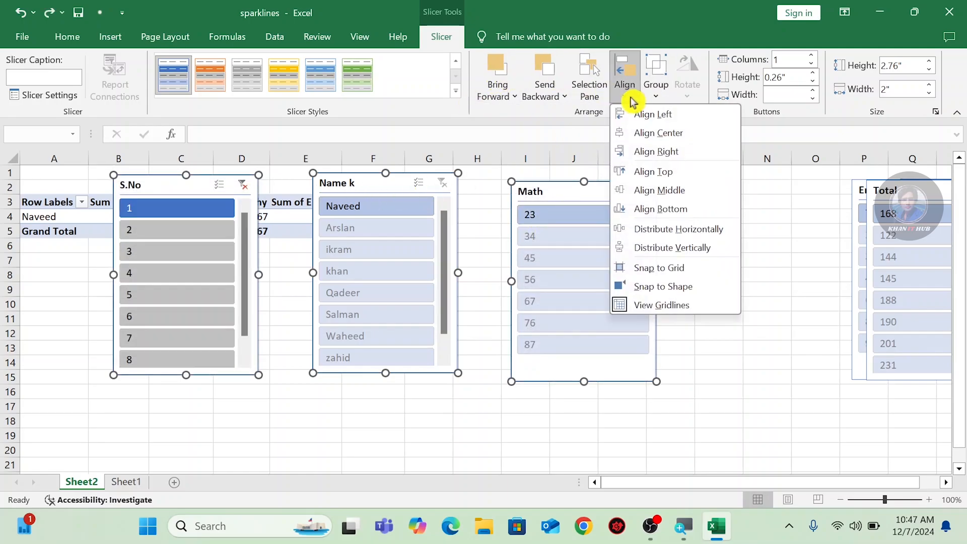
left_click(657, 191)
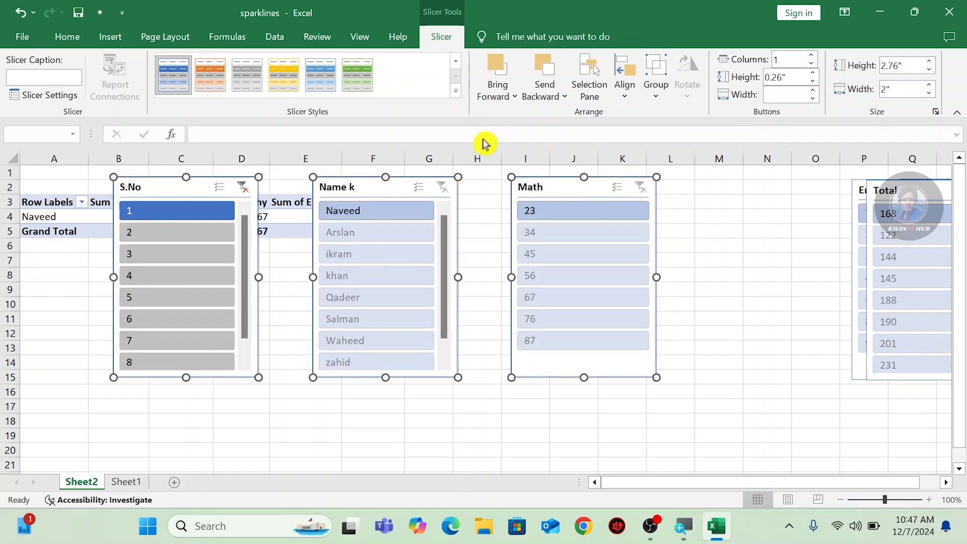
left_click(625, 96)
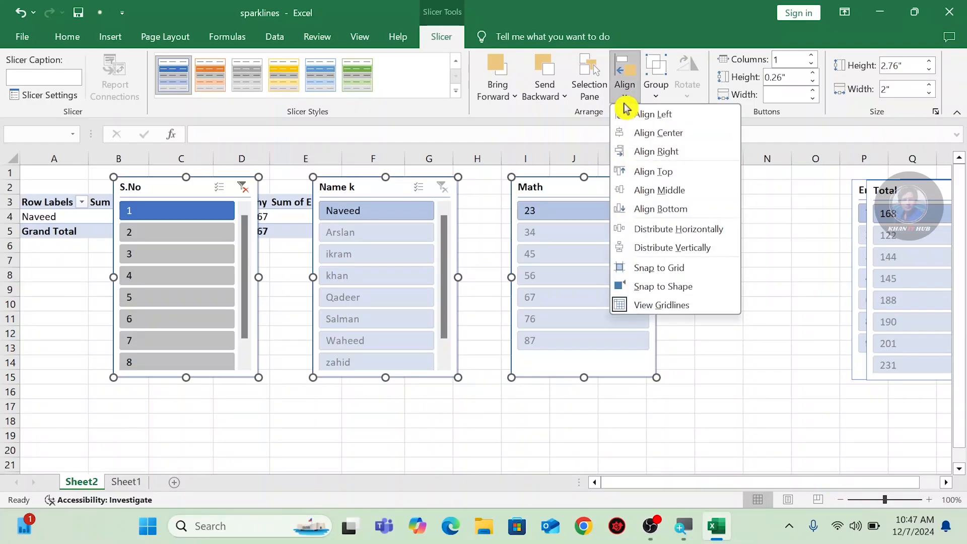
left_click(661, 208)
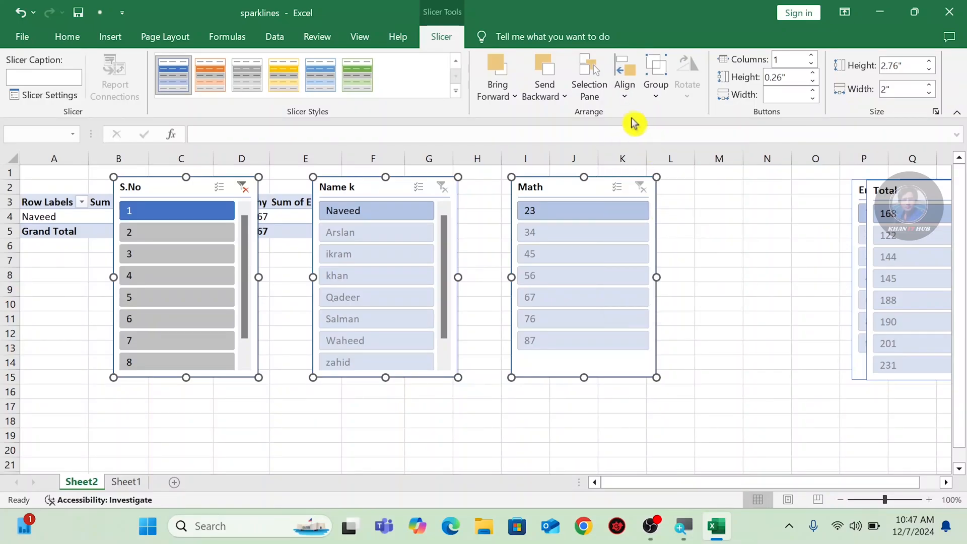
Deselect the three slicers, shift the Name k slicer to the right over columns F–H and the S.No slicer slightly left.
left_click(623, 95)
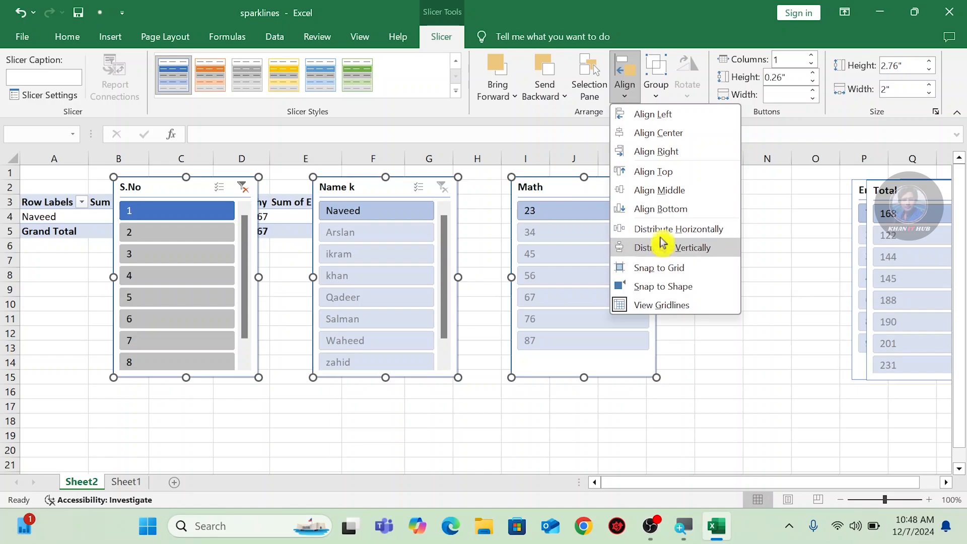
left_click(488, 321)
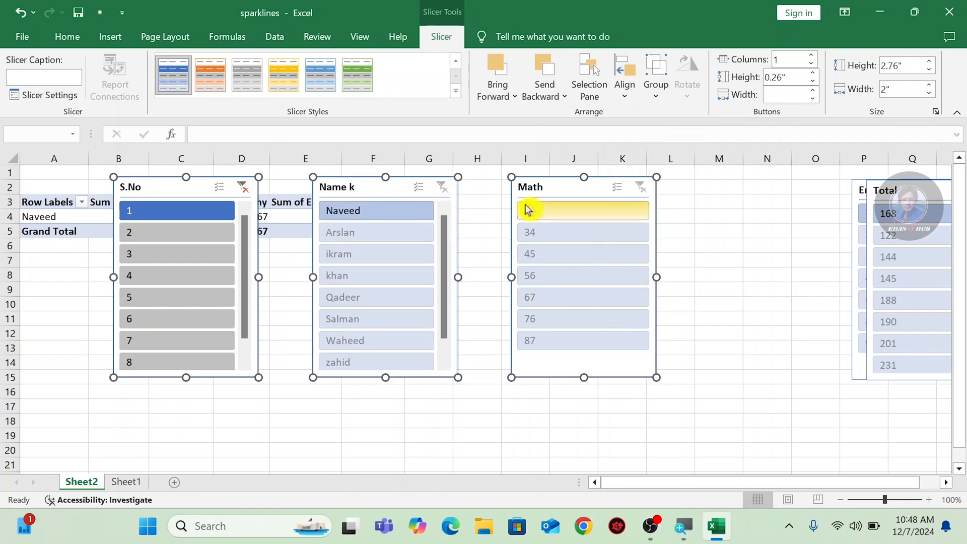
left_click(489, 264)
left_click(438, 392)
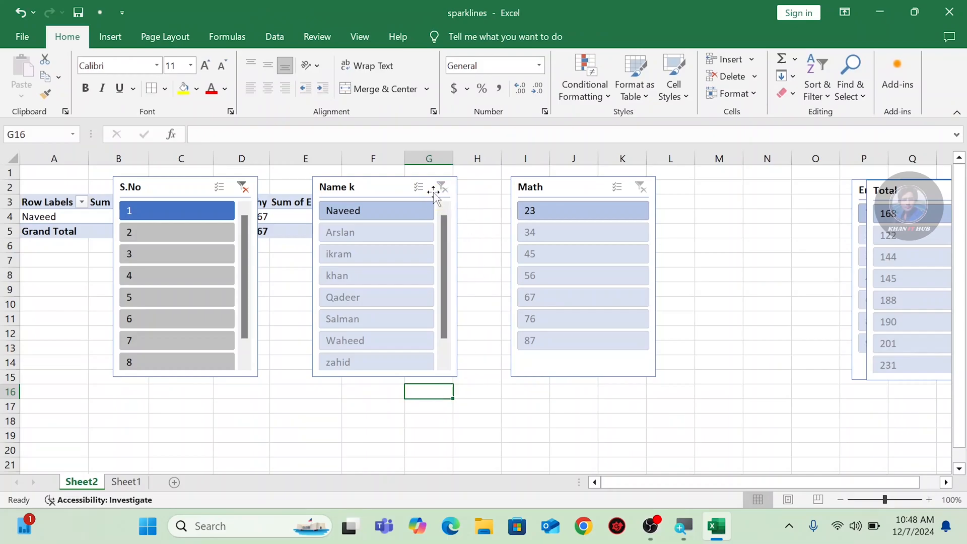
left_click_drag(379, 188, 417, 190)
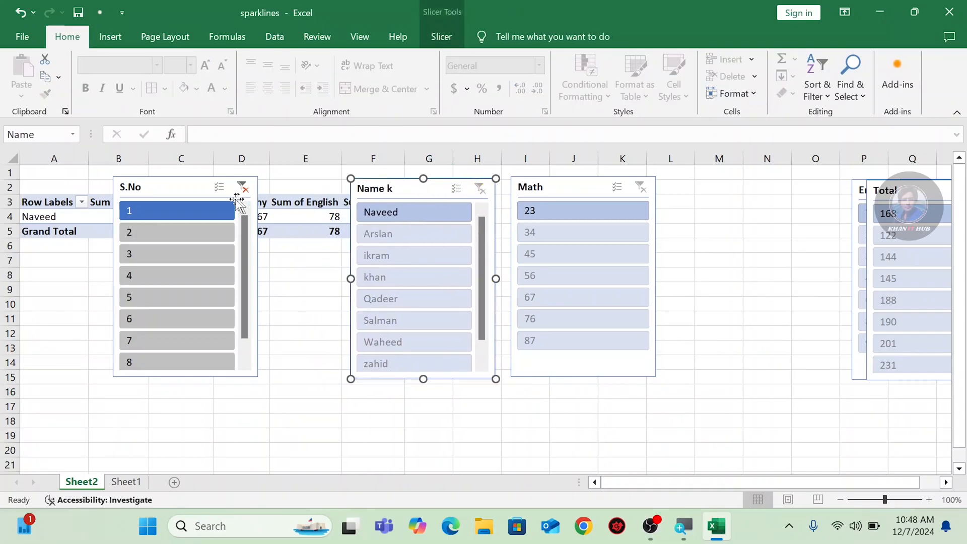
left_click_drag(185, 190, 157, 191)
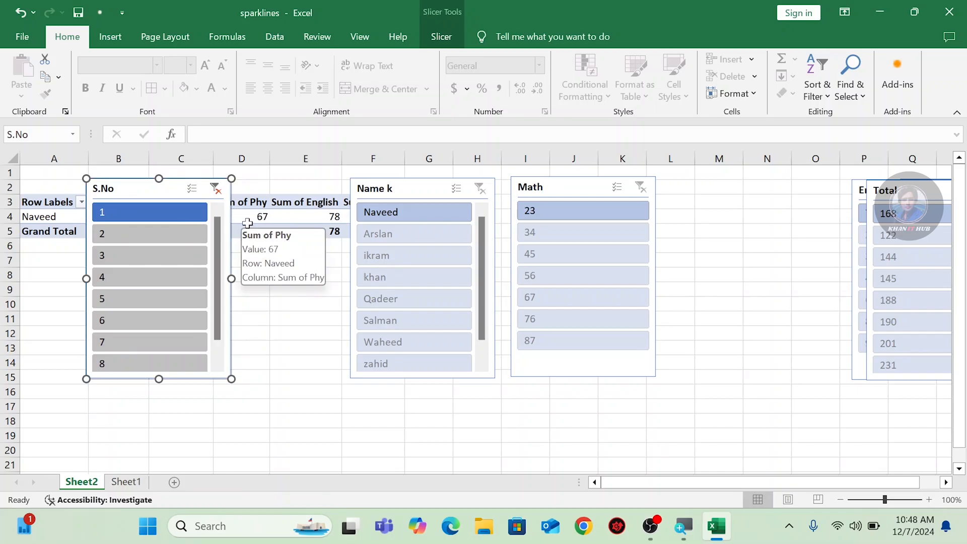
Select the S.No, Name k and Math slicers together and apply Distribute Horizontally.
left_click(430, 187, "ctrl")
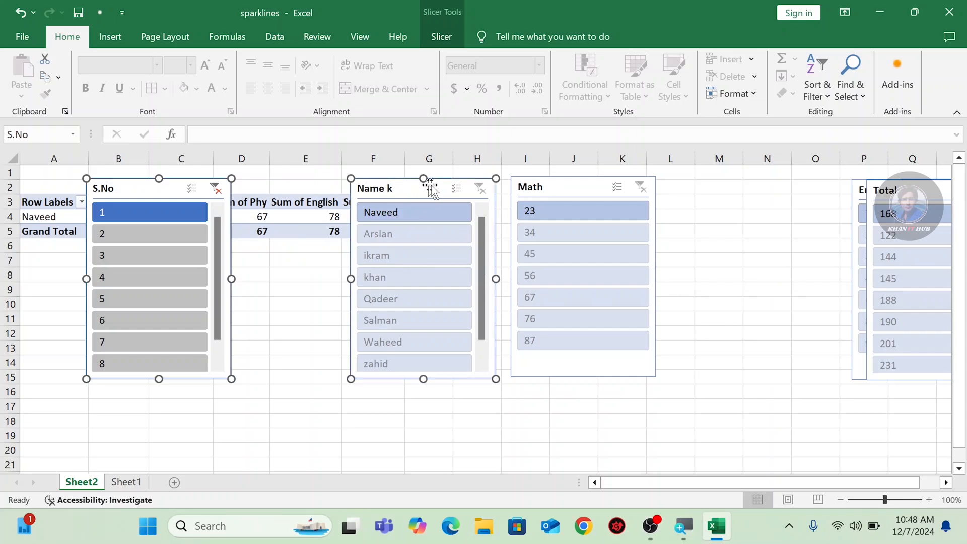
left_click(574, 187, "ctrl")
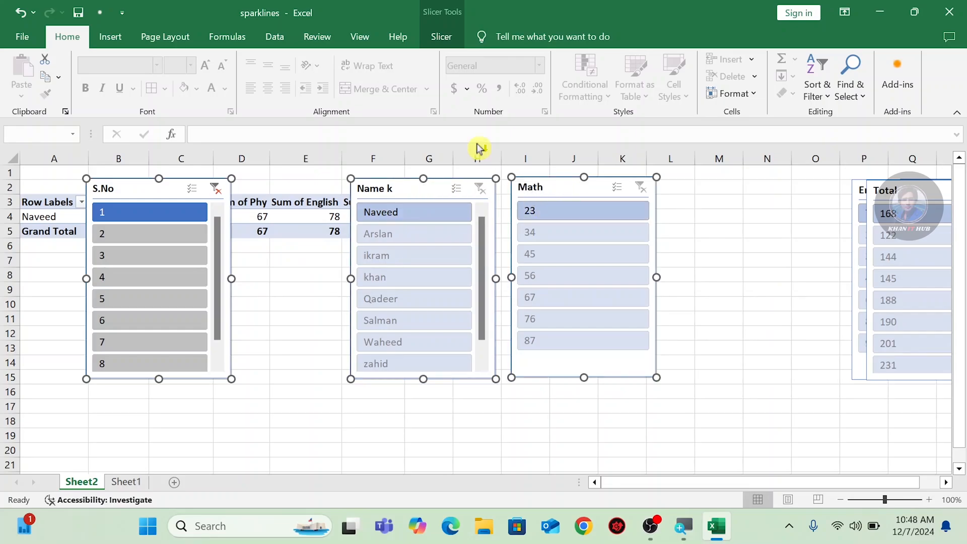
left_click(441, 37)
left_click(624, 93)
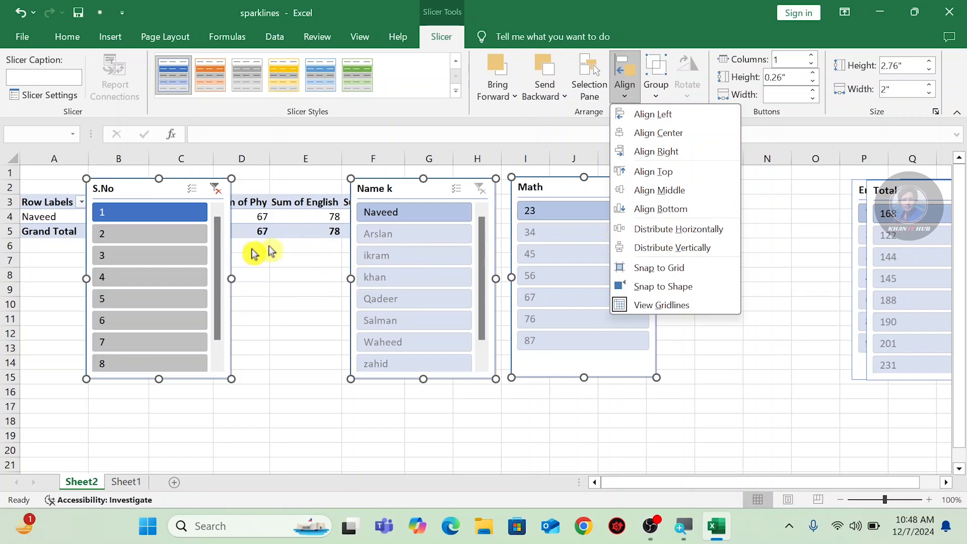
left_click(670, 230)
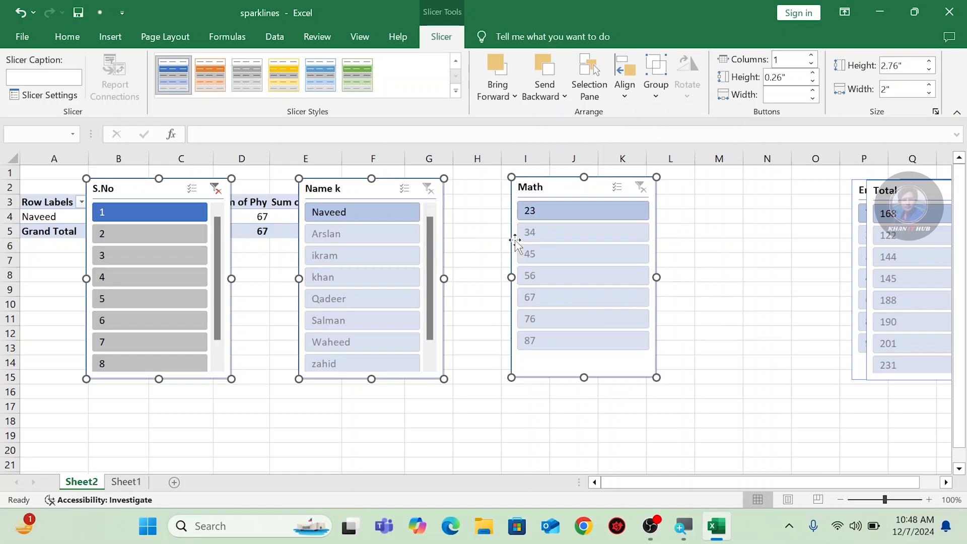
Zoom out to 57%, shrink the three selected slicers to about 2.6 inches high, and filter the Math slicer to 45.
left_click(627, 94)
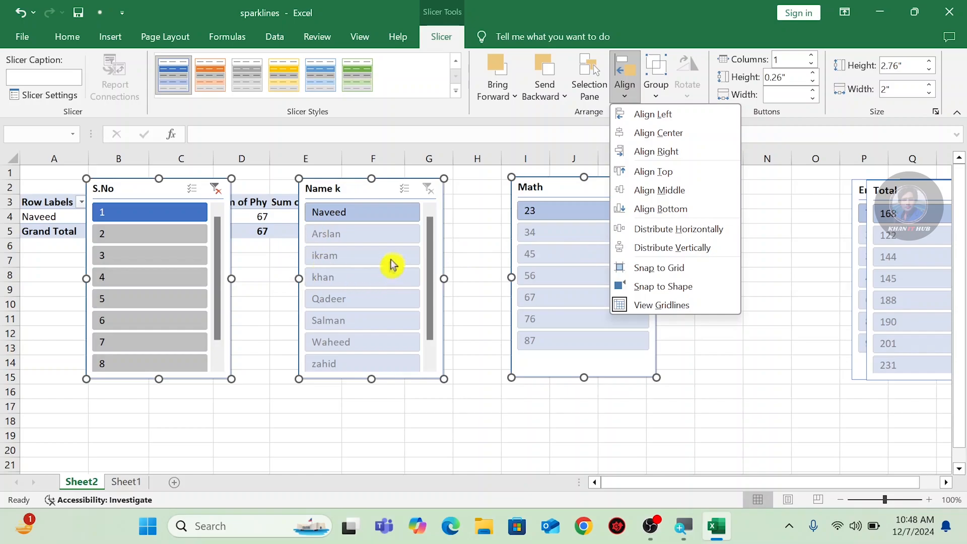
left_click(476, 223)
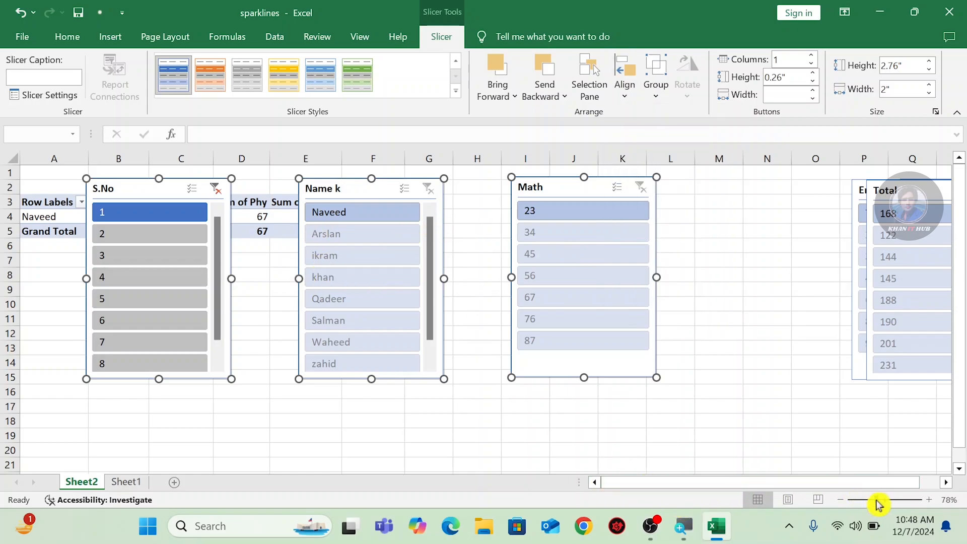
left_click_drag(880, 504, 868, 502)
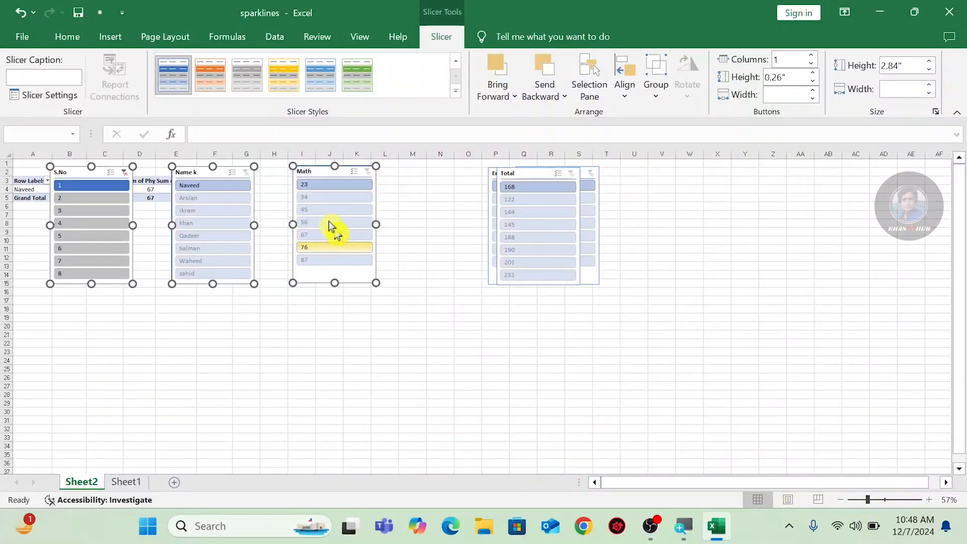
mouse_move(292, 283)
left_mouse_down()
mouse_move(318, 237)
mouse_move(304, 273)
left_mouse_up()
left_click(340, 310)
left_click(339, 210)
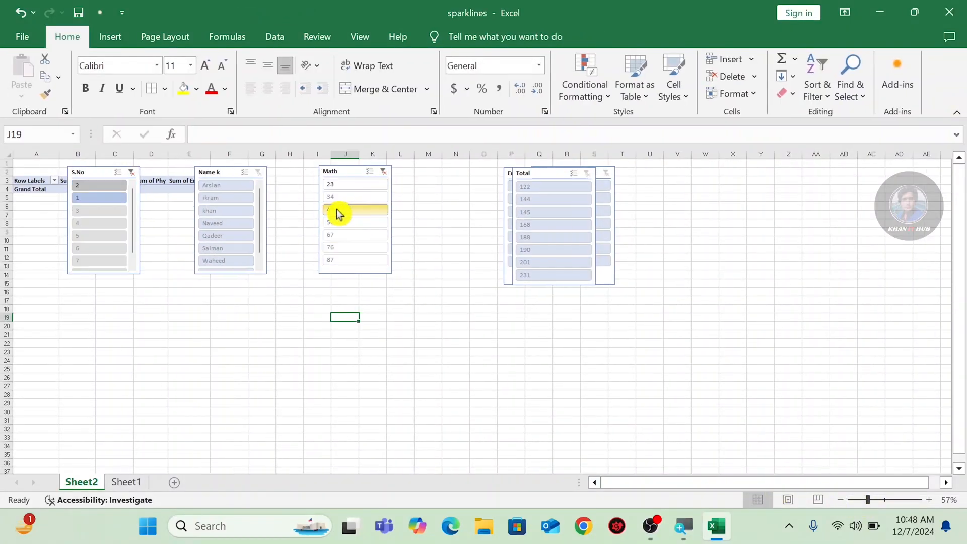
Stack the slicers in one column by moving Name k just below Math and S.No below Name k.
left_click(343, 173)
left_click(221, 174)
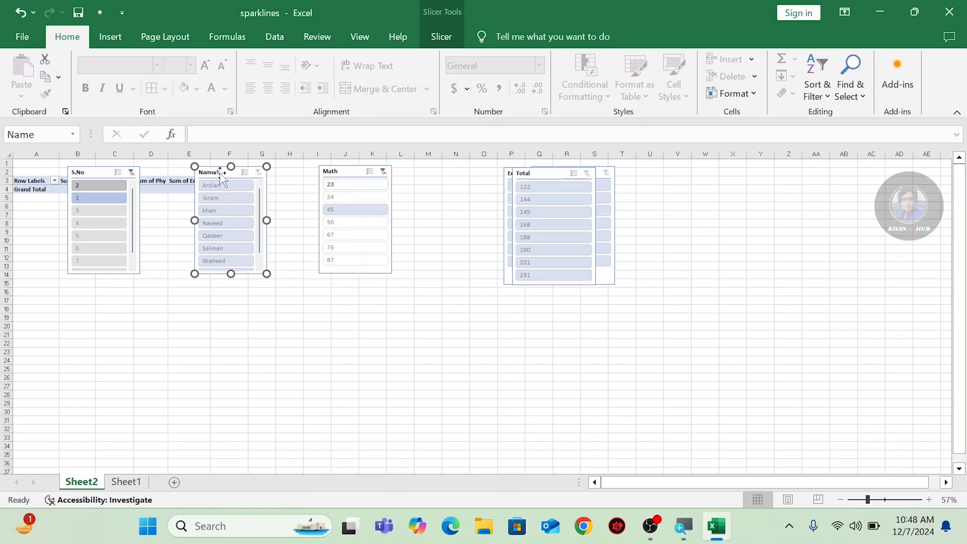
left_click_drag(221, 174, 344, 286)
left_click(113, 174)
left_click_drag(112, 174, 355, 411)
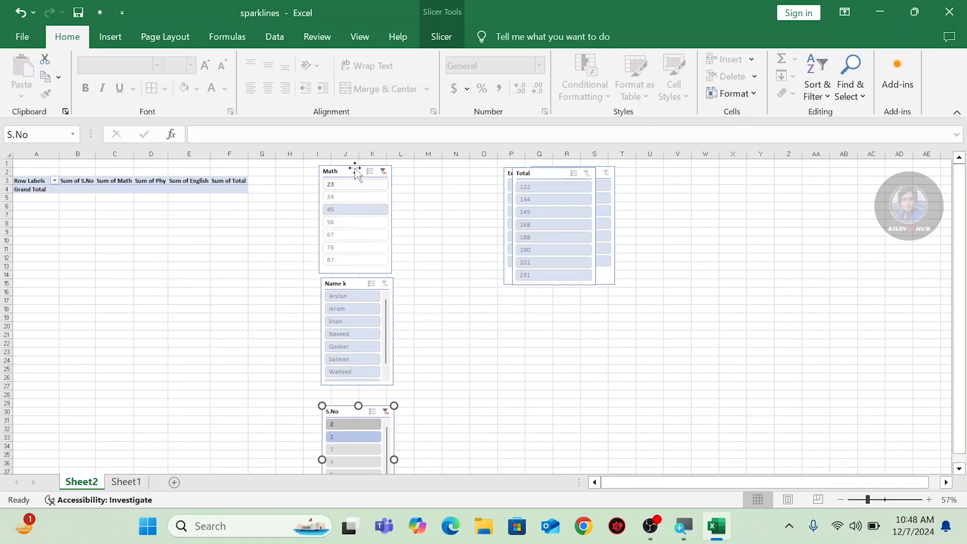
Select the stacked Math, Name k and S.No slicers and apply Distribute Vertically.
left_click(355, 169, "ctrl")
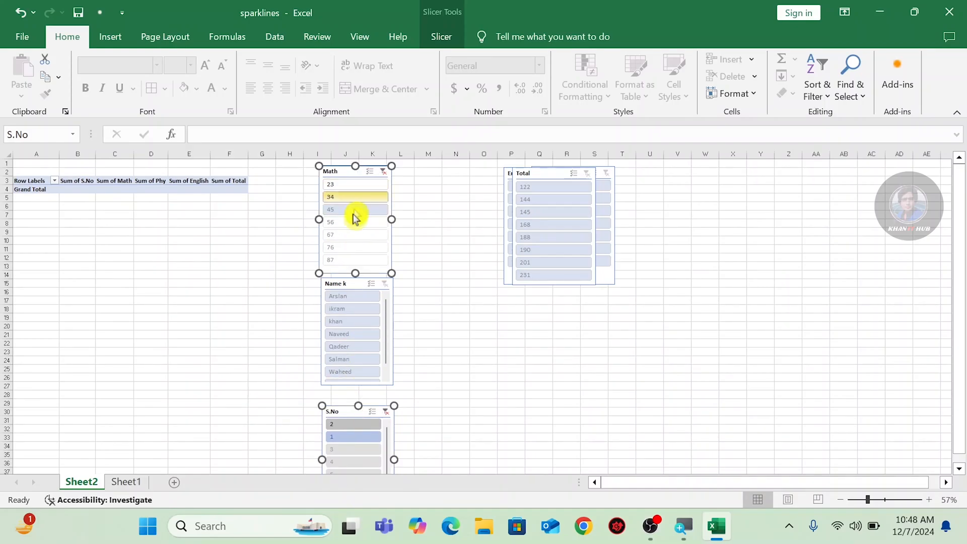
left_click(351, 285, "ctrl")
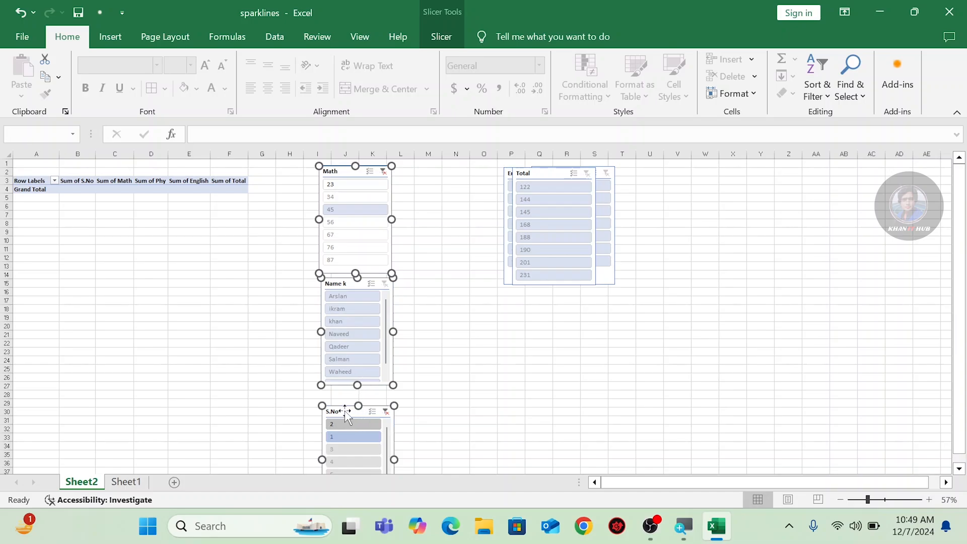
left_click(443, 37)
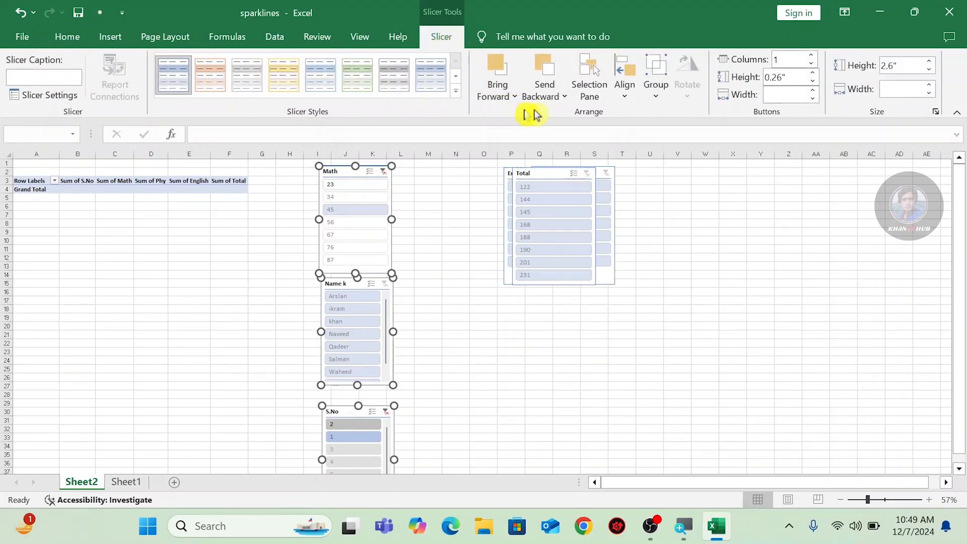
left_click(625, 95)
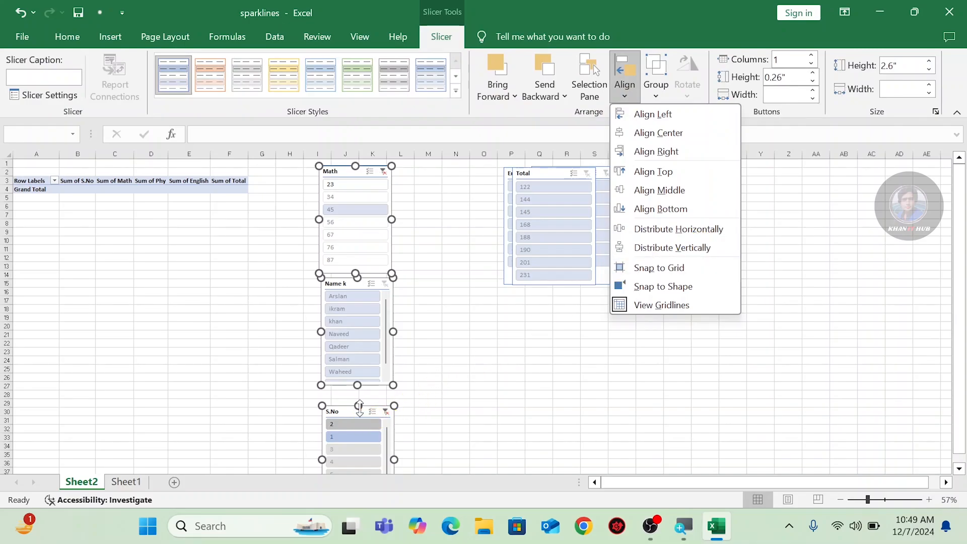
left_click(682, 248)
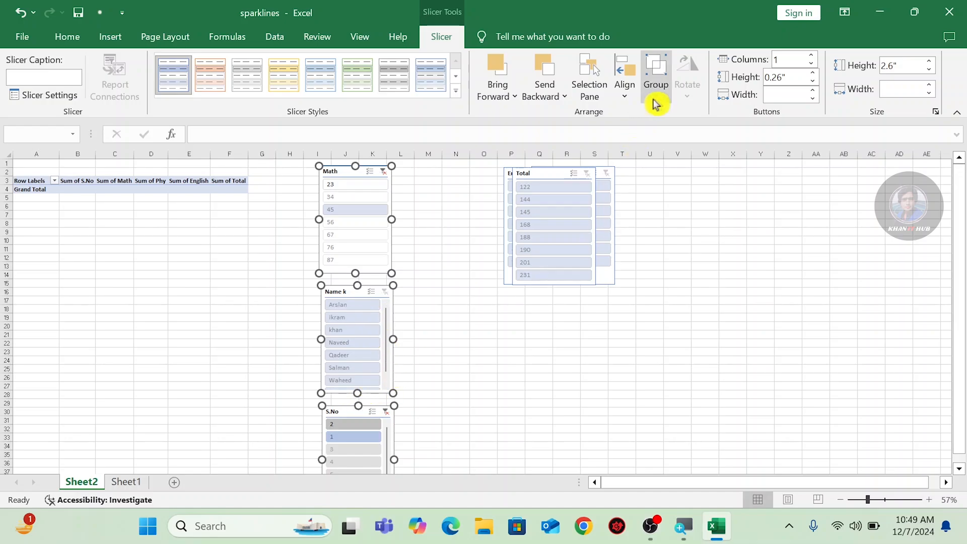
Return the zoom to 100% and change the row heights so rows 6 and 7 collapse and row 8 becomes tall.
left_click(627, 93)
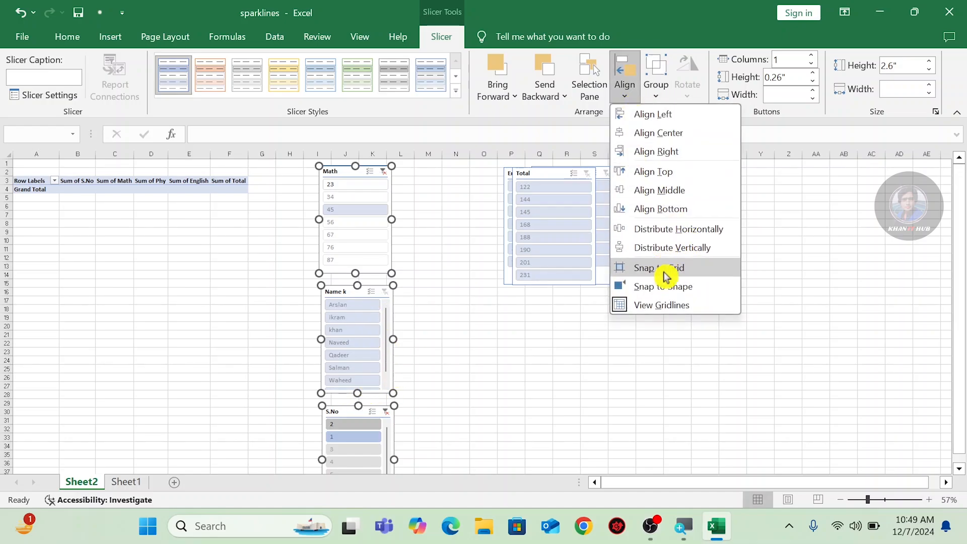
left_click(885, 500)
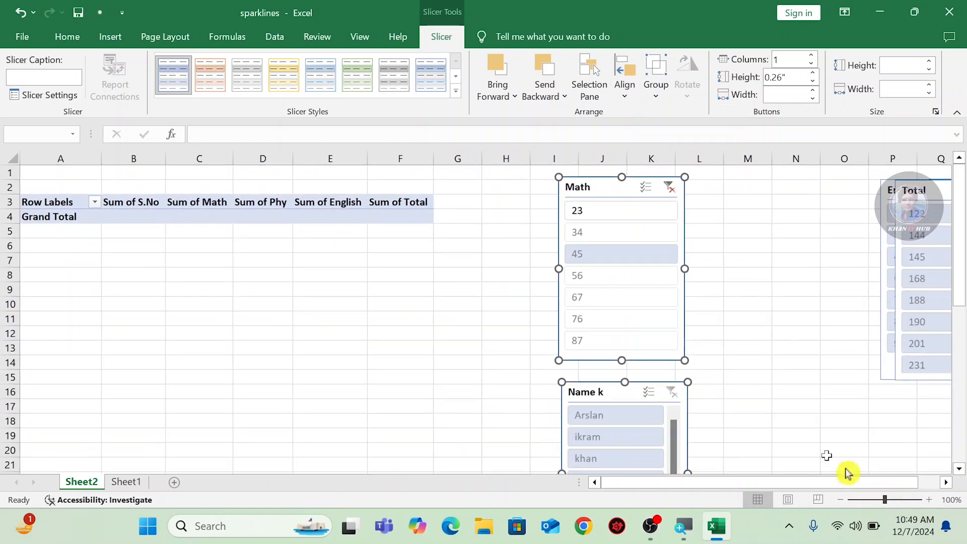
left_click(476, 274)
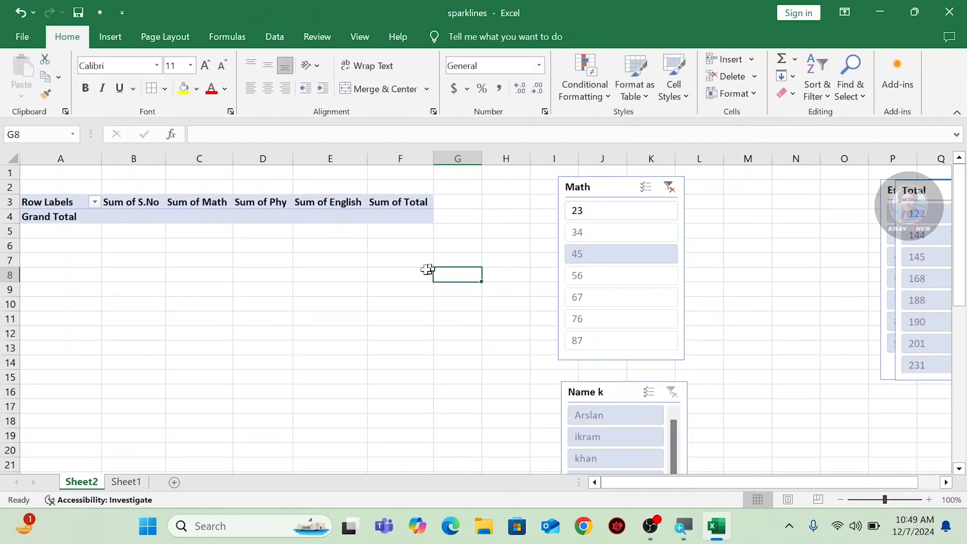
left_click(402, 275)
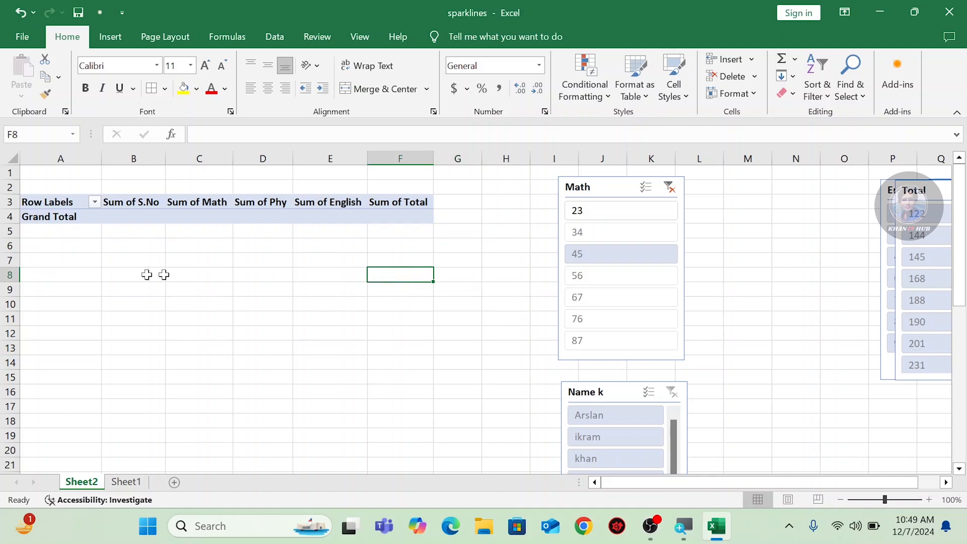
left_click_drag(19, 269, 19, 318)
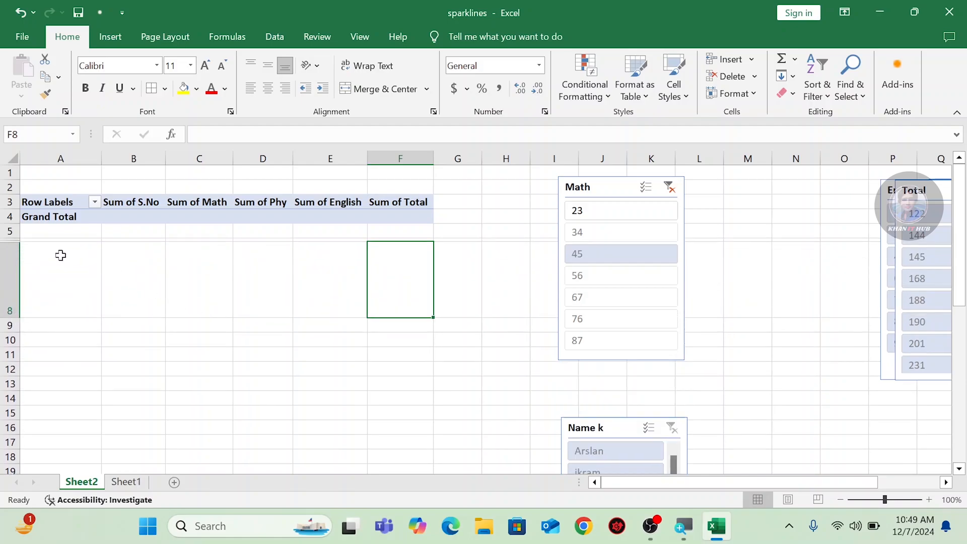
Shrink the Math slicer to about 0.45 inches high by 0.78 inches wide and move it into cell F8.
left_click(616, 189)
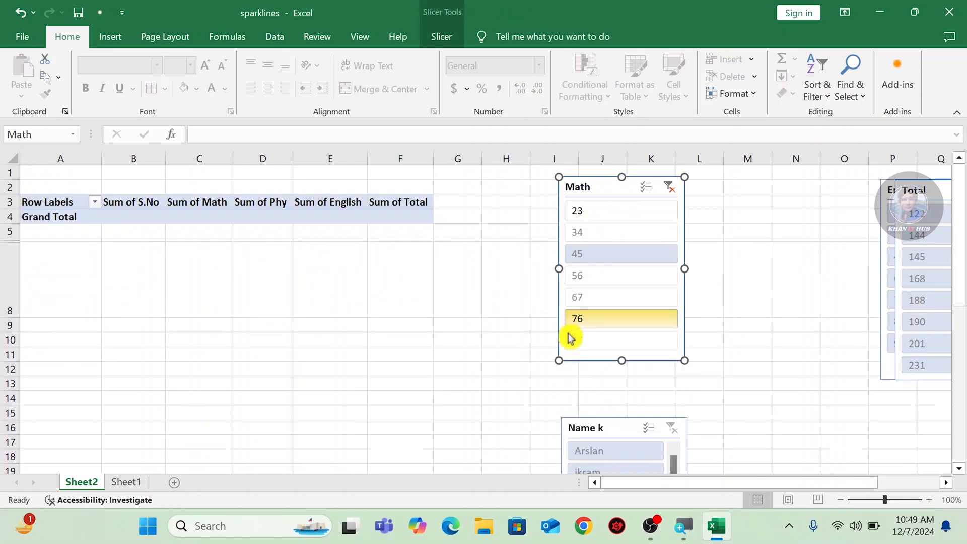
left_click_drag(558, 359, 640, 221)
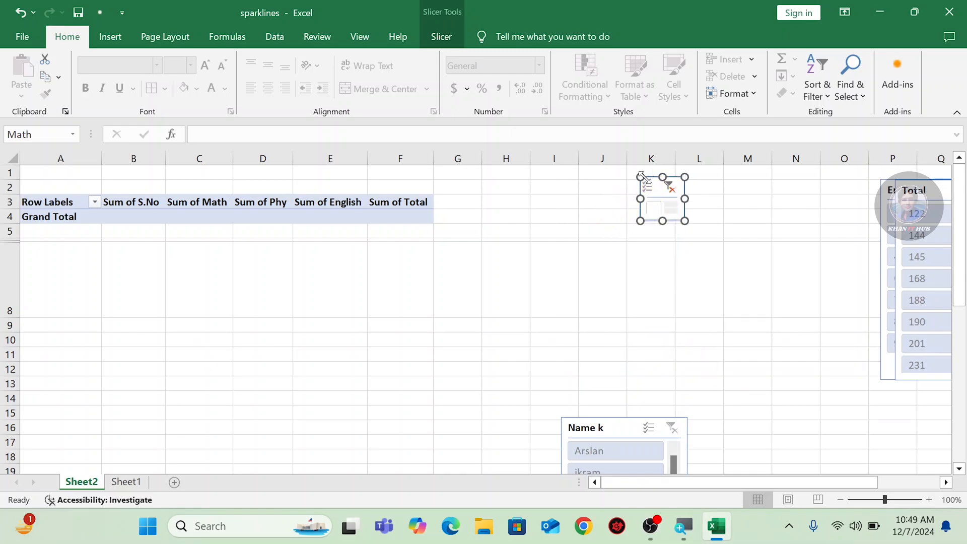
left_click_drag(640, 176, 628, 187)
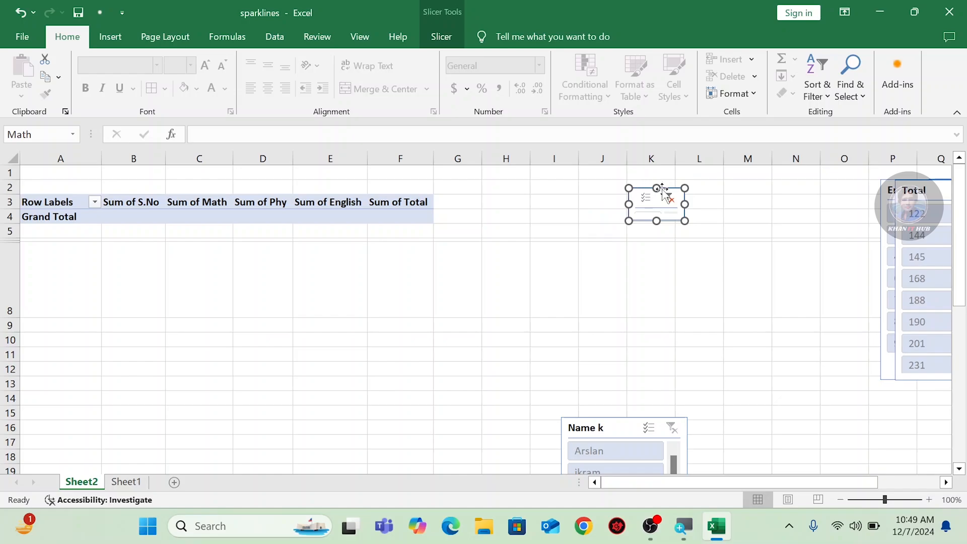
left_click(605, 274)
left_click(662, 194)
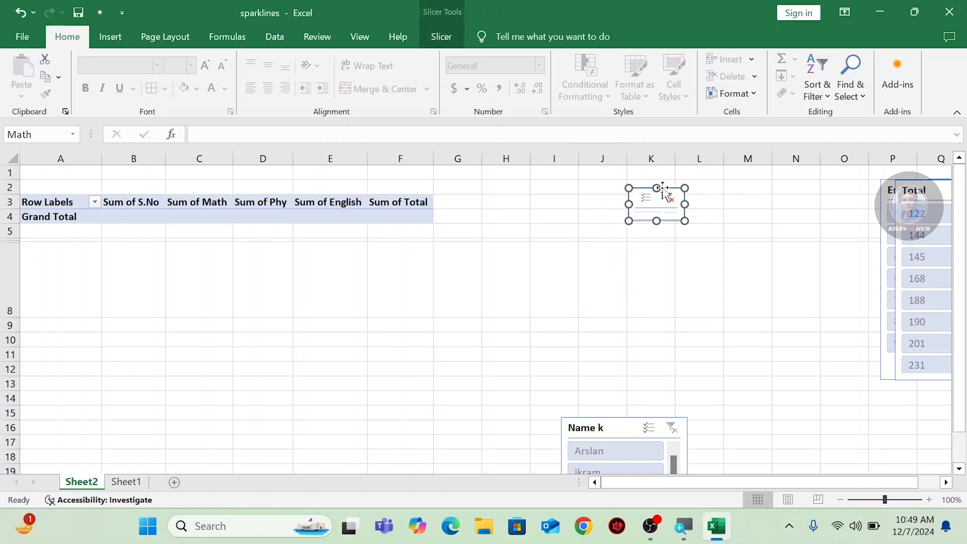
left_click_drag(675, 187, 408, 245)
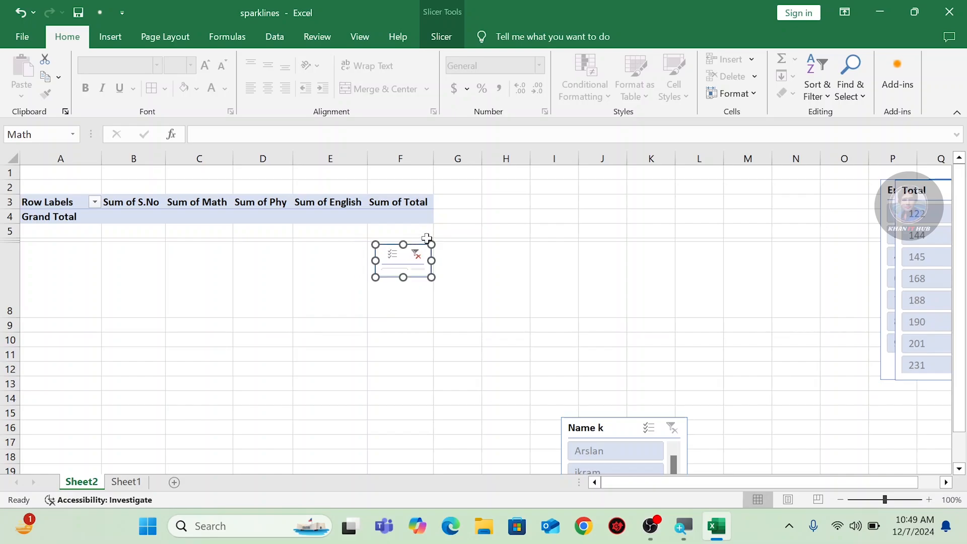
Turn on Snap to Grid and test it by moving the Math slicer right and back to the top of cell F8.
left_click(442, 37)
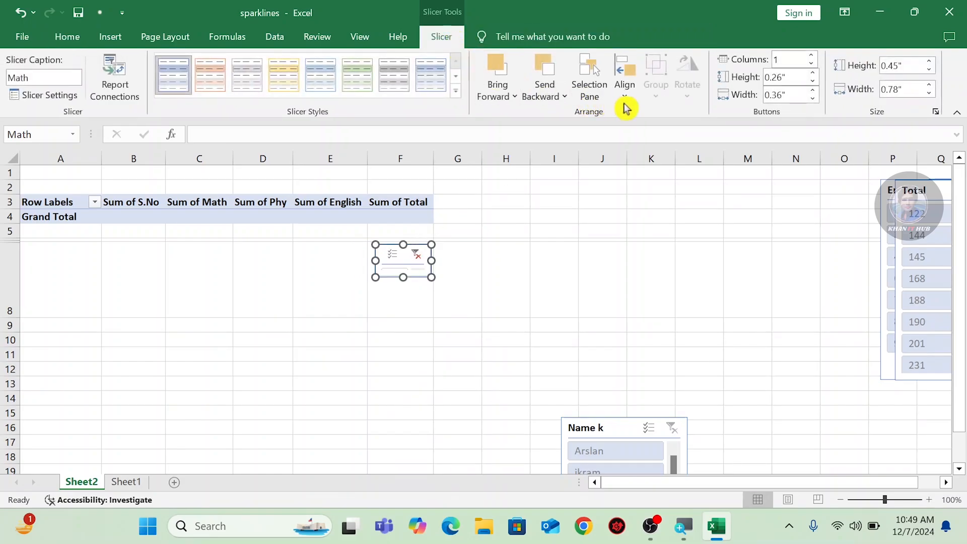
left_click(625, 95)
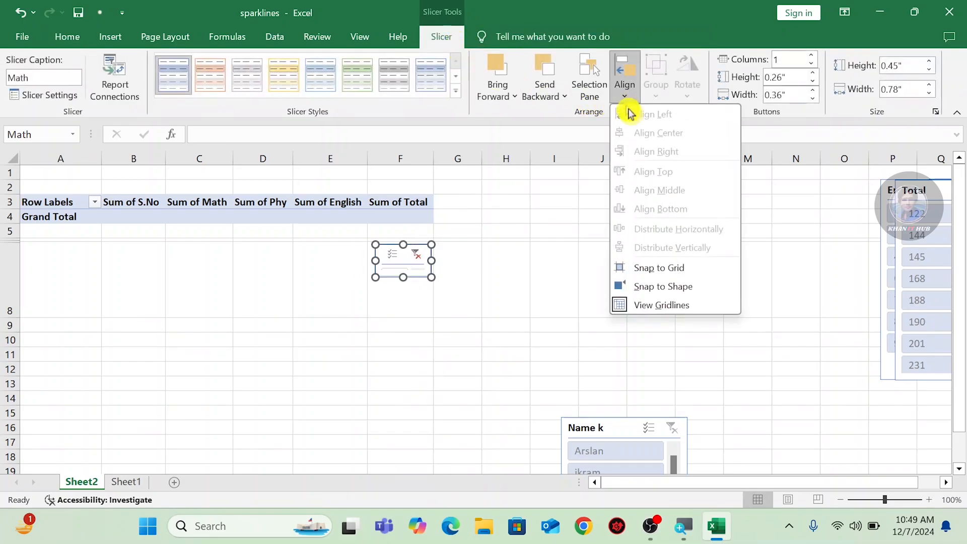
left_click(629, 273)
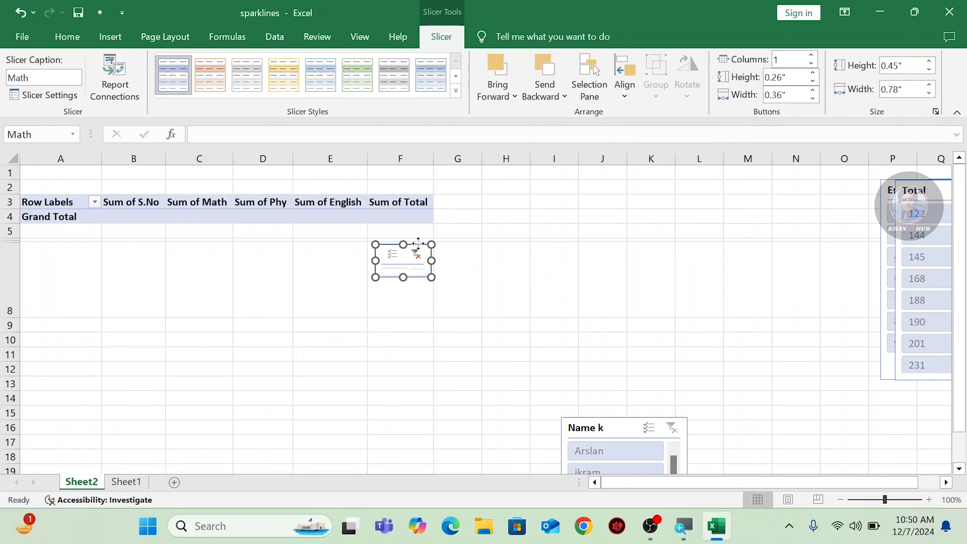
left_click_drag(418, 244, 437, 246)
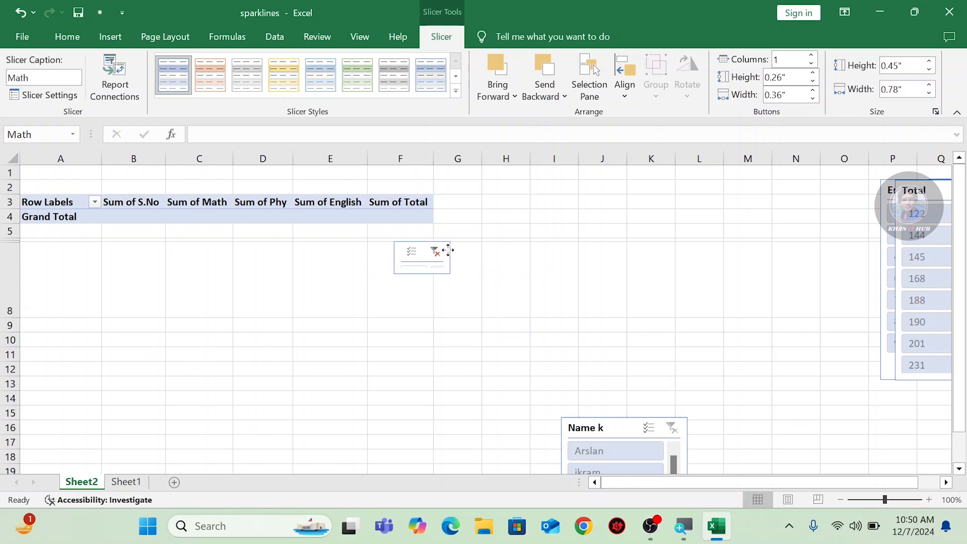
mouse_move(447, 250)
left_mouse_down()
mouse_move(421, 250)
mouse_move(431, 251)
left_mouse_up()
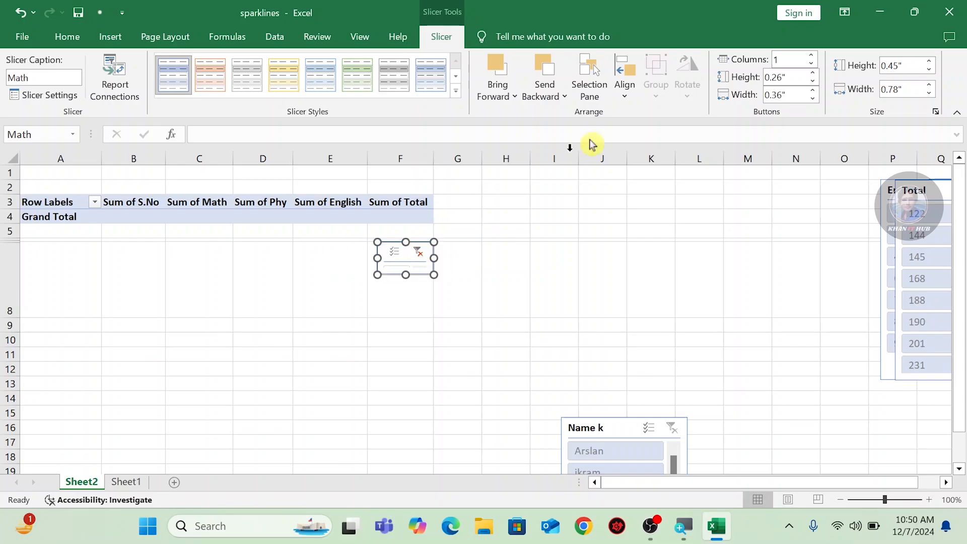
Turn off Snap to Grid and move the Math slicer slightly right and down so it overlaps columns F and G.
left_click(620, 104)
left_click(616, 269)
mouse_move(421, 241)
left_mouse_down()
mouse_move(430, 242)
mouse_move(403, 244)
mouse_move(461, 243)
mouse_move(393, 244)
mouse_move(439, 247)
left_mouse_up()
Turn Snap to Grid back on and move the Math slicer back to the top of cell F8.
left_click(634, 101)
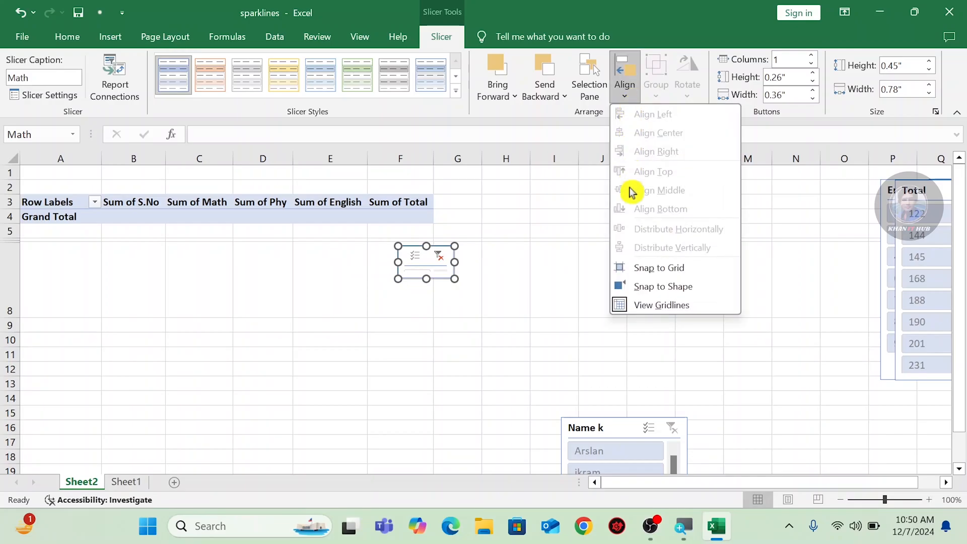
left_click(624, 266)
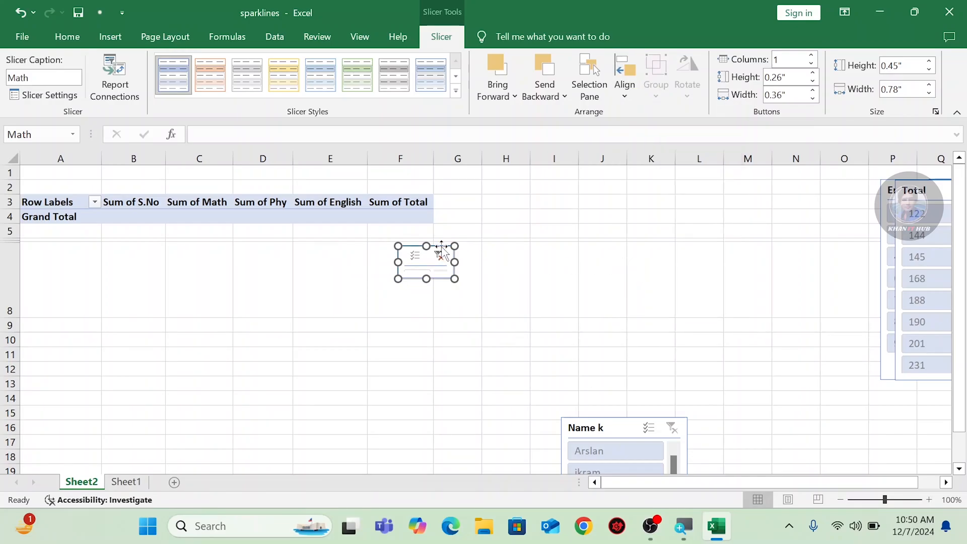
mouse_move(441, 247)
left_mouse_down()
mouse_move(411, 248)
mouse_move(426, 248)
mouse_move(413, 248)
mouse_move(412, 286)
mouse_move(423, 285)
mouse_move(429, 255)
mouse_move(427, 283)
mouse_move(428, 258)
left_mouse_up()
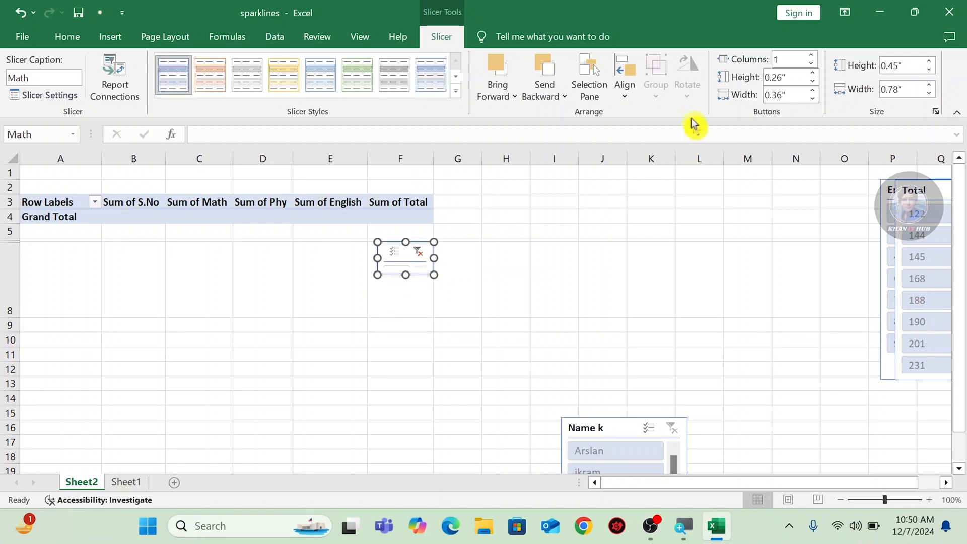
Turn off Snap to Grid and move the Name k slicer up so its header sits at row 4 over columns J to L.
left_click(626, 96)
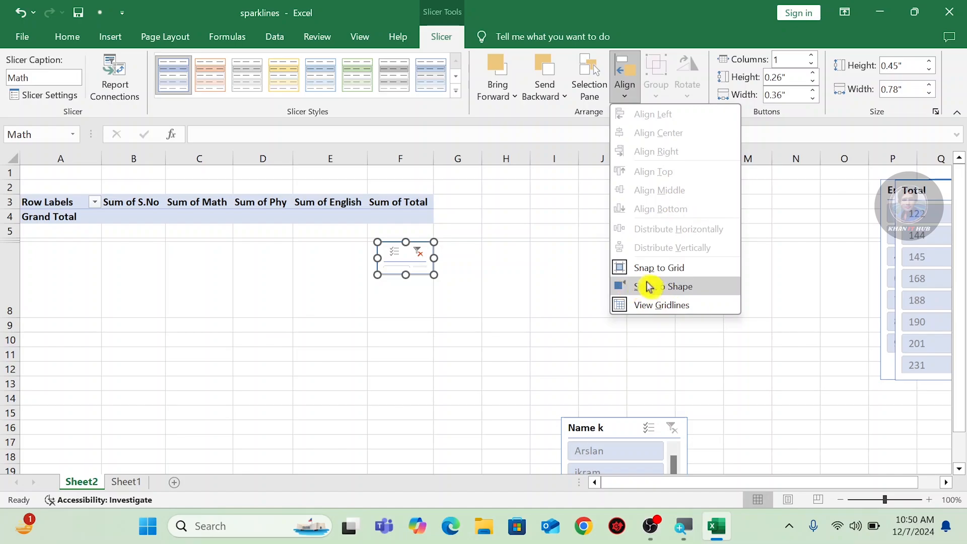
left_click(625, 269)
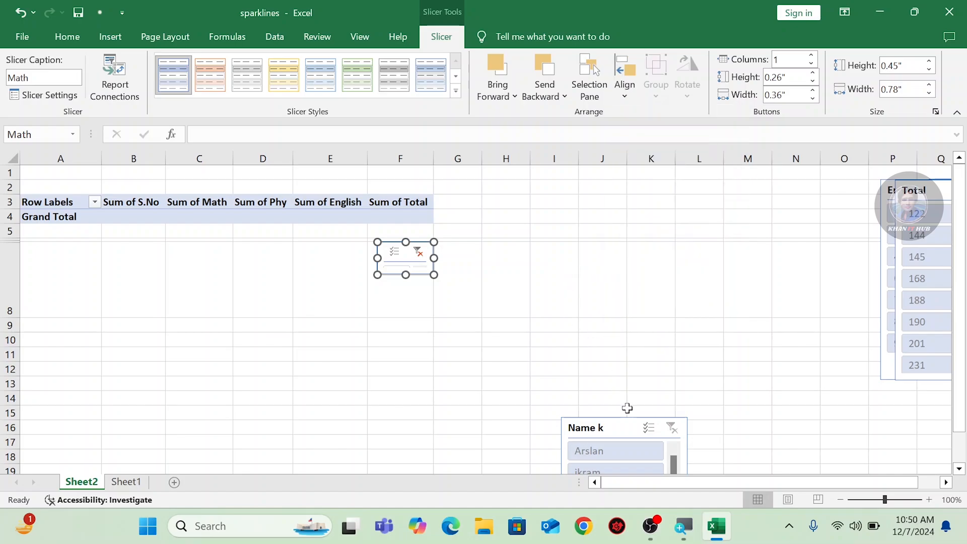
left_click_drag(623, 426, 663, 216)
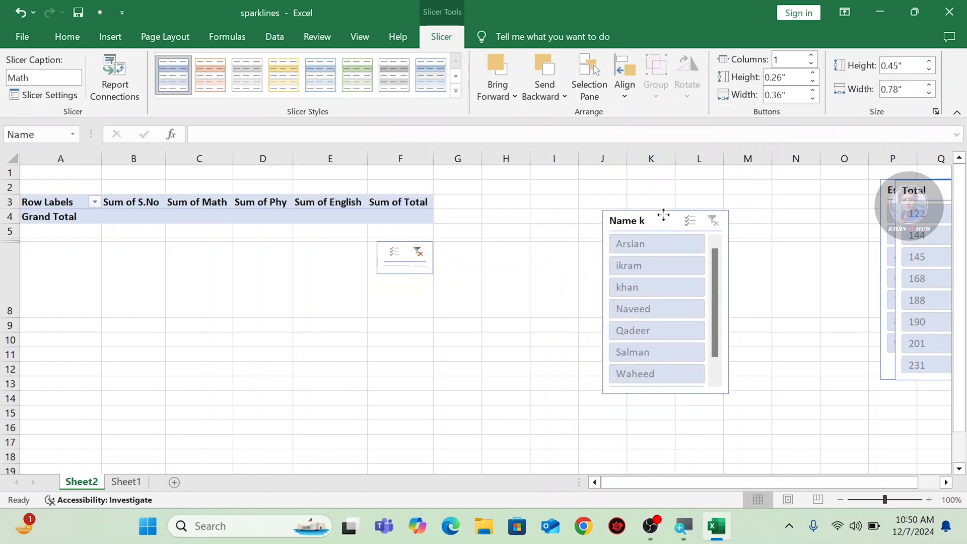
Enlarge the Math slicer to about 2.6 inches high by 2.27 inches wide and place it level beside the Name k slicer.
left_click(405, 249)
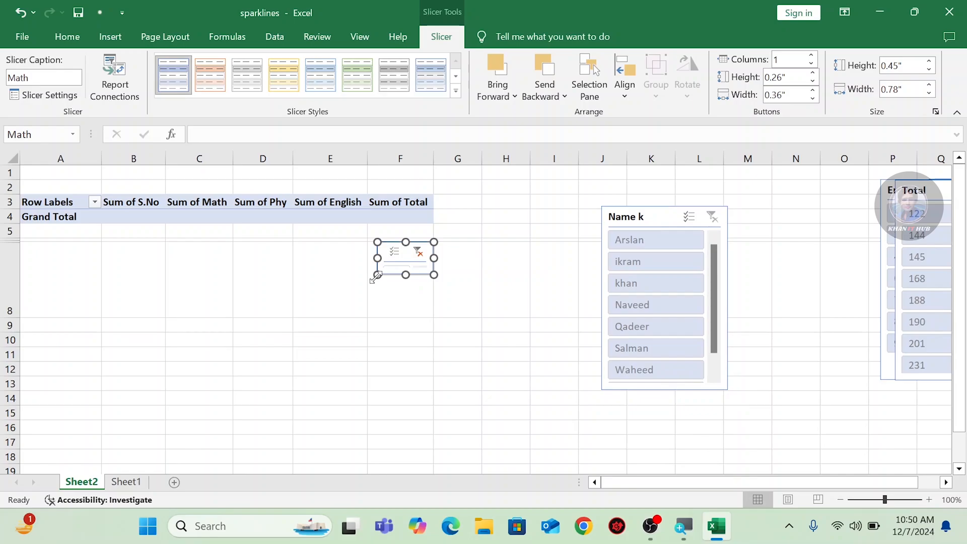
left_click_drag(377, 275, 269, 431)
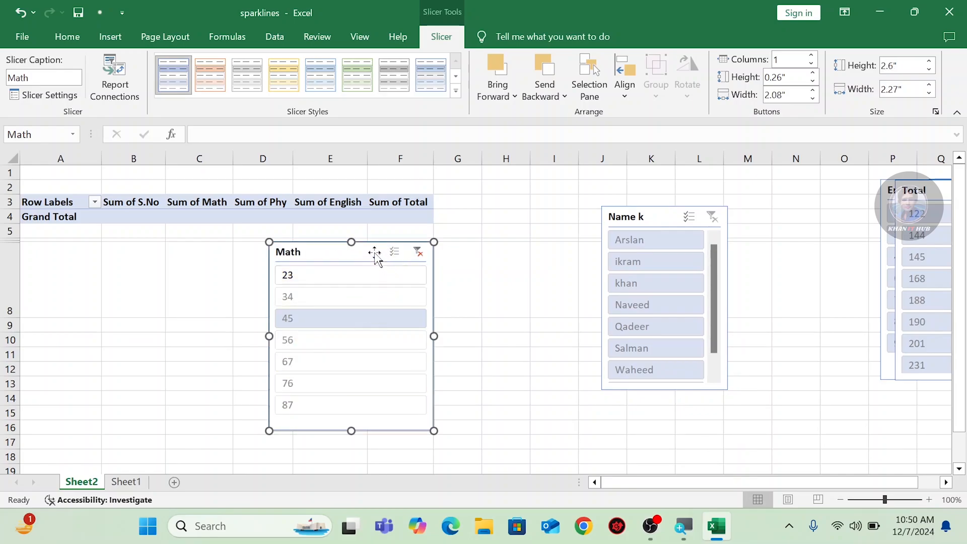
left_click_drag(376, 253, 503, 217)
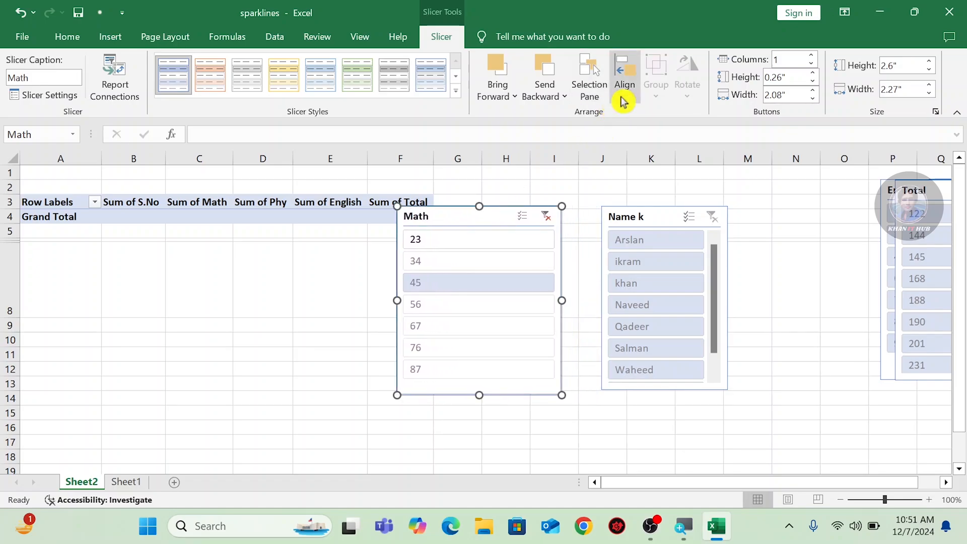
Turn on Snap to Shape and test it by nudging the Math slicer slightly to the left.
left_click(623, 101)
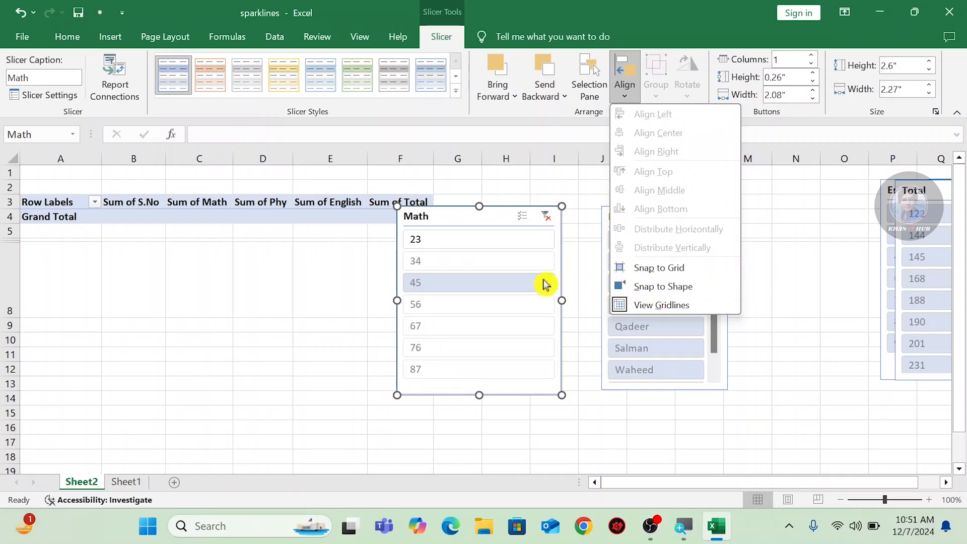
left_click(641, 288)
left_click(630, 101)
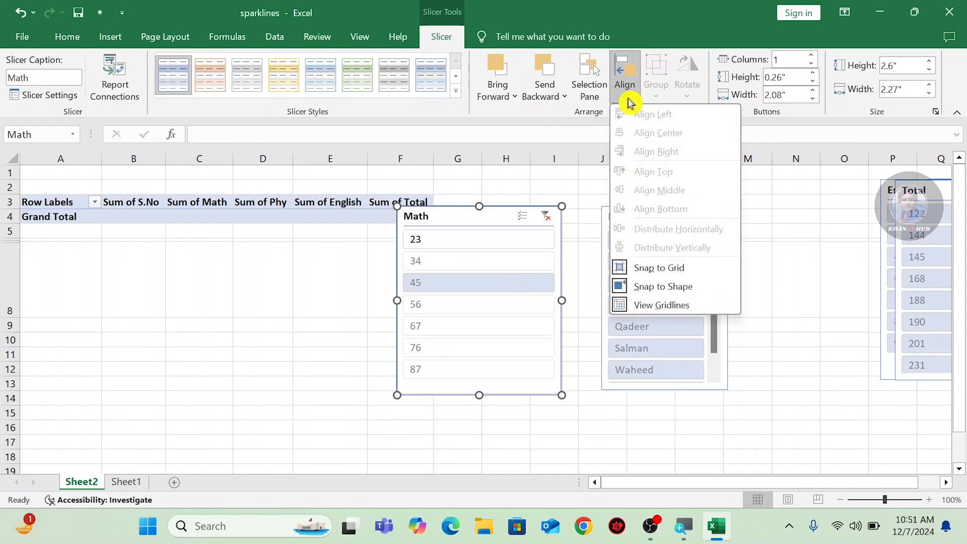
left_click(629, 101)
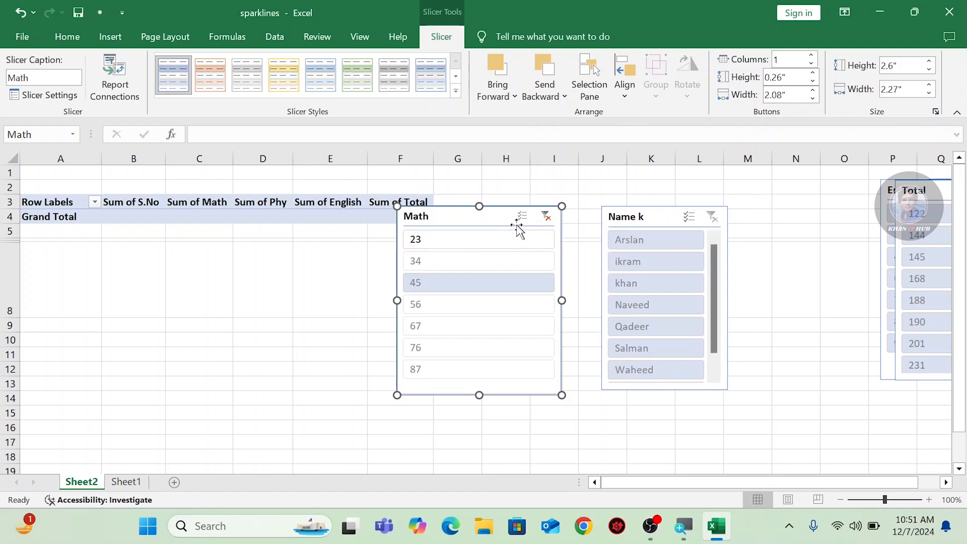
mouse_move(489, 218)
left_mouse_down()
mouse_move(533, 218)
mouse_move(483, 218)
left_mouse_up()
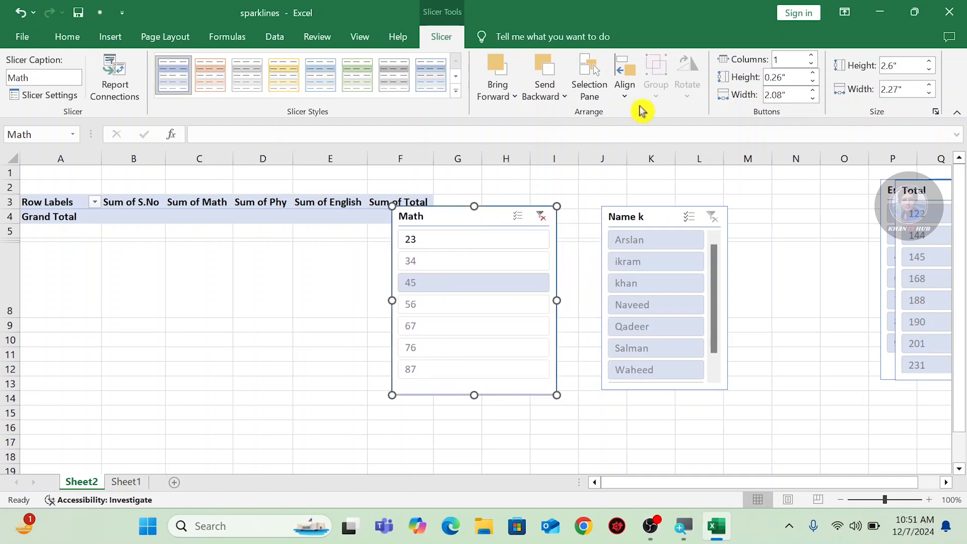
Hide the worksheet gridlines with View Gridlines and show them again.
left_click(627, 93)
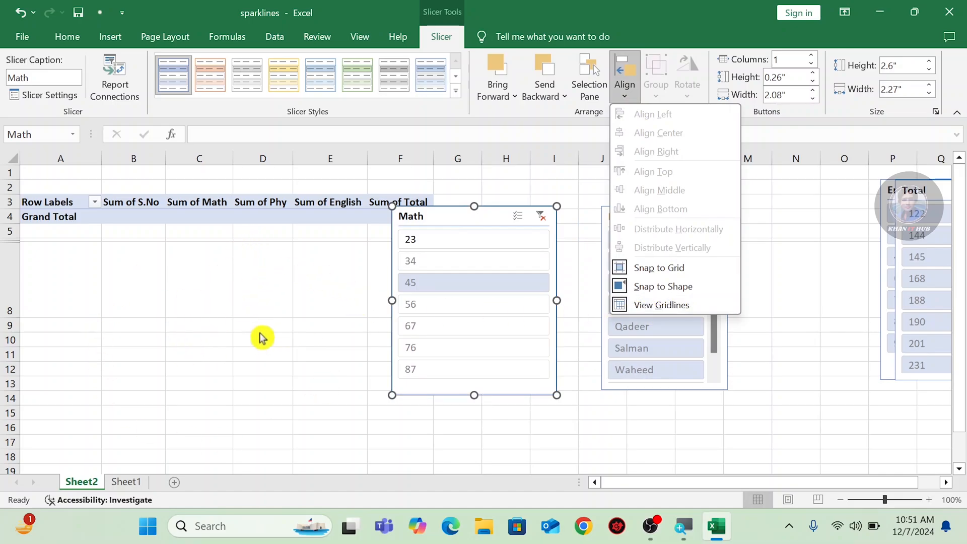
left_click(633, 305)
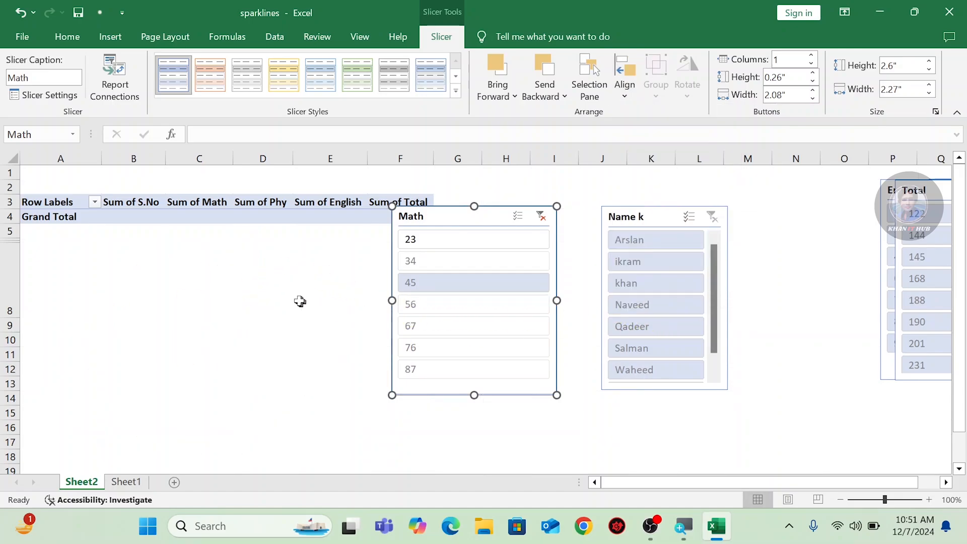
left_click(625, 96)
left_click(626, 306)
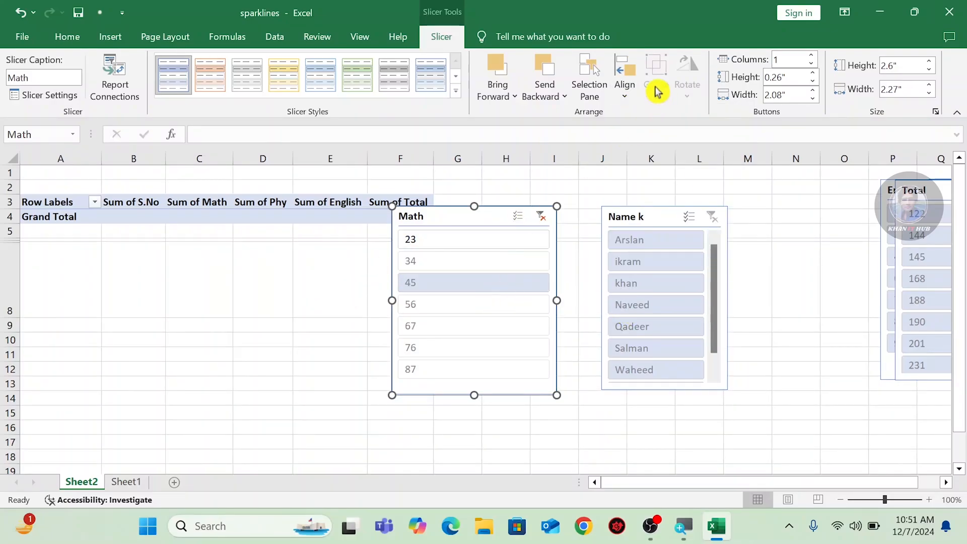
Move the Math slicer to the left edge of column F and bring the Name k slicer closer to it.
mouse_move(501, 222)
left_mouse_down()
mouse_move(484, 218)
mouse_move(507, 216)
left_mouse_up()
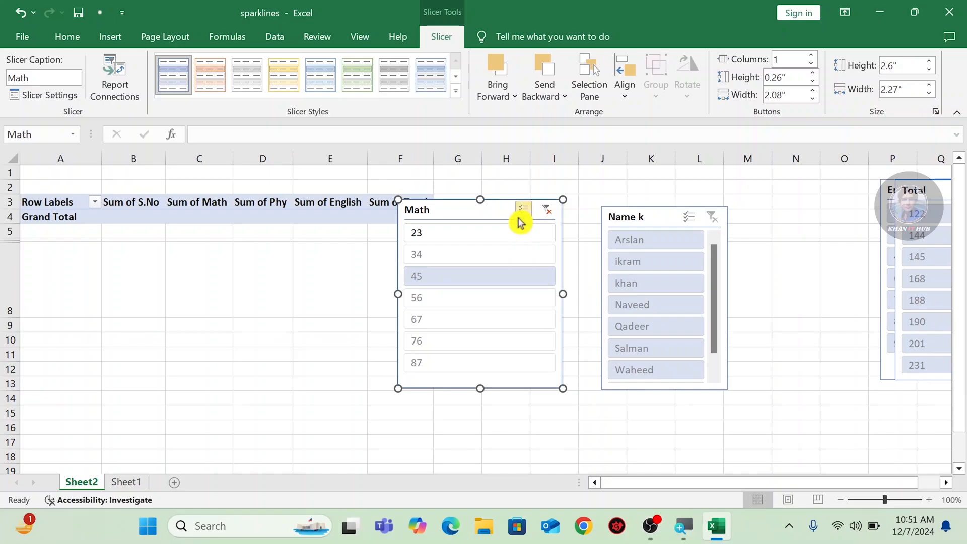
left_click_drag(494, 211, 464, 219)
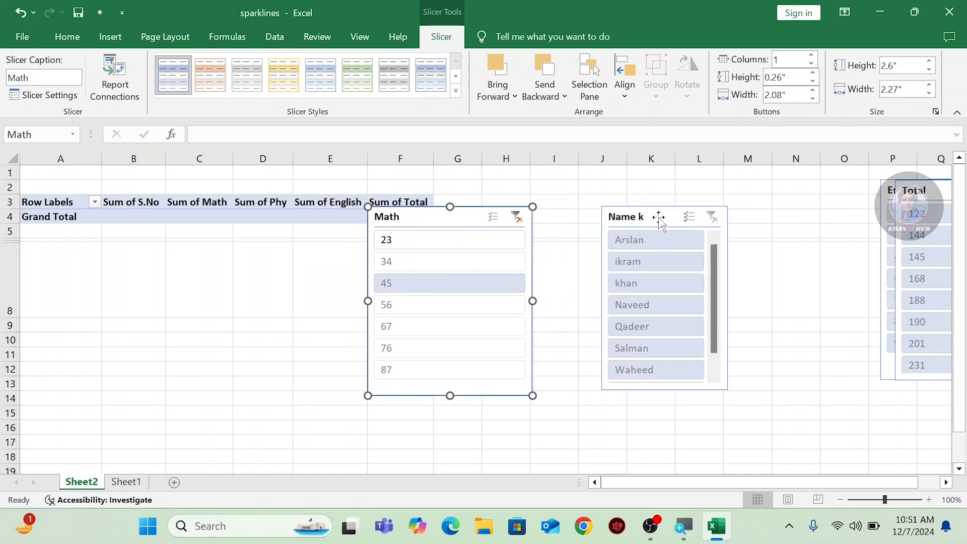
left_click_drag(659, 217, 623, 220)
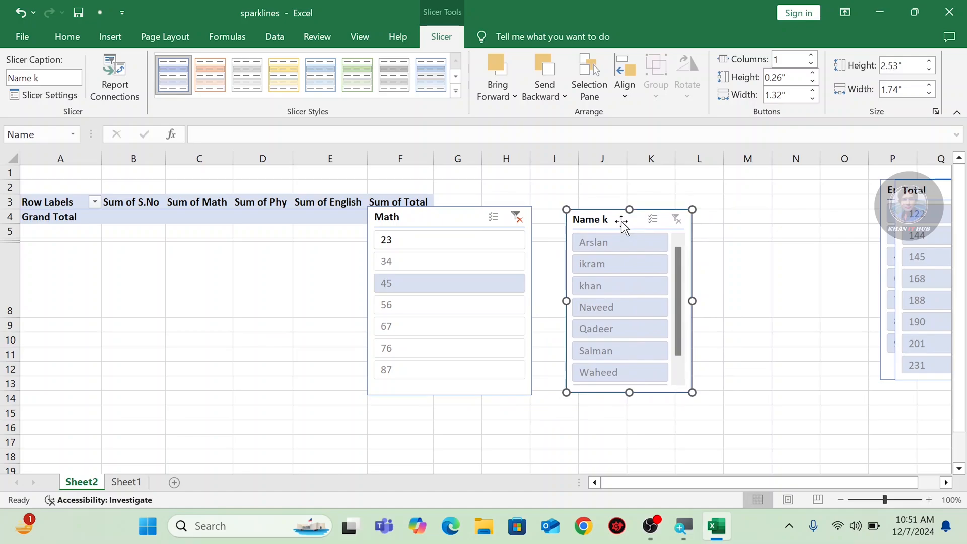
Select the Math and Name k slicers together and group them.
left_click(496, 220)
left_click(494, 220)
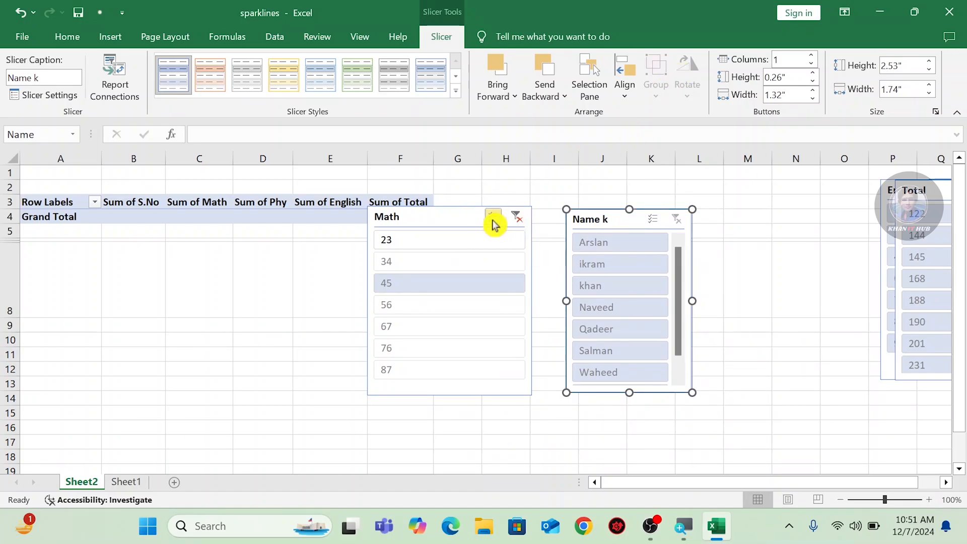
left_click(457, 219, "ctrl")
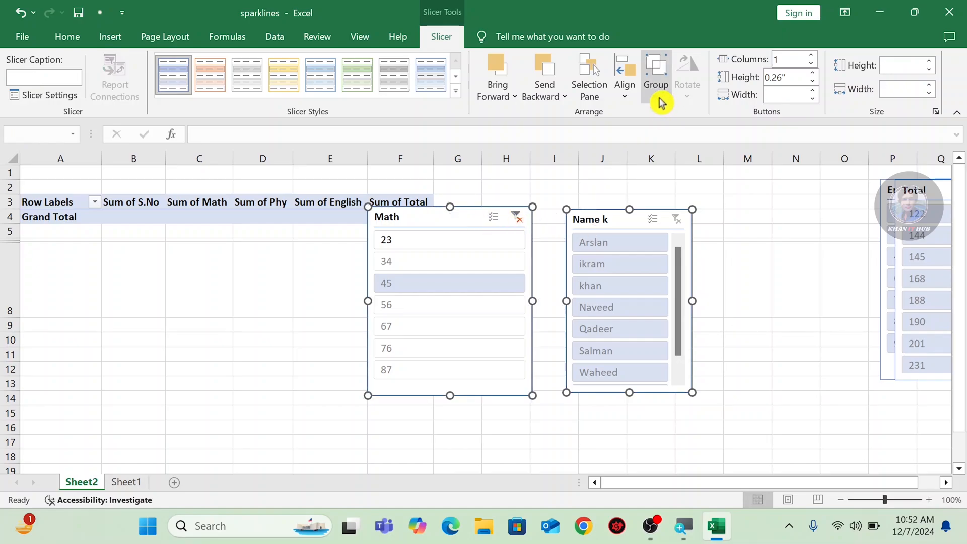
left_click(657, 75)
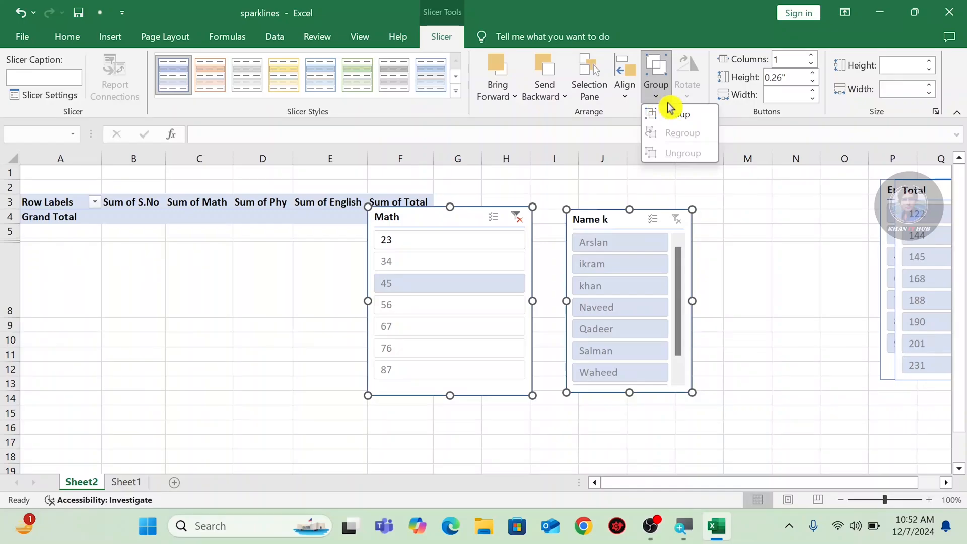
left_click(670, 112)
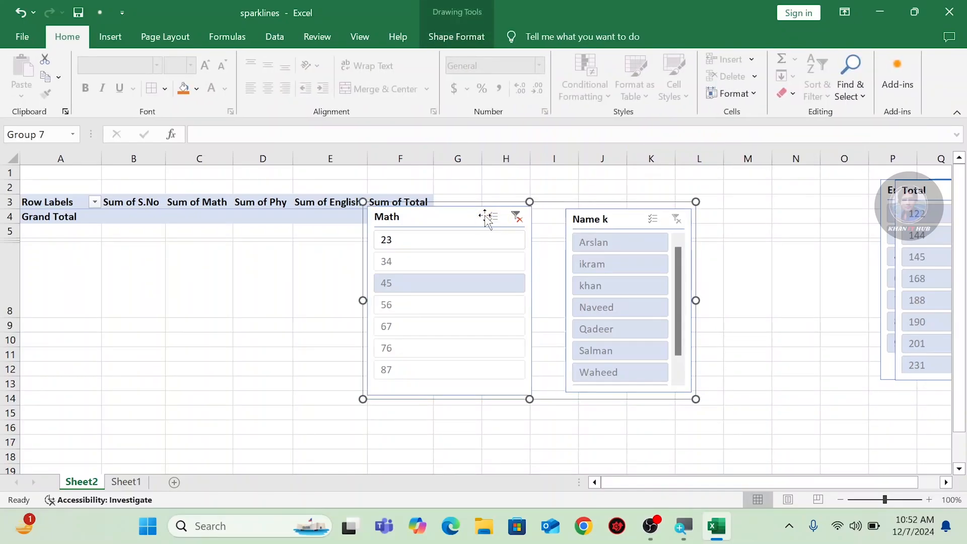
Shift the Math slicer right inside the group, and move the whole group slightly left and down.
mouse_move(463, 218)
left_mouse_down()
mouse_move(393, 277)
mouse_move(479, 239)
mouse_move(482, 218)
left_mouse_up()
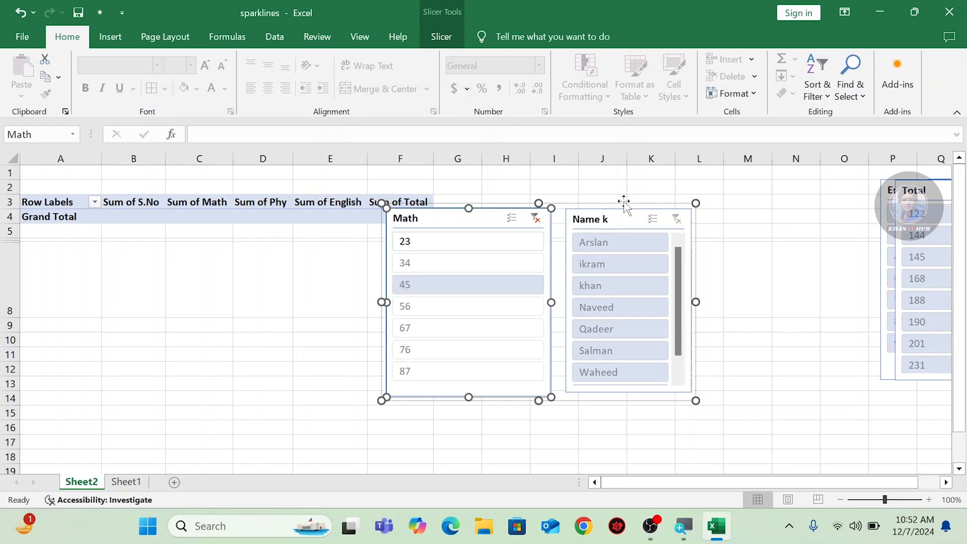
mouse_move(624, 202)
left_mouse_down()
mouse_move(524, 235)
mouse_move(610, 192)
mouse_move(669, 202)
mouse_move(596, 265)
mouse_move(557, 244)
mouse_move(596, 259)
mouse_move(629, 224)
mouse_move(602, 221)
left_mouse_up()
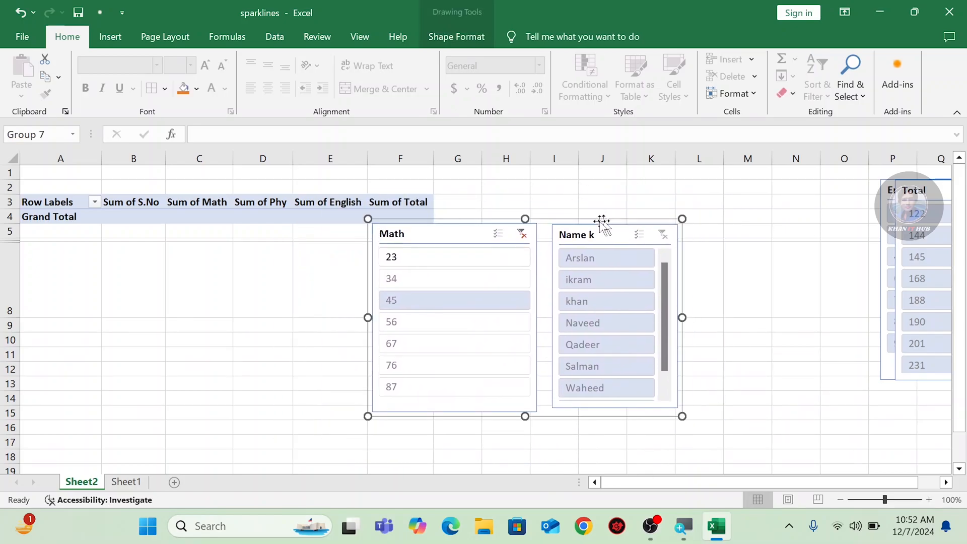
Ungroup the Math and Name k slicers and deselect them.
left_click(457, 38)
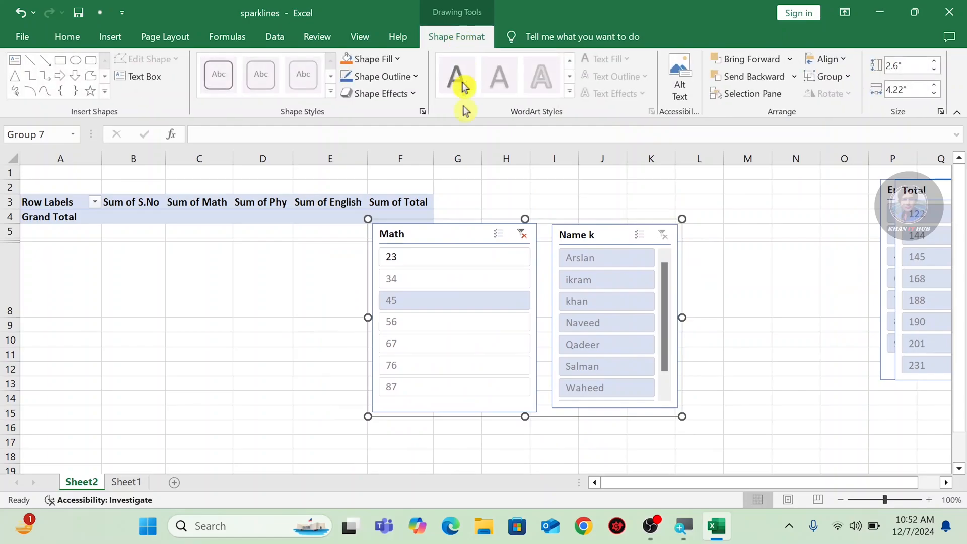
left_click(475, 234)
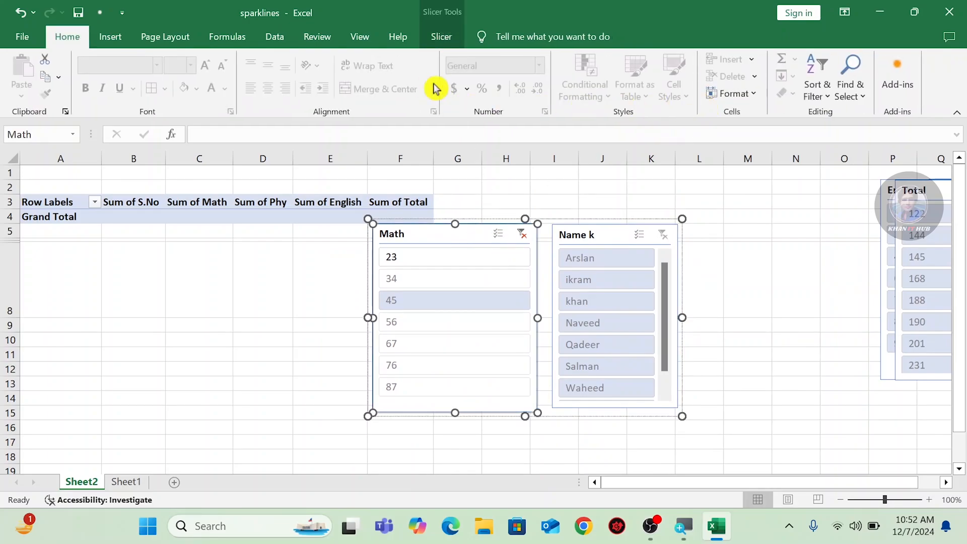
left_click(453, 42)
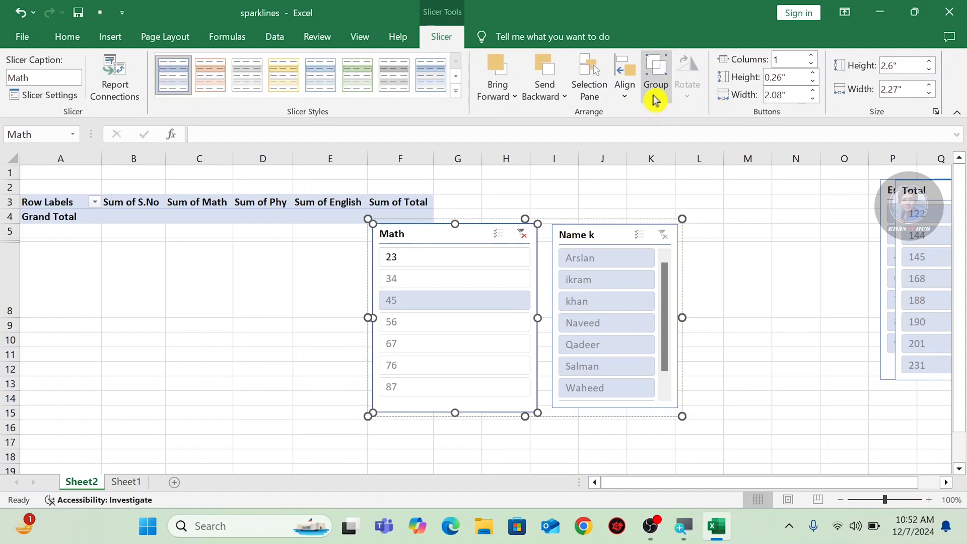
left_click(655, 94)
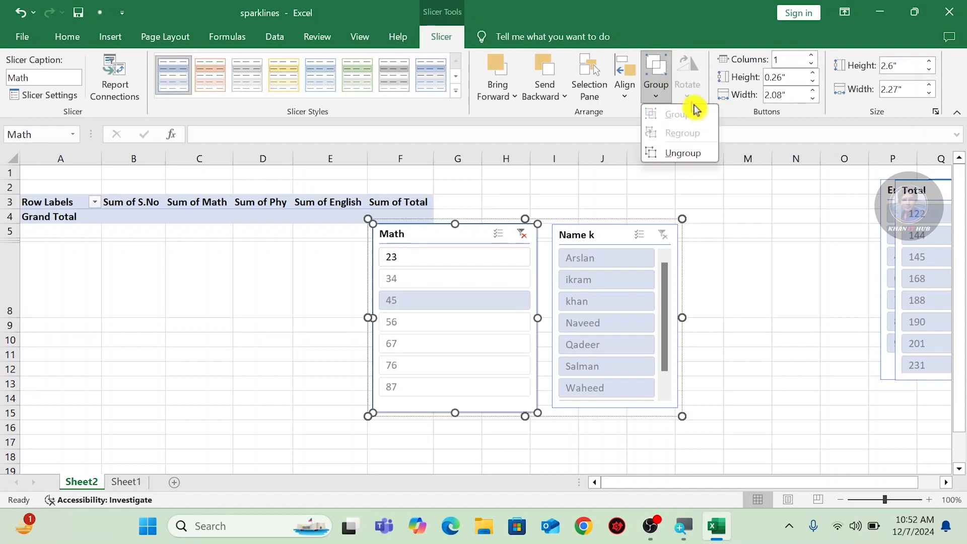
left_click(678, 161)
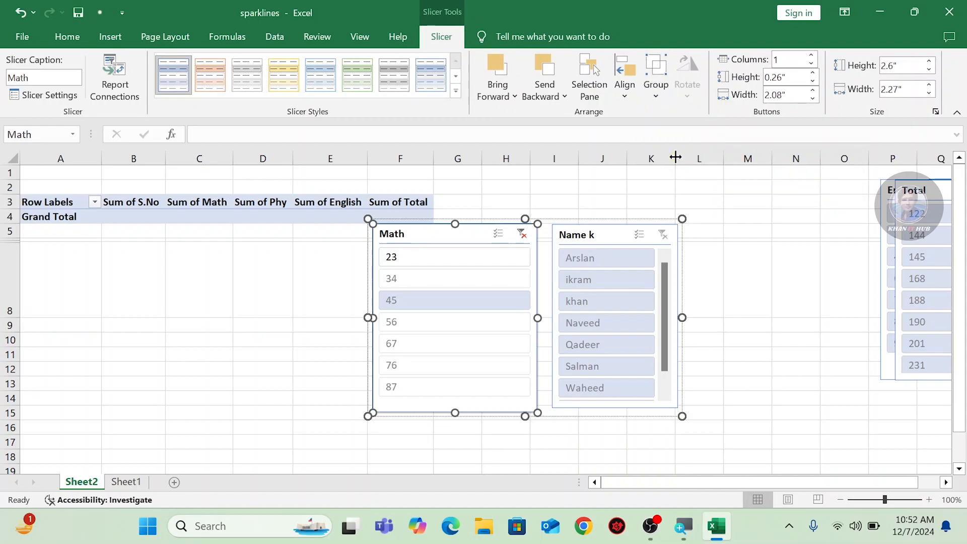
left_click(305, 278)
Move the Math slicer left so it starts in column E, and regroup it with the Name k slicer.
left_click(457, 236)
left_click_drag(458, 237, 402, 238)
left_click(449, 40)
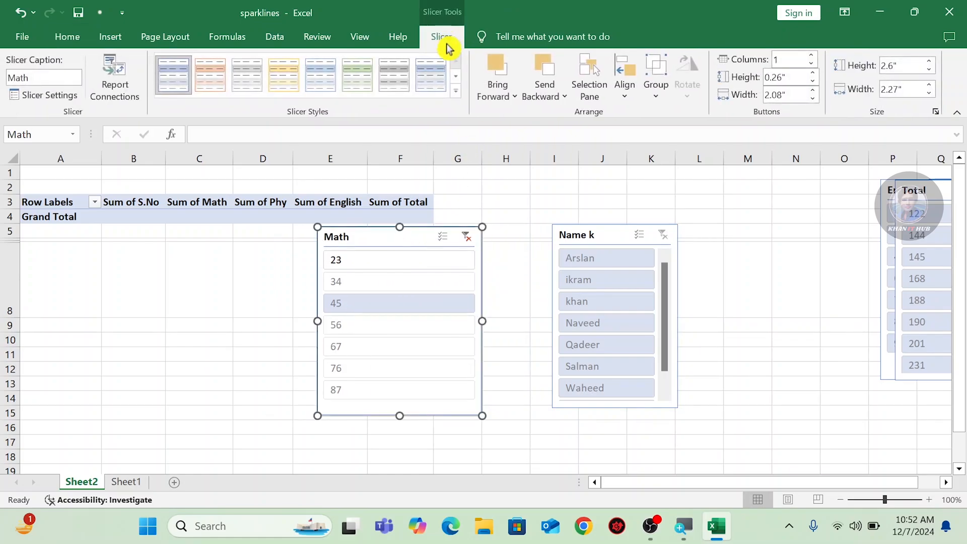
left_click(659, 100)
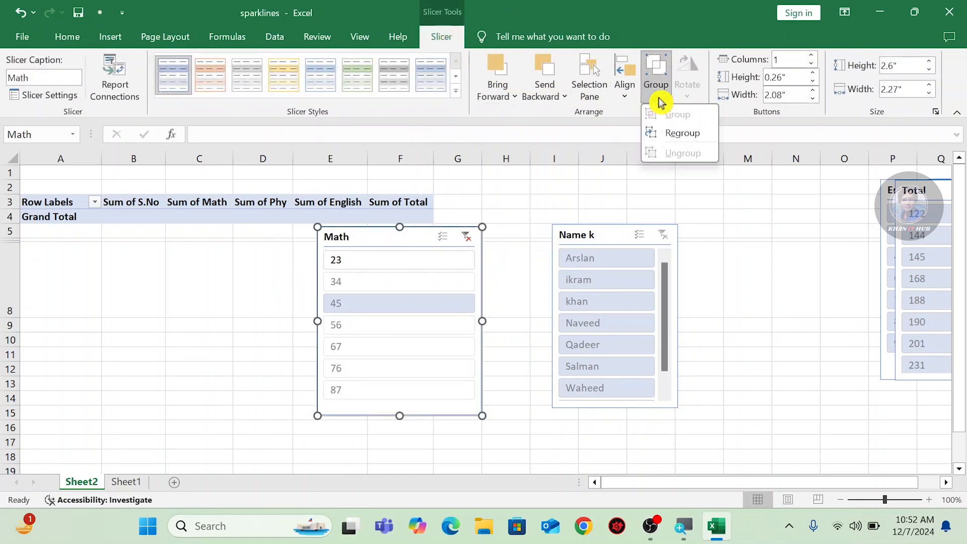
left_click(663, 139)
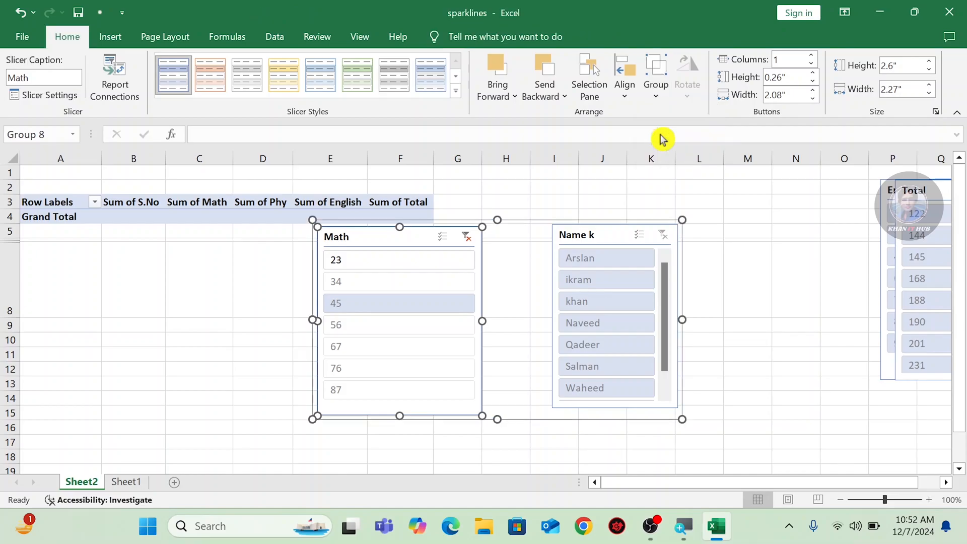
Move the regrouped Math and Name k slicers slightly right and down.
mouse_move(549, 222)
left_mouse_down()
mouse_move(514, 223)
mouse_move(551, 222)
left_mouse_up()
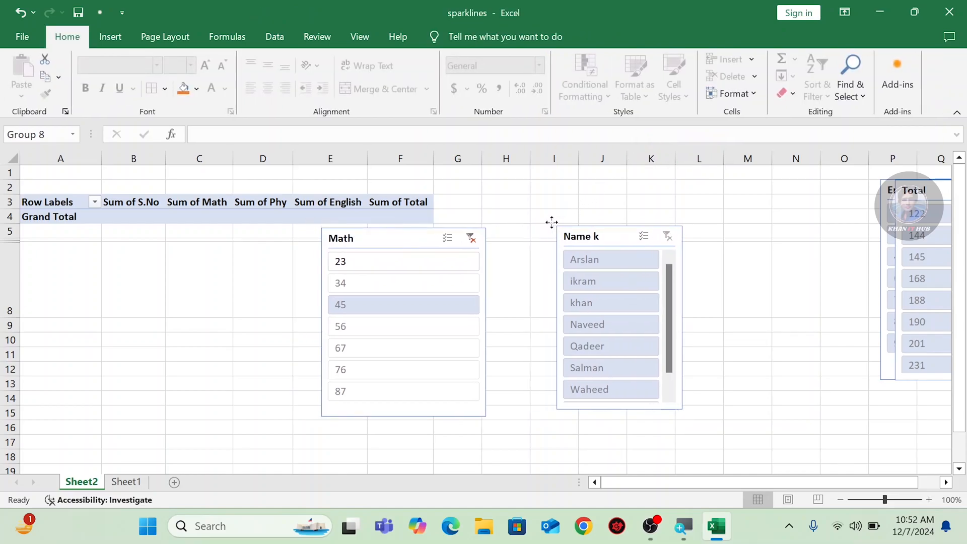
left_click(448, 40)
left_click(467, 244)
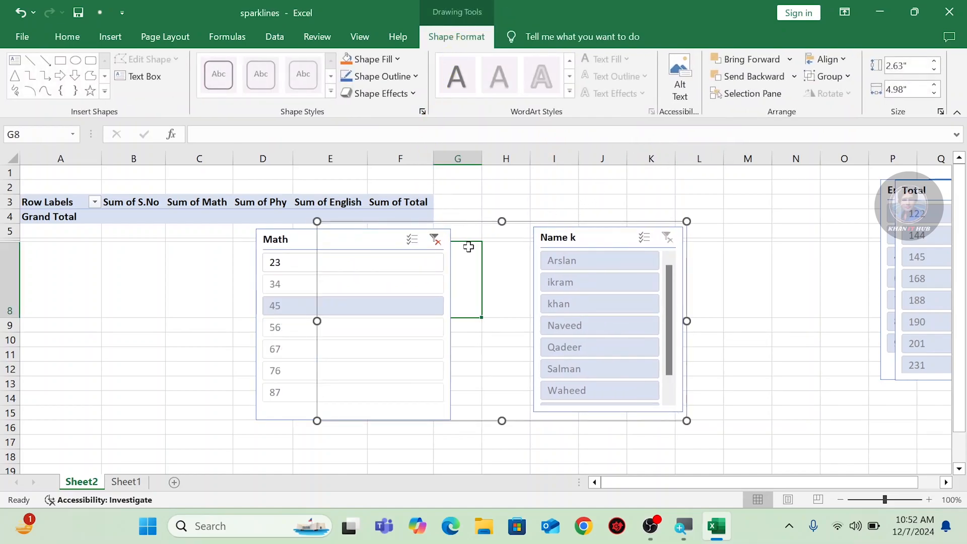
Clear the Math slicer's filter and turn on its multi-select mode.
left_click(497, 228)
left_click(436, 241)
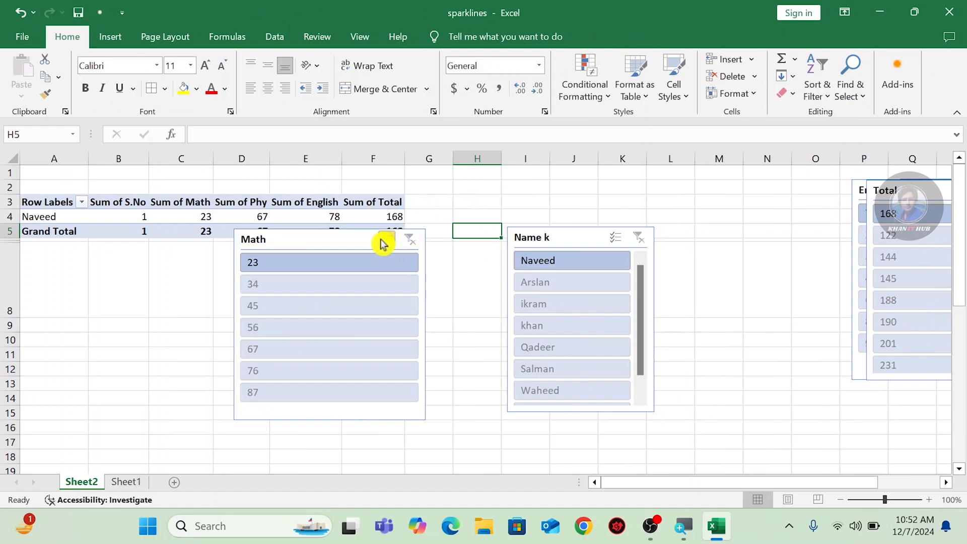
left_click(349, 241)
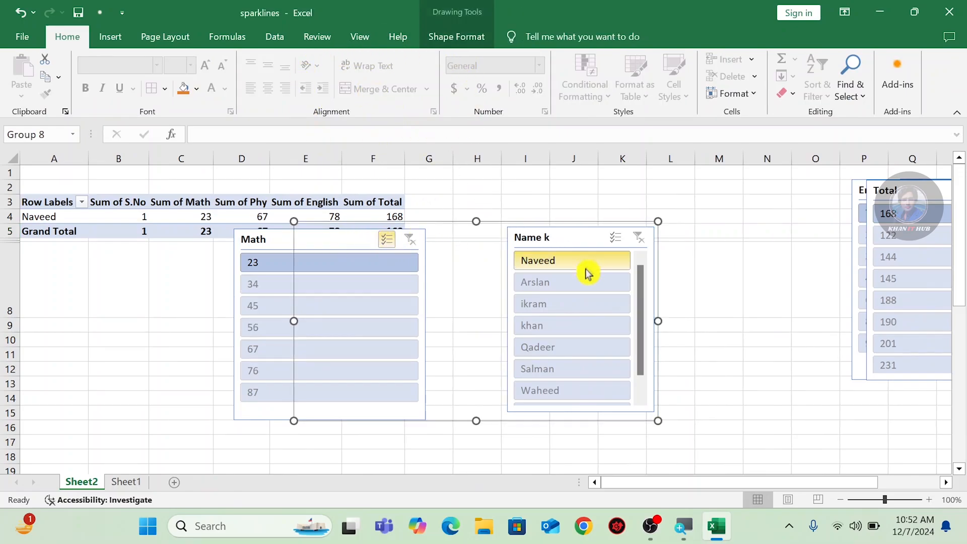
Filter the Name k slicer to its first listed name, and toggle the 23 item in the Math slicer.
key("Escape")
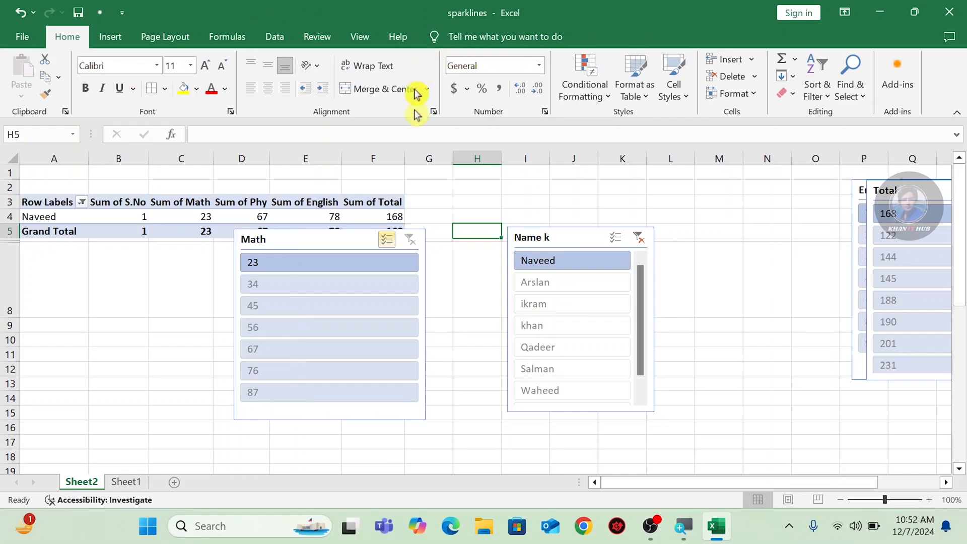
left_click(459, 273)
left_click(378, 265)
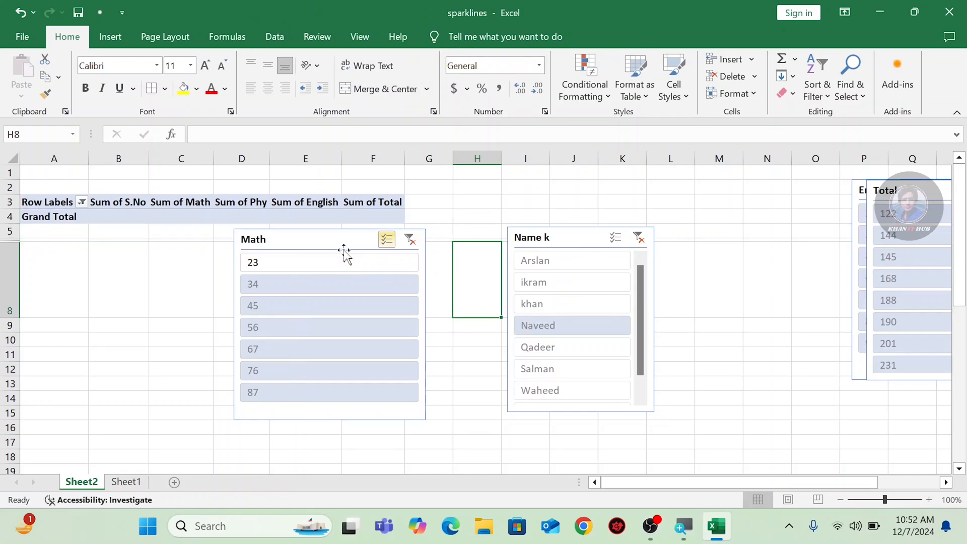
Move the grouped Math and Name k slicers right and slightly down, and deselect them.
left_click(333, 239)
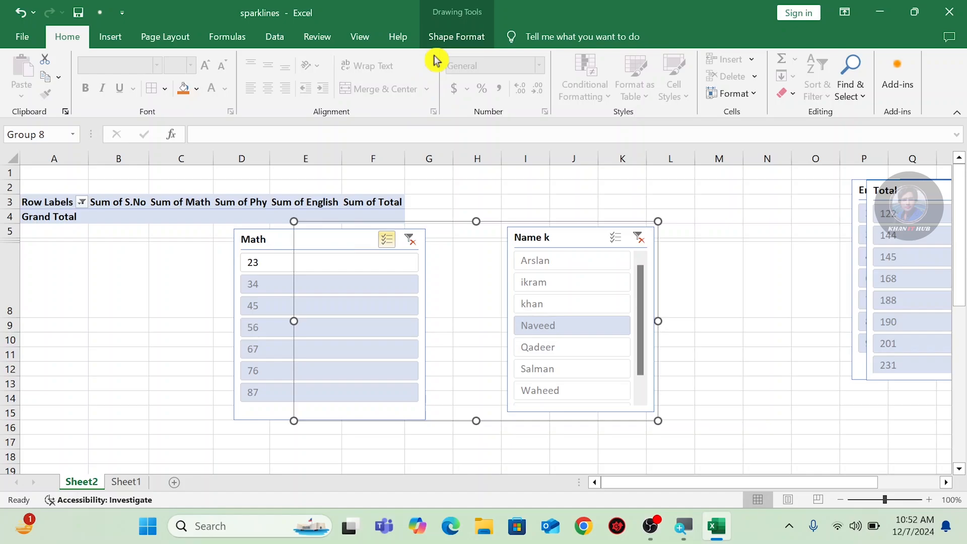
mouse_move(496, 222)
left_mouse_down()
mouse_move(413, 222)
mouse_move(568, 237)
left_mouse_up()
left_click(556, 258)
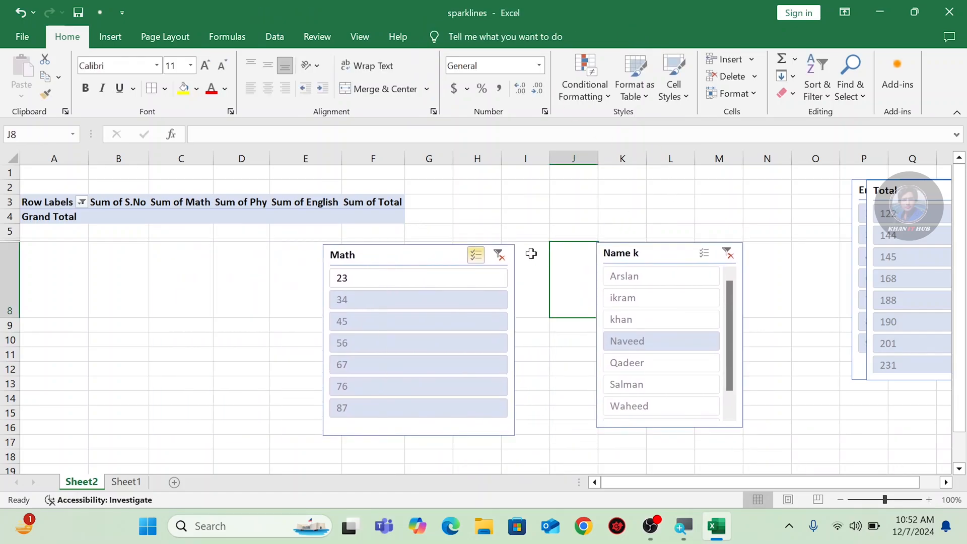
Ungroup the Math and Name k slicers and deselect them.
left_click(373, 261)
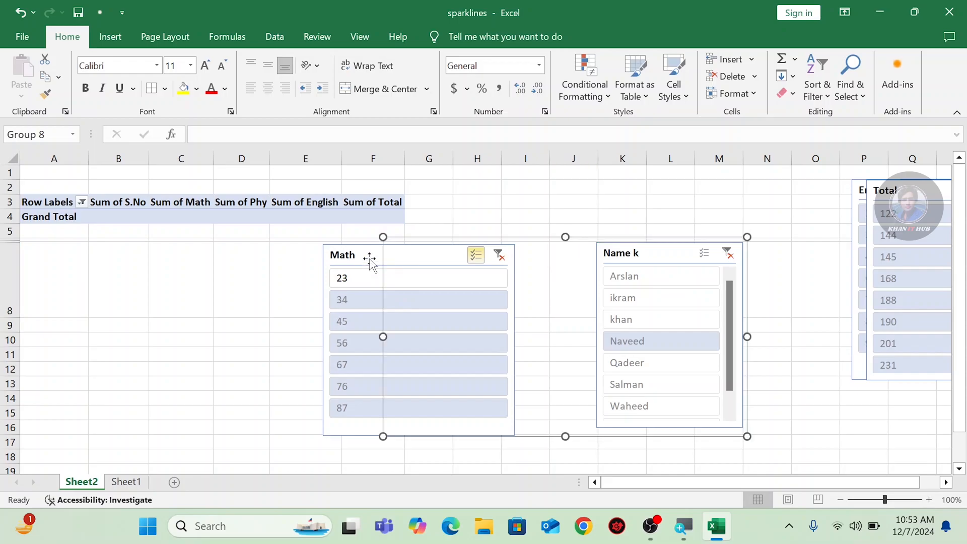
left_click(463, 36)
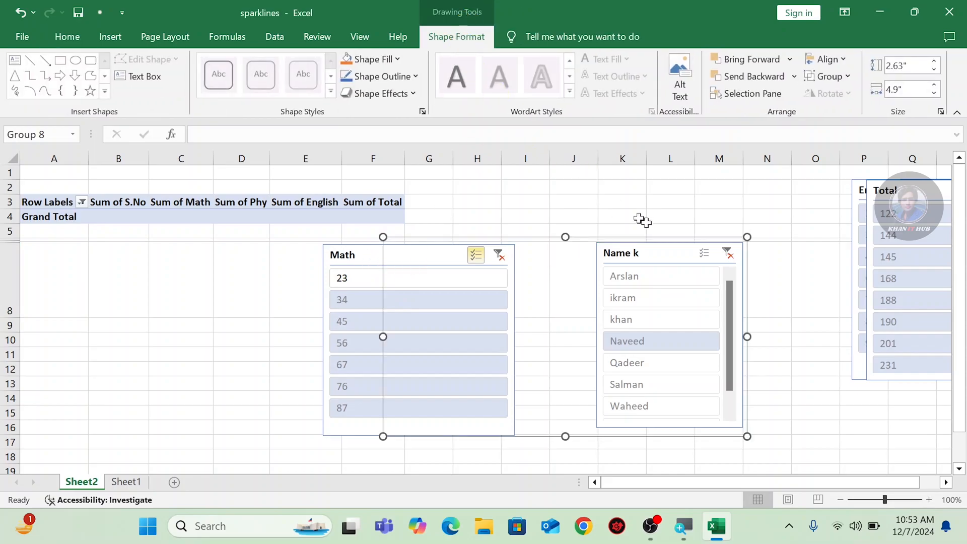
left_click(671, 255)
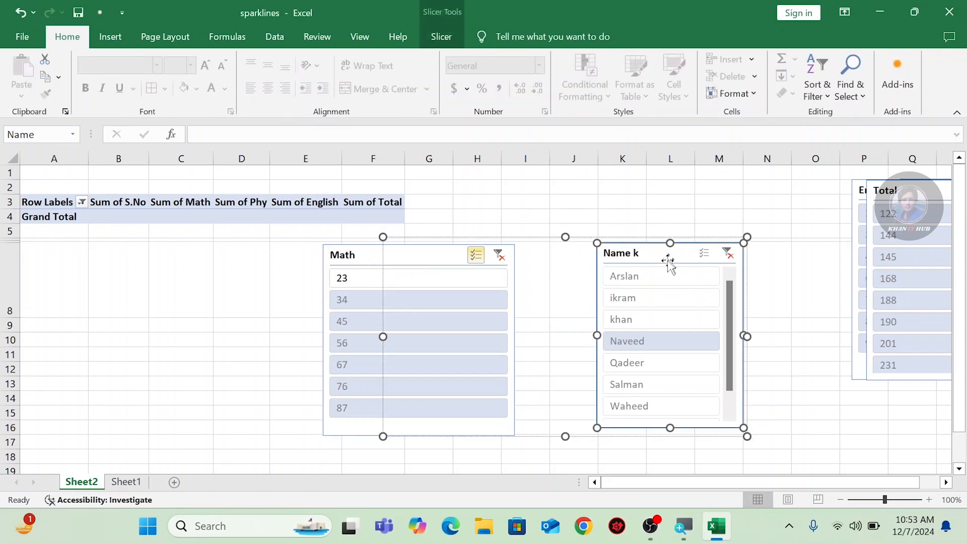
left_click(436, 37)
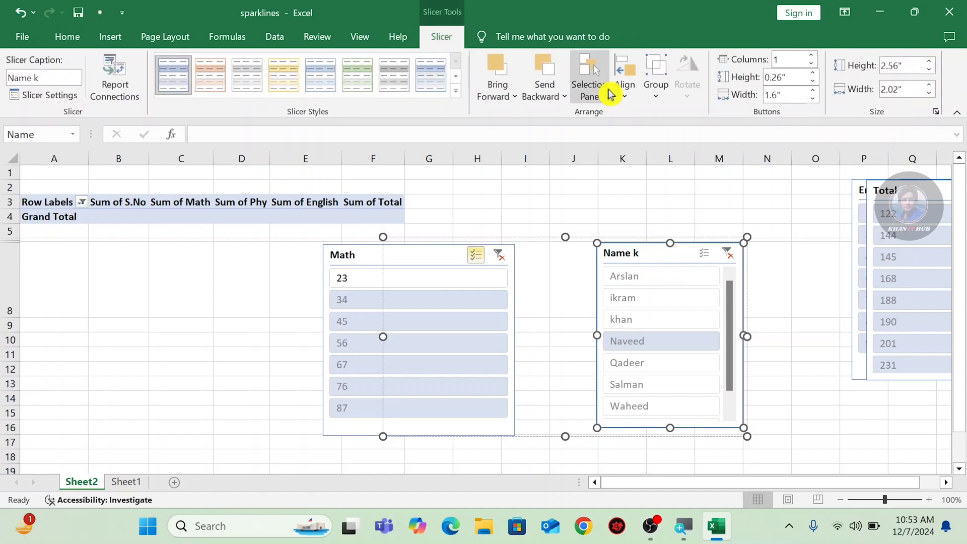
left_click(667, 106)
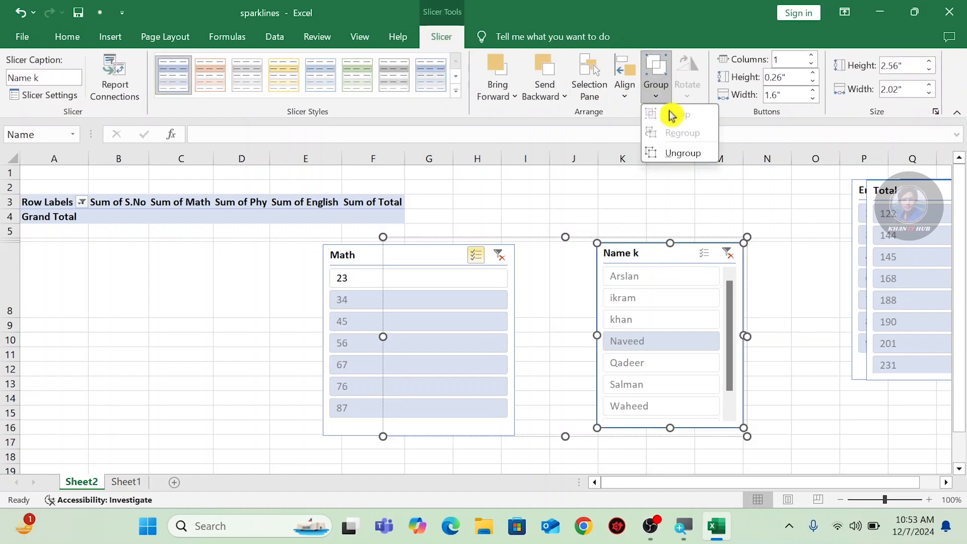
left_click(675, 155)
left_click(541, 217)
Move the Math slicer left to start in column E, and briefly select it together with the Name k slicer.
left_click_drag(443, 257, 400, 253)
left_click(525, 253)
left_click(378, 250)
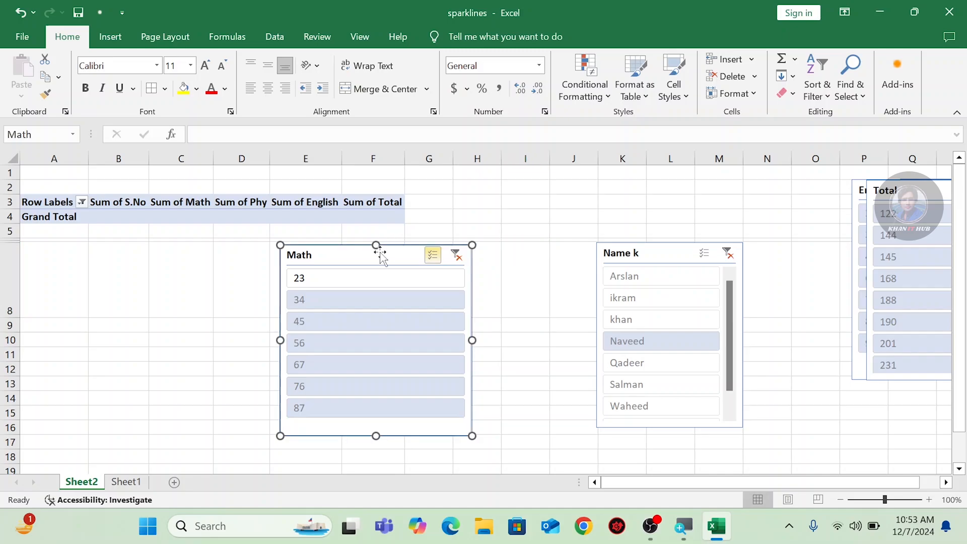
left_click(441, 36)
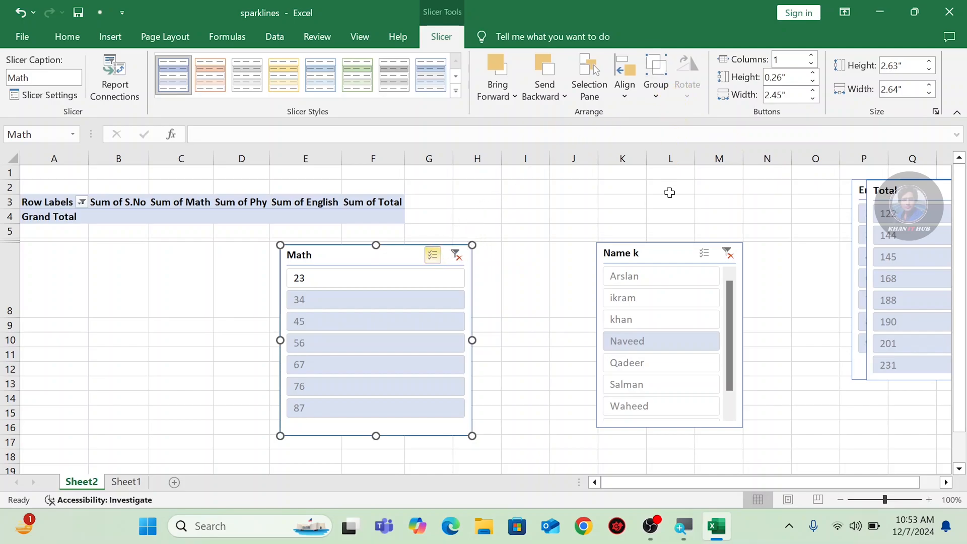
left_click(664, 256, "ctrl")
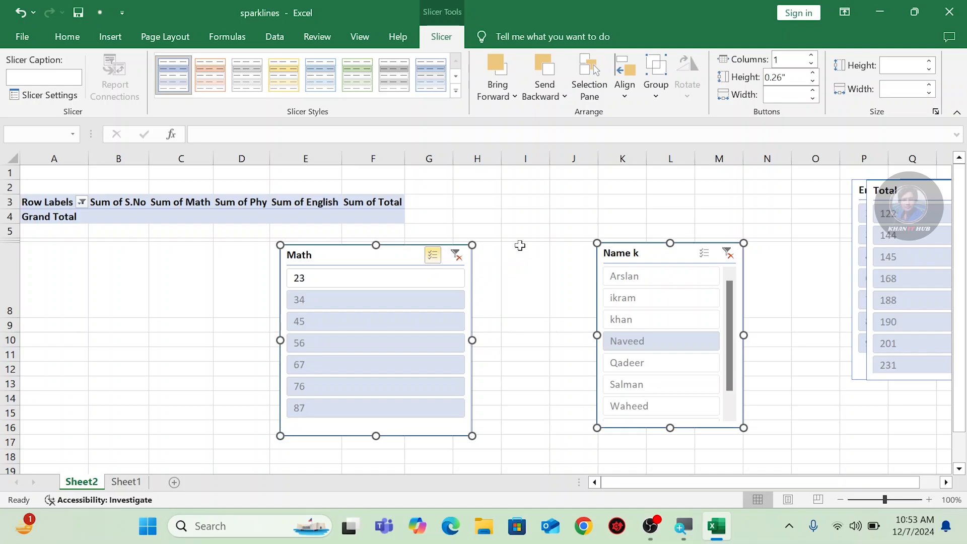
left_click(542, 263)
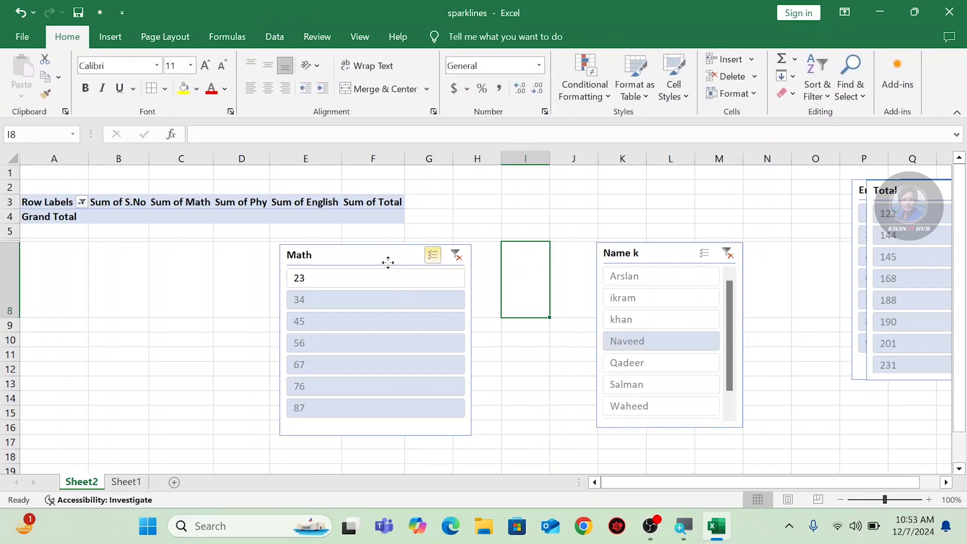
Move only the Math slicer right and up so it starts in column F at row 4.
left_click(421, 255)
left_click(443, 36)
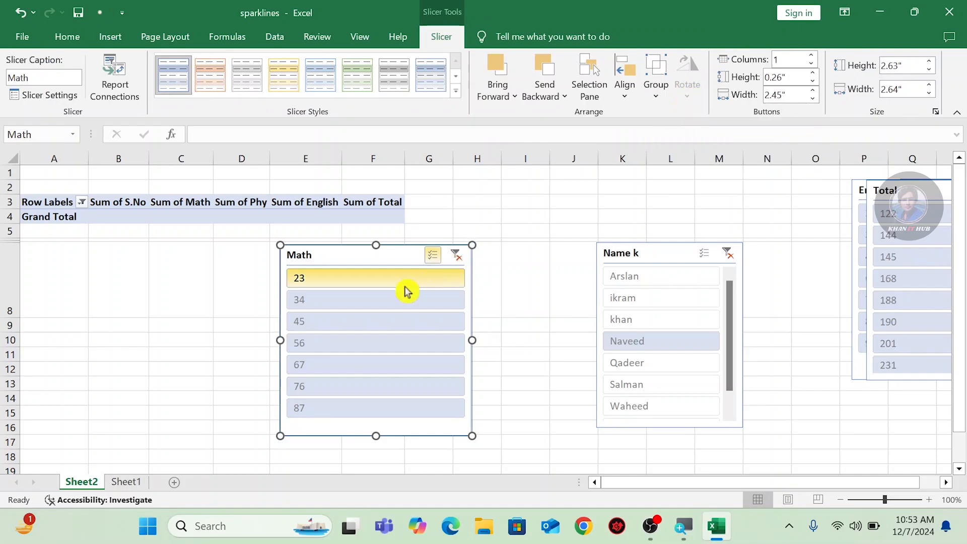
left_click_drag(400, 248, 469, 219)
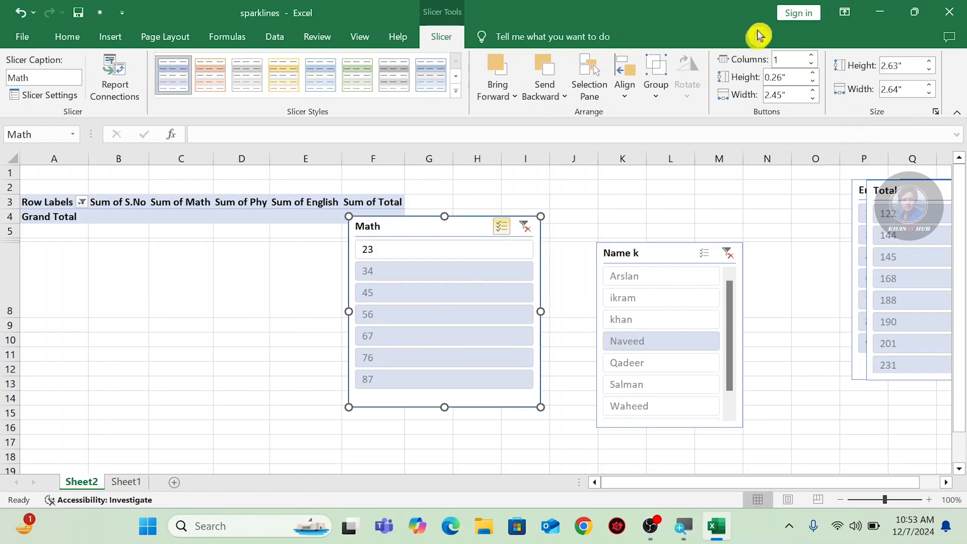
Try the Math slicer's buttons in two and three columns, and return them to one column.
left_click(813, 56)
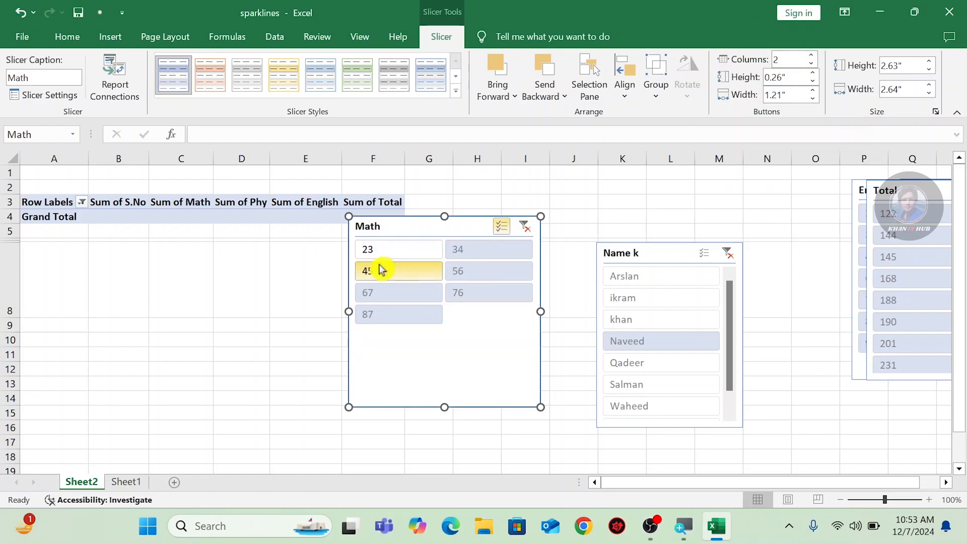
left_click(812, 57)
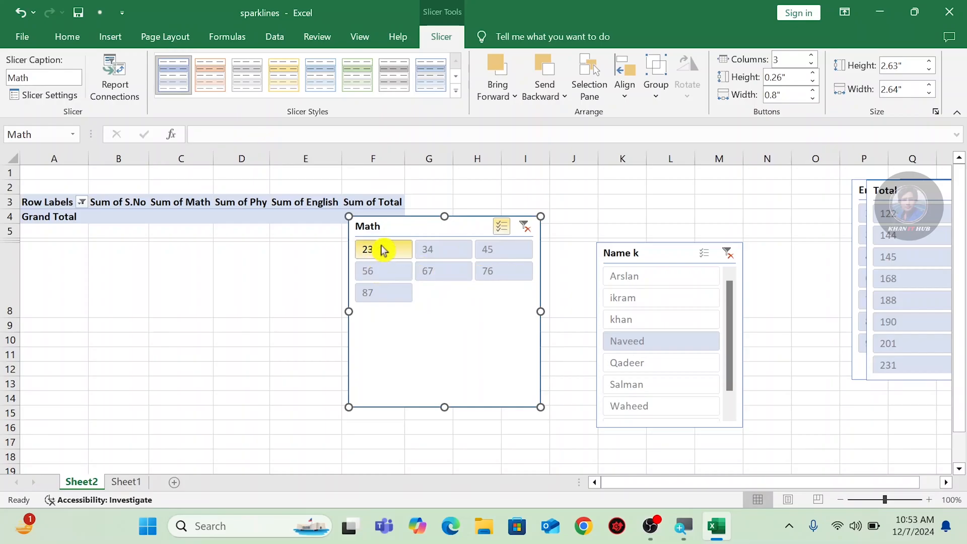
left_click(813, 64)
left_click(812, 64)
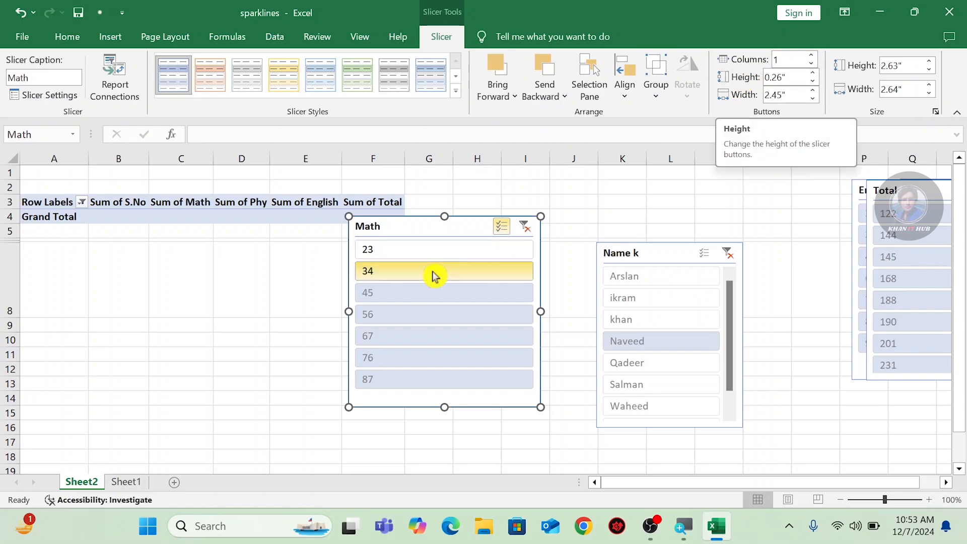
Increase the Math slicer's button height to 0.6" and on to 0.9".
left_click(813, 74)
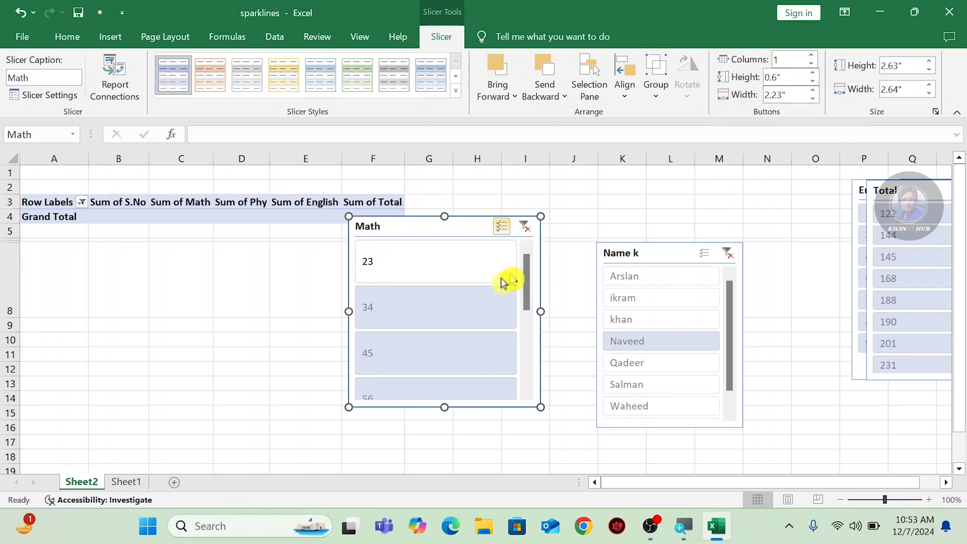
left_click(417, 273)
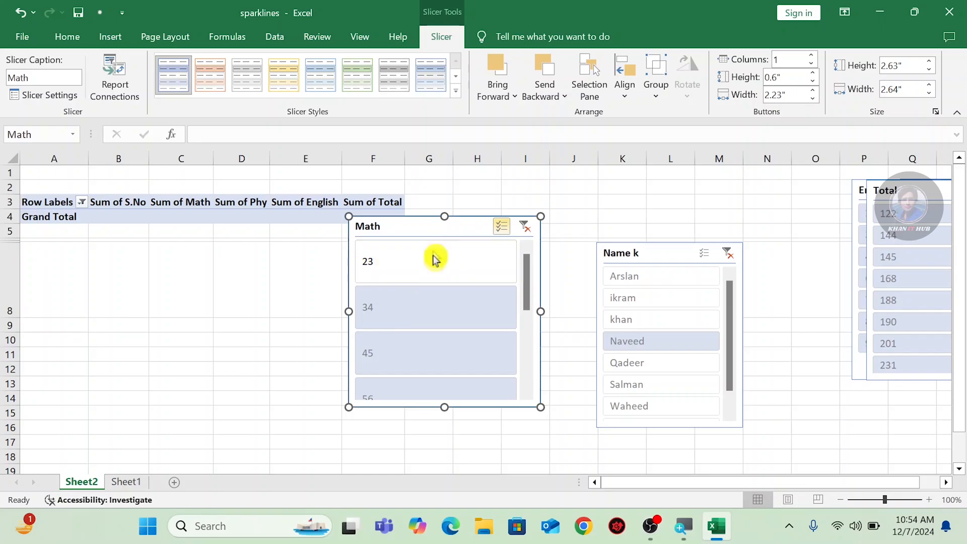
left_click(813, 73)
left_click(813, 73)
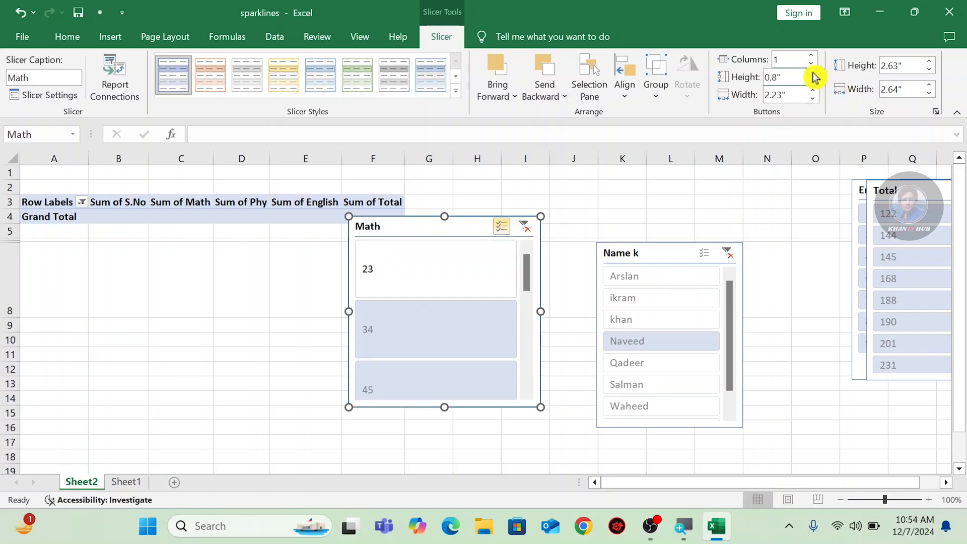
left_click(813, 74)
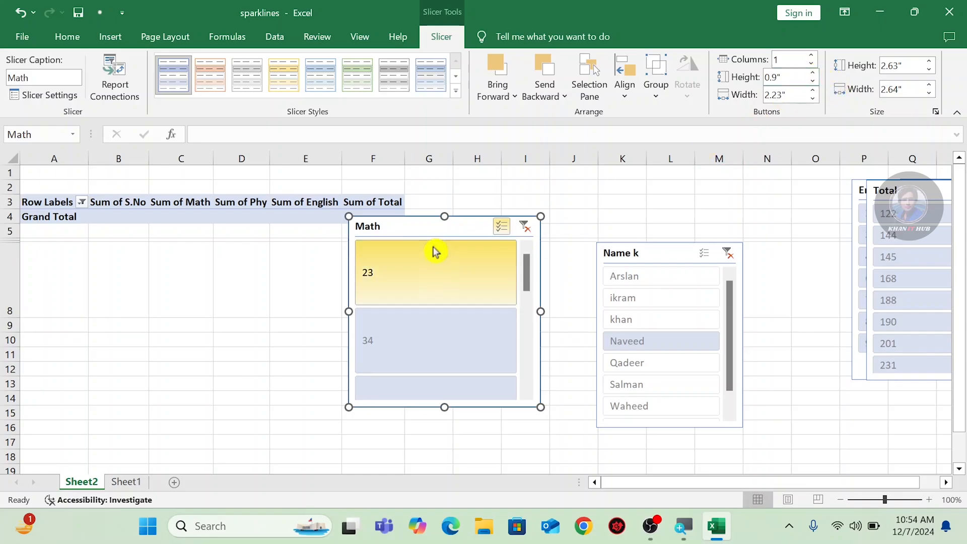
Set the Math slicer's button height to 0.2".
left_click(813, 81)
left_click(813, 81)
left_click(813, 81)
left_click(814, 81)
left_click(814, 81)
left_click(813, 81)
left_click(813, 82)
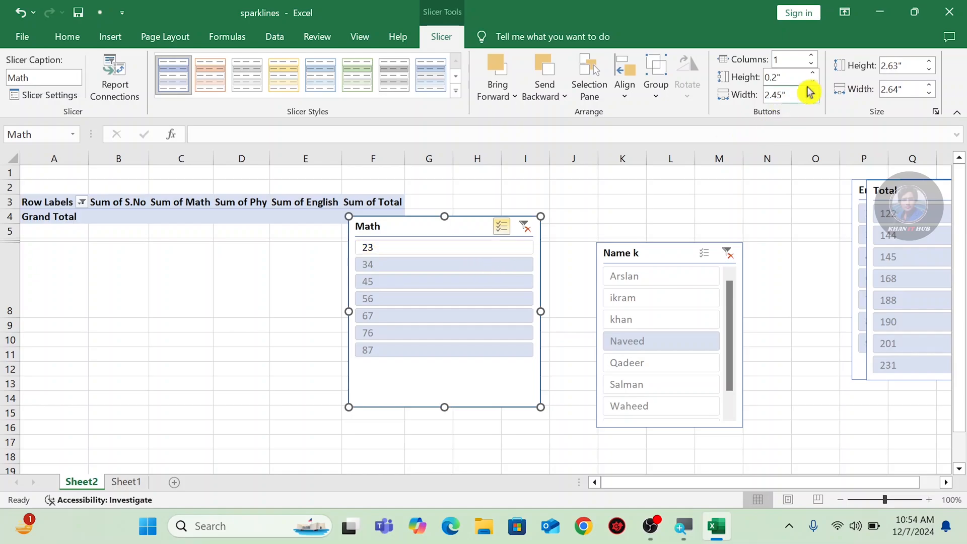
Widen the Math slicer's buttons to 3".
left_click(813, 91)
left_click(813, 91)
left_click(813, 91)
left_click(813, 91)
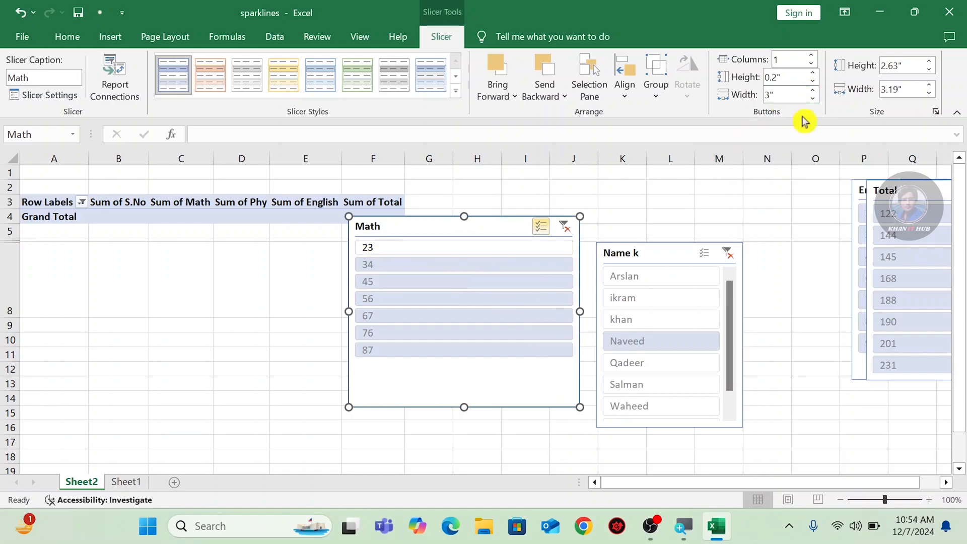
Set the Math slicer's button width to 2.1".
left_click(813, 99)
left_click(813, 99)
left_click(814, 99)
left_click(813, 99)
left_click(813, 99)
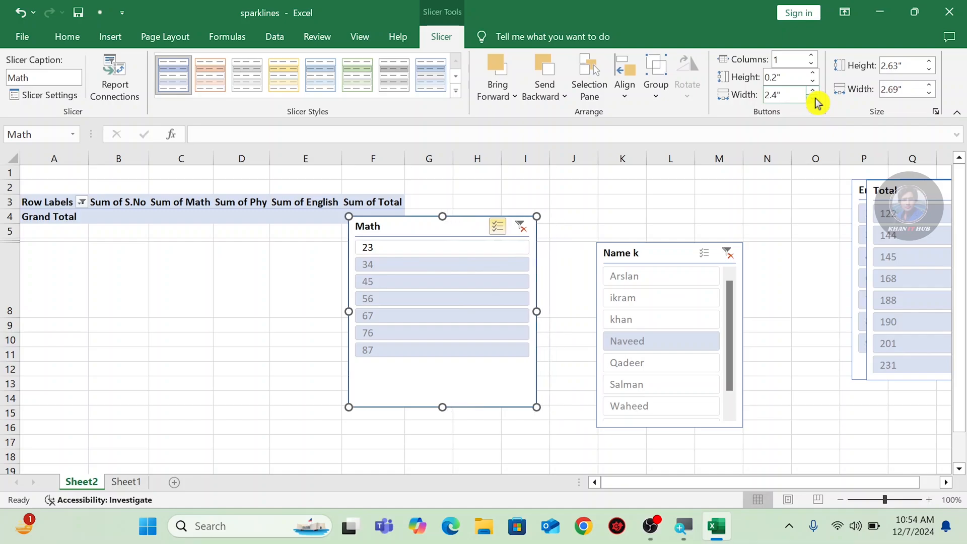
left_click(813, 99)
left_click(813, 98)
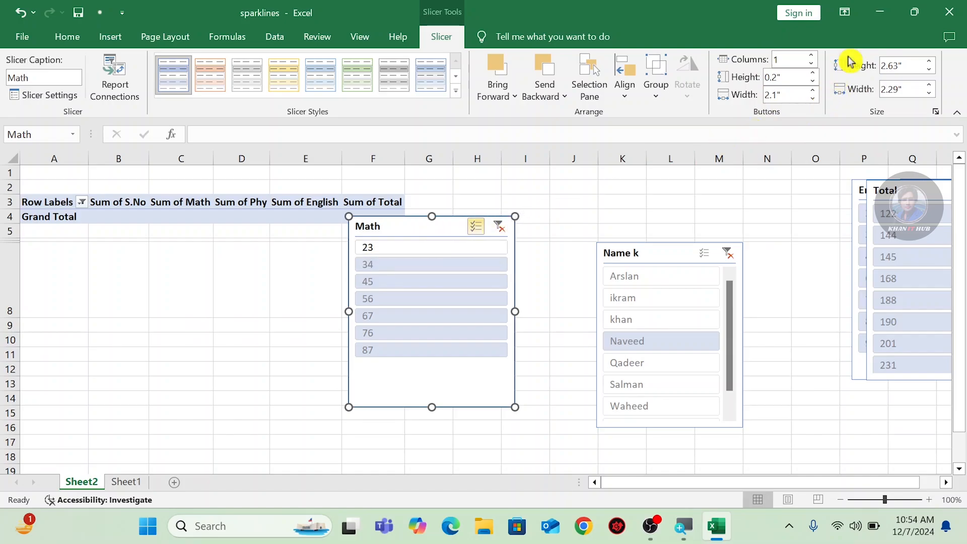
Increase the overall height of the Math slicer to 3.5".
left_click(931, 63)
left_click(930, 63)
left_click(930, 62)
left_click(930, 62)
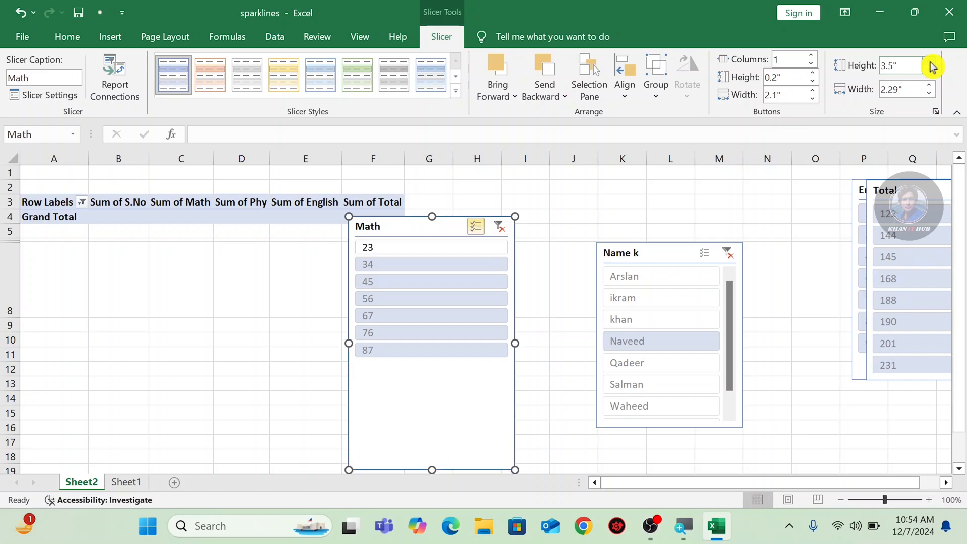
Reduce the overall height of the Math slicer to 2.5".
left_click(931, 76)
left_click(930, 75)
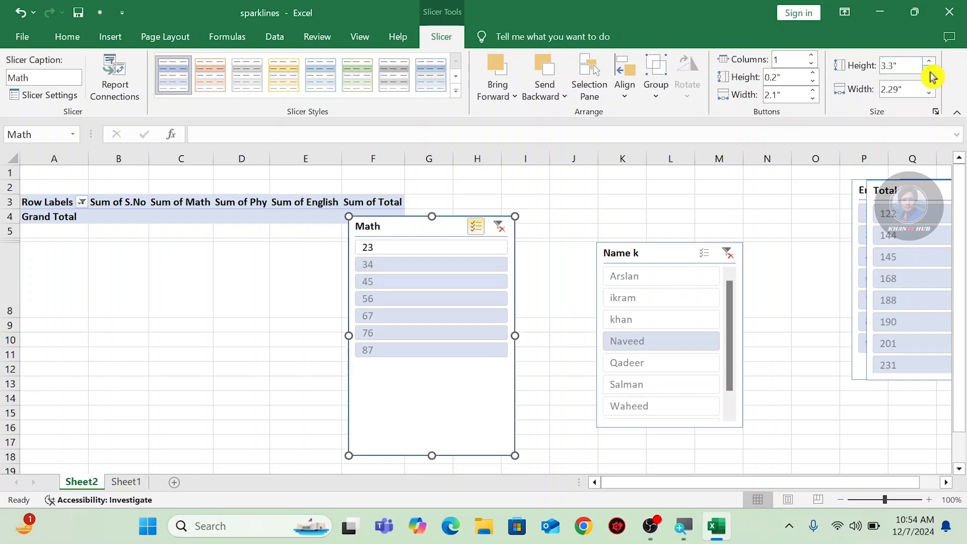
left_click(930, 76)
left_click(931, 76)
left_click(930, 75)
left_click(930, 76)
left_click(930, 76)
left_click(931, 75)
left_click(930, 76)
left_click(930, 75)
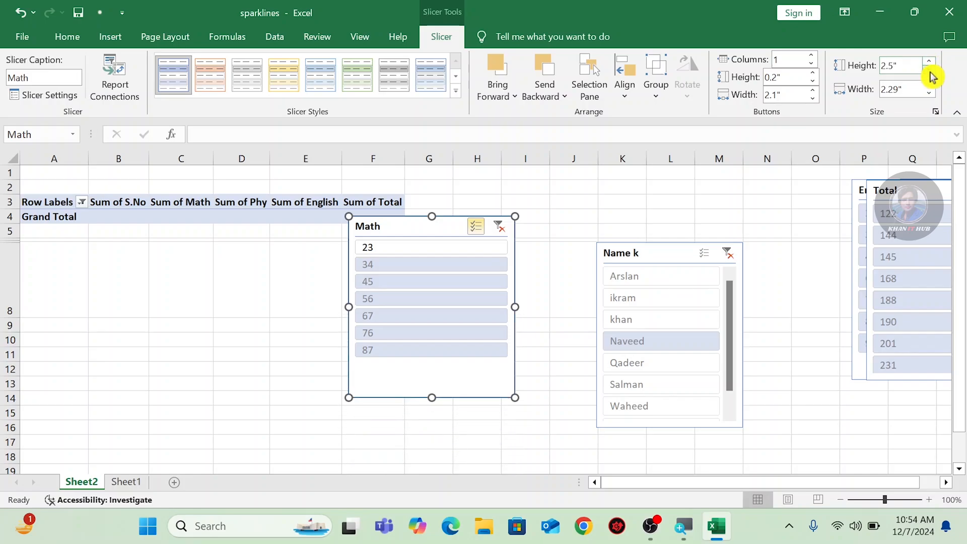
Increase the overall width of the Math slicer to 3".
left_click(931, 87)
left_click(930, 86)
left_click(930, 86)
left_click(930, 86)
left_click(930, 86)
left_click(930, 86)
left_click(930, 86)
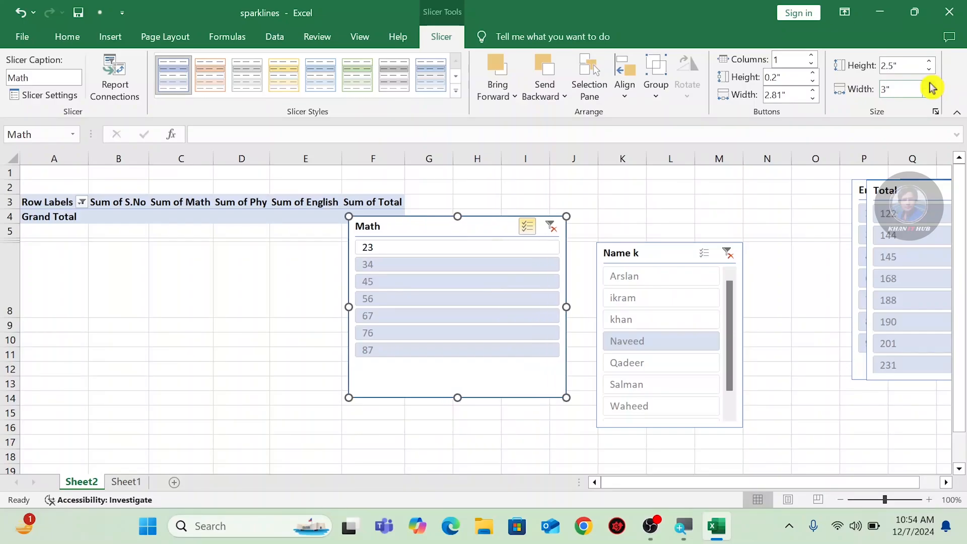
Reduce the overall width of the Math slicer to 2.3".
left_click(930, 94)
left_click(930, 94)
left_click(931, 95)
left_click(931, 95)
left_click(930, 95)
left_click(930, 95)
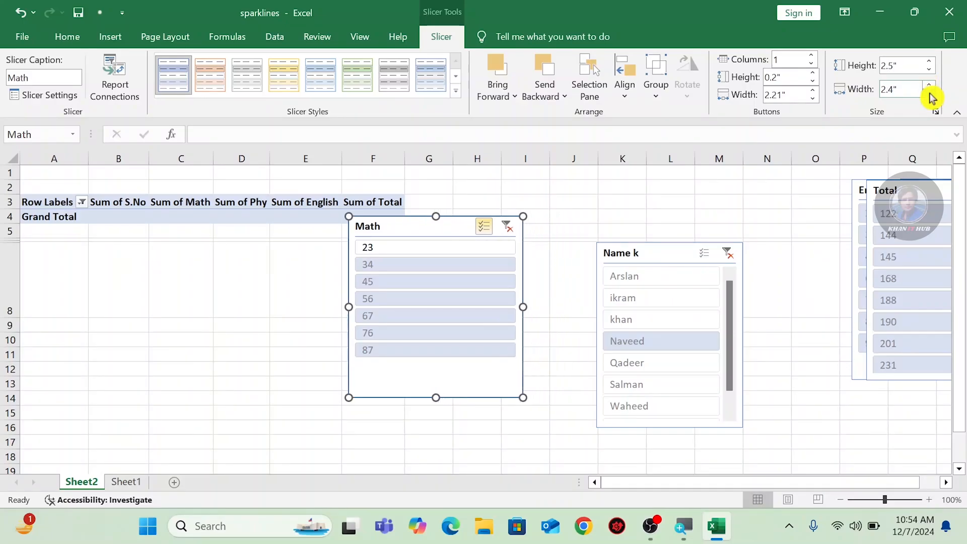
left_click(930, 95)
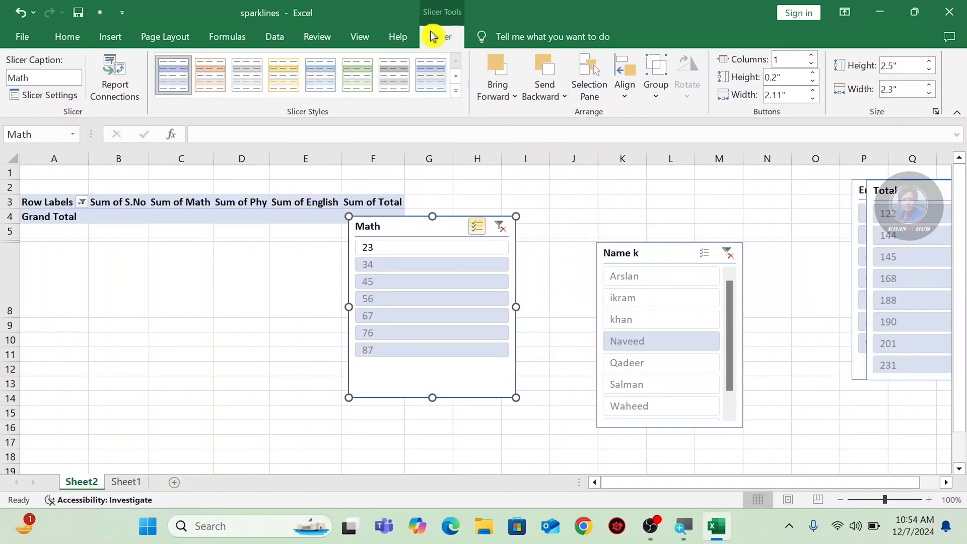
Cut the Math and Name k slicers from Sheet2, shifting the Math slicer aside first.
left_click(102, 39)
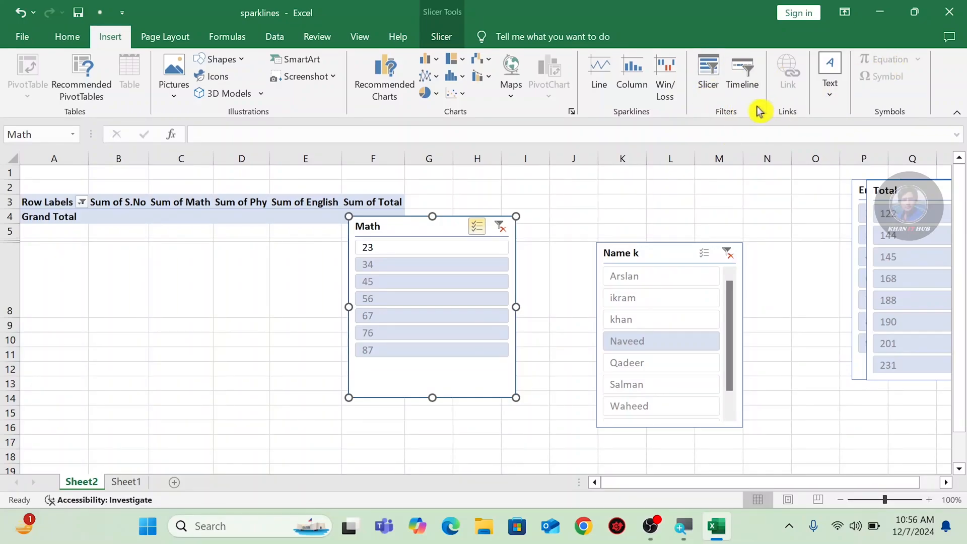
left_click_drag(428, 231, 463, 224)
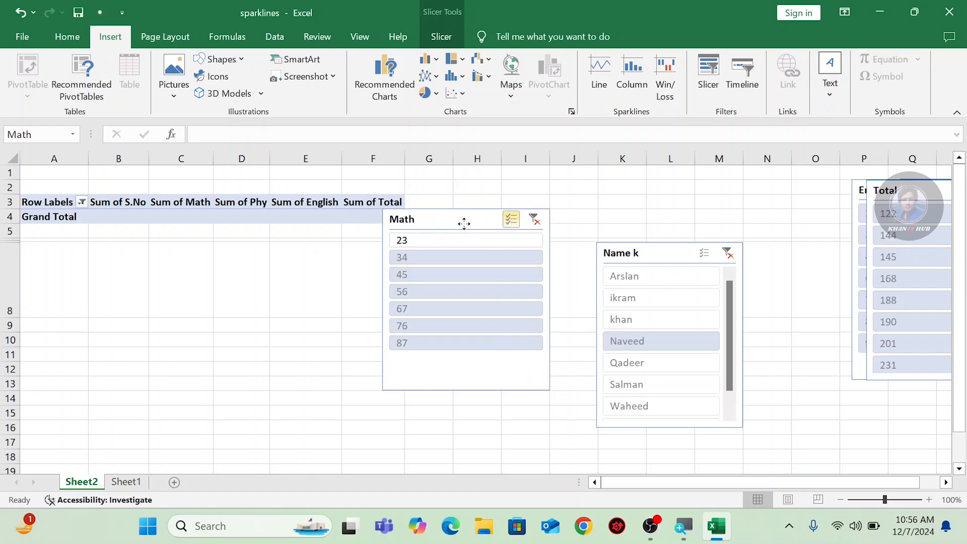
right_click(456, 219)
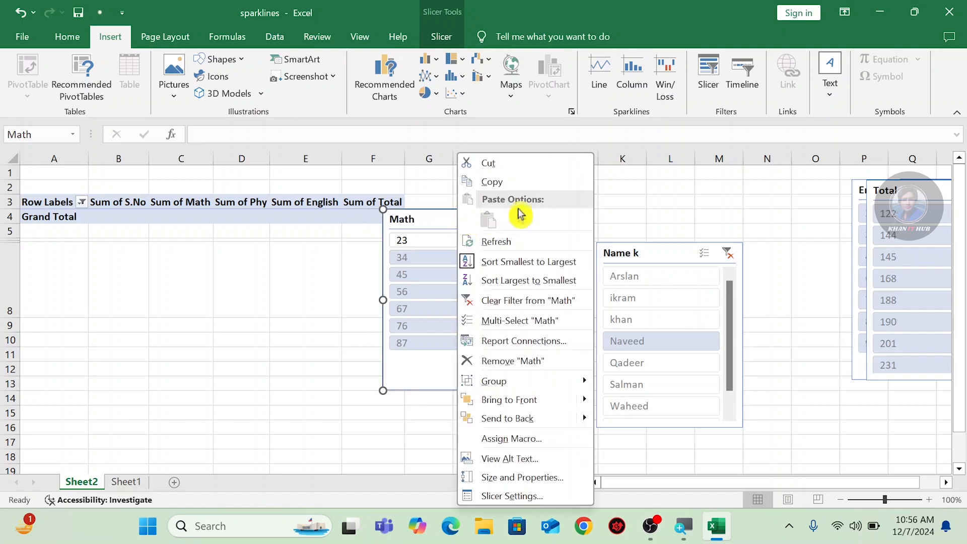
left_click(495, 163)
right_click(650, 252)
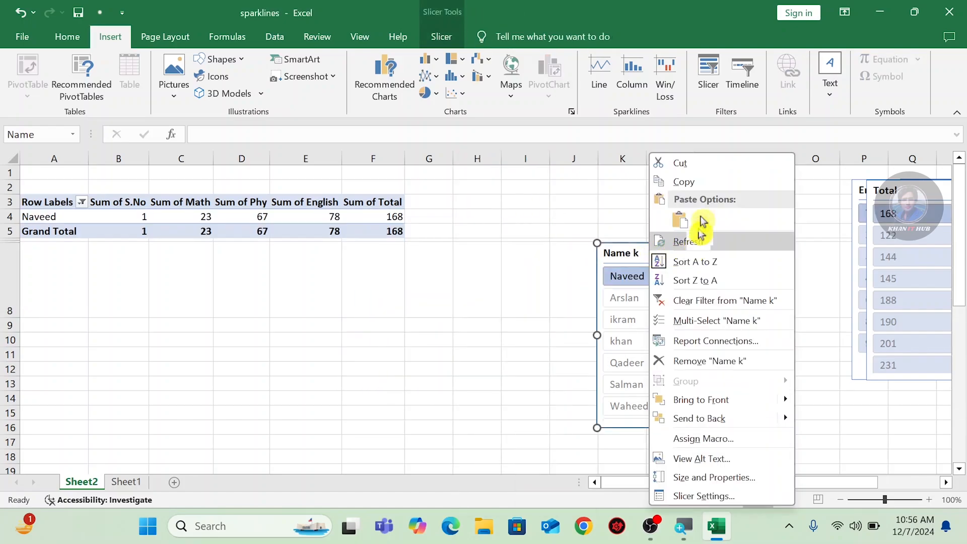
left_click(679, 164)
Move the Total, English and Phy slicers into the open area and cut each from the sheet.
left_click_drag(887, 198, 585, 216)
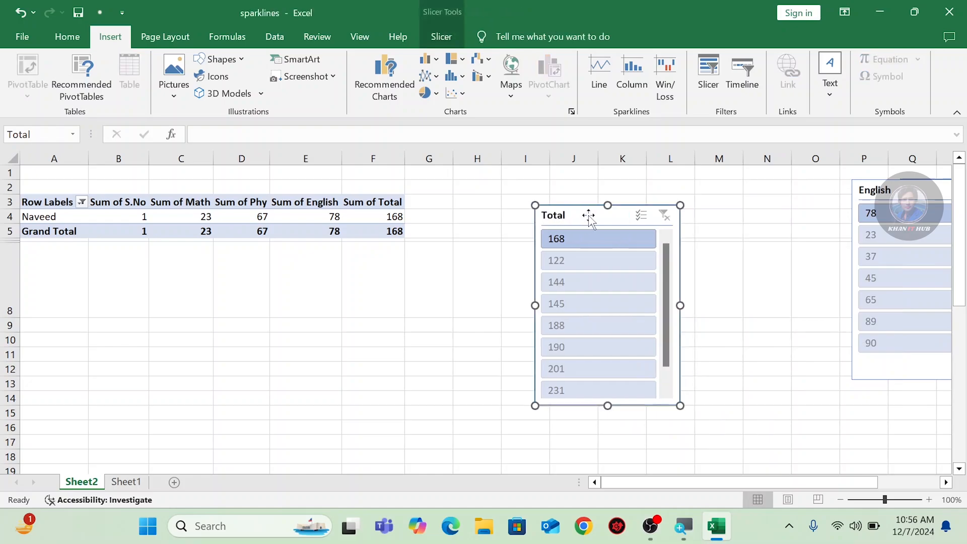
right_click(587, 215)
left_click(623, 165)
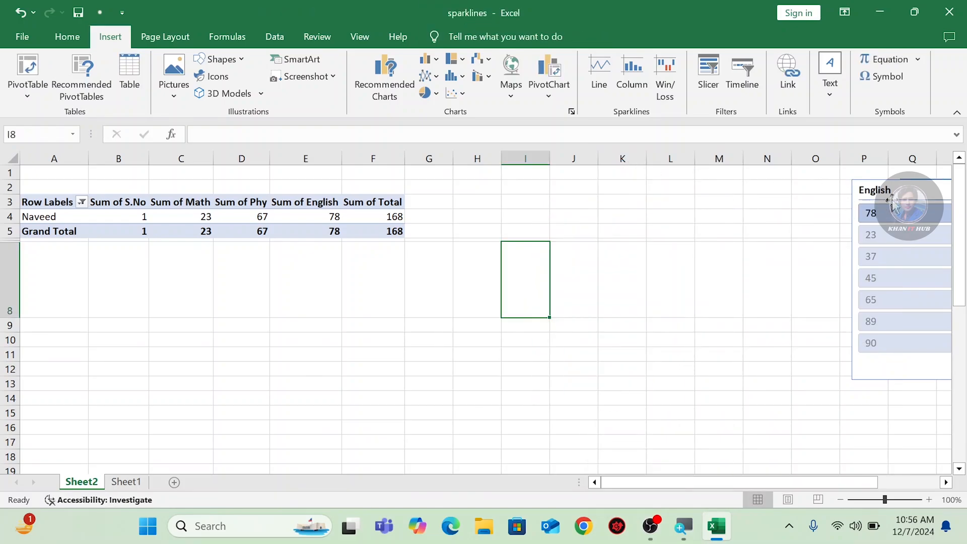
left_click_drag(892, 204, 682, 214)
right_click(681, 216)
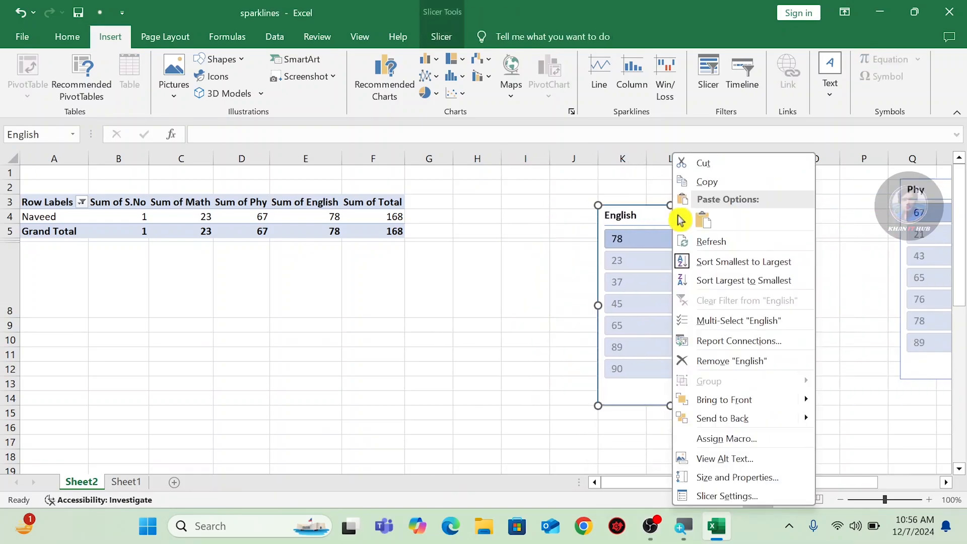
left_click(706, 164)
left_click_drag(919, 194, 599, 239)
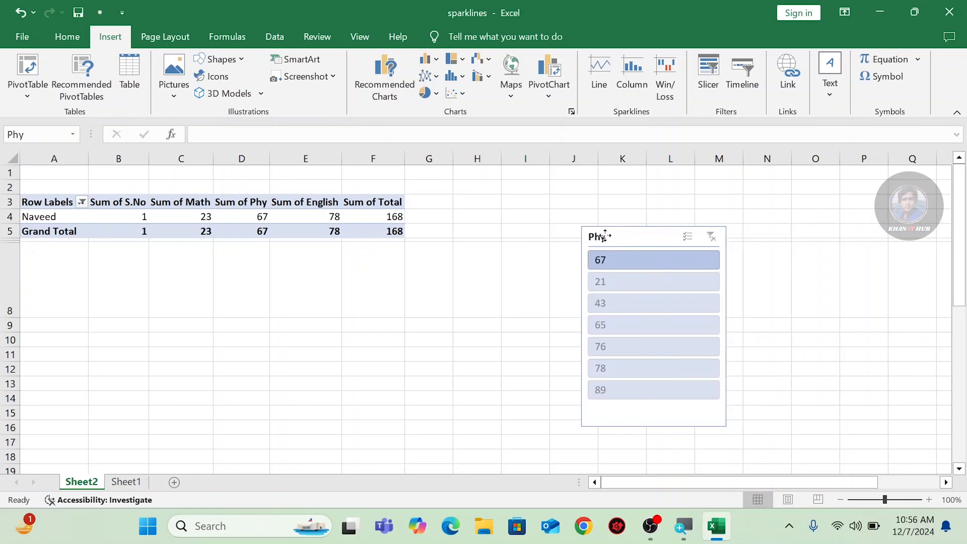
right_click(654, 234)
left_click(684, 164)
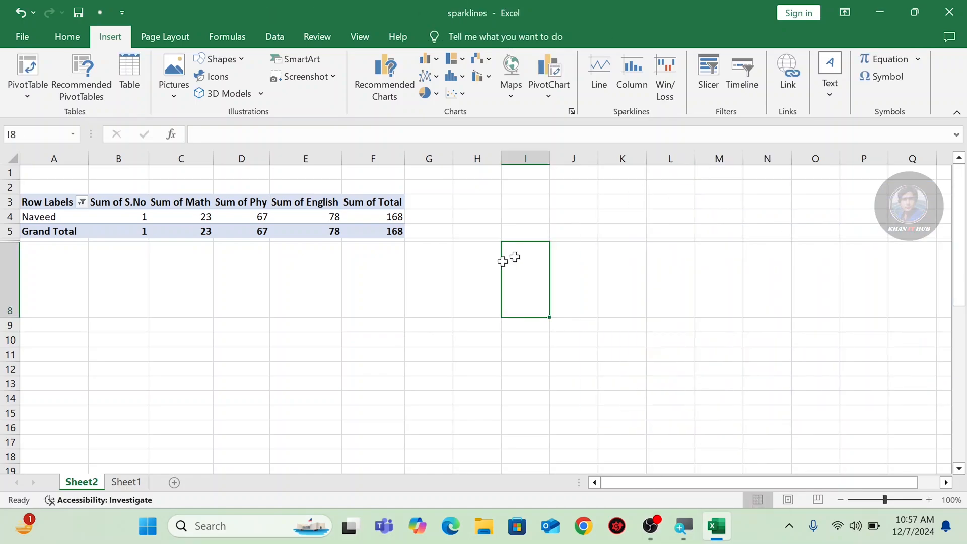
left_click(426, 287)
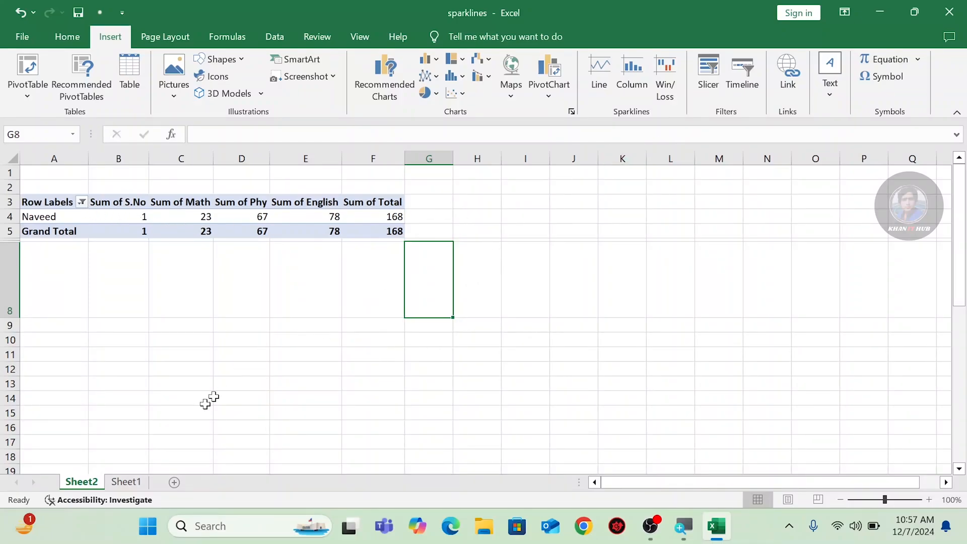
Select the student marks table F23:K31 on Sheet1 and try to insert a timeline for it.
left_click(126, 482)
scroll(628, 342, "down", 5)
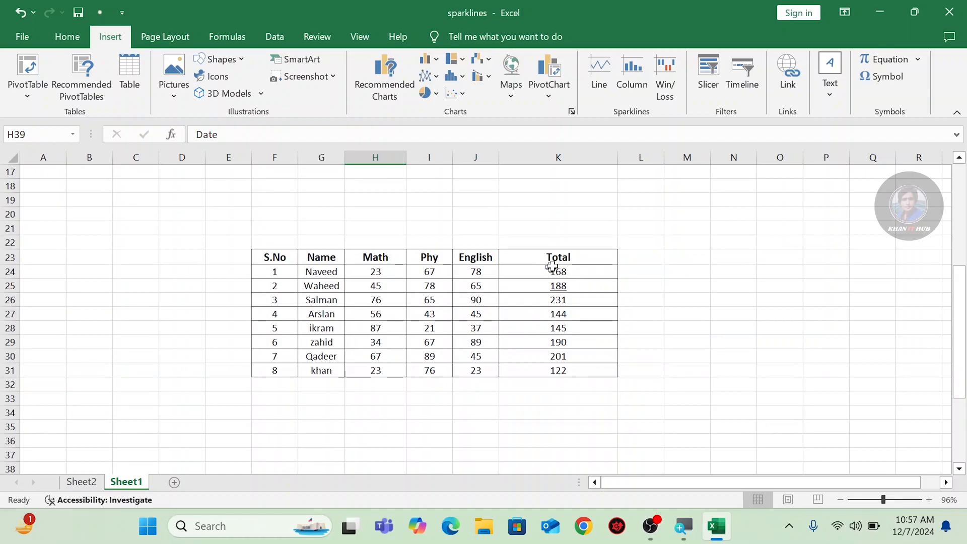
left_click_drag(252, 256, 566, 371)
left_click(753, 92)
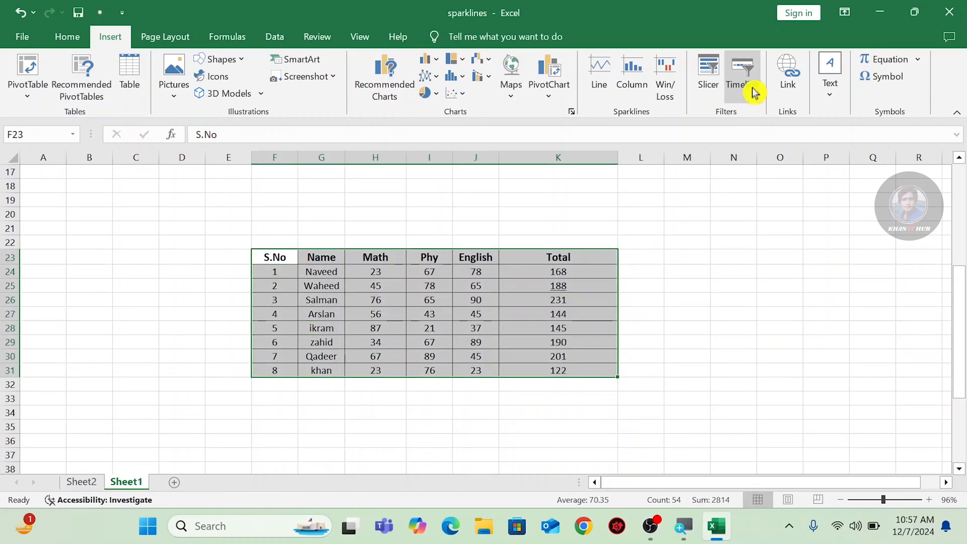
left_click(650, 76)
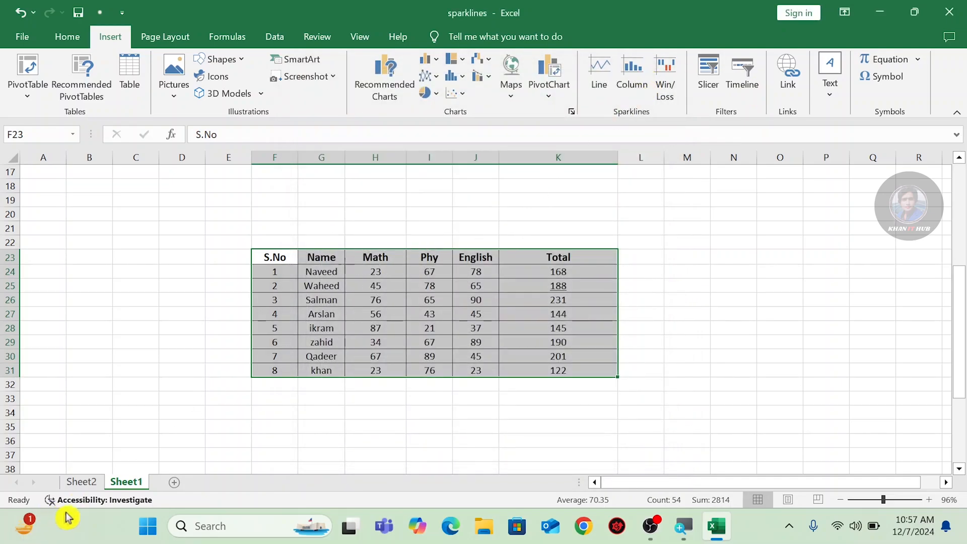
Return to Sheet2 and close the sparklines workbook.
left_click(91, 483)
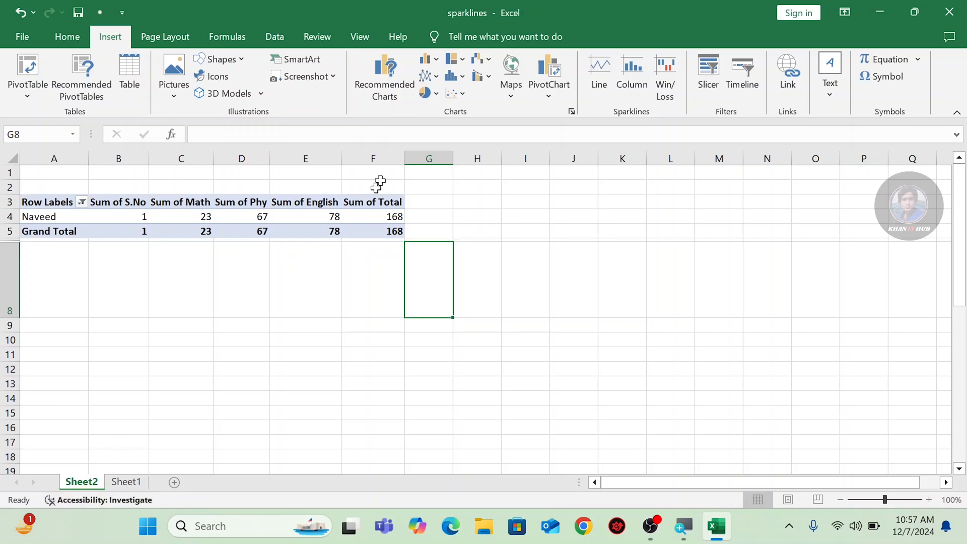
left_click(954, 12)
left_click(523, 280)
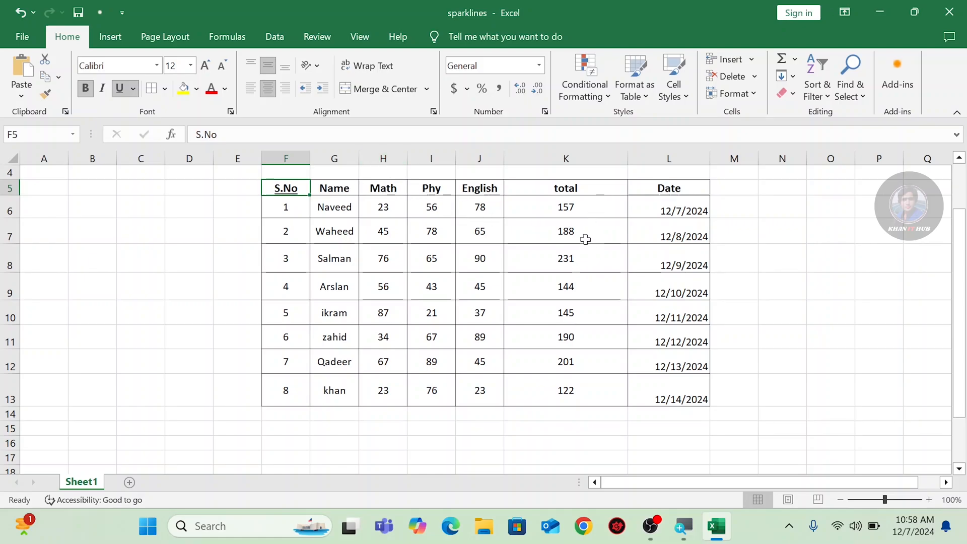
Create a PivotTable on a new worksheet from the dated marks table in Sheet1!F5:L13.
left_click(126, 39)
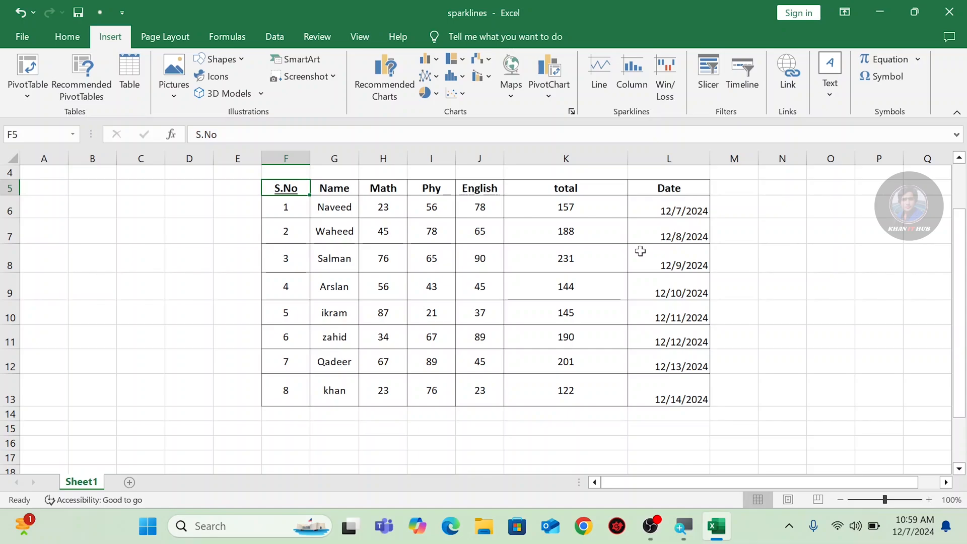
left_click_drag(292, 188, 680, 392)
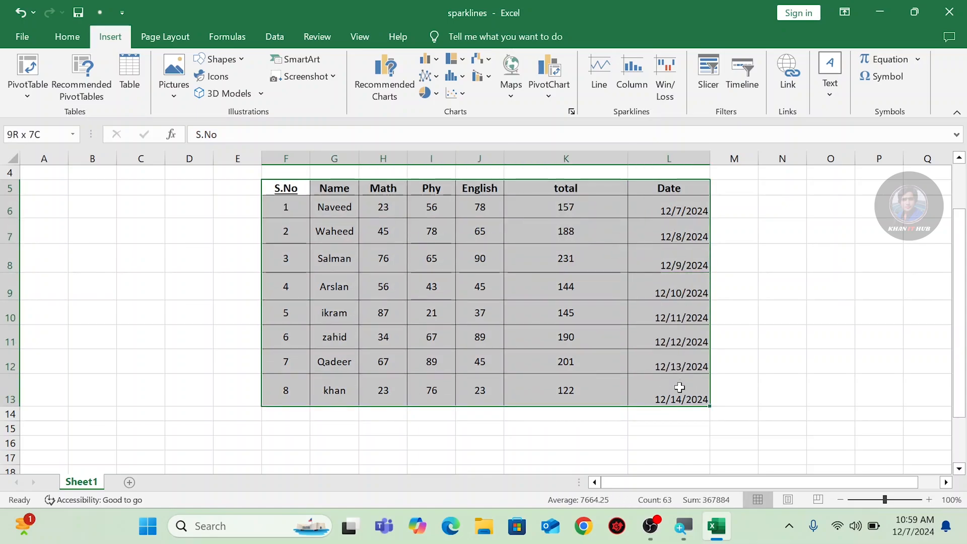
left_click(31, 100)
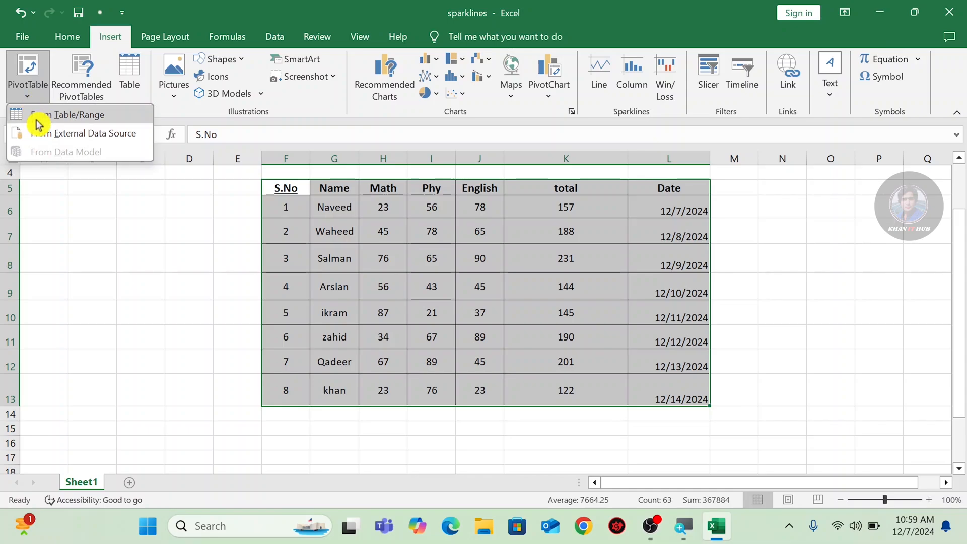
left_click(40, 120)
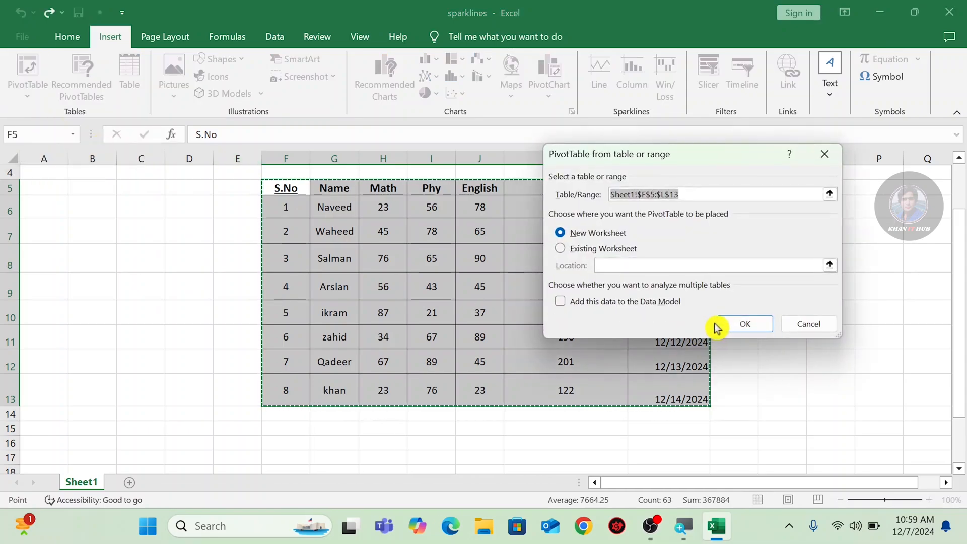
left_click(745, 325)
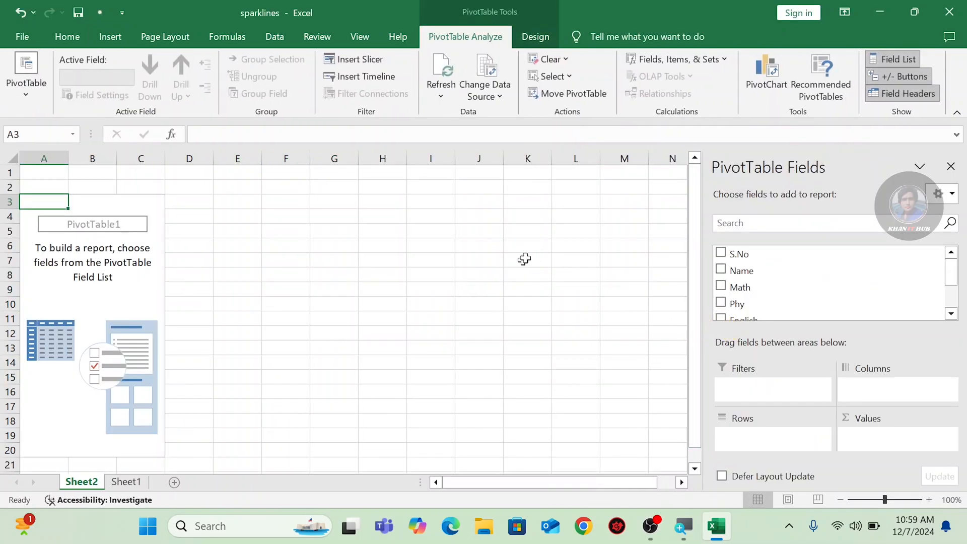
Add the S.No, Name, Math and Phy fields to the PivotTable.
left_click(956, 316)
left_click(952, 253)
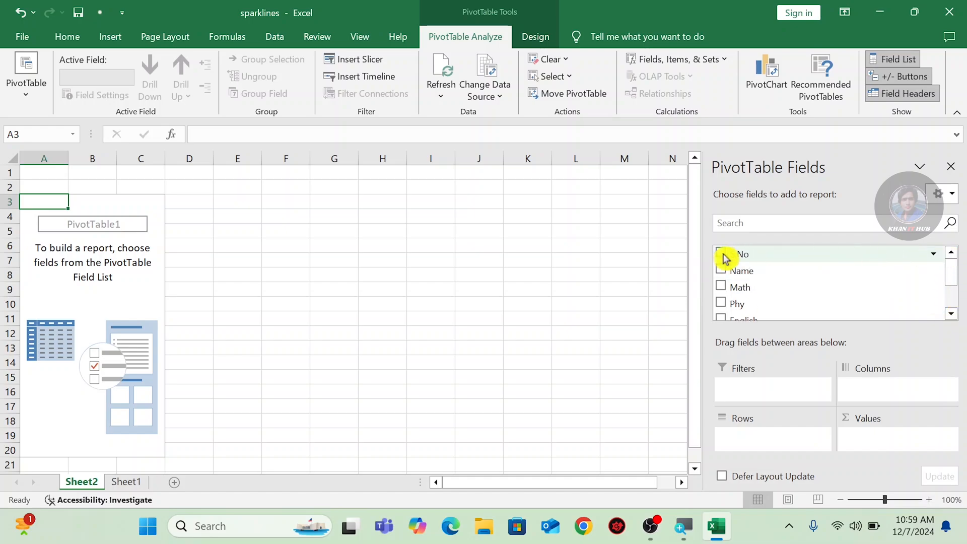
left_click(721, 254)
left_click(721, 270)
left_click(721, 286)
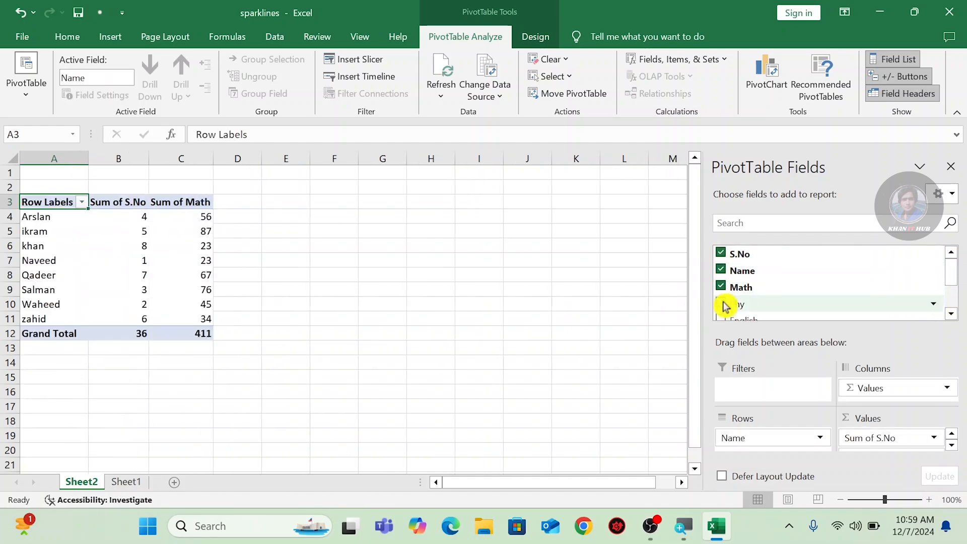
left_click(723, 305)
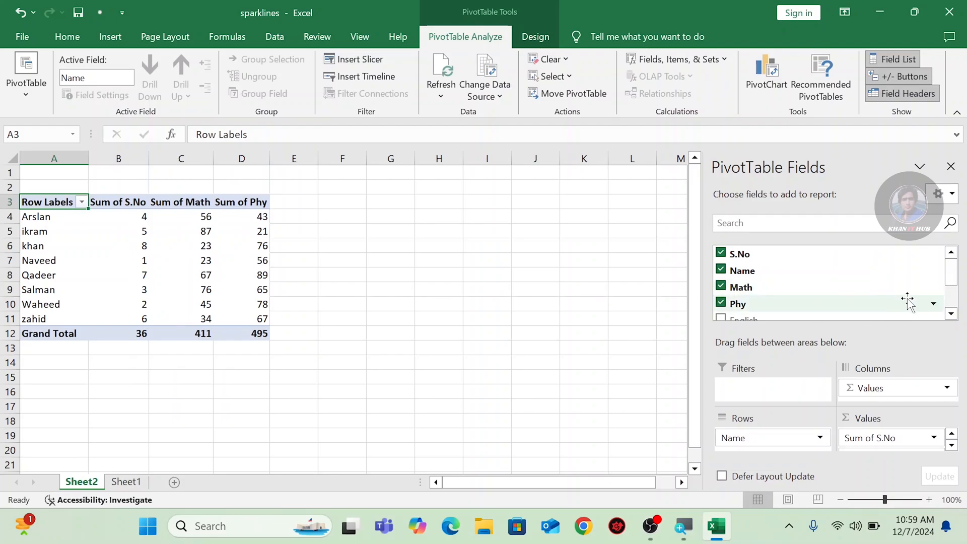
Add the English, total and Date fields to the PivotTable and close the field list.
left_click(952, 313)
left_click(722, 296)
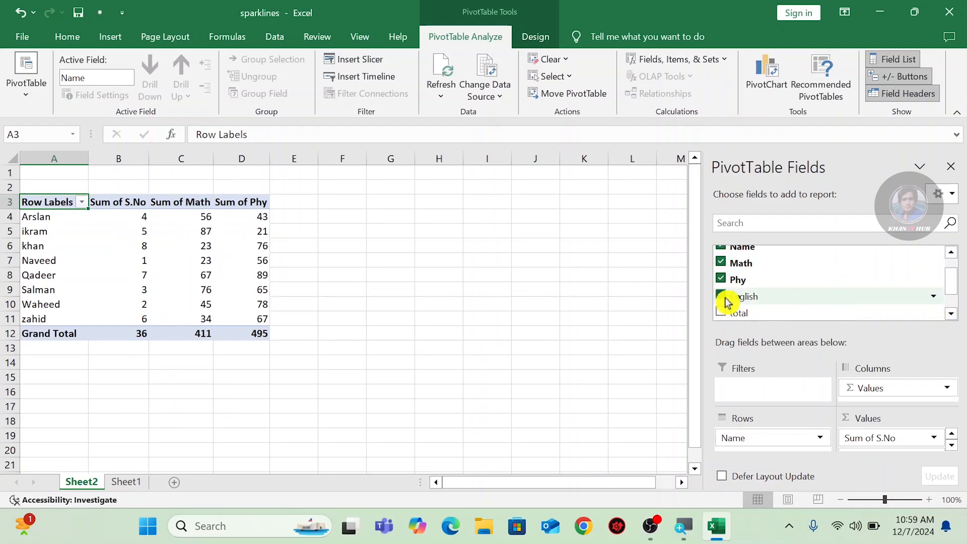
left_click(722, 312)
left_click(951, 313)
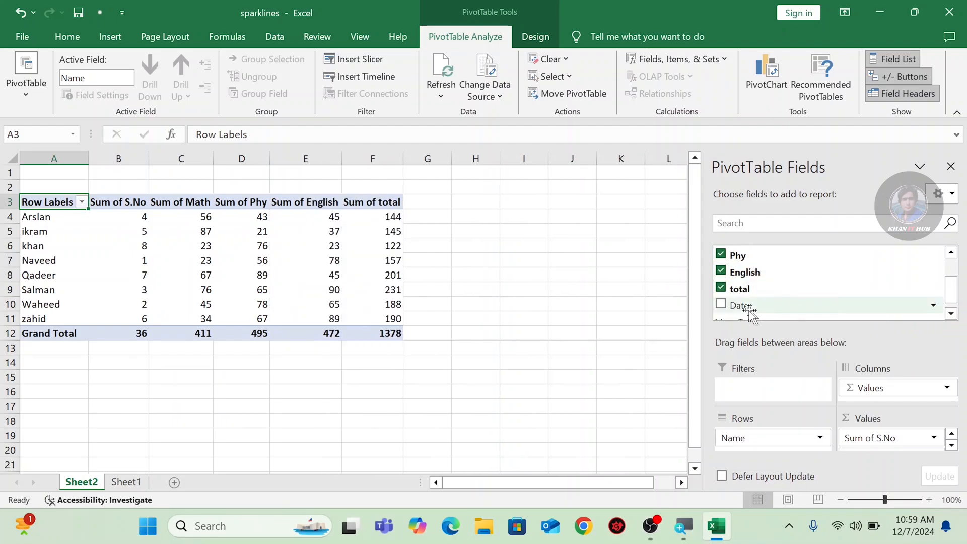
left_click(725, 307)
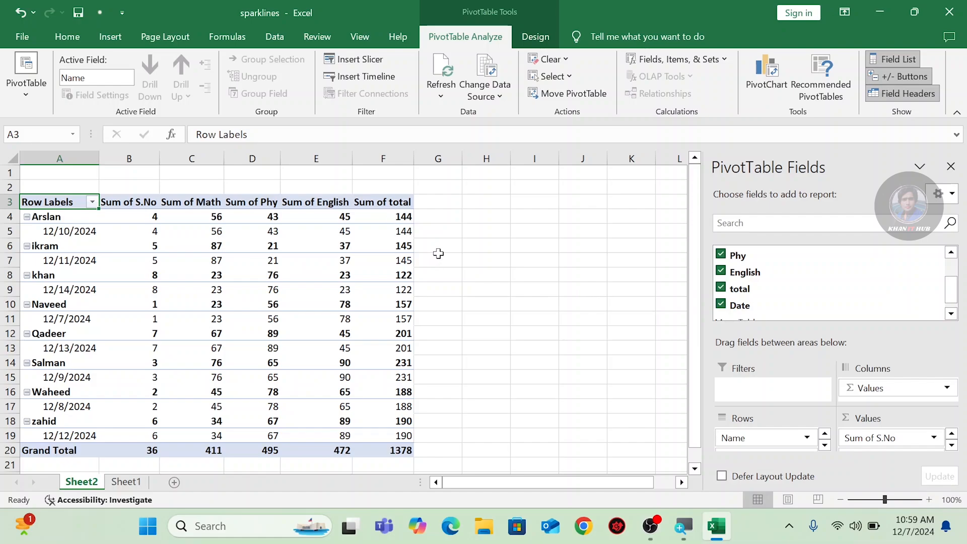
left_click(955, 167)
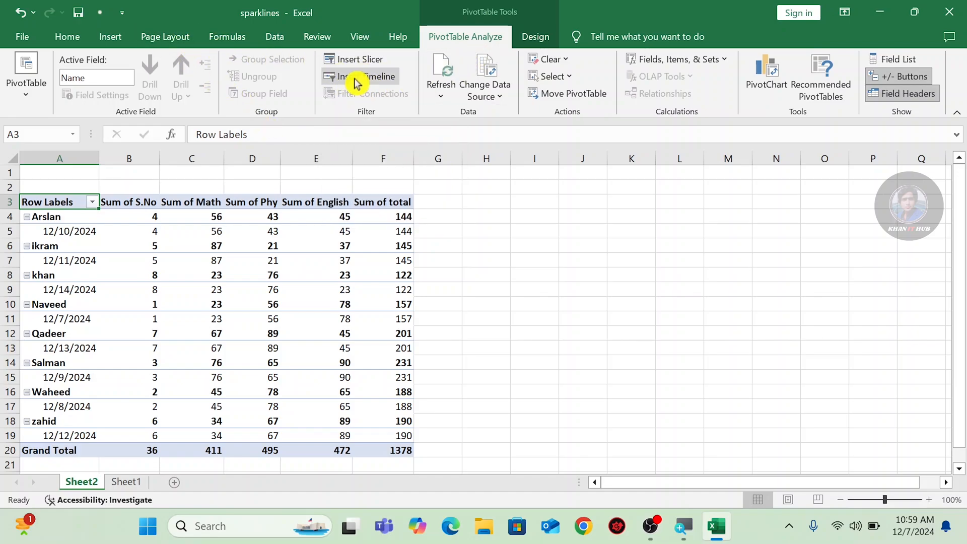
Insert a timeline for the Date field of the whole PivotTable and place it beside the table, clear of the data.
left_click_drag(48, 201, 402, 449)
left_click(376, 78)
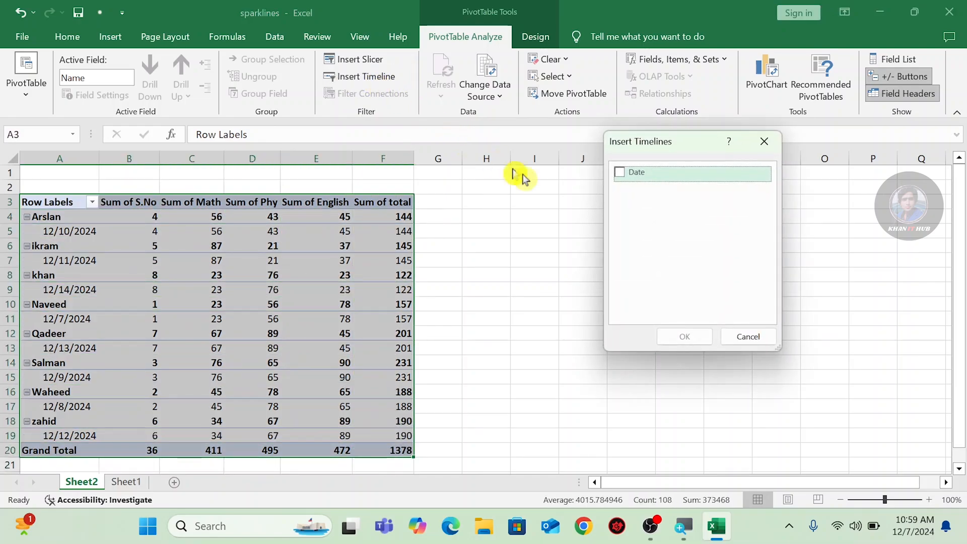
left_click(623, 176)
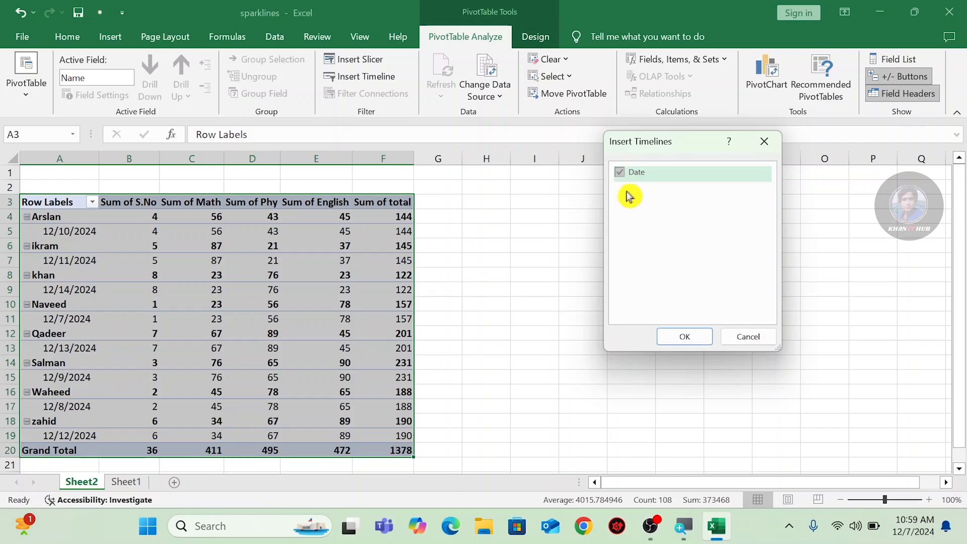
left_click(680, 344)
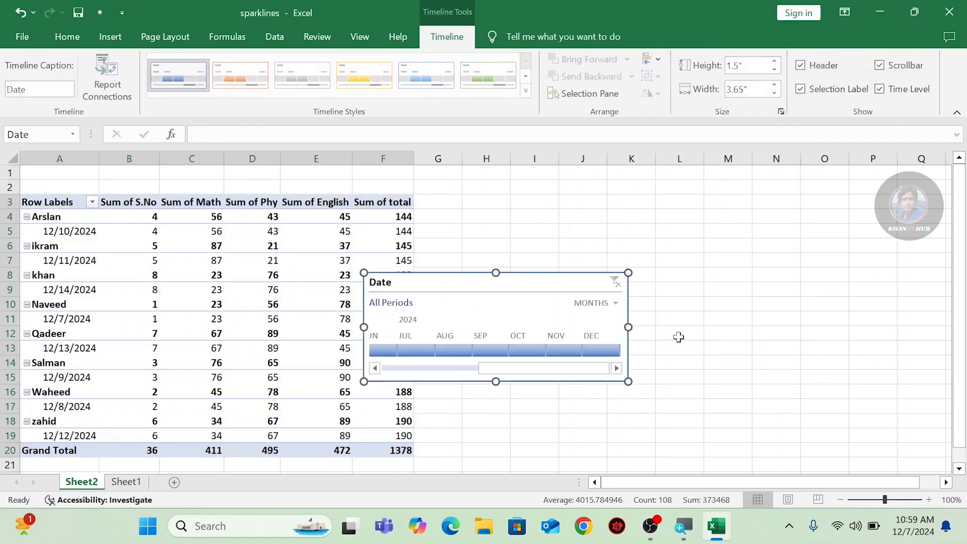
left_click_drag(460, 278, 606, 231)
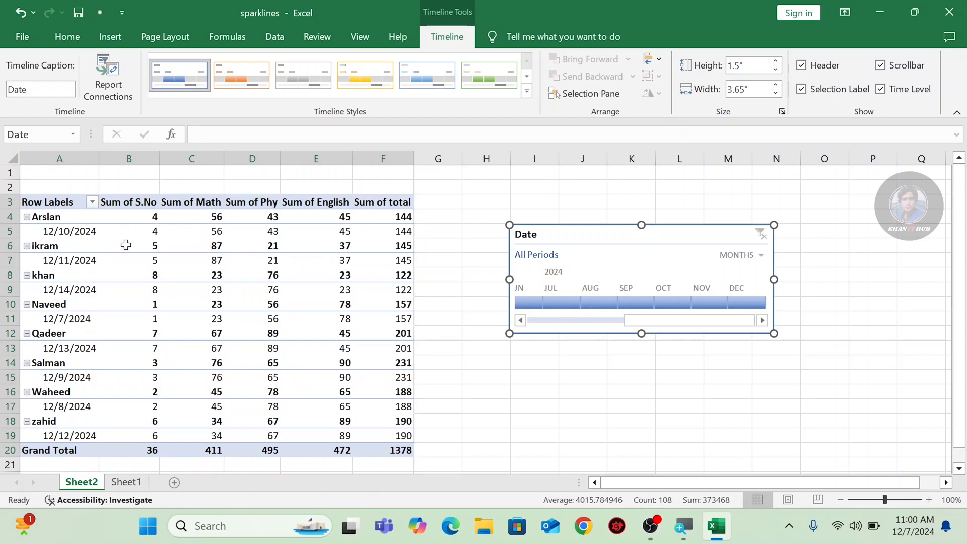
Set the Date timeline's time level to days.
mouse_move(126, 245)
left_click(760, 255)
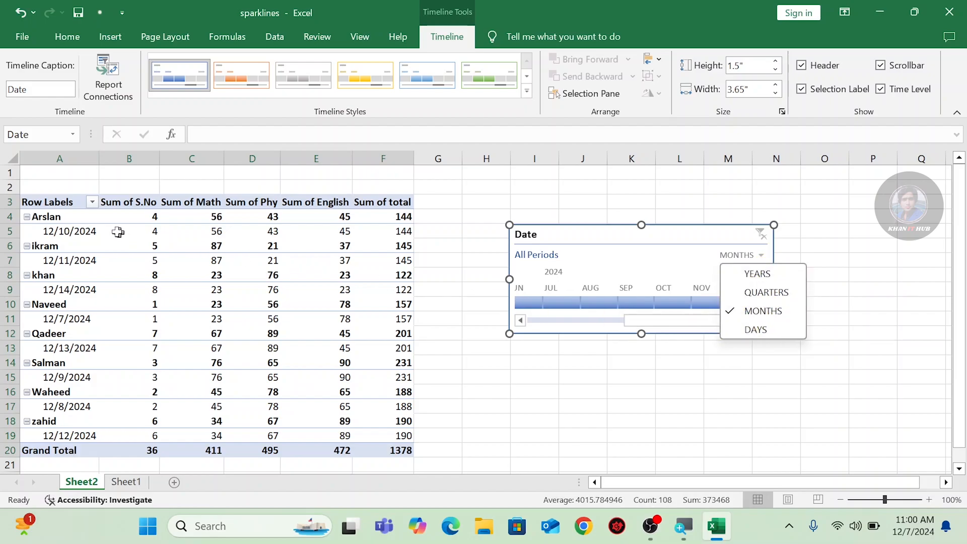
left_click(742, 335)
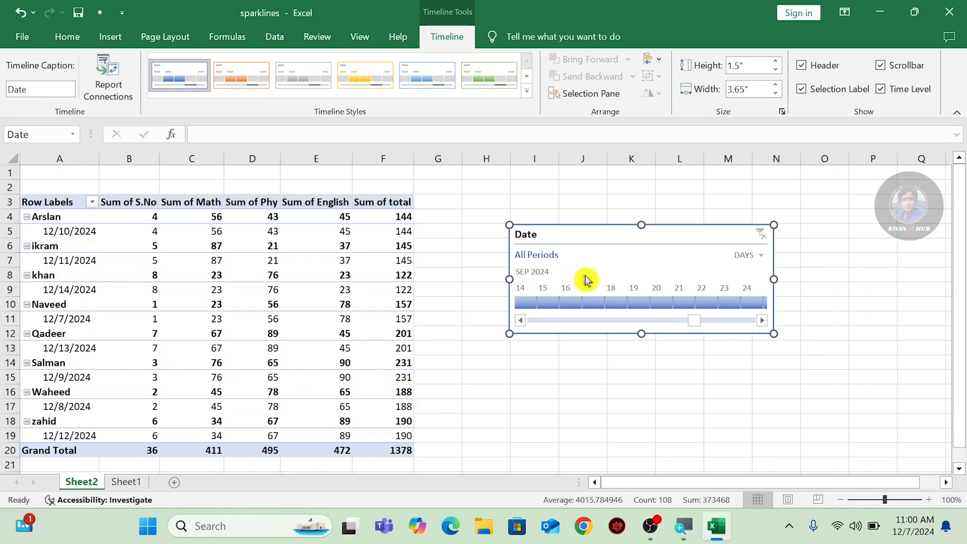
Filter the PivotTable through the timeline by September 18, 19 and 20, 2024, one day at a time.
left_click(616, 302)
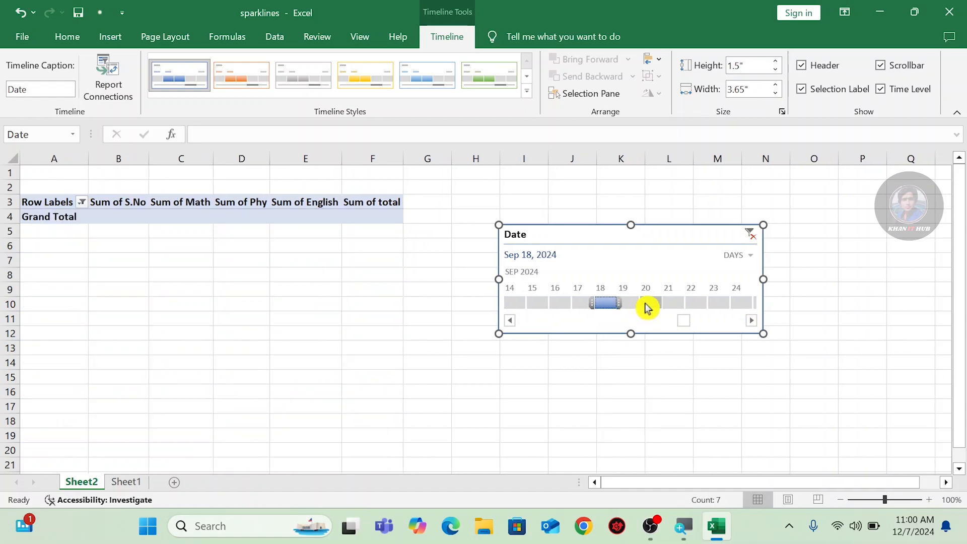
left_click(636, 304)
left_click(655, 303)
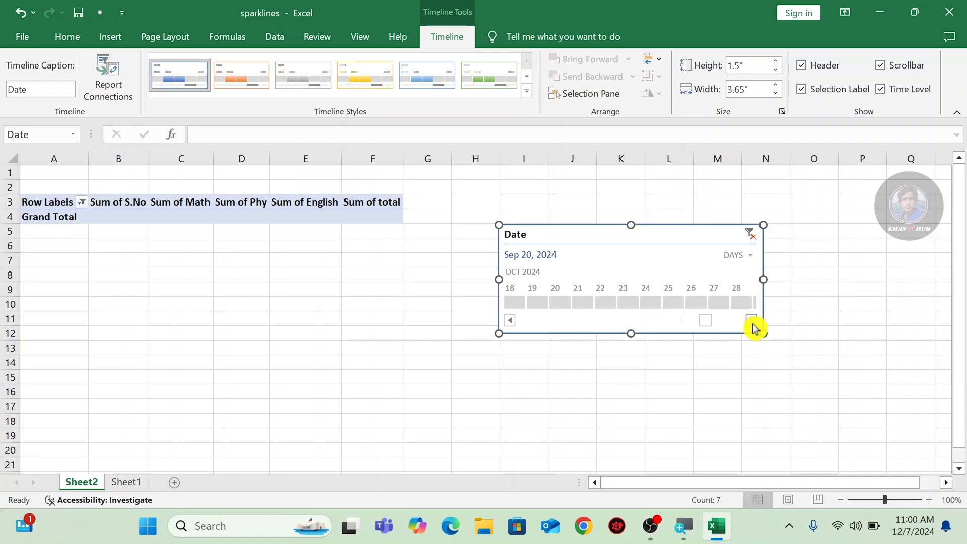
Filter the PivotTable through the timeline by single days in December 2024, stepping from December 10 to December 15.
left_click(752, 321)
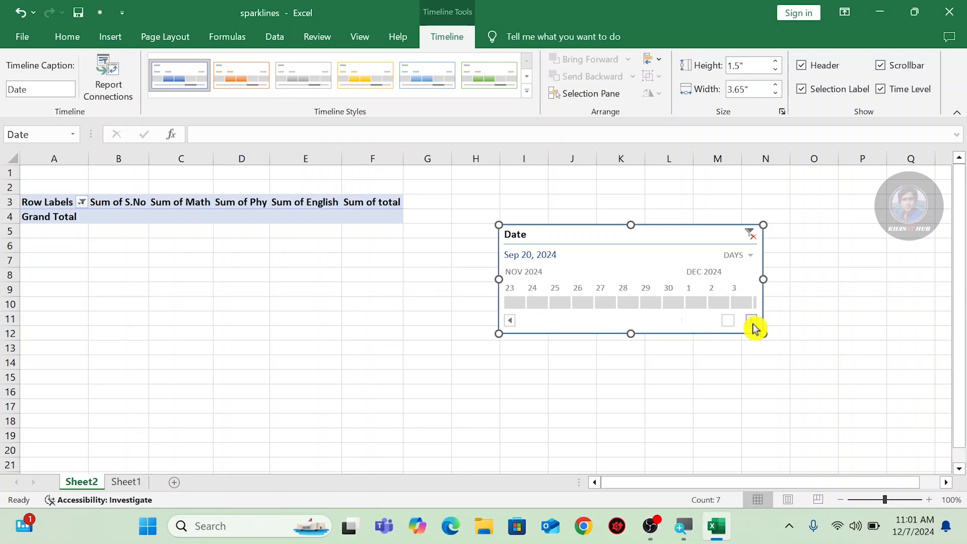
left_click(752, 322)
left_click(752, 321)
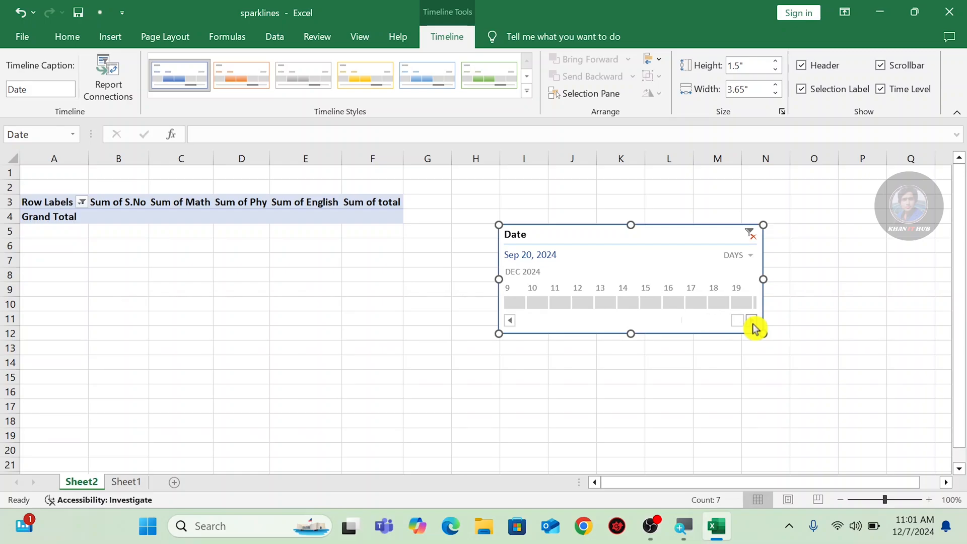
left_click(536, 303)
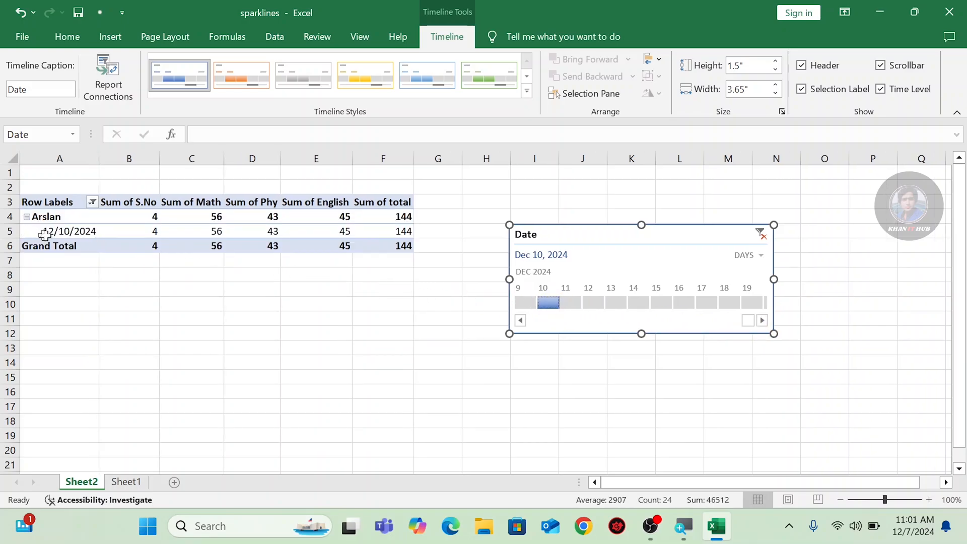
left_click(578, 304)
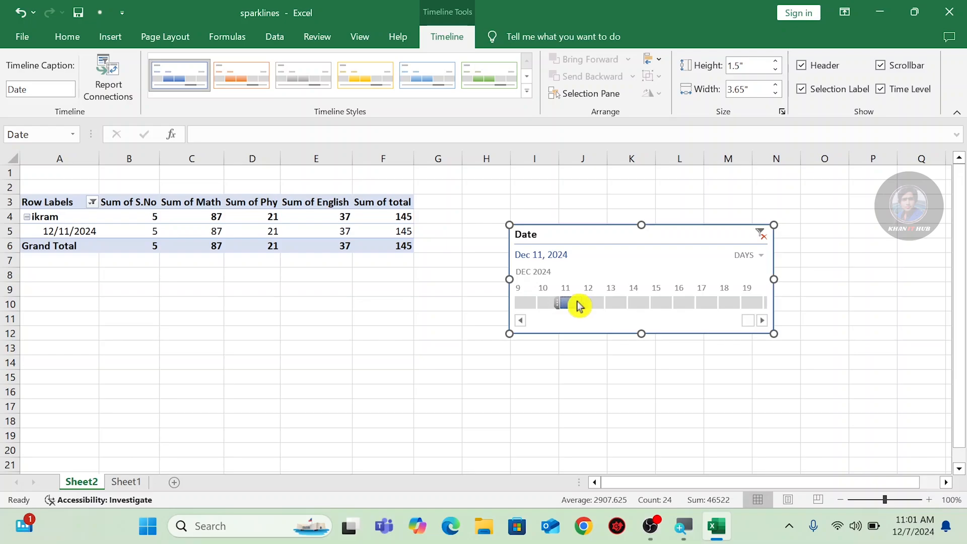
left_click(594, 304)
left_click(619, 305)
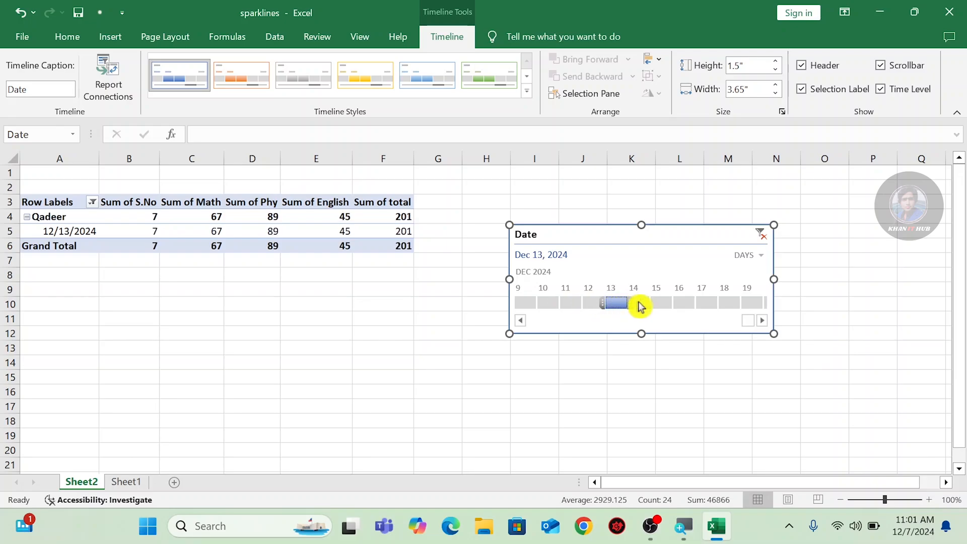
left_click(640, 304)
left_click(669, 305)
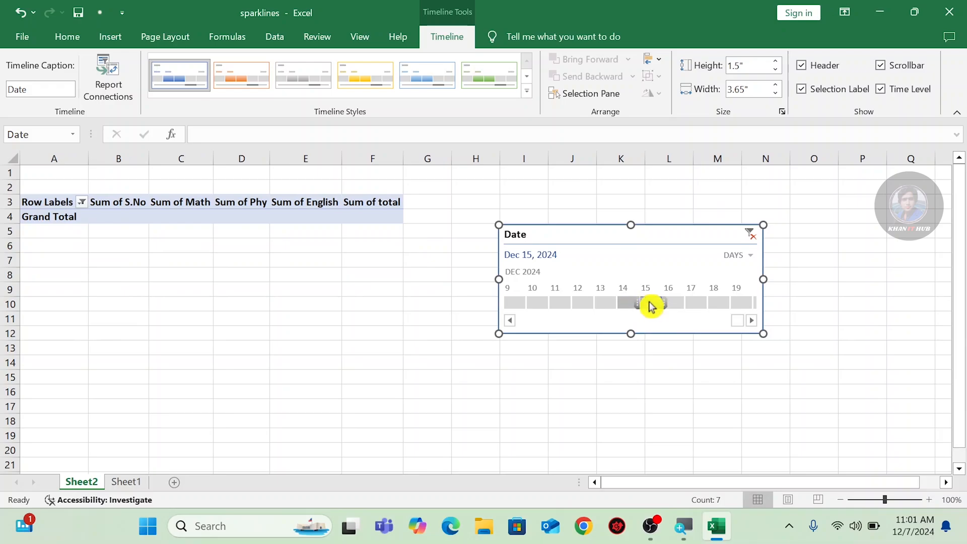
left_click(671, 305)
Filter the PivotTable by individual earlier December 2024 days, from December 13 back through 12, 11 and 10 to December 9.
left_click(607, 304)
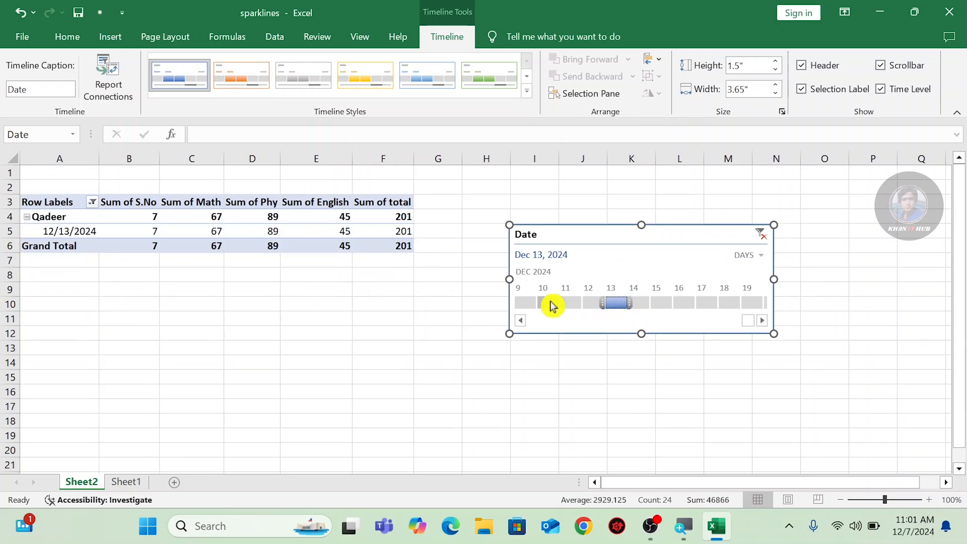
left_click(546, 305)
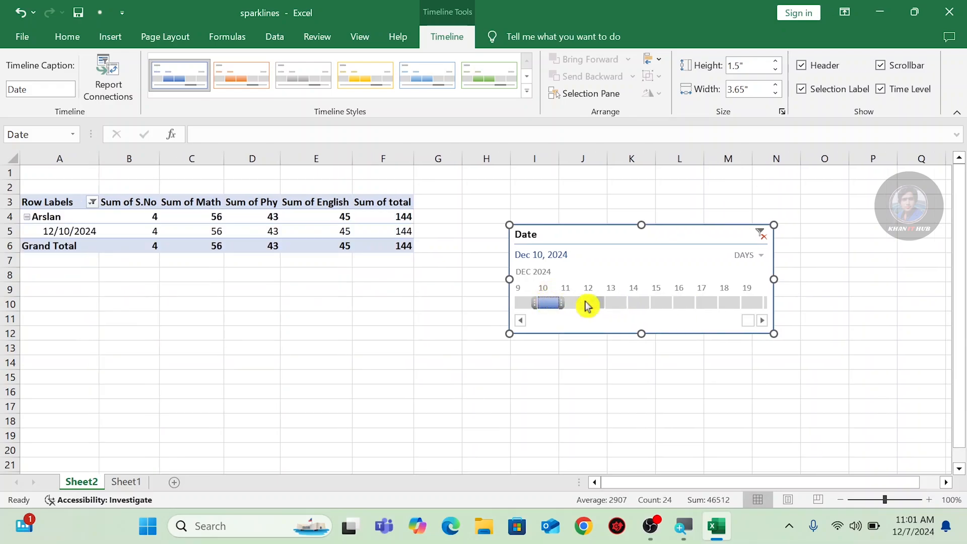
left_click(575, 304)
left_click(597, 305)
left_click(543, 304)
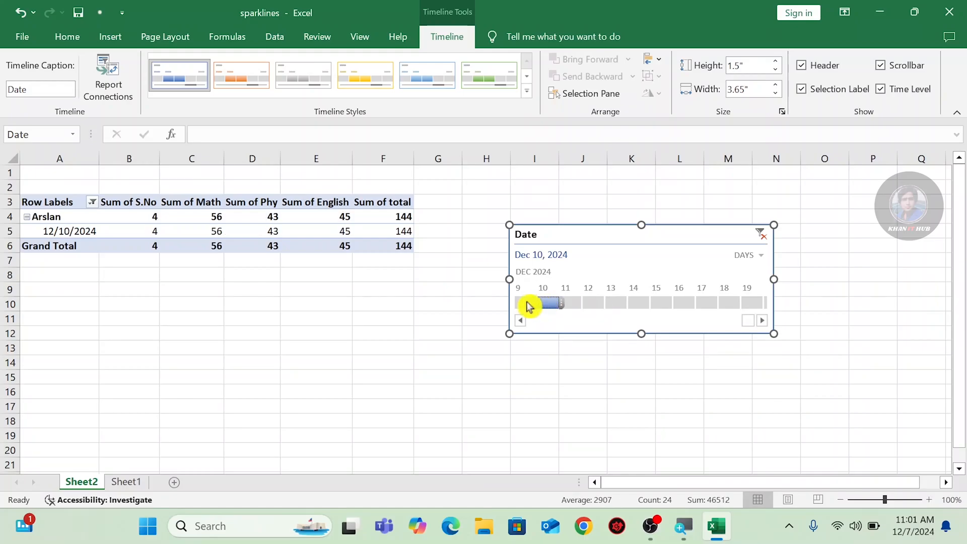
left_click(525, 304)
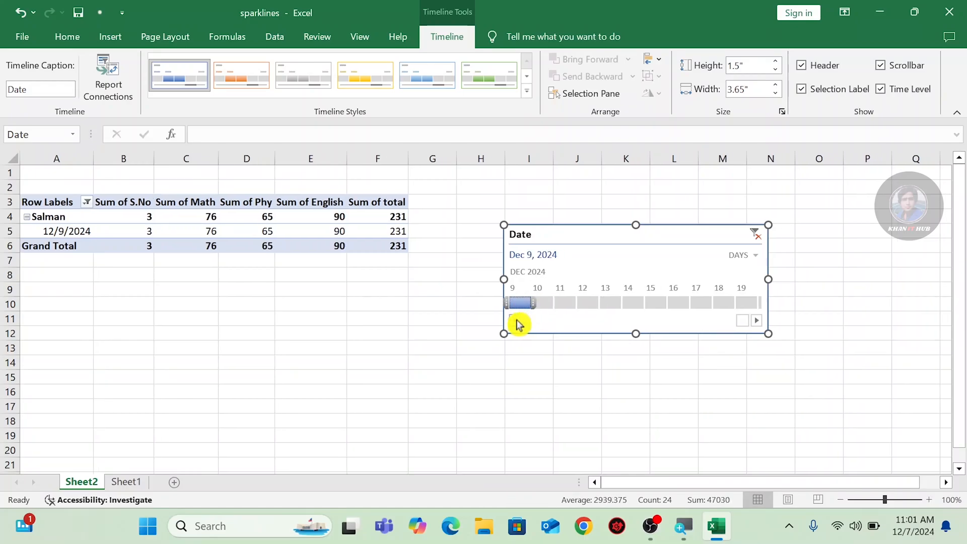
Filter the PivotTable through the timeline by December 8, 7 and 6, 2024, one day at a time.
left_click(515, 321)
left_click(517, 303)
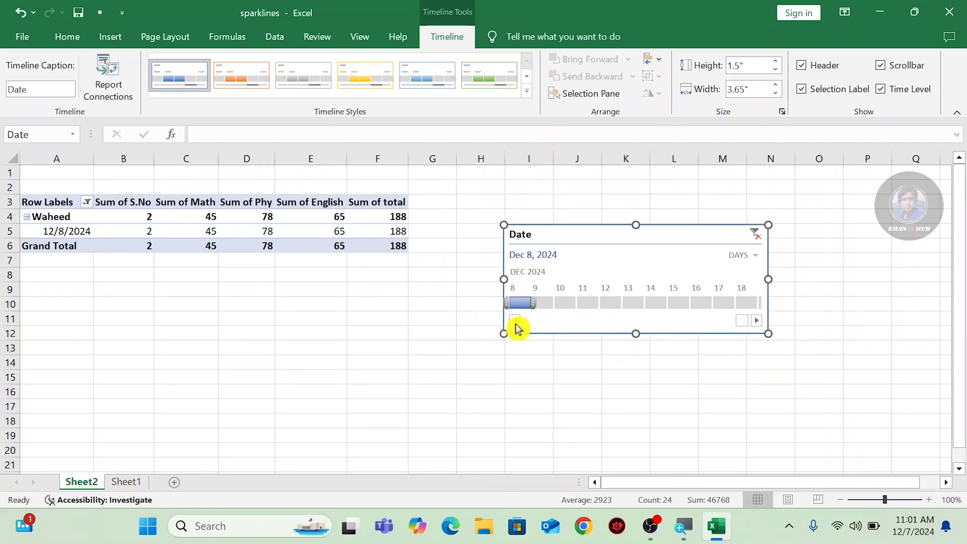
left_click(517, 321)
left_click(517, 323)
left_click(518, 324)
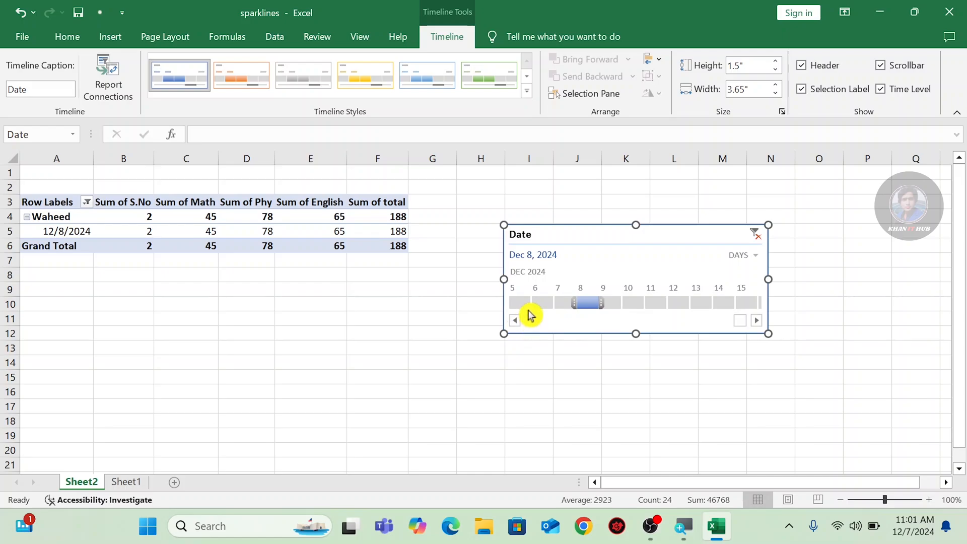
left_click(559, 304)
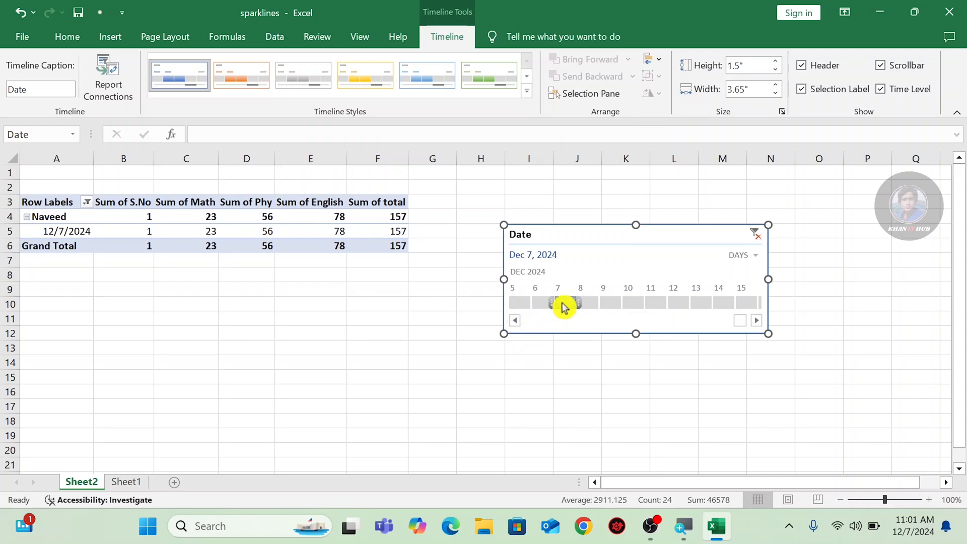
left_click(540, 307)
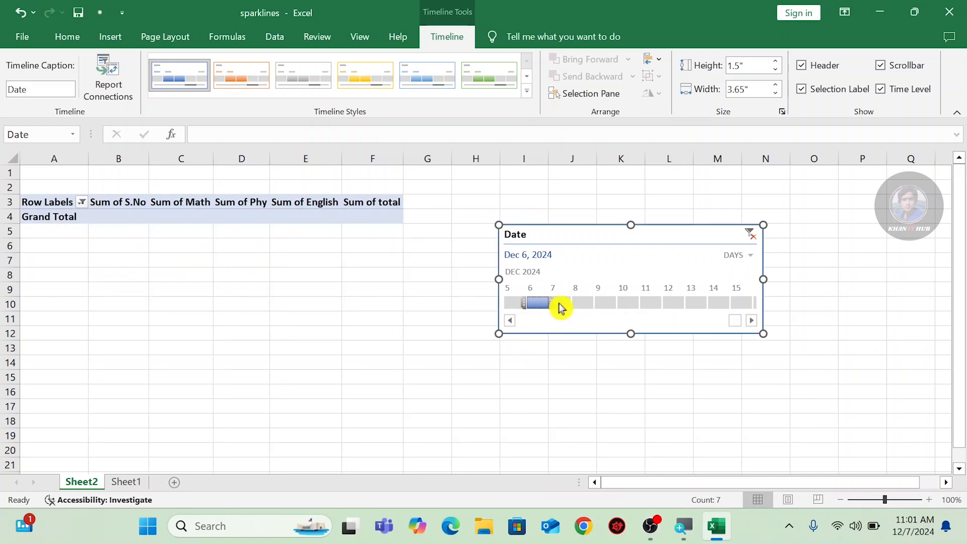
Filter by December 7, extend the timeline range to December 7–12, and shorten it to December 7–9, 2024.
left_click(561, 304)
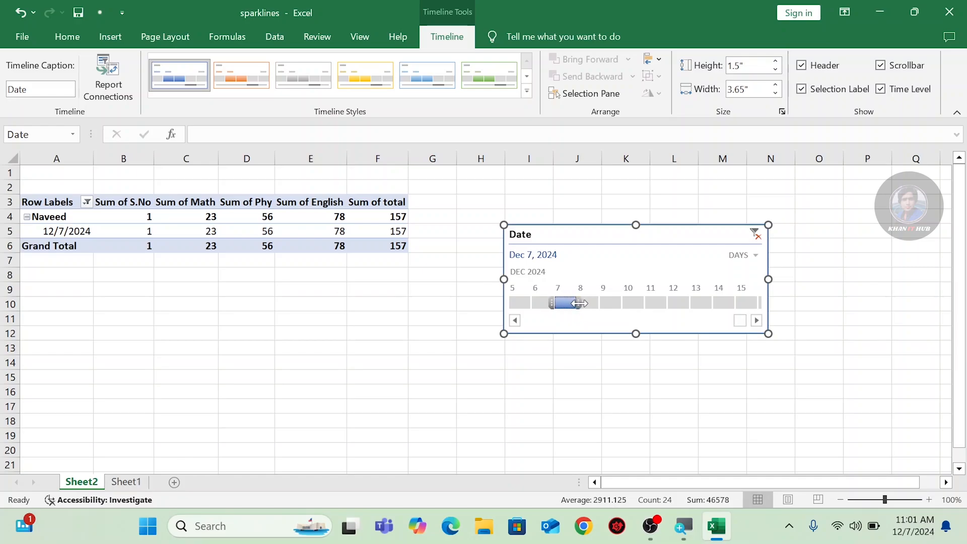
left_click_drag(579, 303, 691, 306)
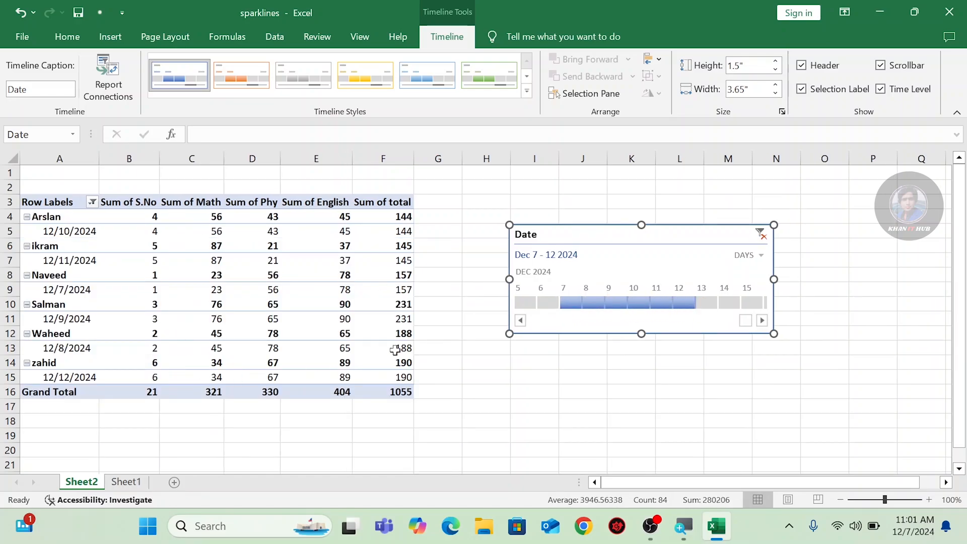
left_click_drag(657, 302, 630, 304)
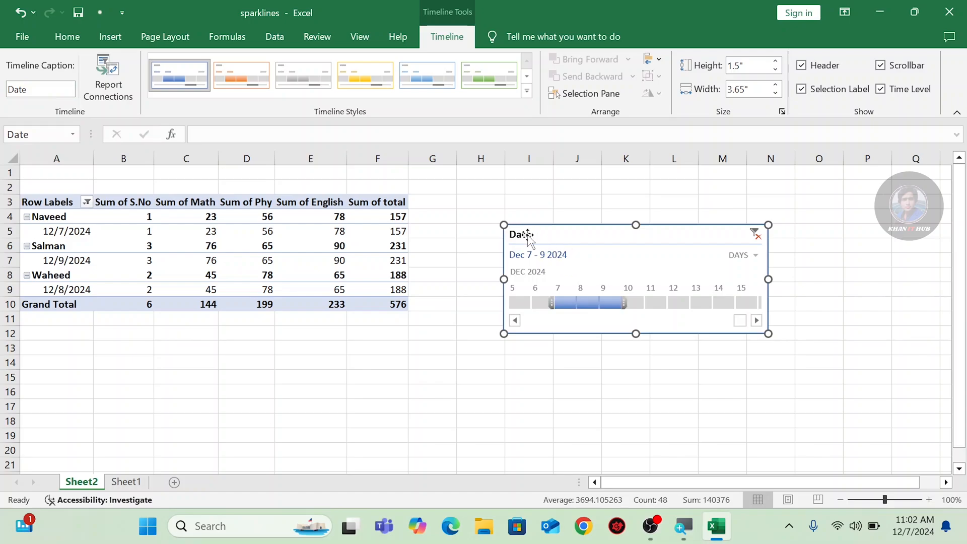
Replace the timeline's caption with the first name listed in the PivotTable, in lowercase, and confirm its report connection to PivotTable1.
double_click(31, 89)
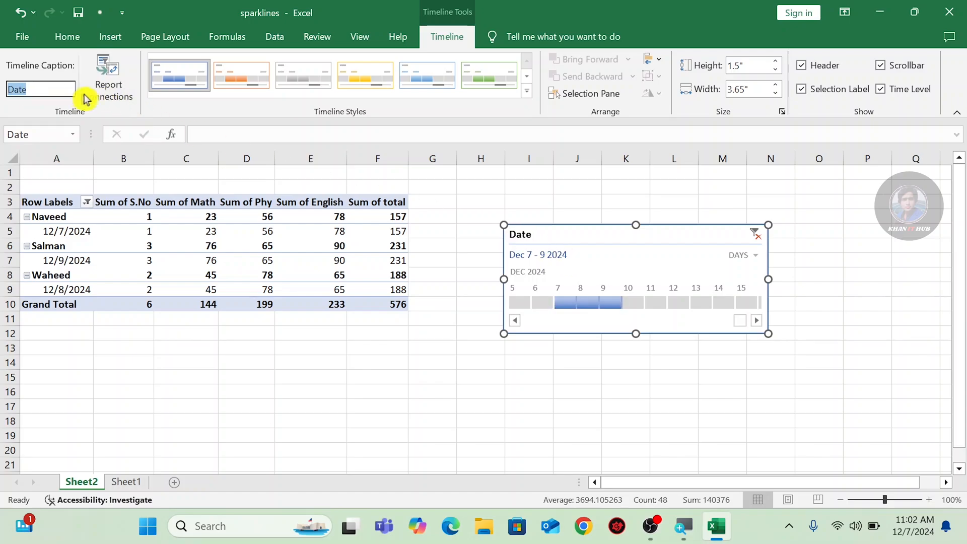
key("BackSpace")
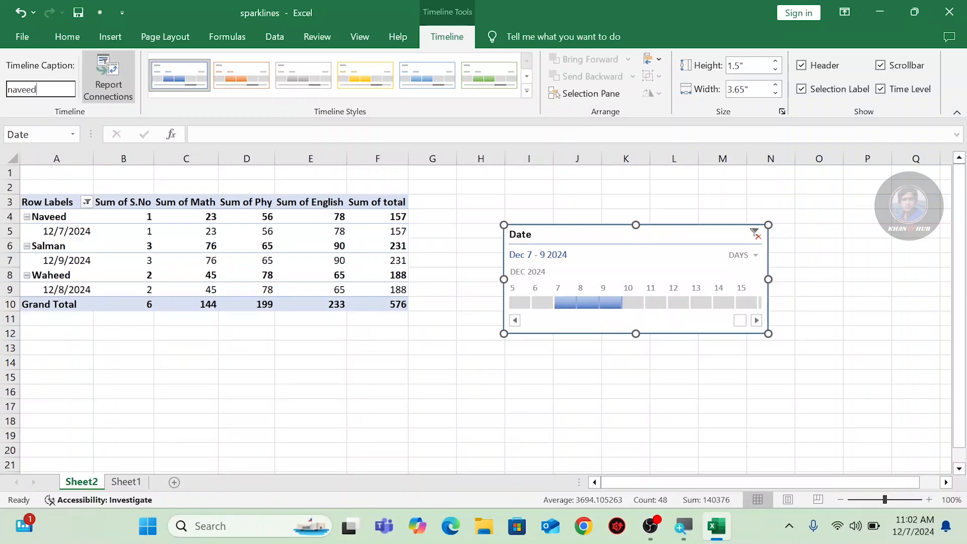
left_click(562, 236)
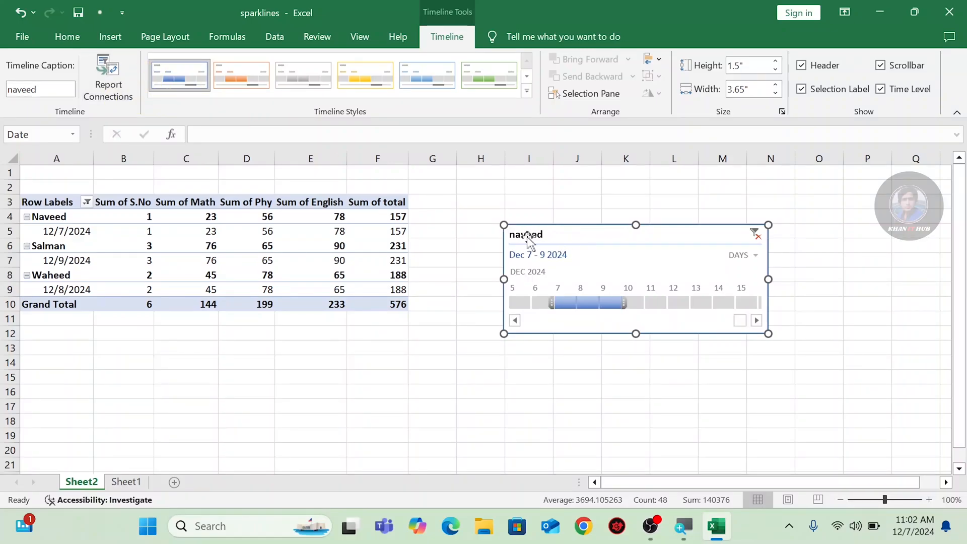
left_click(117, 88)
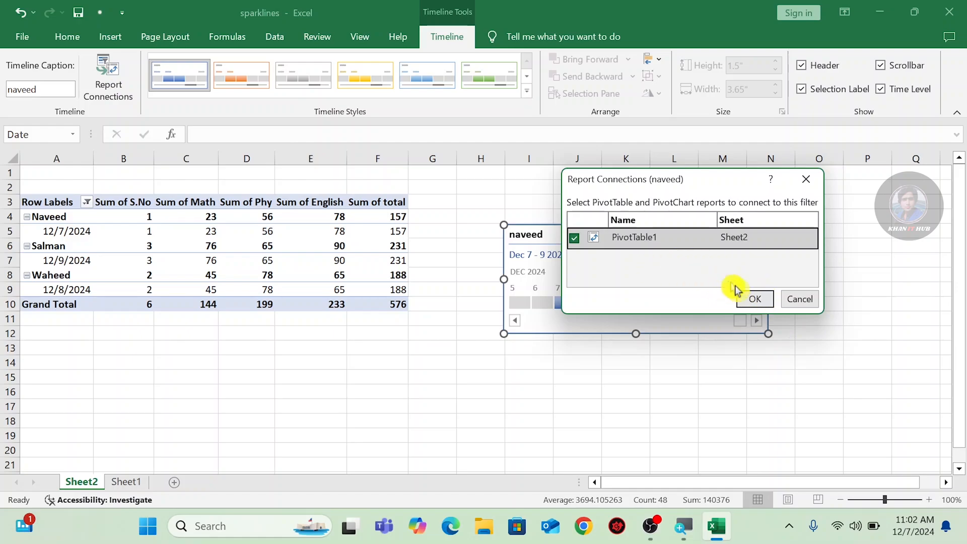
left_click(757, 301)
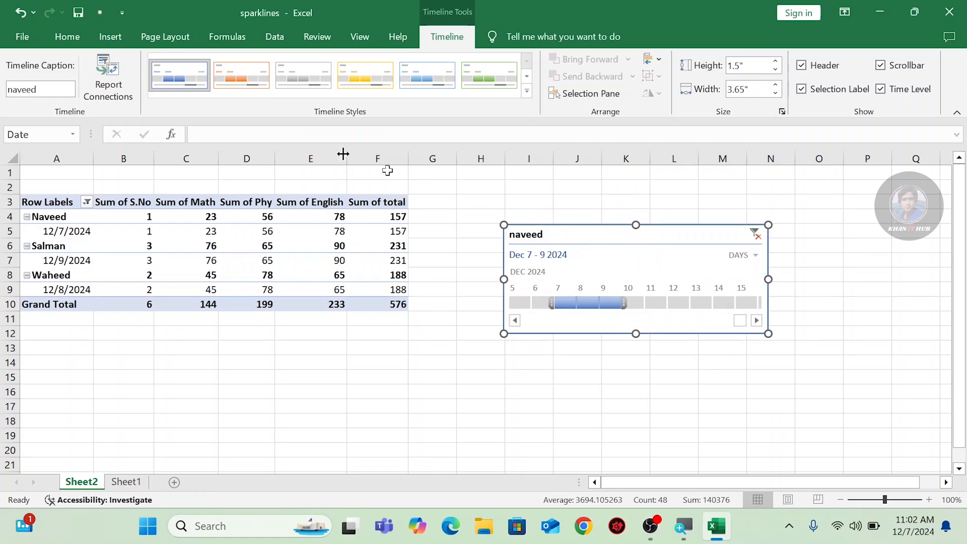
Try the light orange, yellow and green timeline styles, and apply the dark green style to the timeline.
left_click(249, 75)
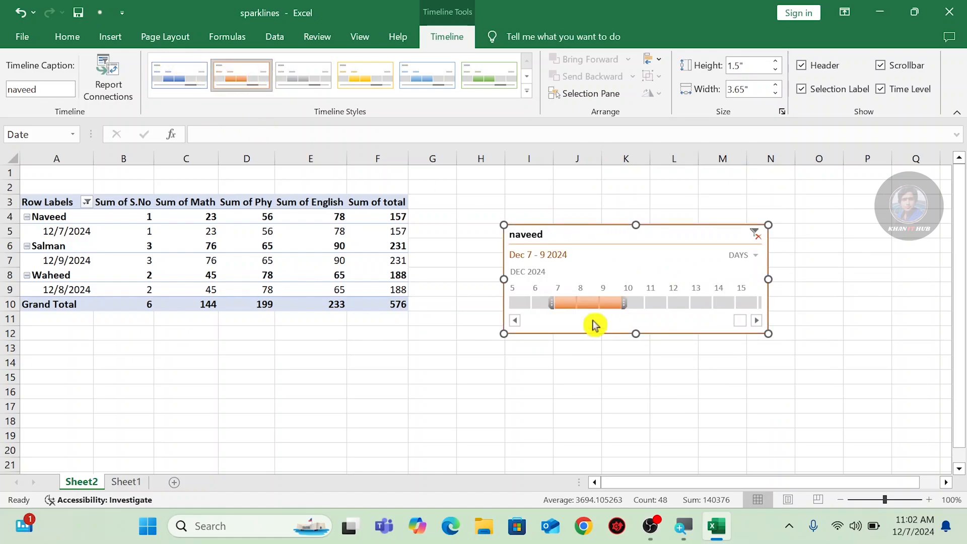
left_click(393, 82)
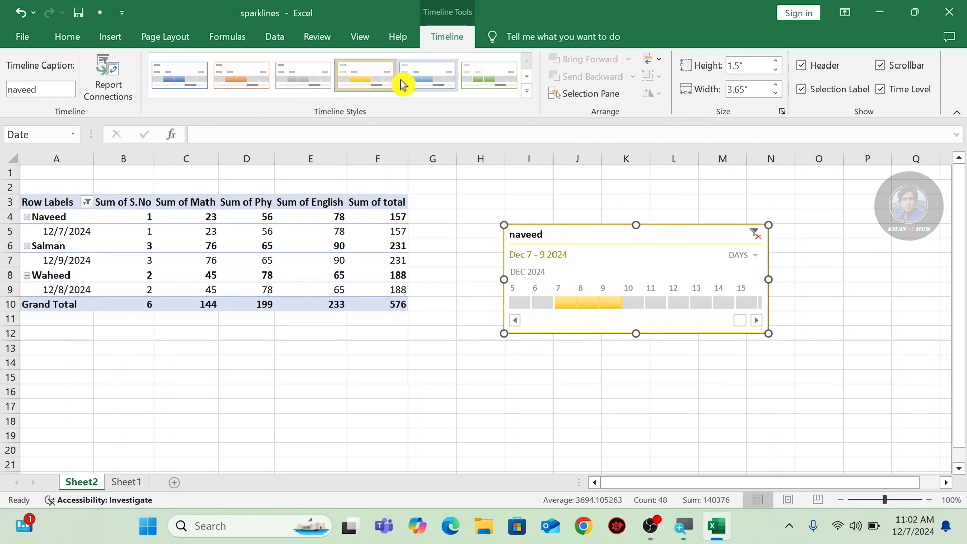
left_click(483, 83)
left_click(527, 90)
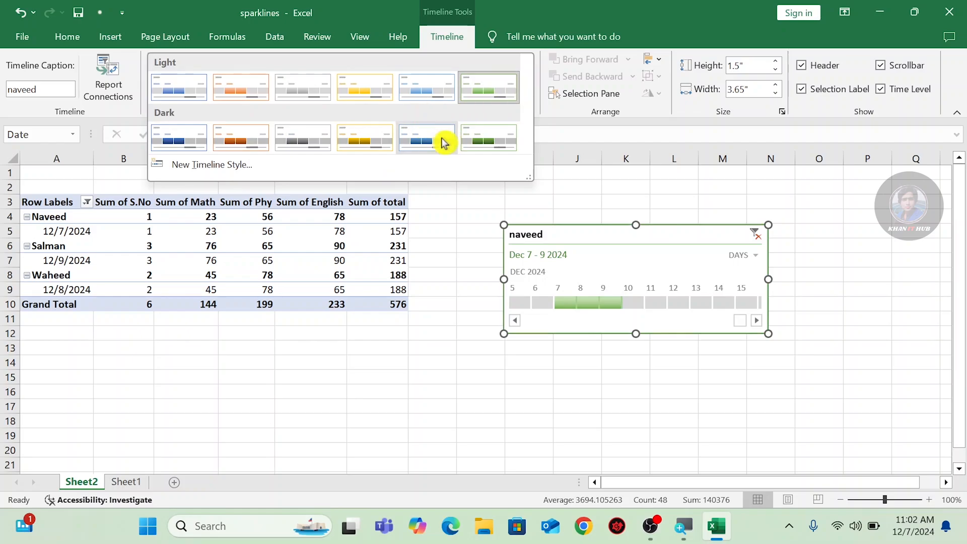
left_click(486, 138)
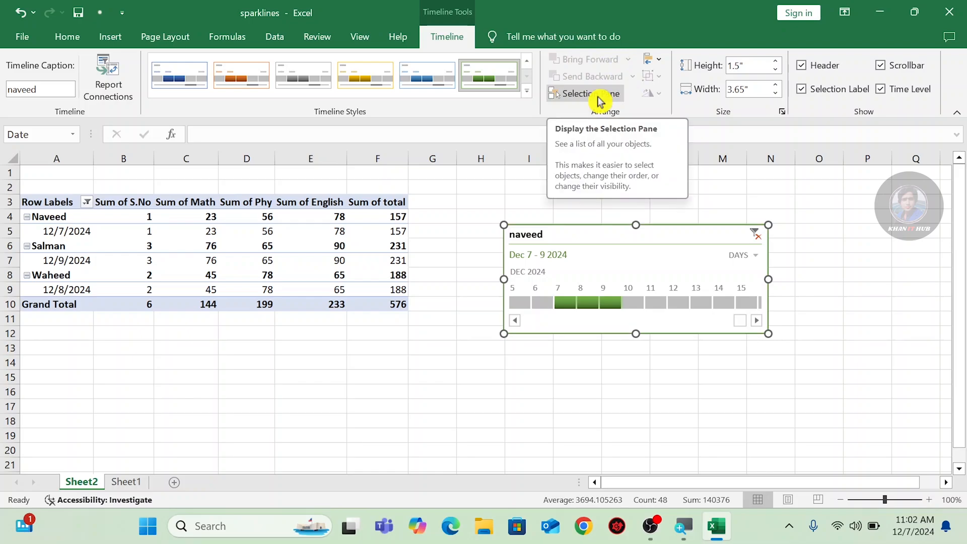
Look at the alignment options for the timeline and move it closer to the PivotTable.
left_click(653, 60)
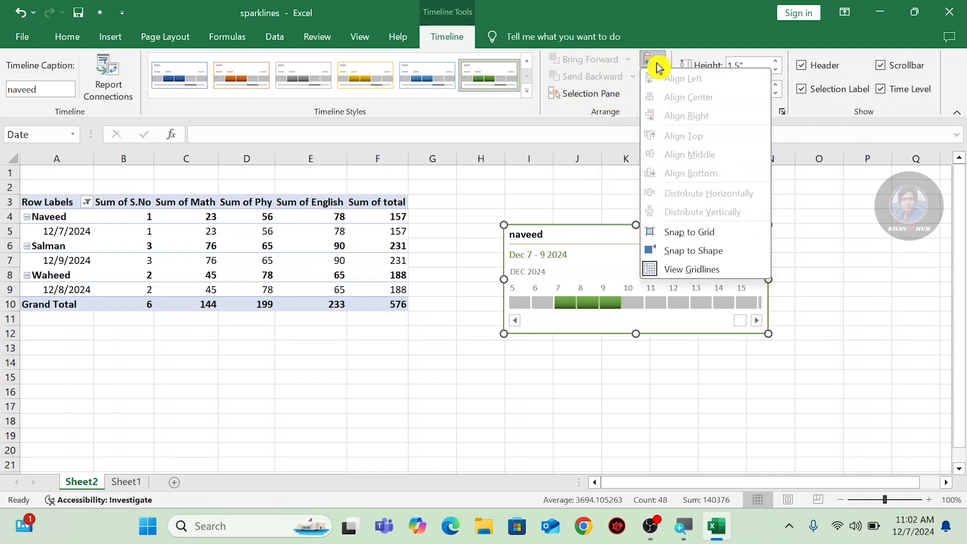
left_click(625, 65)
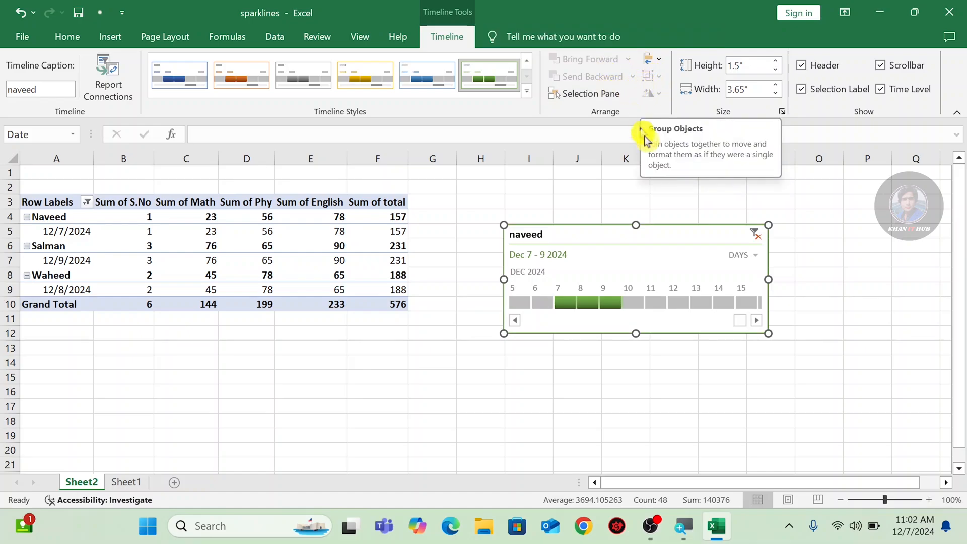
left_click_drag(678, 240, 624, 237)
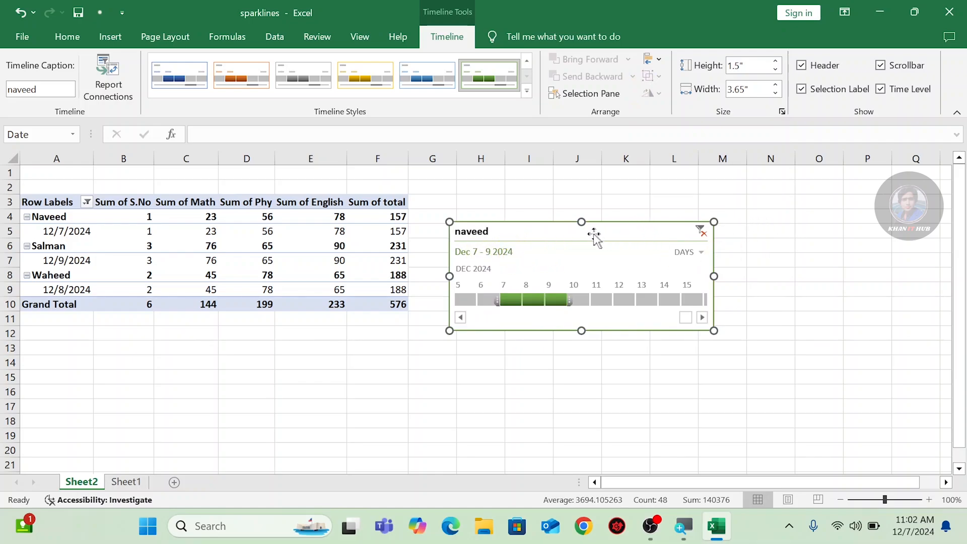
left_click(607, 96)
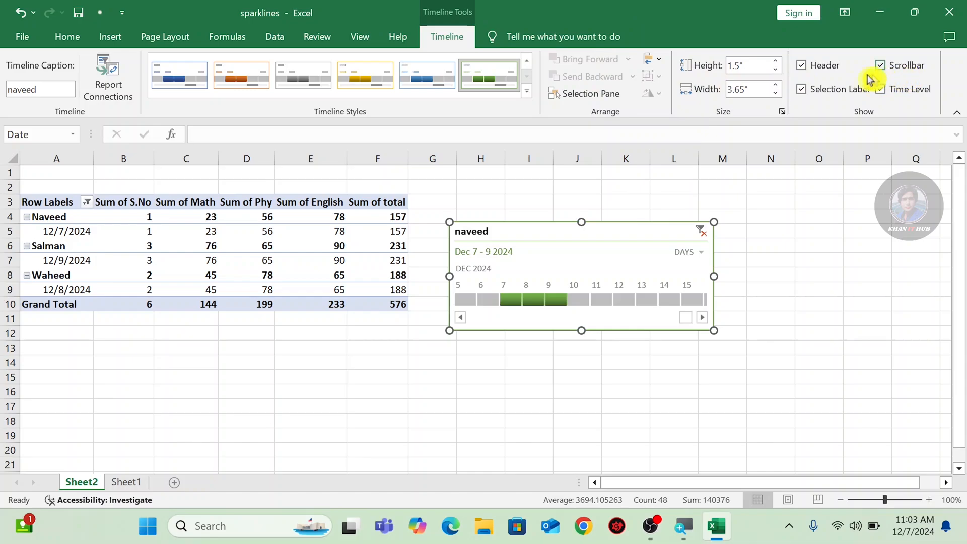
Hide and show again the timeline's header, scrollbar, selection label and time level, one element at a time.
left_click(803, 67)
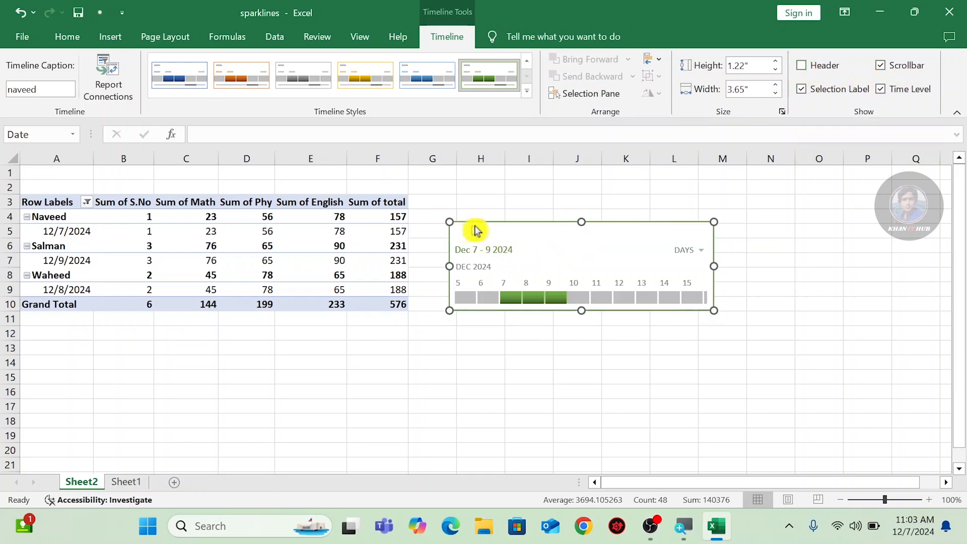
left_click(807, 68)
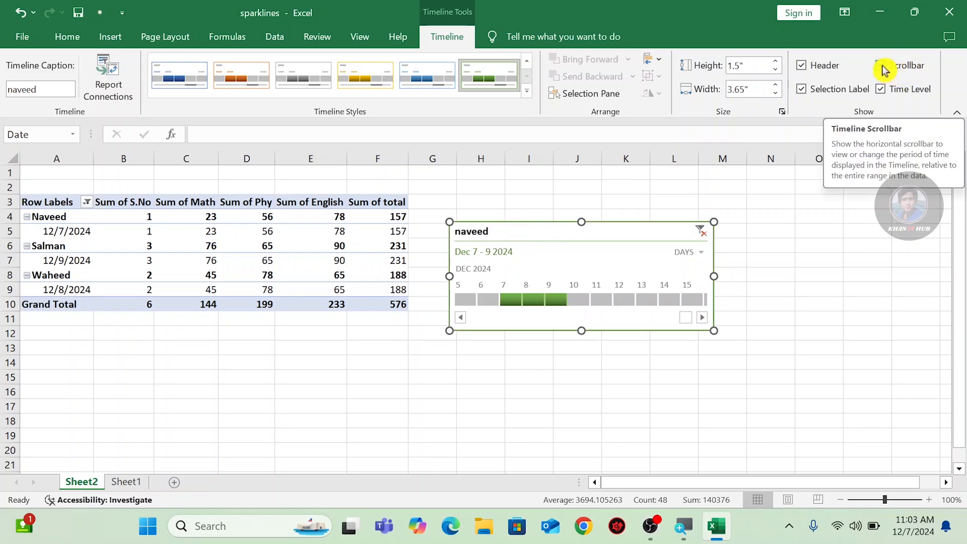
left_click(886, 70)
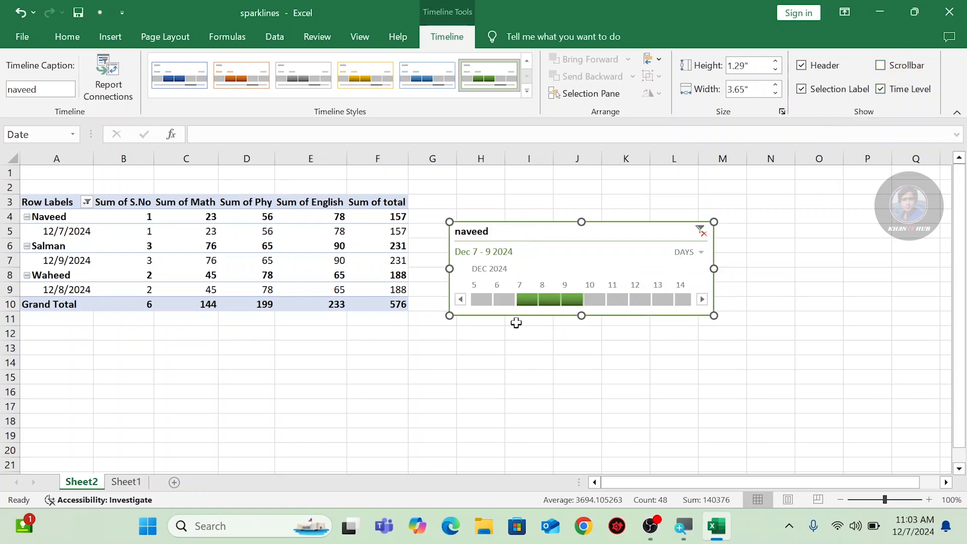
left_click(881, 66)
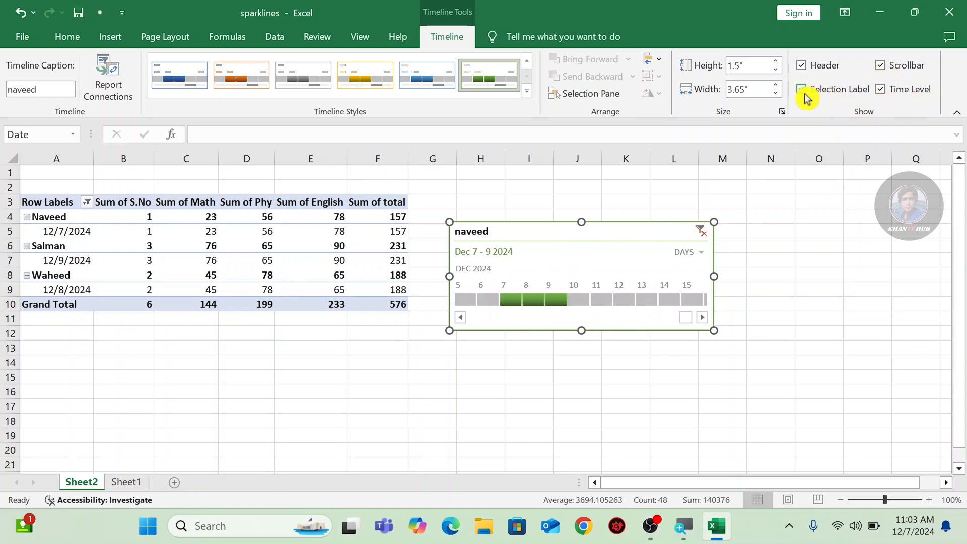
left_click(801, 90)
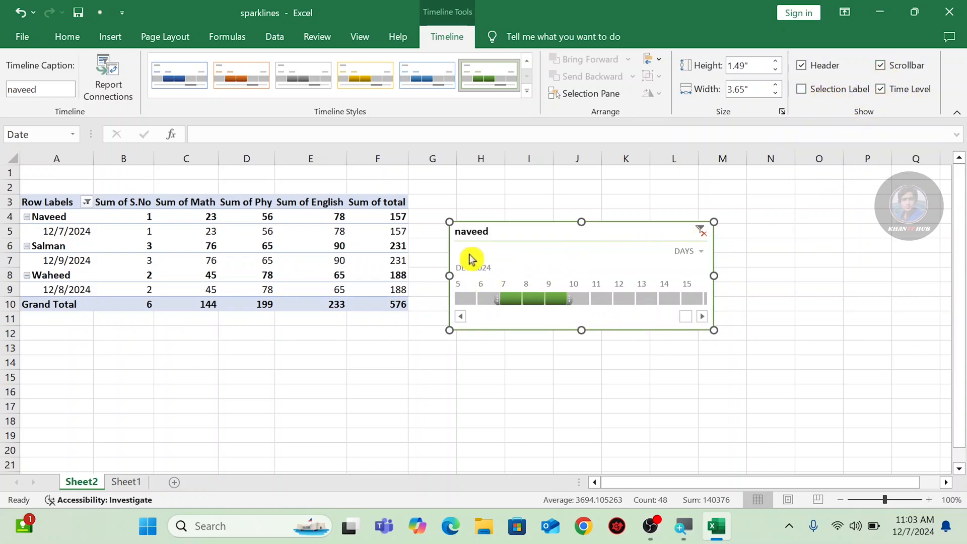
left_click(801, 89)
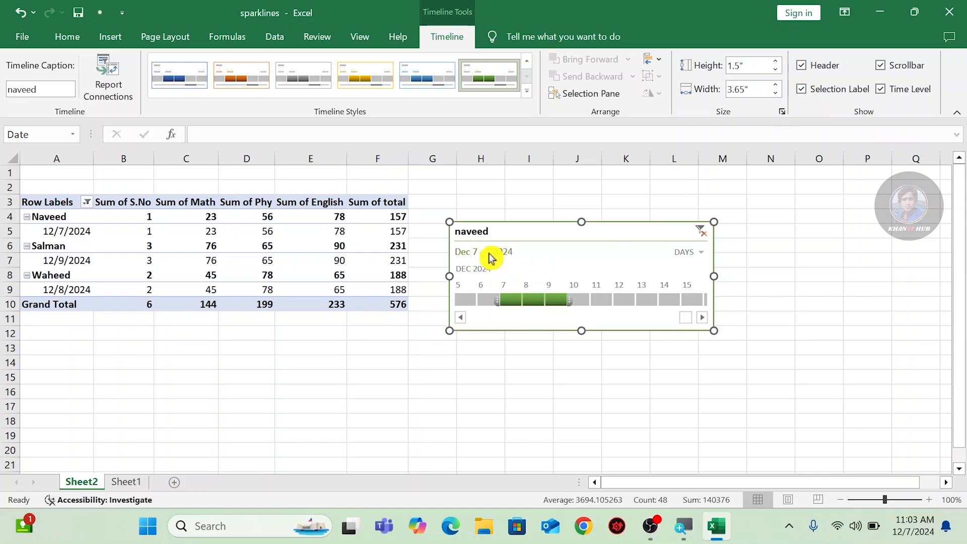
left_click(886, 94)
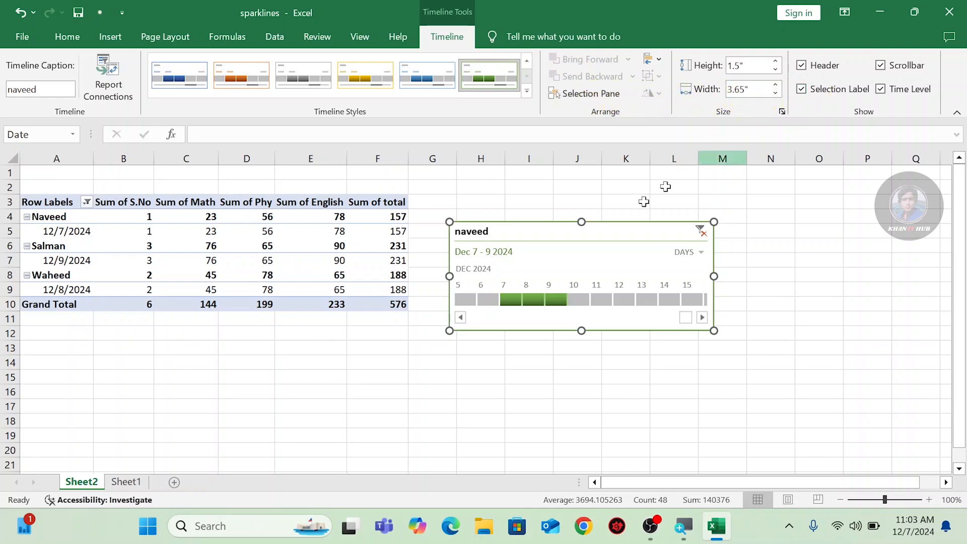
Increase the timeline's height to 1.7 inches.
left_click(775, 61)
left_click(776, 61)
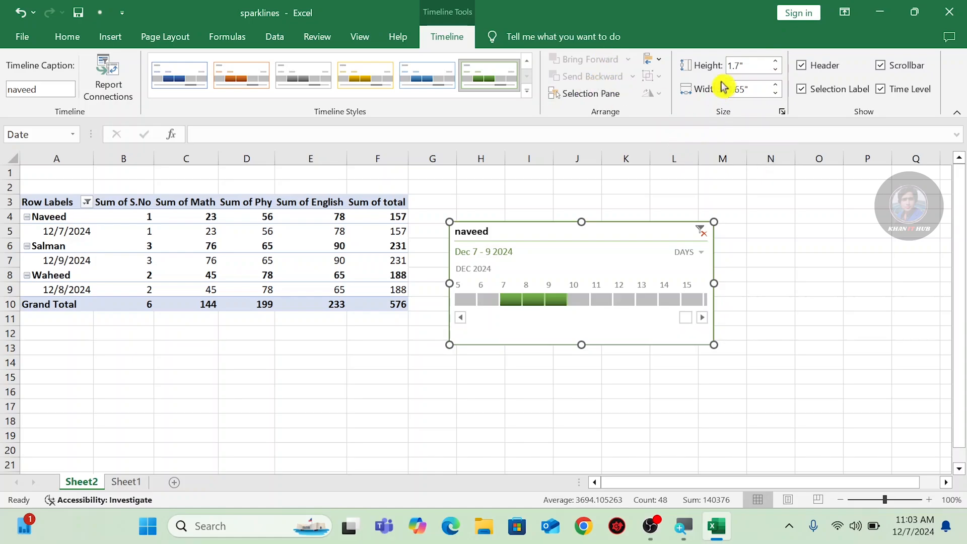
left_click(114, 37)
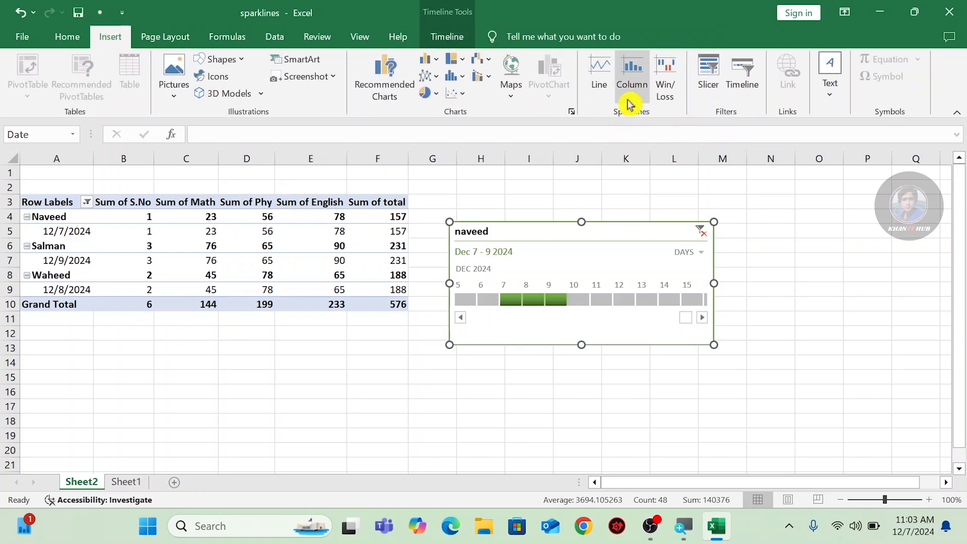